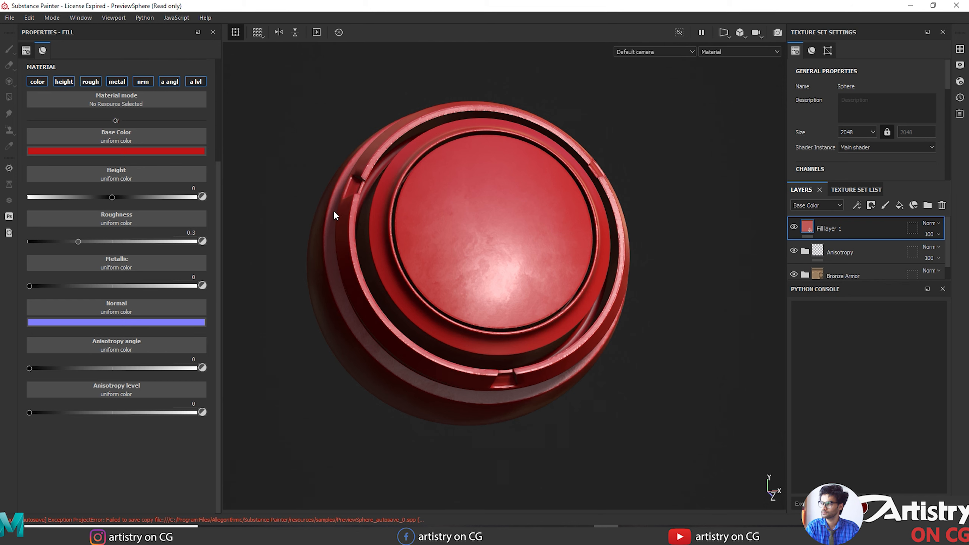
# Set the red fill layer's roughness to 0.0478 and its metallic value to 0.1194.
pyautogui.keyDown('alt'); pyautogui.moveTo(339, 202); pyautogui.dragTo(380, 201, button='middle'); pyautogui.keyUp('alt')
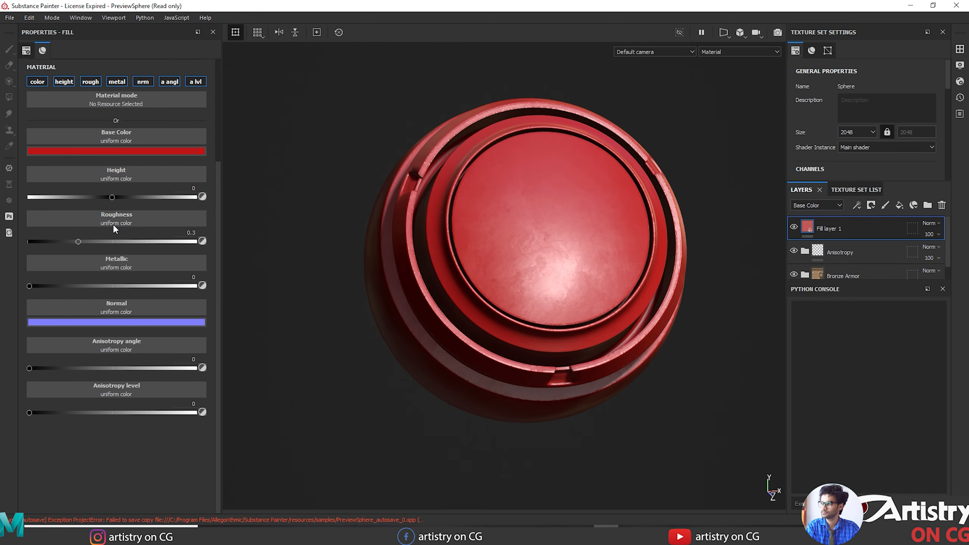
pyautogui.moveTo(78, 242); pyautogui.dragTo(35, 255)
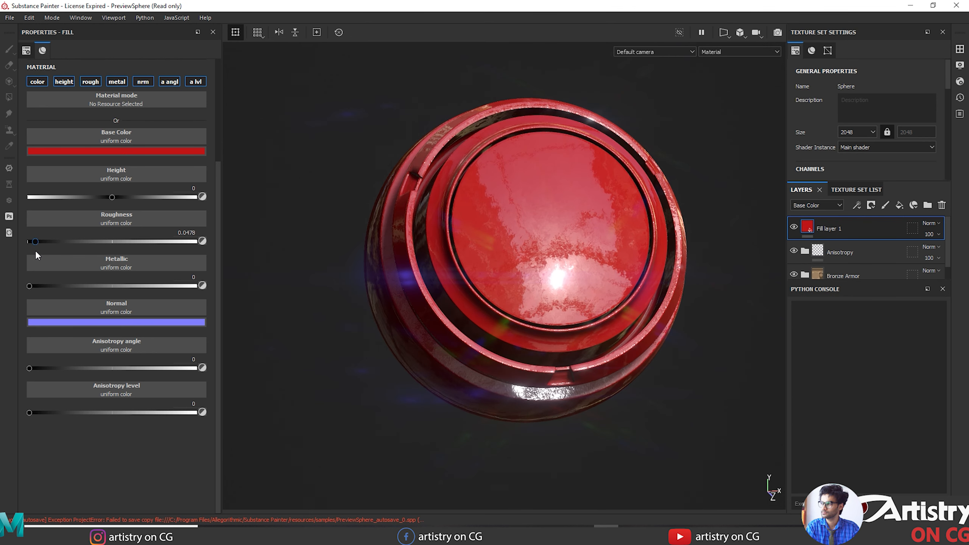
pyautogui.keyDown('alt'); pyautogui.moveTo(229, 271); pyautogui.dragTo(250, 318); pyautogui.keyUp('alt')
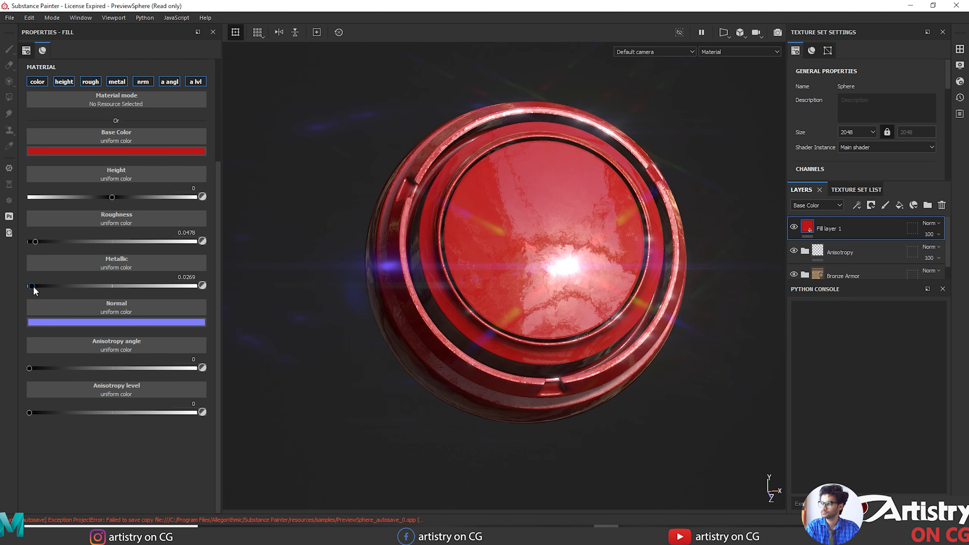
pyautogui.moveTo(33, 287)
pyautogui.mouseDown()
pyautogui.moveTo(207, 281)
pyautogui.moveTo(36, 290)
pyautogui.moveTo(47, 286)
pyautogui.mouseUp()
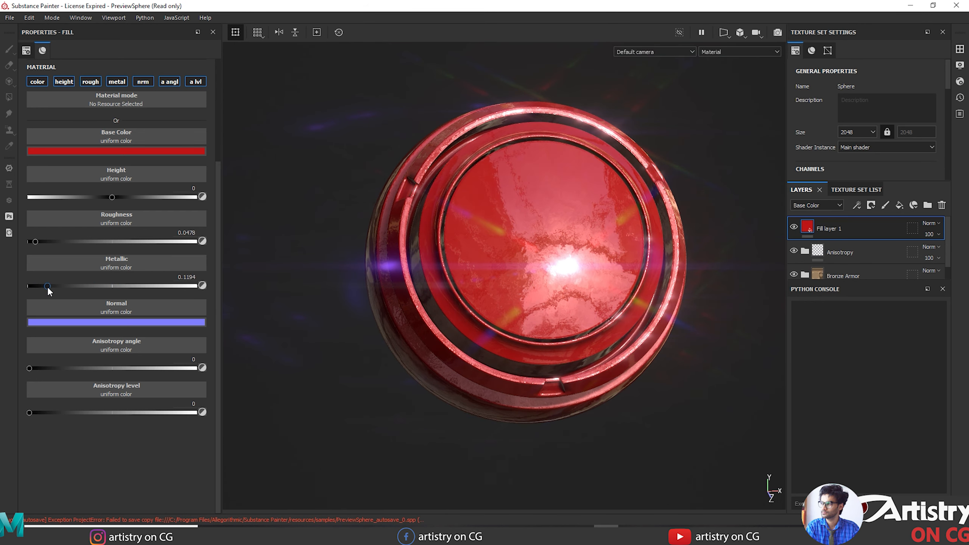
pyautogui.keyDown('alt'); pyautogui.moveTo(277, 390); pyautogui.dragTo(317, 372); pyautogui.keyUp('alt')
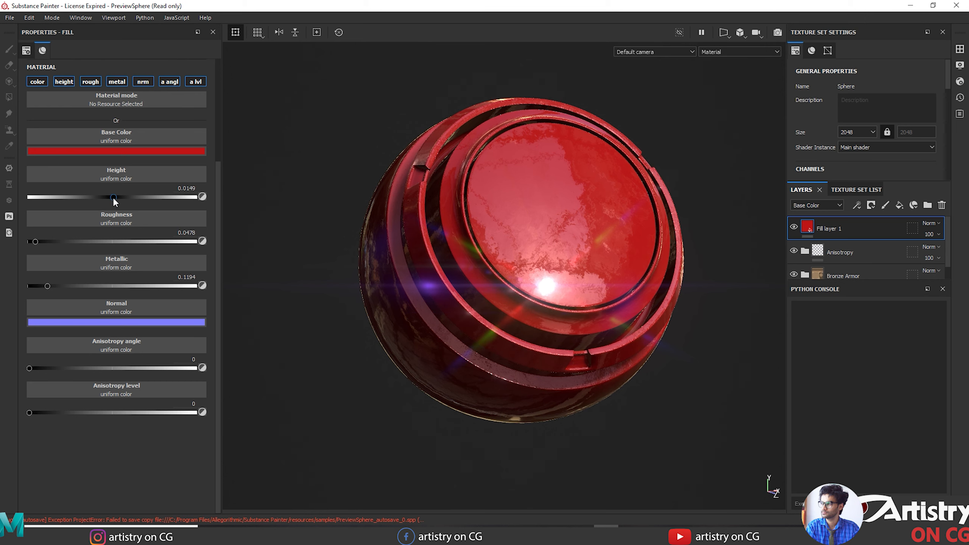
# Set the red fill layer's height to -0.1104.
pyautogui.moveTo(113, 197)
pyautogui.mouseDown()
pyautogui.moveTo(122, 197)
pyautogui.moveTo(90, 198)
pyautogui.moveTo(103, 197)
pyautogui.mouseUp()
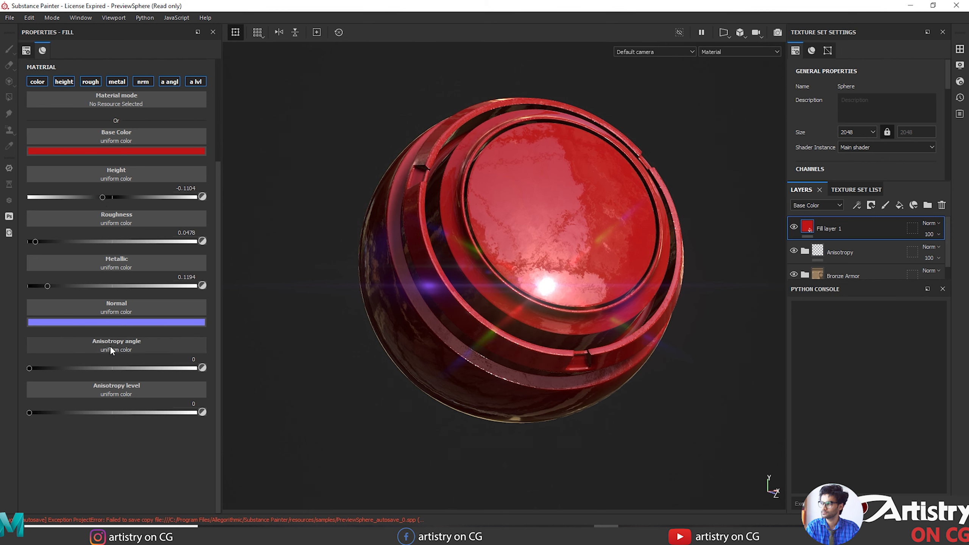
pyautogui.scroll(3, 110, 345)
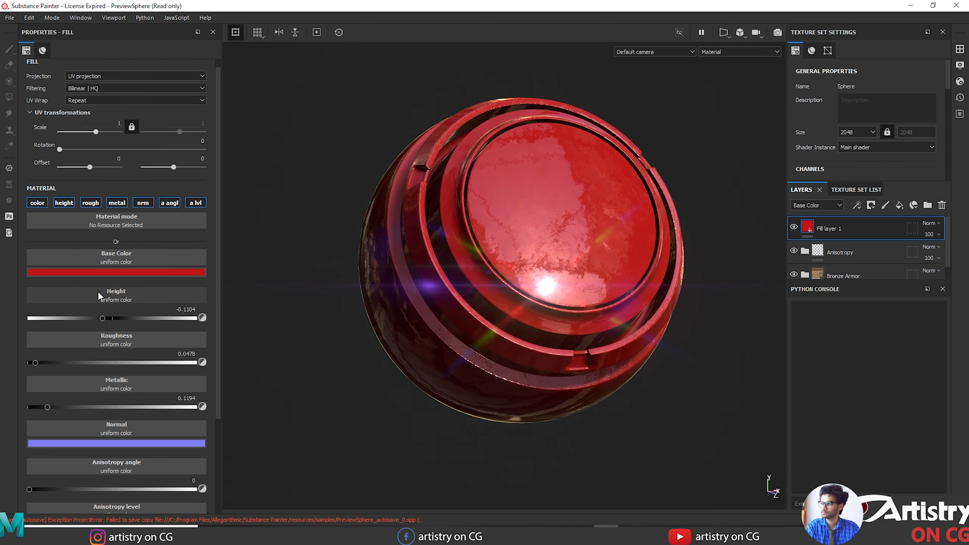
pyautogui.scroll(1, 98, 291)
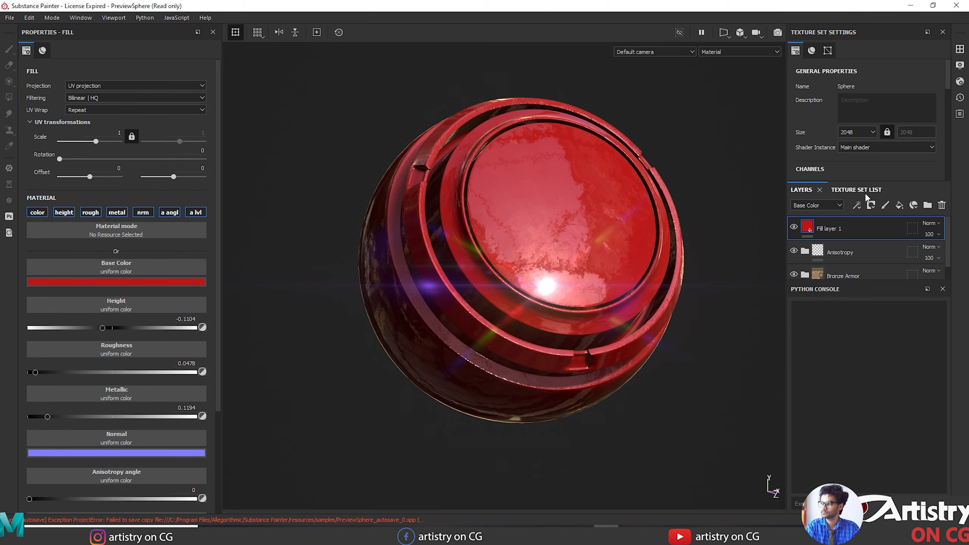
# Add a new paint layer above the red fill layer.
pyautogui.click(884, 205)
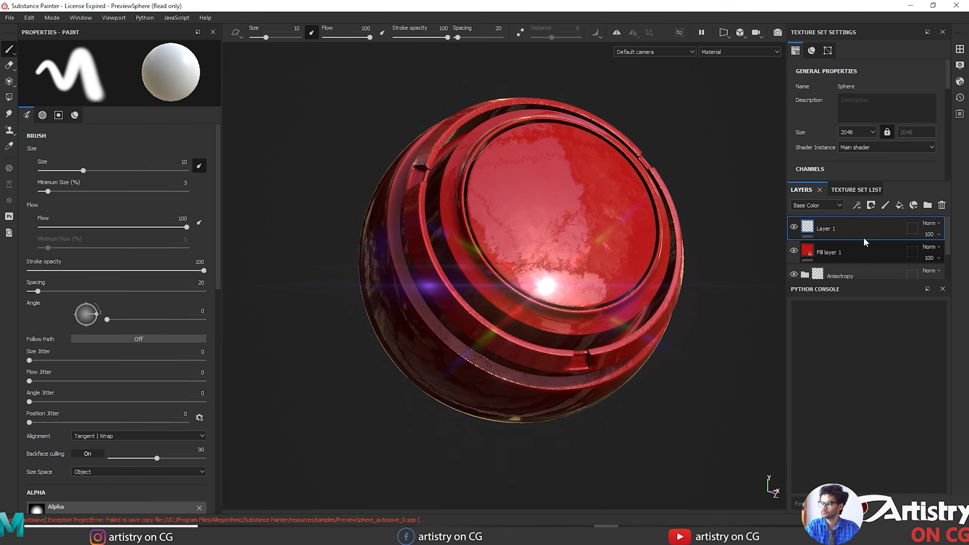
pyautogui.keyDown('alt'); pyautogui.moveTo(676, 354); pyautogui.dragTo(697, 353); pyautogui.keyUp('alt')
pyautogui.keyDown('alt'); pyautogui.moveTo(331, 318); pyautogui.dragTo(308, 322); pyautogui.keyUp('alt')
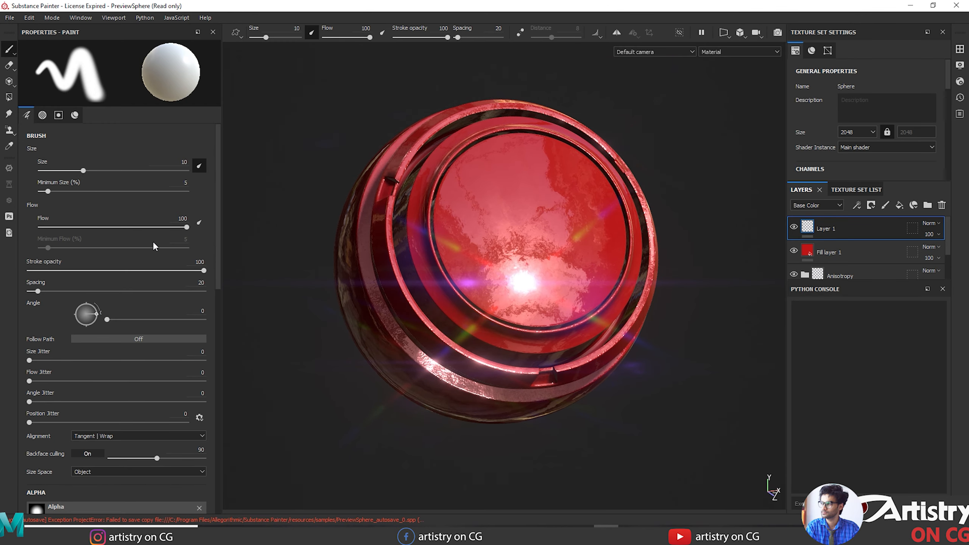
# Set the brush's base color to bright green and paint an X on the sphere's front disc.
pyautogui.scroll(-6, 129, 266)
pyautogui.scroll(4, 109, 252)
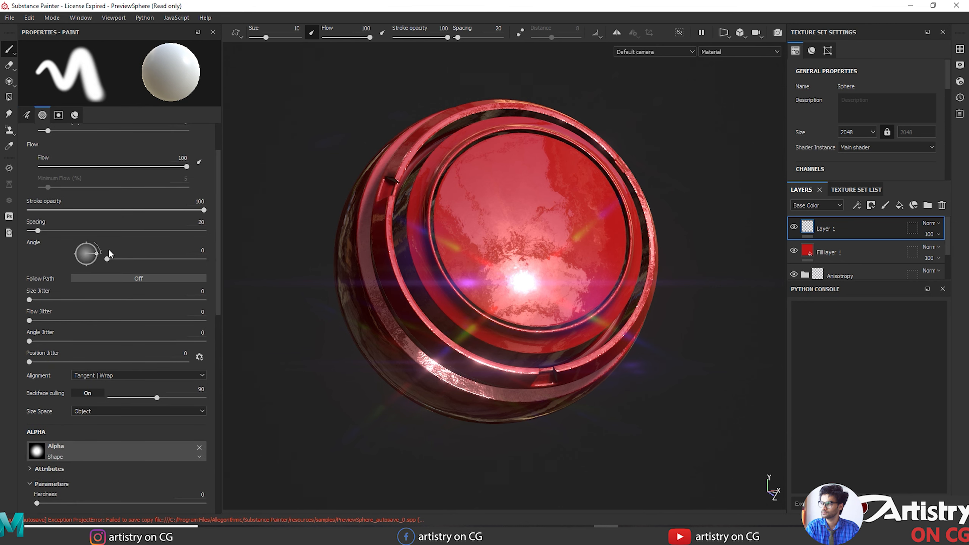
pyautogui.scroll(-10, 109, 253)
pyautogui.click(124, 287)
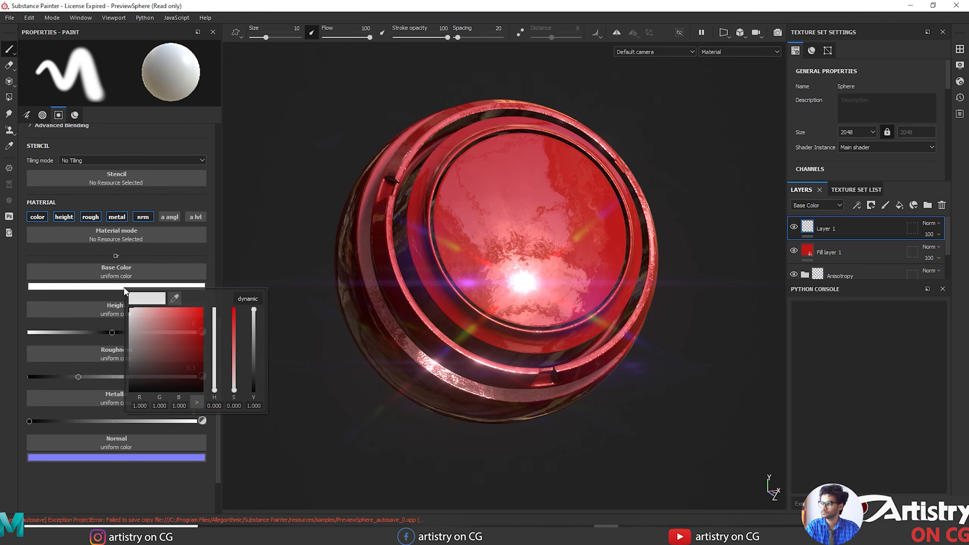
pyautogui.click(238, 301)
pyautogui.moveTo(214, 329); pyautogui.dragTo(216, 355)
pyautogui.moveTo(181, 326); pyautogui.dragTo(213, 298)
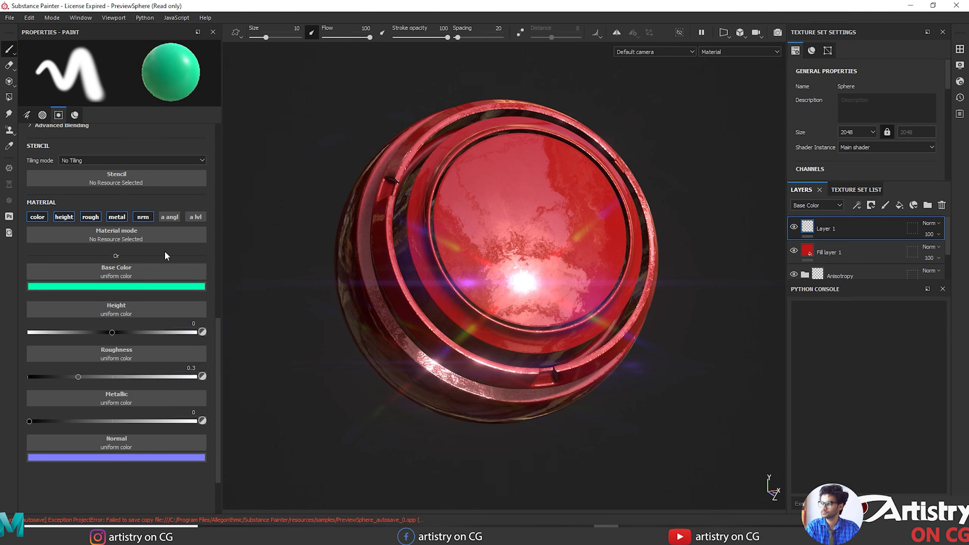
pyautogui.moveTo(531, 162); pyautogui.dragTo(476, 239)
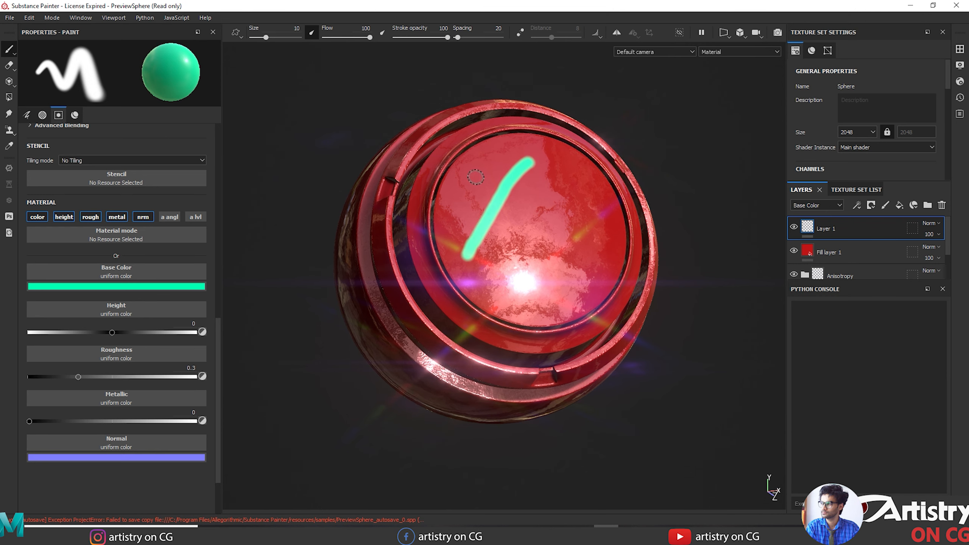
pyautogui.moveTo(476, 177); pyautogui.dragTo(533, 234)
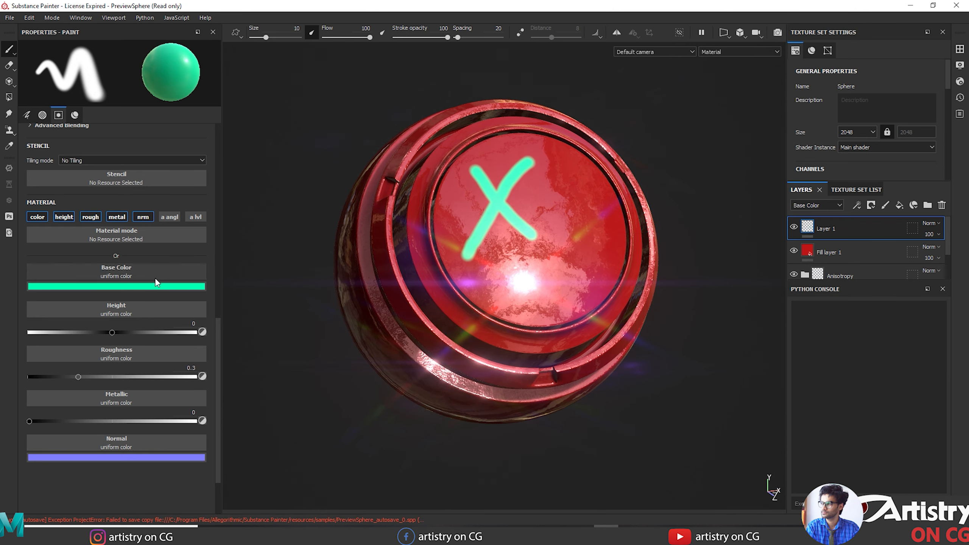
# Paint a raised stroke beside the green X using a yellow base color and a height of 0.3552.
pyautogui.click(146, 286)
pyautogui.moveTo(237, 366); pyautogui.dragTo(236, 376)
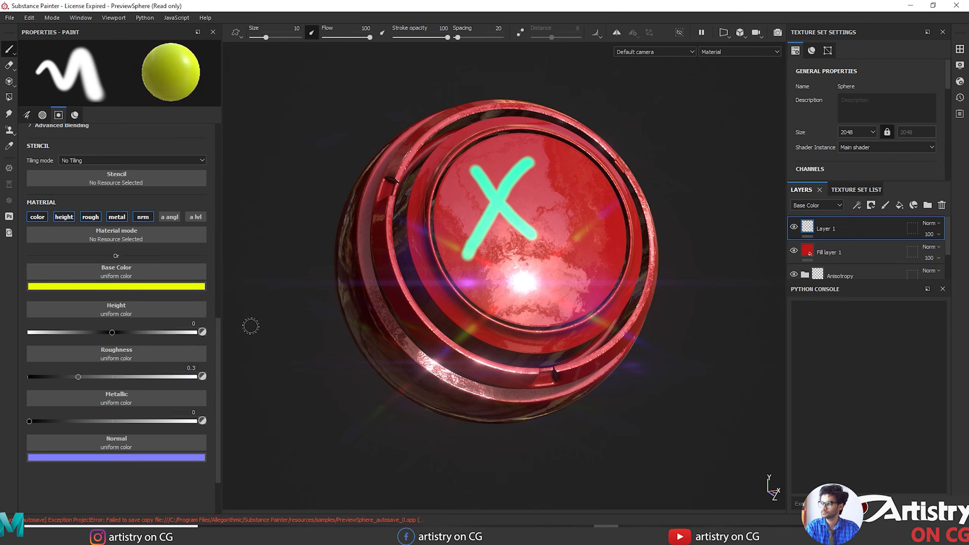
pyautogui.moveTo(251, 326)
pyautogui.keyDown('alt'); pyautogui.mouseDown()
pyautogui.moveTo(275, 357)
pyautogui.moveTo(283, 338)
pyautogui.mouseUp(); pyautogui.keyUp('alt')
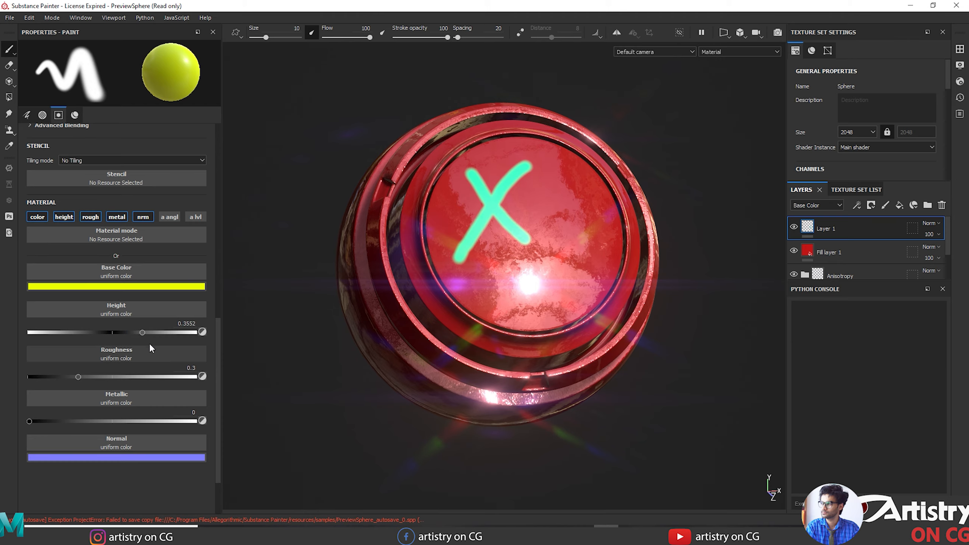
pyautogui.moveTo(567, 185); pyautogui.dragTo(560, 271)
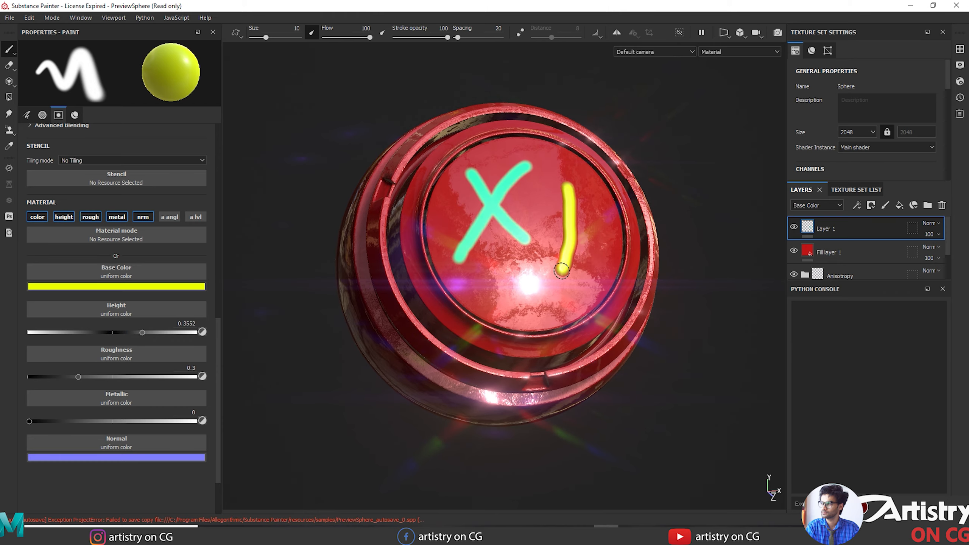
pyautogui.moveTo(641, 352)
pyautogui.keyDown('alt'); pyautogui.mouseDown()
pyautogui.moveTo(518, 264)
pyautogui.moveTo(254, 310)
pyautogui.mouseUp(); pyautogui.keyUp('alt')
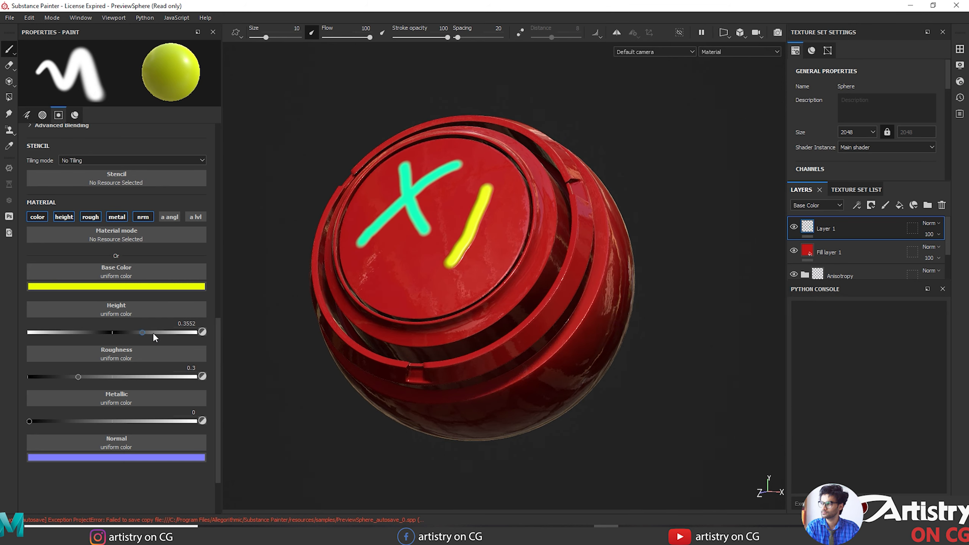
# Paint a second yellow stroke beside the first with height 0.7672, roughness 0.4627 and metallic 0.2866.
pyautogui.moveTo(177, 332); pyautogui.dragTo(177, 333)
pyautogui.moveTo(79, 377); pyautogui.dragTo(105, 377)
pyautogui.moveTo(34, 420); pyautogui.dragTo(75, 420)
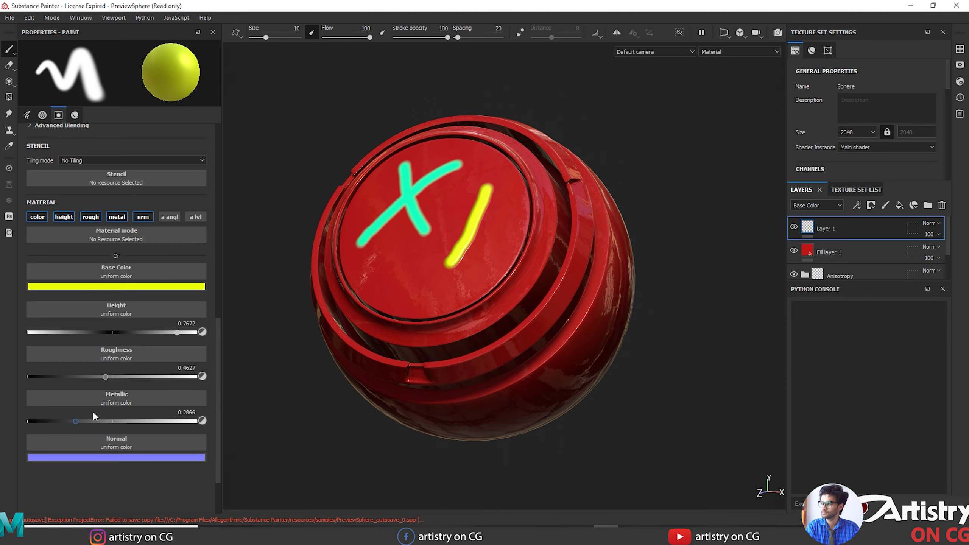
pyautogui.moveTo(506, 201); pyautogui.dragTo(462, 290)
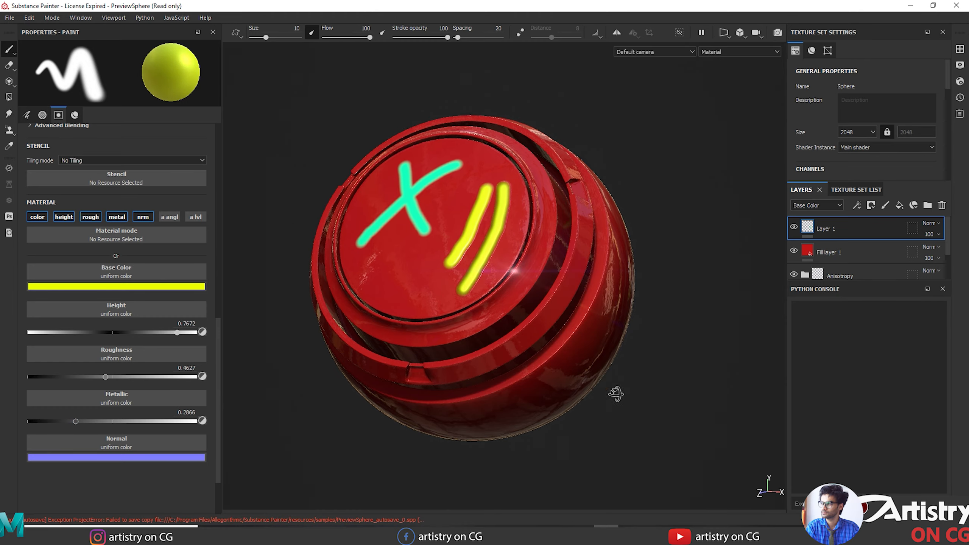
pyautogui.moveTo(615, 395)
pyautogui.keyDown('alt'); pyautogui.mouseDown()
pyautogui.moveTo(604, 327)
pyautogui.moveTo(649, 283)
pyautogui.moveTo(610, 374)
pyautogui.mouseUp(); pyautogui.keyUp('alt')
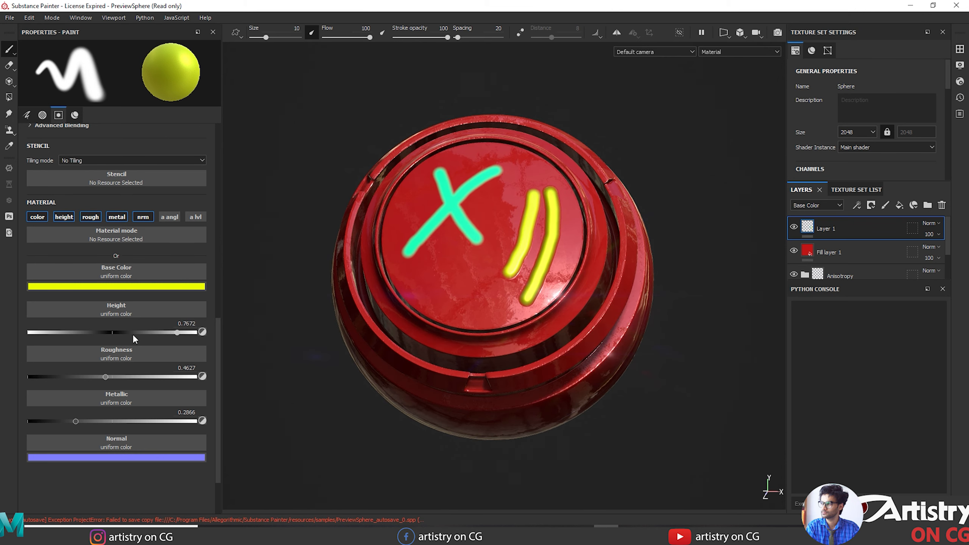
# Set the brush height to -0.7493 and paint a short yellow stroke below the green X.
pyautogui.moveTo(177, 332); pyautogui.dragTo(48, 333)
pyautogui.moveTo(446, 251); pyautogui.dragTo(473, 309)
pyautogui.moveTo(356, 400)
pyautogui.keyDown('alt'); pyautogui.mouseDown()
pyautogui.moveTo(444, 395)
pyautogui.moveTo(373, 373)
pyautogui.moveTo(378, 404)
pyautogui.mouseUp(); pyautogui.keyUp('alt')
pyautogui.keyDown('alt'); pyautogui.moveTo(325, 283); pyautogui.dragTo(323, 310, button='middle'); pyautogui.keyUp('alt')
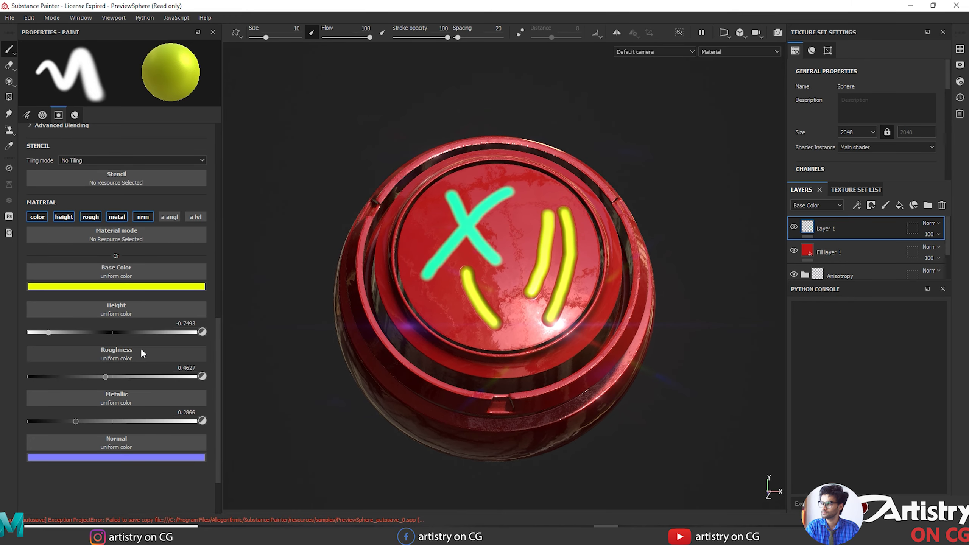
# Change the brush's base color to blue and set its metallic value to 0.
pyautogui.click(124, 286)
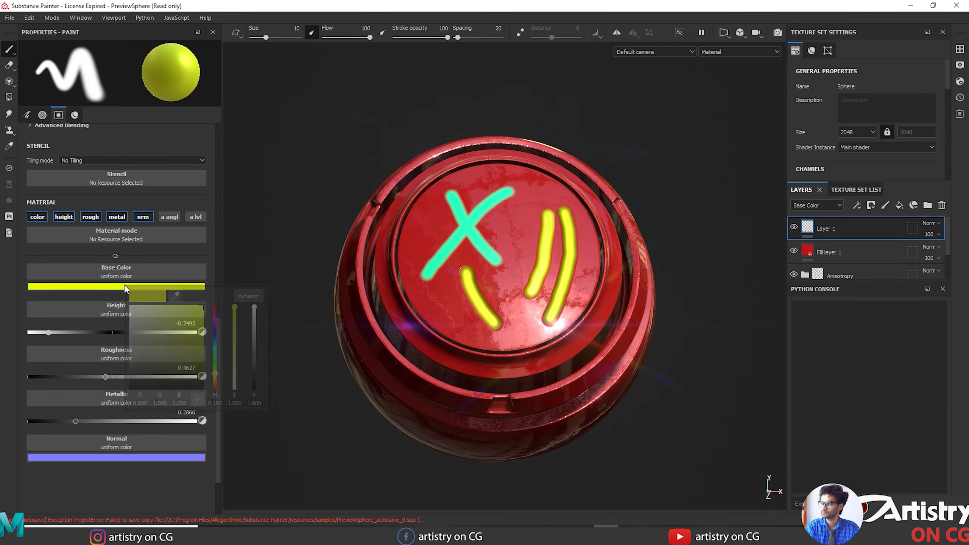
pyautogui.click(213, 335)
pyautogui.click(192, 324)
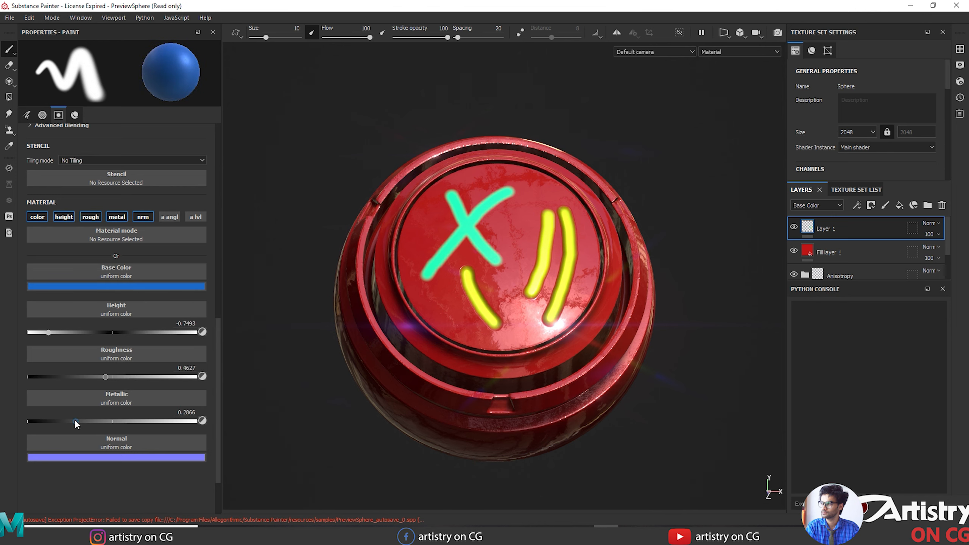
pyautogui.moveTo(74, 420); pyautogui.dragTo(13, 421)
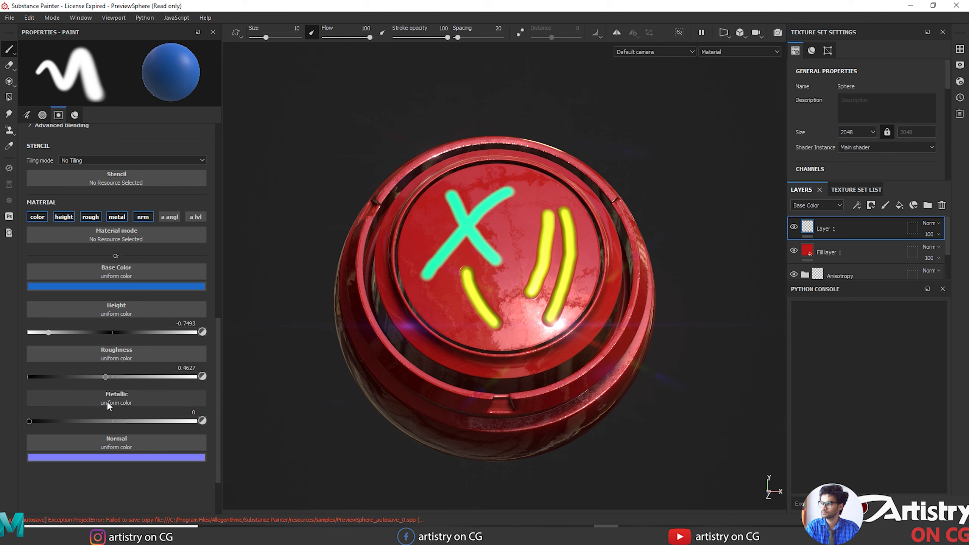
# Apply the 3D Perlin Noise texture to the brush's normal channel and paint a winding blue stroke around the X's lower part.
pyautogui.click(102, 447)
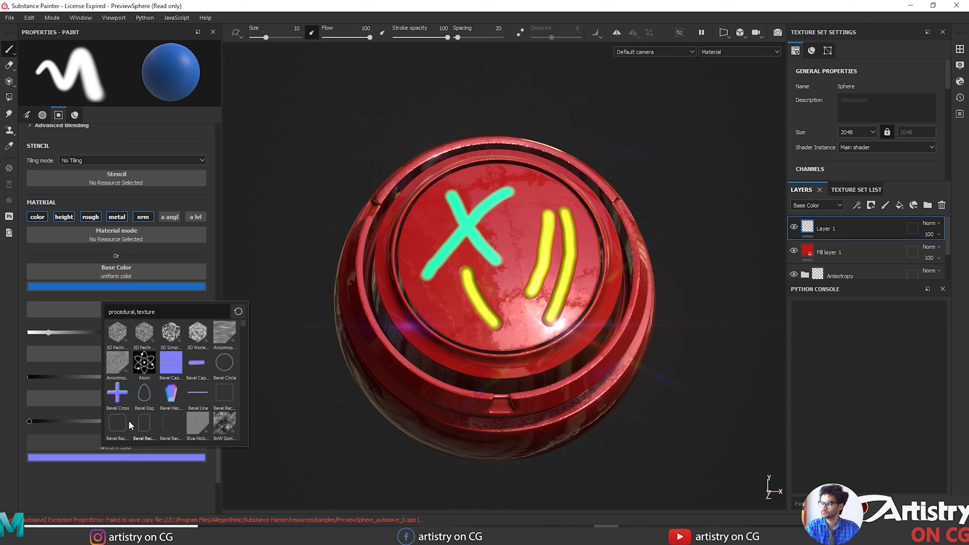
pyautogui.click(117, 333)
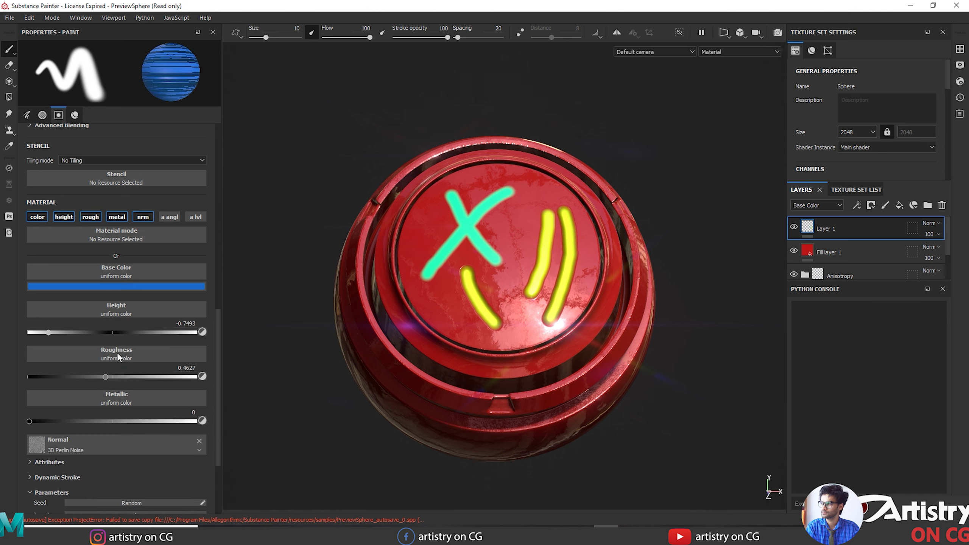
pyautogui.moveTo(430, 216)
pyautogui.mouseDown()
pyautogui.moveTo(405, 275)
pyautogui.moveTo(438, 308)
pyautogui.moveTo(452, 274)
pyautogui.moveTo(481, 282)
pyautogui.mouseUp()
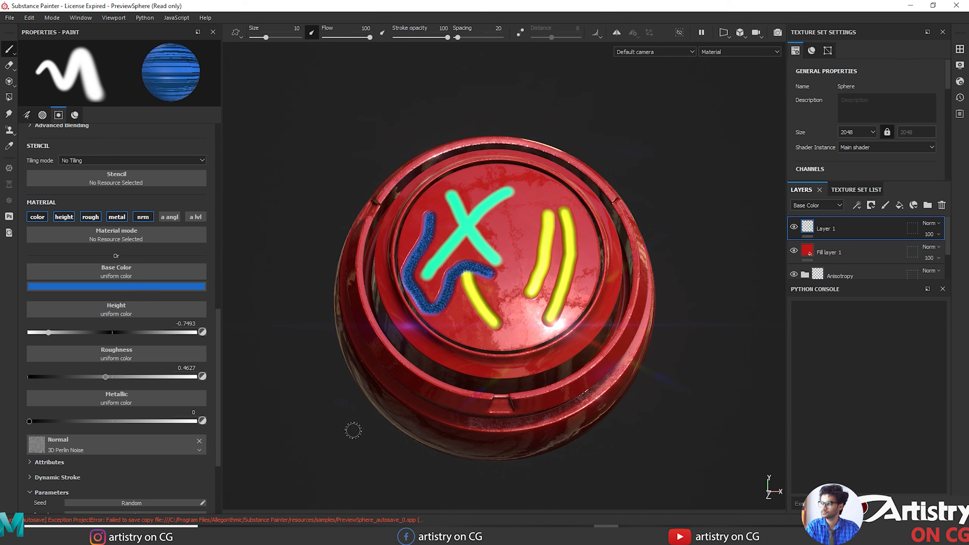
pyautogui.keyDown('alt'); pyautogui.moveTo(353, 430); pyautogui.dragTo(344, 394); pyautogui.keyUp('alt')
# Set the brush height to 0.1522 and paint another textured blue stroke curving between the X and the yellow strokes.
pyautogui.moveTo(50, 332); pyautogui.dragTo(76, 331)
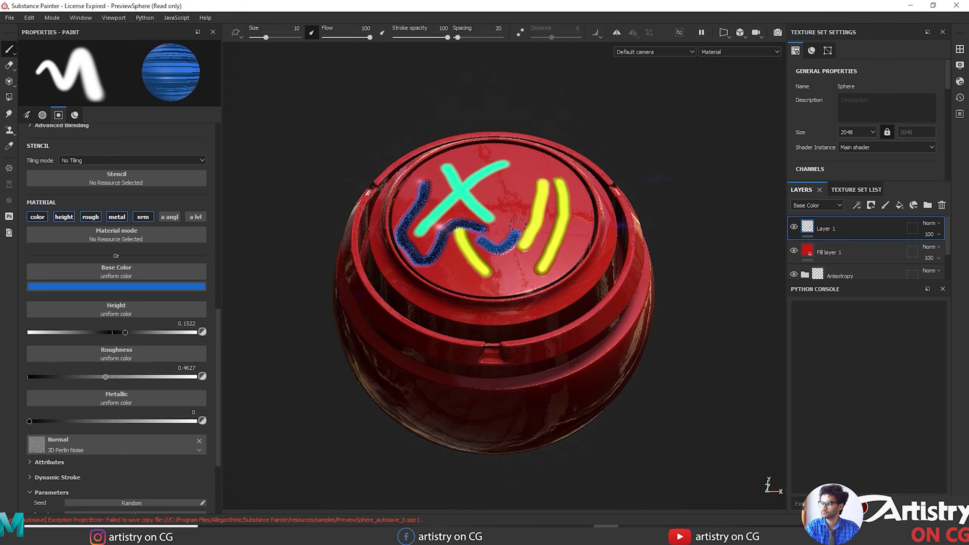
pyautogui.moveTo(693, 207)
pyautogui.keyDown('alt'); pyautogui.mouseDown()
pyautogui.moveTo(671, 236)
pyautogui.moveTo(660, 294)
pyautogui.mouseUp(); pyautogui.keyUp('alt')
pyautogui.keyDown('alt'); pyautogui.moveTo(658, 305); pyautogui.dragTo(588, 214, button='middle'); pyautogui.keyUp('alt')
pyautogui.moveTo(619, 404)
pyautogui.keyDown('alt'); pyautogui.mouseDown()
pyautogui.moveTo(665, 376)
pyautogui.moveTo(676, 344)
pyautogui.moveTo(680, 376)
pyautogui.moveTo(664, 372)
pyautogui.mouseUp(); pyautogui.keyUp('alt')
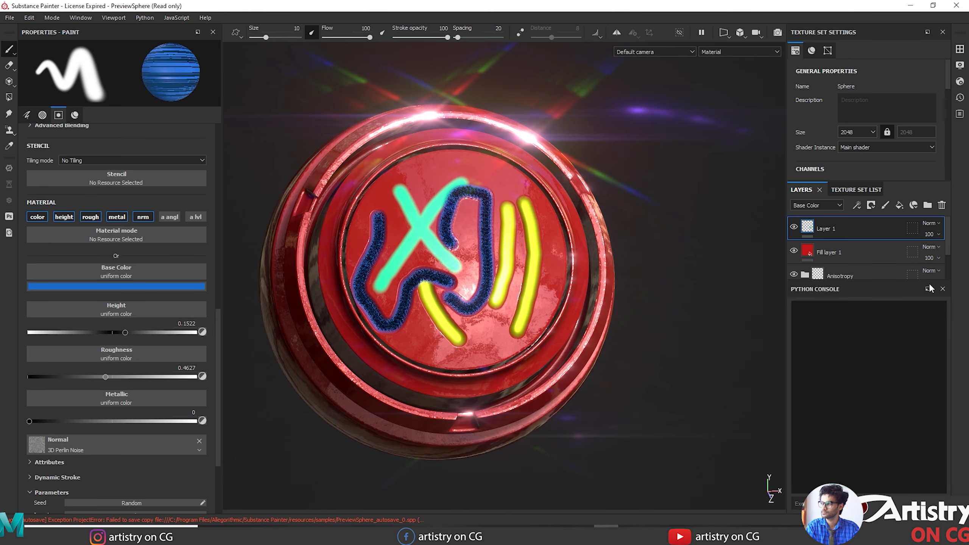
# Change the base color of the fill layer beneath the paint strokes to purple with a hue of 0.719.
pyautogui.click(841, 252)
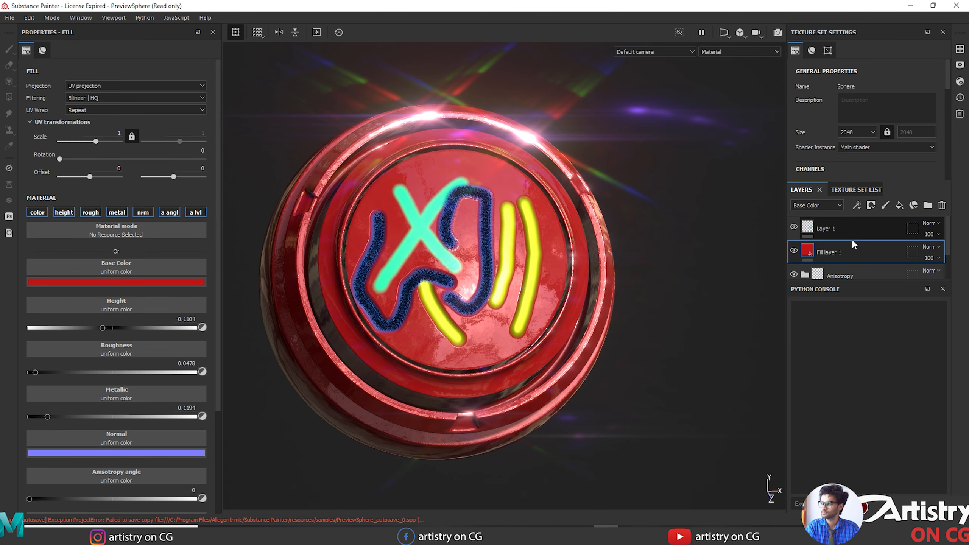
pyautogui.scroll(-1, 140, 289)
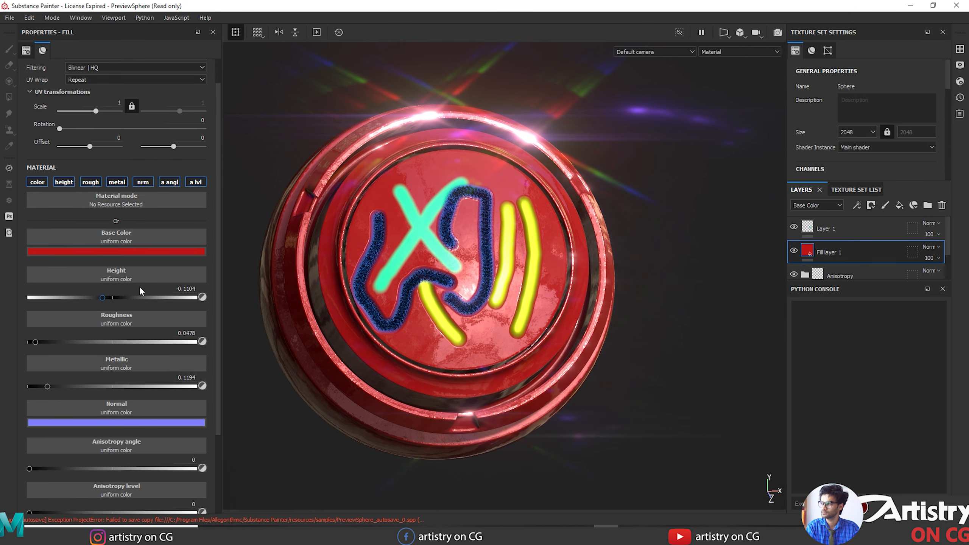
pyautogui.click(114, 252)
pyautogui.click(209, 309)
pyautogui.moveTo(210, 308)
pyautogui.mouseDown()
pyautogui.moveTo(209, 298)
pyautogui.moveTo(205, 361)
pyautogui.moveTo(205, 285)
pyautogui.moveTo(211, 296)
pyautogui.mouseUp()
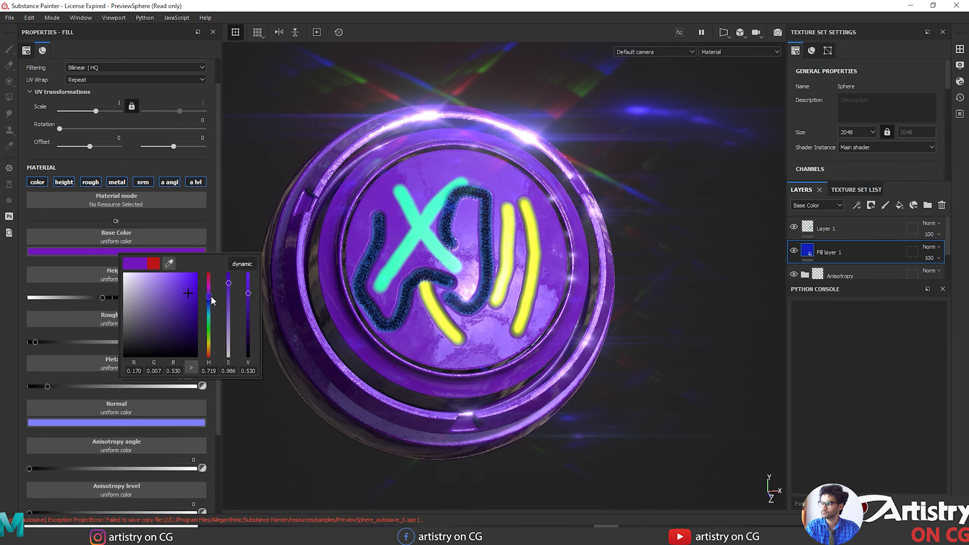
# Set the purple fill layer's roughness to 0.3403.
pyautogui.keyDown('alt'); pyautogui.moveTo(659, 414); pyautogui.dragTo(688, 387, button='middle'); pyautogui.keyUp('alt')
pyautogui.keyDown('alt'); pyautogui.moveTo(689, 387); pyautogui.dragTo(588, 415); pyautogui.keyUp('alt')
pyautogui.moveTo(35, 342); pyautogui.dragTo(85, 342)
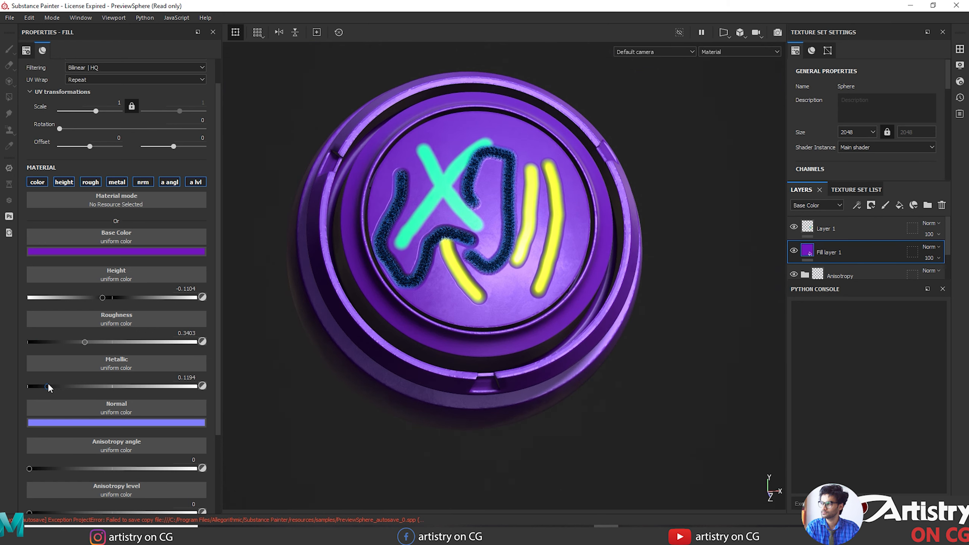
# Set the purple fill layer's metallic to 0.2716 and its roughness to 0.0537.
pyautogui.moveTo(48, 385); pyautogui.dragTo(205, 378)
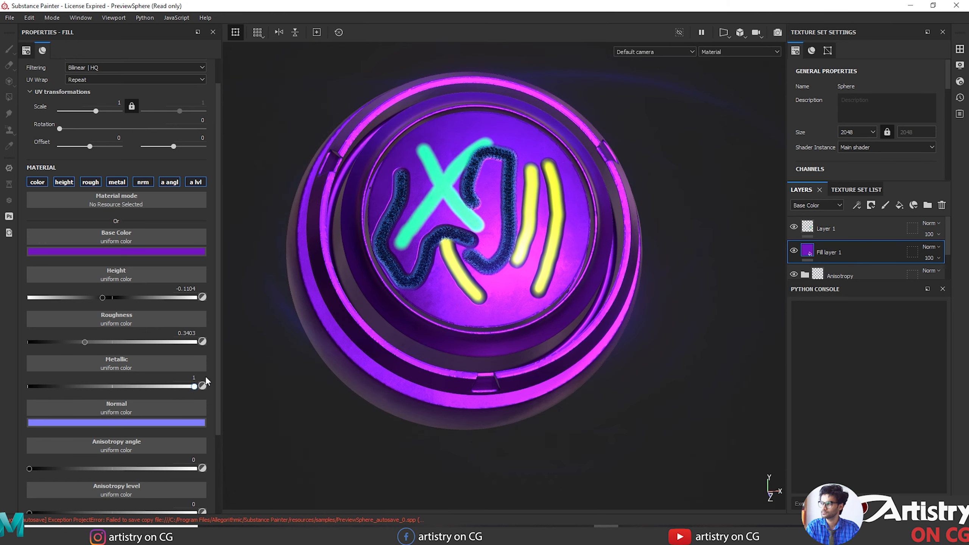
pyautogui.keyDown('alt'); pyautogui.moveTo(311, 434); pyautogui.dragTo(299, 451); pyautogui.keyUp('alt')
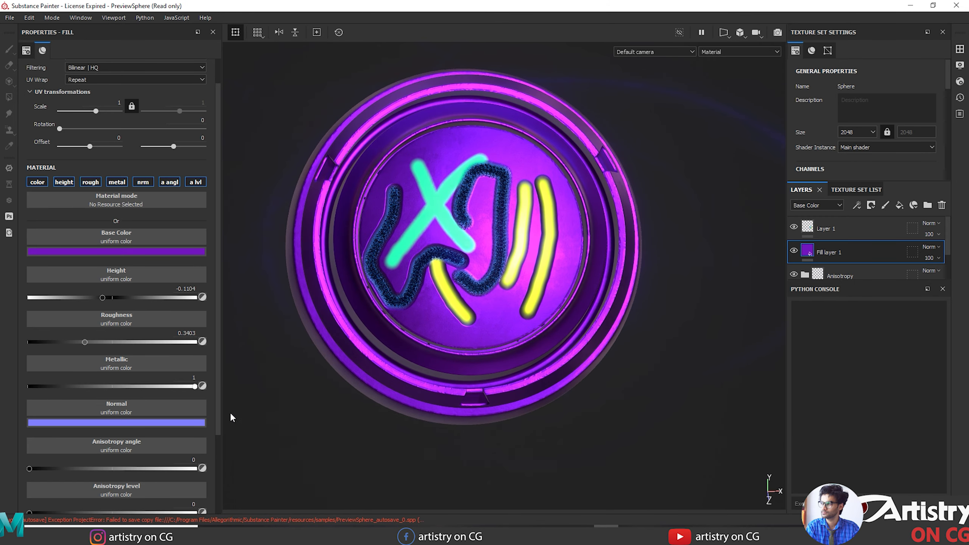
pyautogui.moveTo(109, 387); pyautogui.dragTo(27, 388)
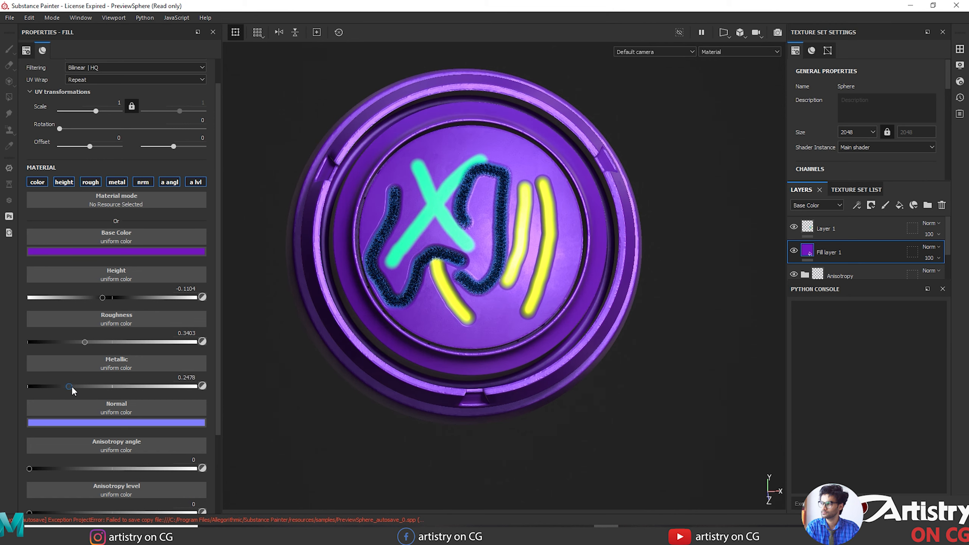
pyautogui.moveTo(84, 339); pyautogui.dragTo(36, 343)
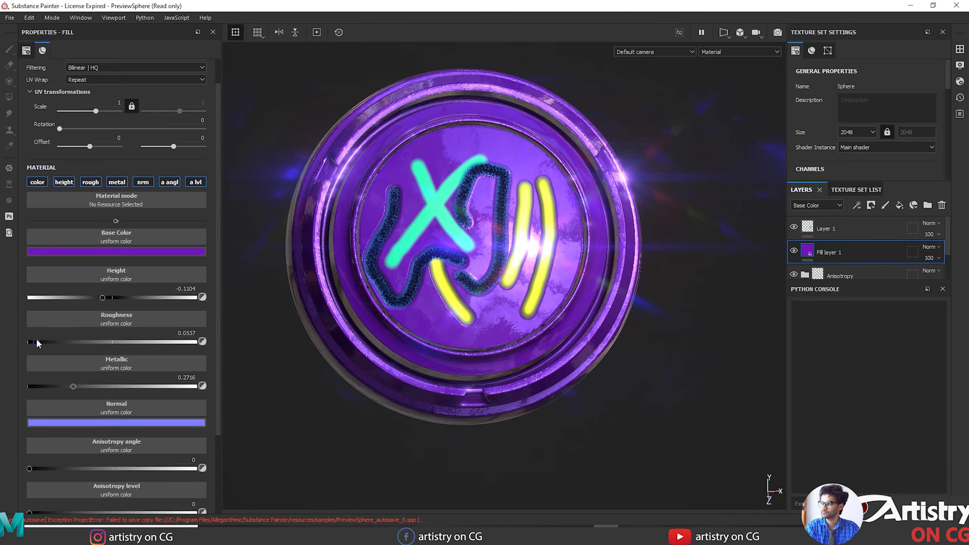
pyautogui.keyDown('alt'); pyautogui.moveTo(354, 457); pyautogui.dragTo(393, 436); pyautogui.keyUp('alt')
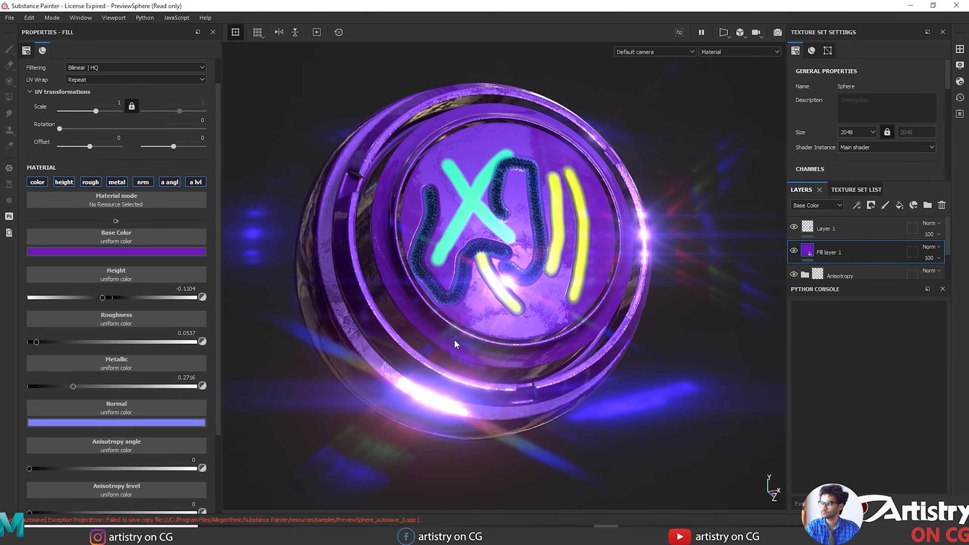
# Delete the paint layer holding the brush strokes above the purple fill layer.
pyautogui.click(843, 226)
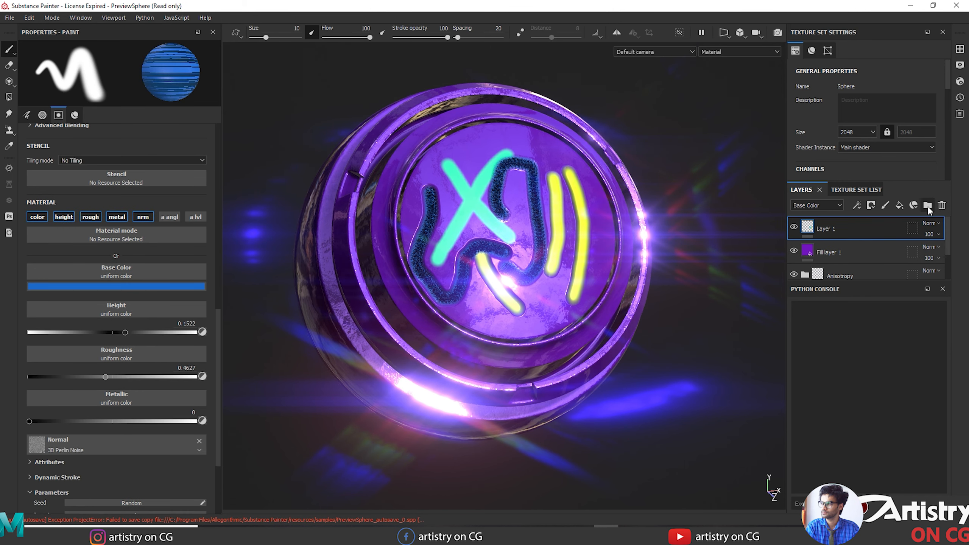
pyautogui.click(941, 205)
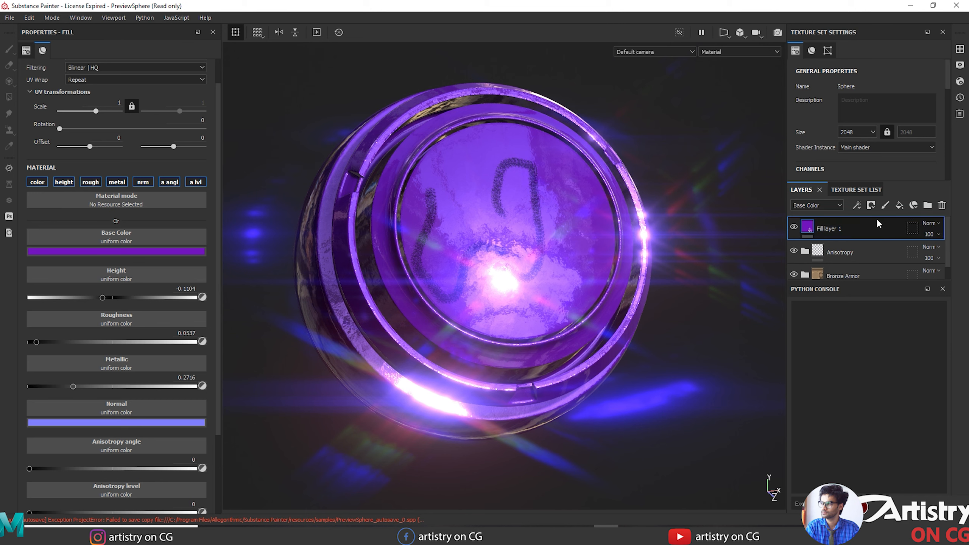
# Add a new fill layer above the purple one and set its base color to red with R 0.882, G 0 and B 0.
pyautogui.click(899, 205)
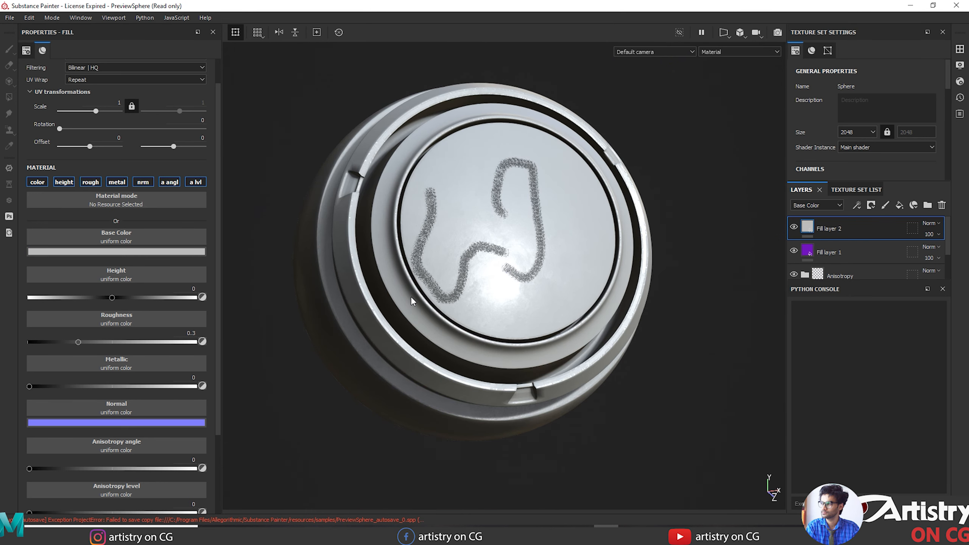
pyautogui.click(129, 252)
pyautogui.moveTo(191, 306); pyautogui.dragTo(230, 280)
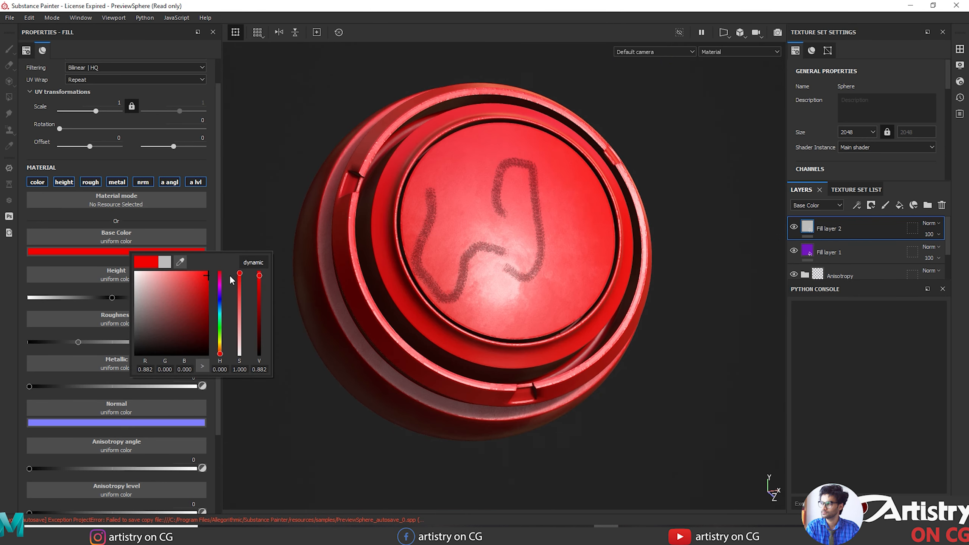
pyautogui.click(313, 402)
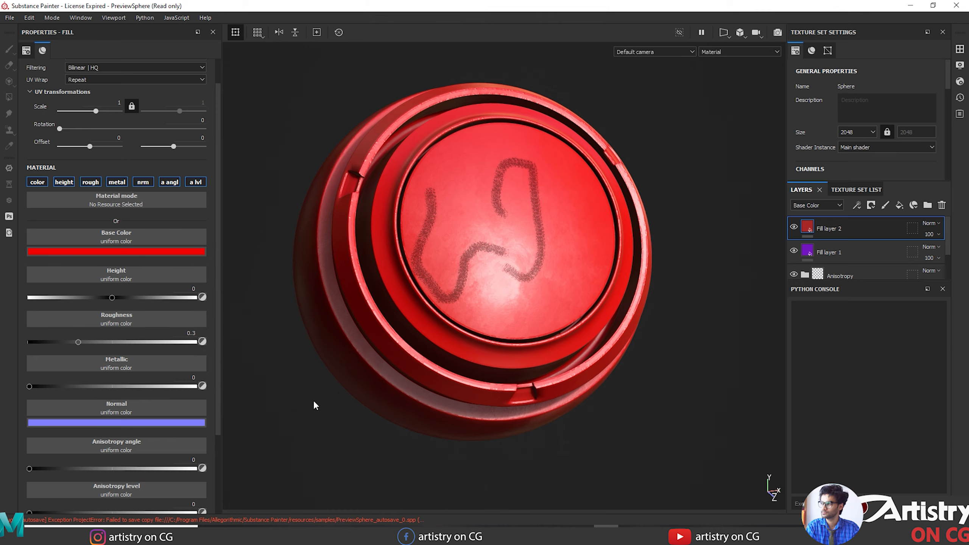
pyautogui.keyDown('alt'); pyautogui.moveTo(350, 431); pyautogui.dragTo(320, 447); pyautogui.keyUp('alt')
pyautogui.keyDown('alt'); pyautogui.moveTo(533, 450); pyautogui.dragTo(458, 413); pyautogui.keyUp('alt')
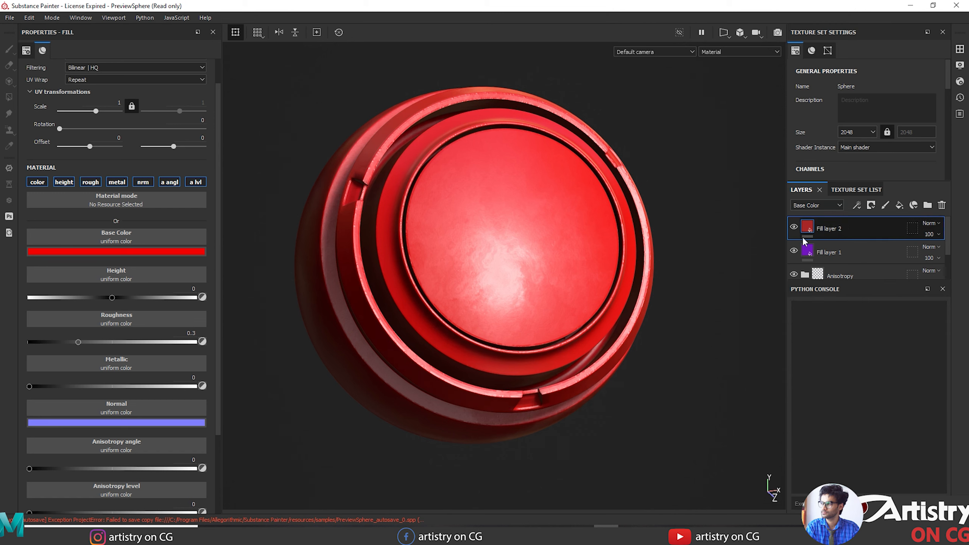
# Add a black mask to the red fill layer so the purple layer beneath shows through.
pyautogui.click(871, 206)
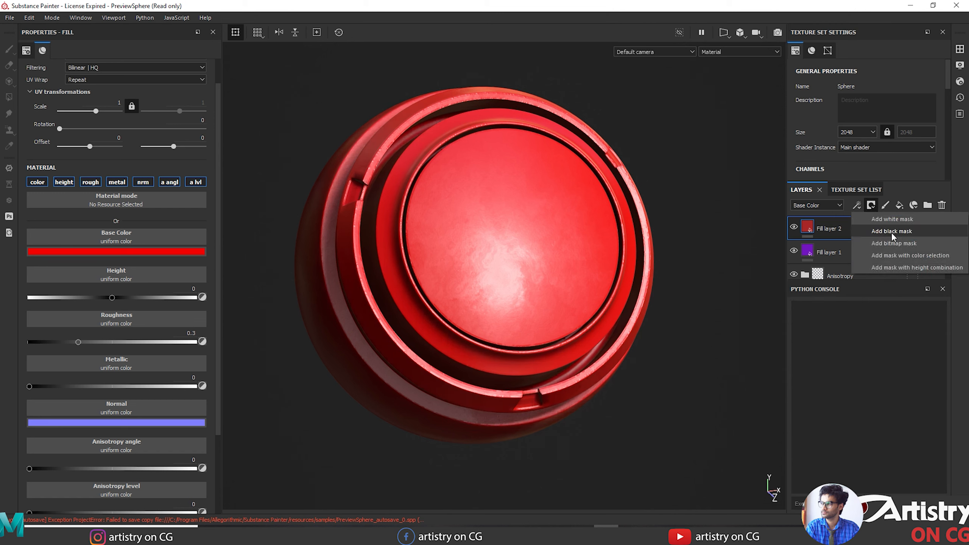
pyautogui.click(891, 231)
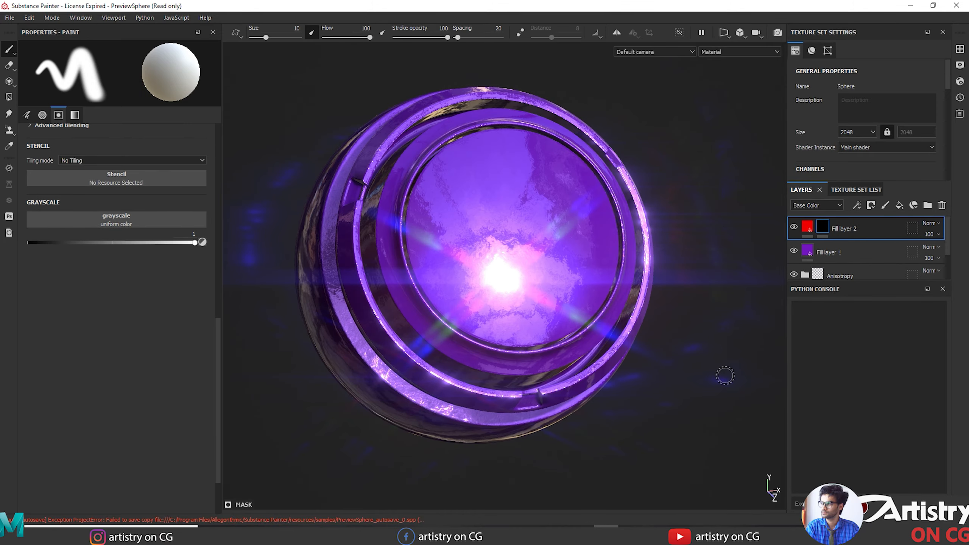
pyautogui.moveTo(724, 376)
pyautogui.keyDown('alt'); pyautogui.mouseDown()
pyautogui.moveTo(666, 325)
pyautogui.moveTo(651, 342)
pyautogui.moveTo(669, 390)
pyautogui.moveTo(626, 407)
pyautogui.moveTo(671, 426)
pyautogui.moveTo(746, 346)
pyautogui.moveTo(769, 418)
pyautogui.moveTo(730, 368)
pyautogui.mouseUp(); pyautogui.keyUp('alt')
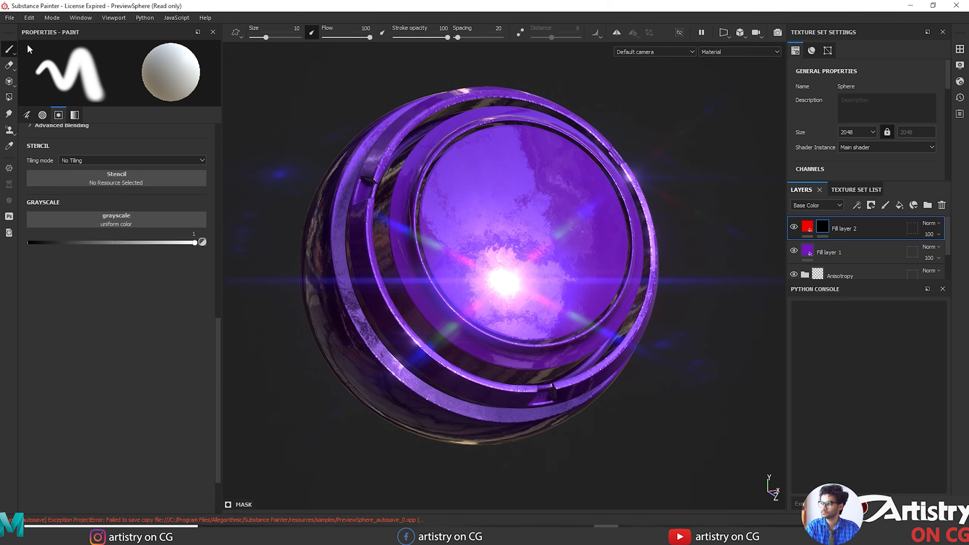
# Paint curving and zigzag white strokes into the red layer's mask on the sphere's front disc.
pyautogui.click(11, 51)
pyautogui.moveTo(426, 194); pyautogui.dragTo(512, 168)
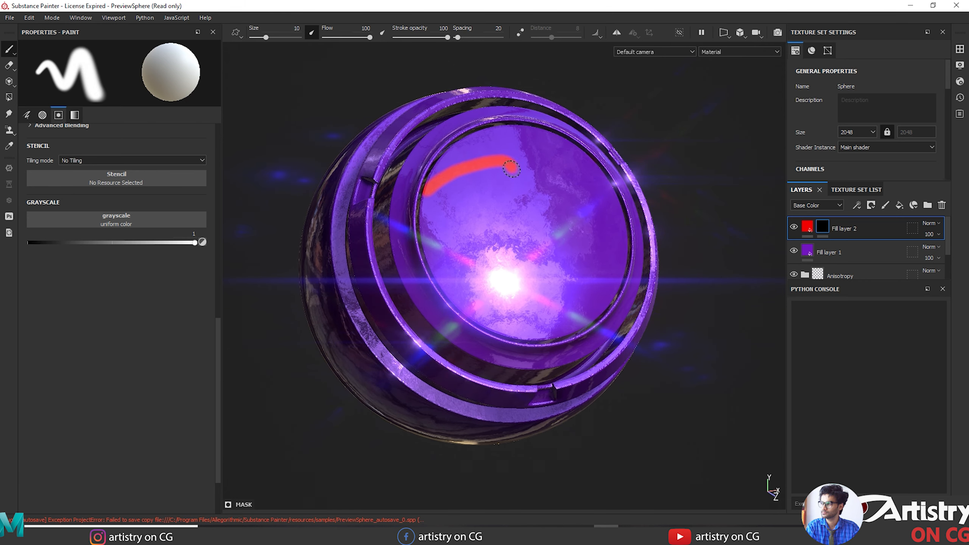
pyautogui.moveTo(519, 231); pyautogui.dragTo(522, 259)
pyautogui.keyDown('alt'); pyautogui.moveTo(663, 334); pyautogui.dragTo(599, 333); pyautogui.keyUp('alt')
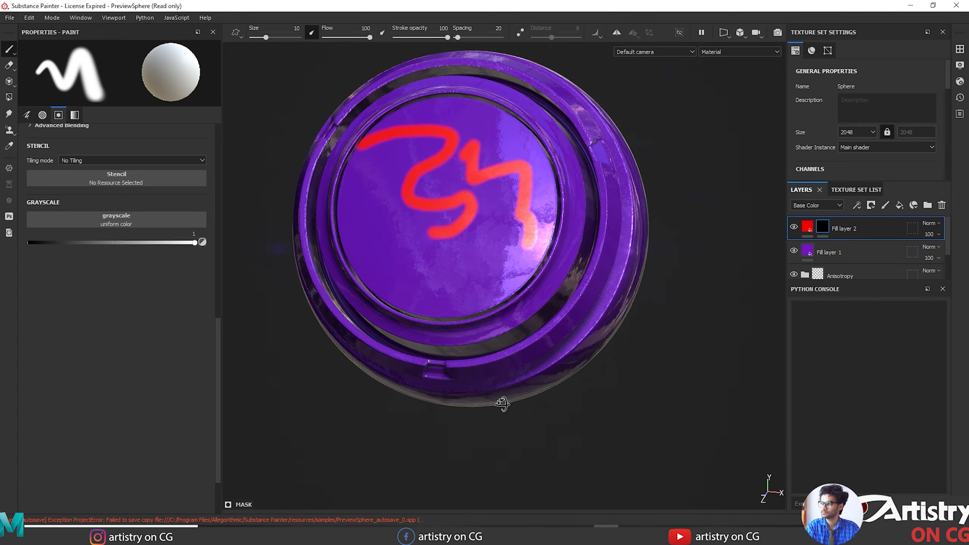
pyautogui.keyDown('alt'); pyautogui.moveTo(528, 241); pyautogui.dragTo(477, 244); pyautogui.keyUp('alt')
pyautogui.moveTo(420, 253)
pyautogui.mouseDown()
pyautogui.moveTo(426, 282)
pyautogui.moveTo(455, 290)
pyautogui.moveTo(510, 275)
pyautogui.mouseUp()
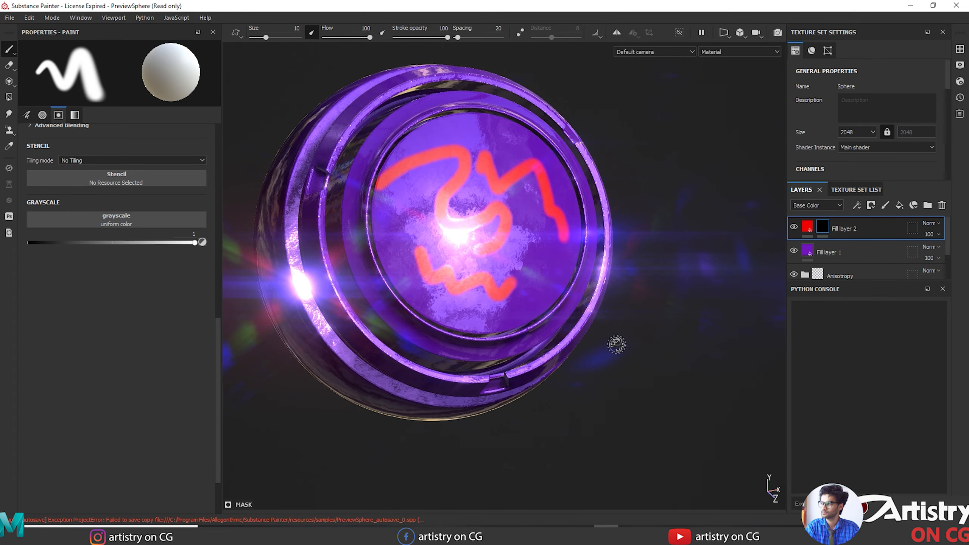
pyautogui.moveTo(617, 344)
pyautogui.keyDown('alt'); pyautogui.mouseDown()
pyautogui.moveTo(485, 344)
pyautogui.moveTo(526, 333)
pyautogui.moveTo(558, 274)
pyautogui.mouseUp(); pyautogui.keyUp('alt')
pyautogui.keyDown('alt'); pyautogui.moveTo(558, 274); pyautogui.dragTo(569, 294, button='middle'); pyautogui.keyUp('alt')
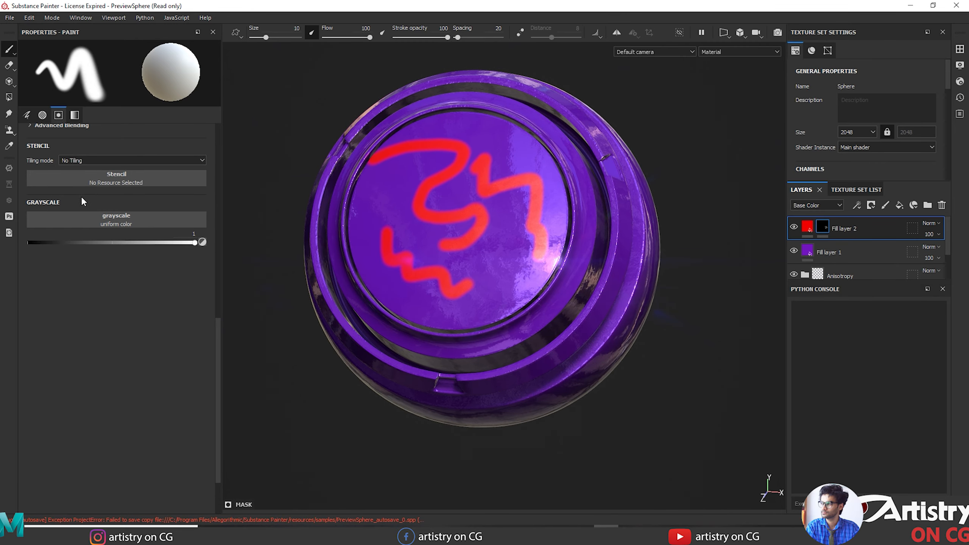
# Set the mask brush's grayscale to 0 and paint out parts of the red strokes in the disc's middle.
pyautogui.scroll(5, 192, 143)
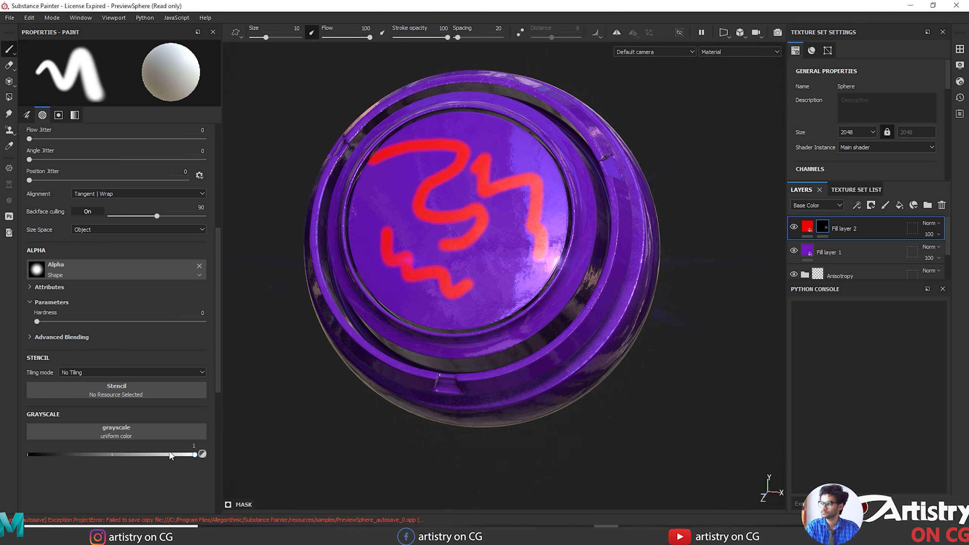
pyautogui.moveTo(195, 457); pyautogui.dragTo(11, 455)
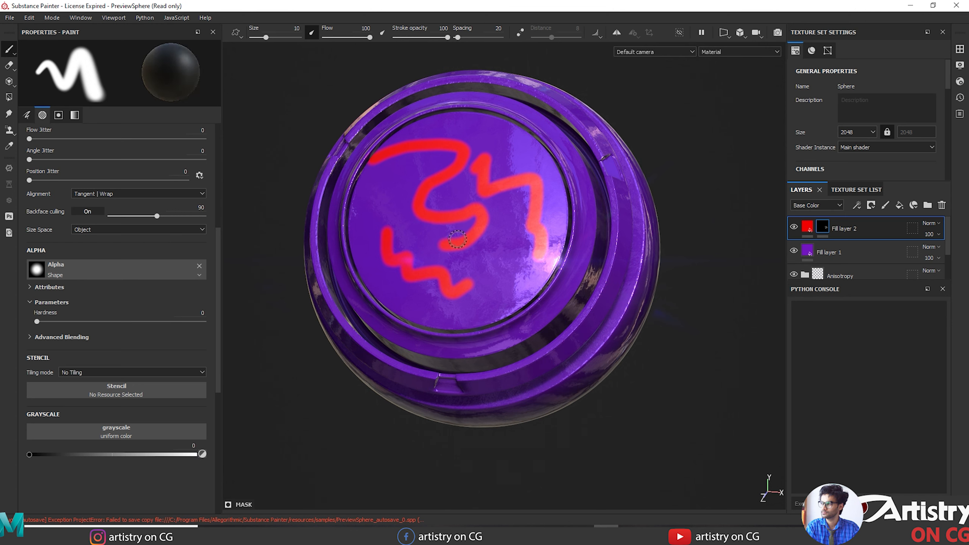
pyautogui.moveTo(457, 240)
pyautogui.mouseDown()
pyautogui.moveTo(469, 190)
pyautogui.moveTo(492, 183)
pyautogui.mouseUp()
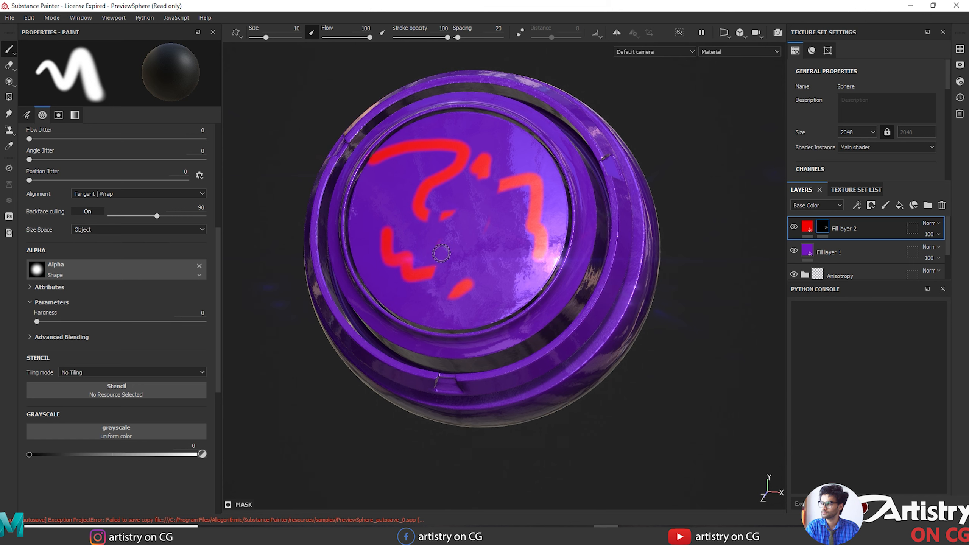
# Switch the mask brush back to white and paint dense red zigzag strokes across the middle of the disc.
pyautogui.press('x')
pyautogui.moveTo(430, 220)
pyautogui.mouseDown()
pyautogui.moveTo(429, 199)
pyautogui.moveTo(492, 263)
pyautogui.moveTo(538, 251)
pyautogui.mouseUp()
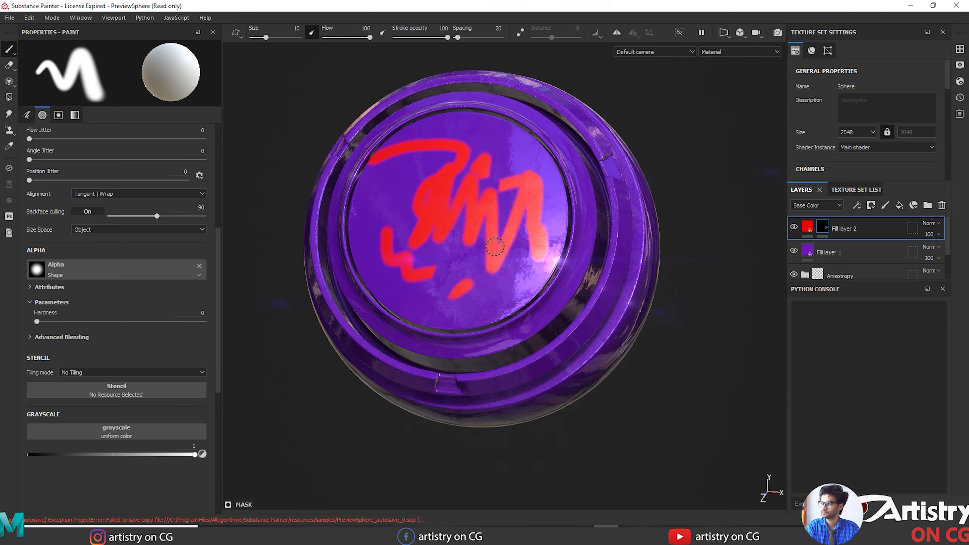
pyautogui.moveTo(456, 172)
pyautogui.mouseDown()
pyautogui.moveTo(406, 230)
pyautogui.moveTo(462, 240)
pyautogui.mouseUp()
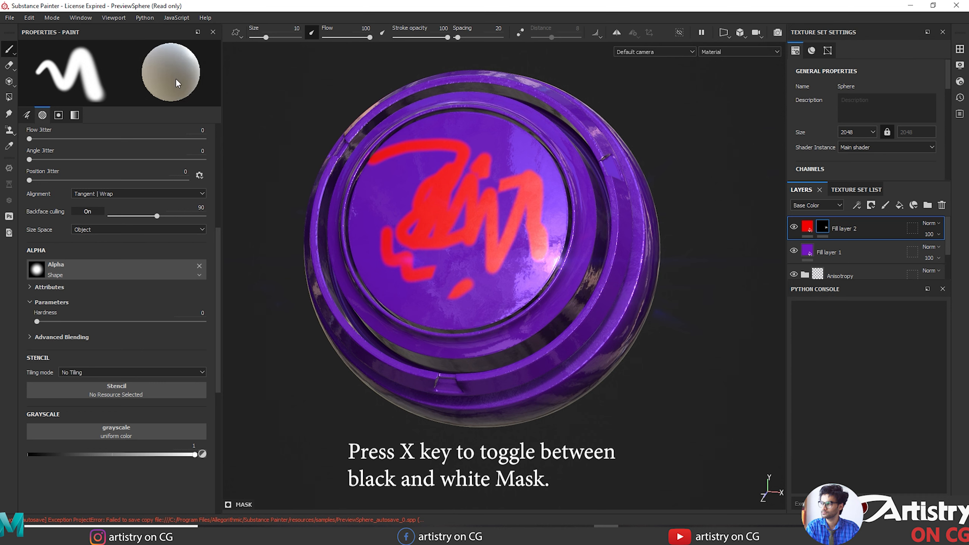
# Toggle the mask brush to black and paint out more of the red scribble around the disc's center.
pyautogui.press('x')
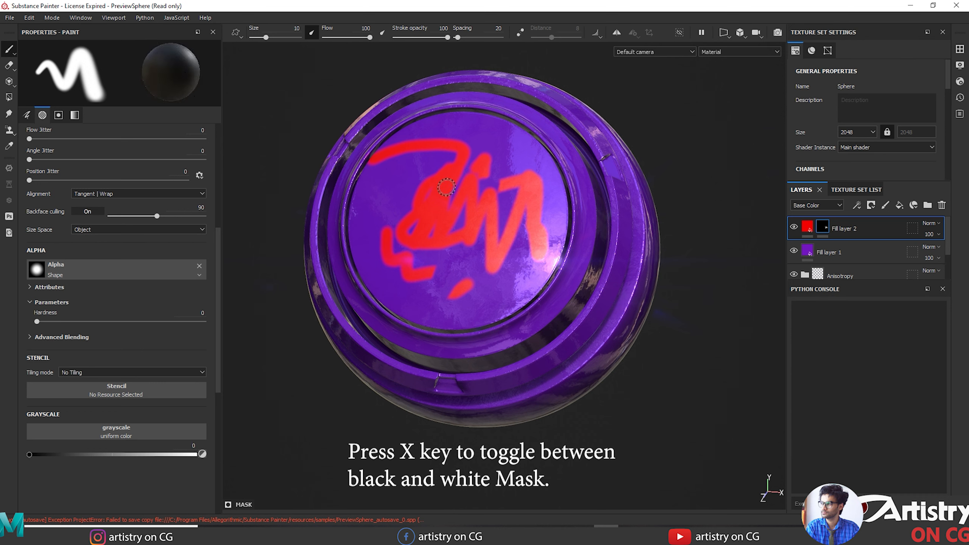
pyautogui.moveTo(420, 197)
pyautogui.mouseDown()
pyautogui.moveTo(481, 254)
pyautogui.moveTo(417, 216)
pyautogui.mouseUp()
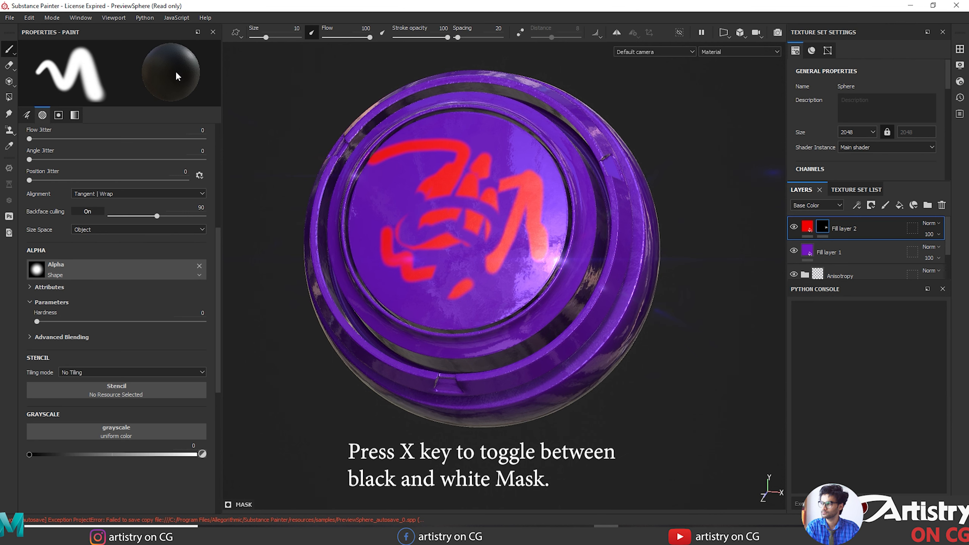
pyautogui.press('x')
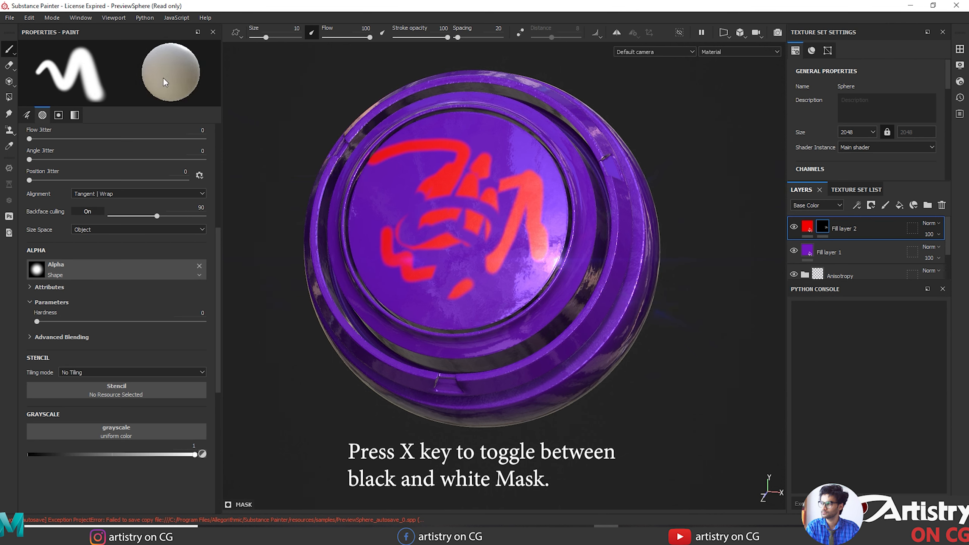
pyautogui.press('x')
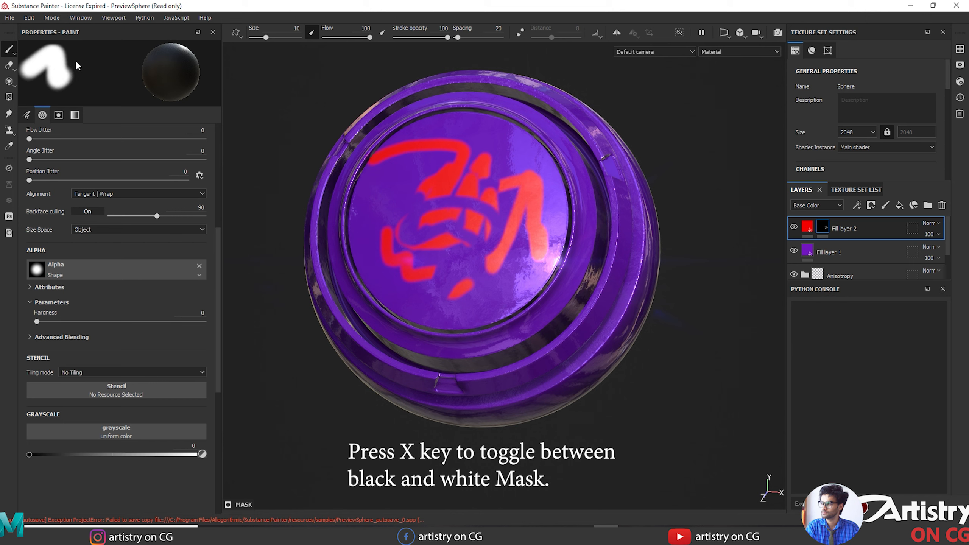
pyautogui.scroll(6, 106, 217)
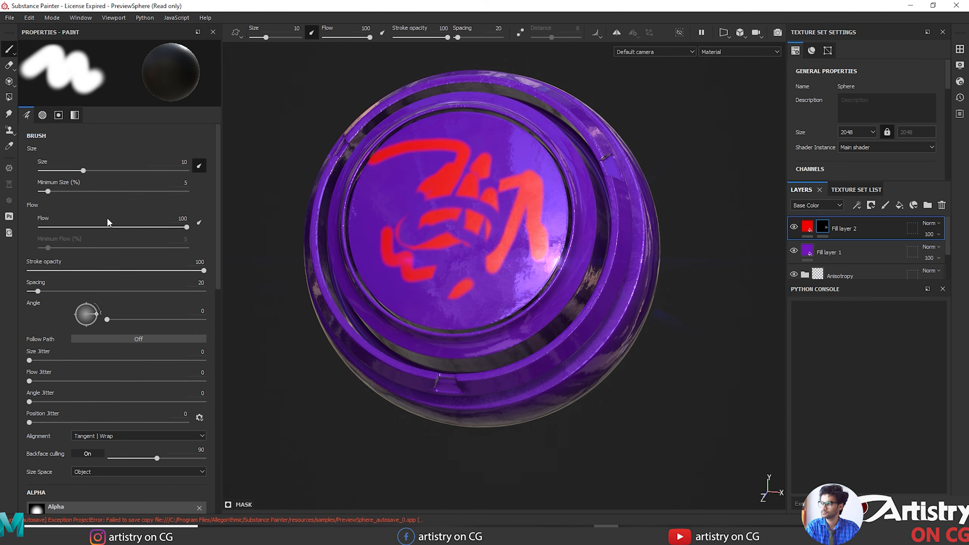
pyautogui.hotkey('ctrl', 'z')
pyautogui.hotkey('ctrl', 'z')
pyautogui.hotkey('ctrl', 'z')
pyautogui.hotkey('ctrl', 'z')
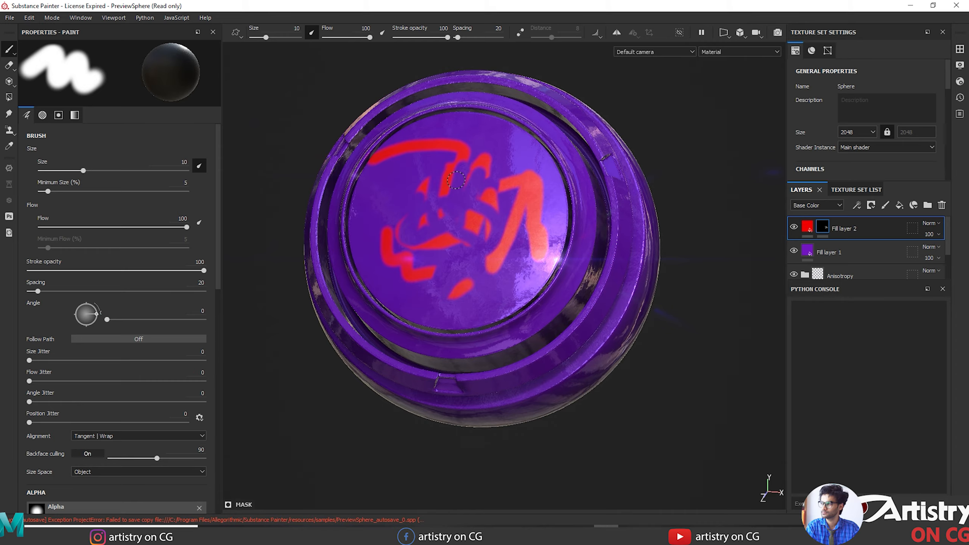
# Toggle the mask brush to white and paint more red zigzag strokes across the disc, reaching its left edge.
pyautogui.moveTo(418, 168)
pyautogui.mouseDown()
pyautogui.moveTo(447, 230)
pyautogui.moveTo(507, 236)
pyautogui.moveTo(557, 226)
pyautogui.mouseUp()
pyautogui.moveTo(627, 317)
pyautogui.keyDown('alt'); pyautogui.mouseDown()
pyautogui.moveTo(722, 337)
pyautogui.moveTo(677, 294)
pyautogui.moveTo(600, 271)
pyautogui.mouseUp(); pyautogui.keyUp('alt')
pyautogui.keyDown('alt'); pyautogui.moveTo(629, 233); pyautogui.dragTo(638, 262, button='middle'); pyautogui.keyUp('alt')
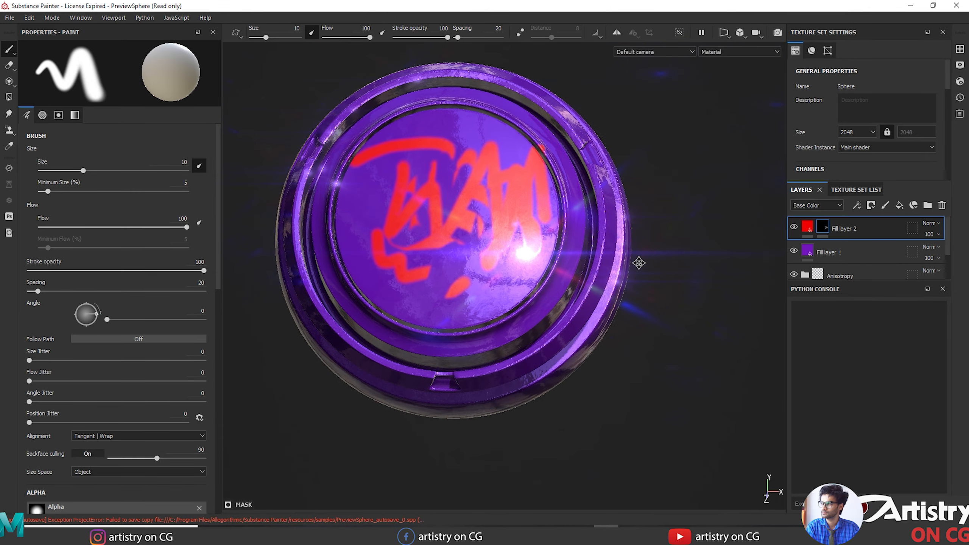
pyautogui.moveTo(452, 204); pyautogui.dragTo(526, 245)
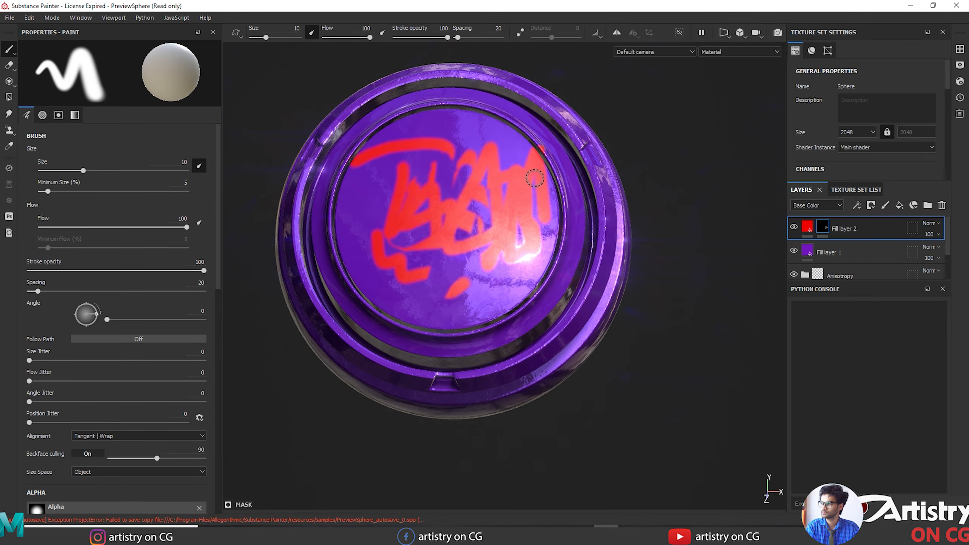
pyautogui.moveTo(680, 233)
pyautogui.keyDown('shift'); pyautogui.mouseDown(button='right')
pyautogui.moveTo(711, 211)
pyautogui.moveTo(658, 218)
pyautogui.moveTo(680, 235)
pyautogui.mouseUp(button='right'); pyautogui.keyUp('shift')
pyautogui.moveTo(681, 235)
pyautogui.keyDown('alt'); pyautogui.mouseDown()
pyautogui.moveTo(660, 236)
pyautogui.moveTo(699, 210)
pyautogui.mouseUp(); pyautogui.keyUp('alt')
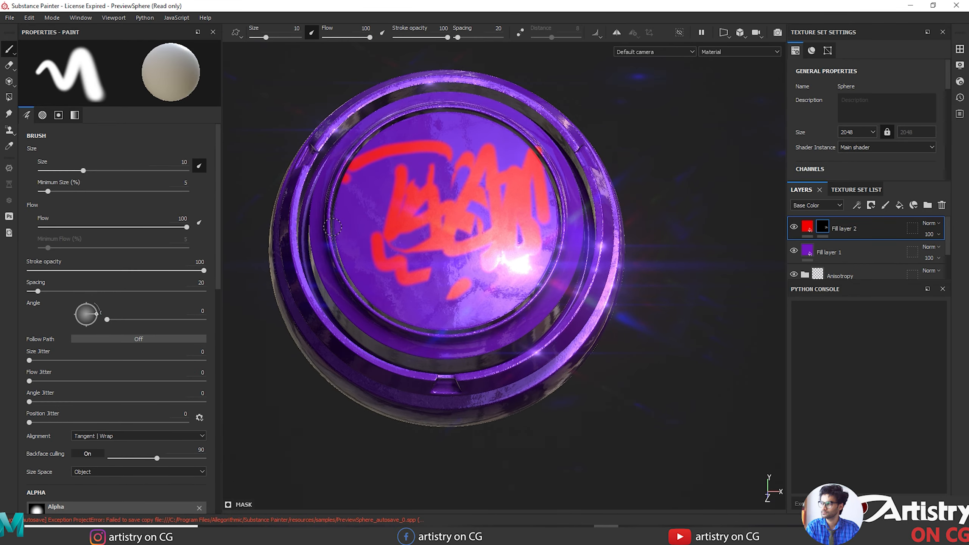
pyautogui.moveTo(331, 230)
pyautogui.mouseDown()
pyautogui.moveTo(465, 241)
pyautogui.moveTo(470, 218)
pyautogui.moveTo(467, 230)
pyautogui.mouseUp()
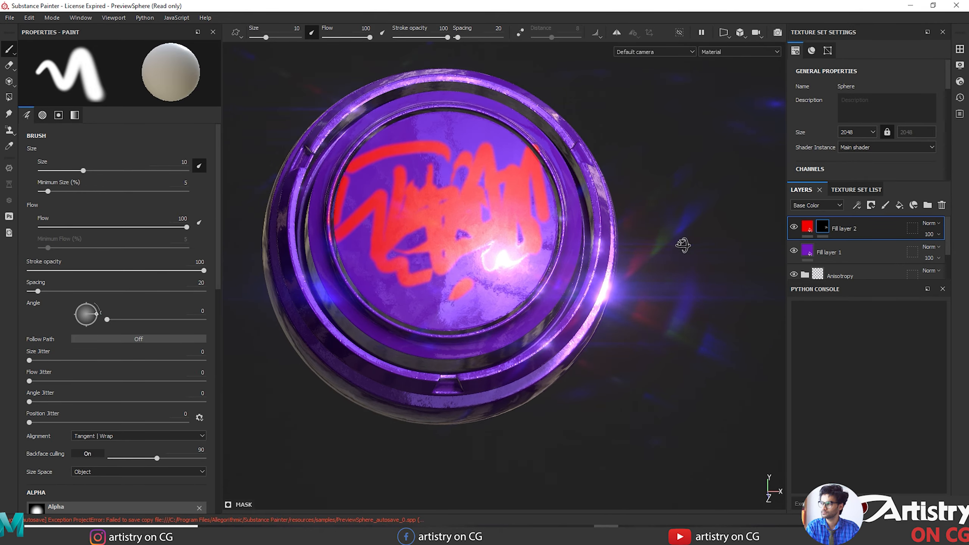
# Rotate the environment lighting around the sphere to examine its reflections on the purple and red areas.
pyautogui.keyDown('alt'); pyautogui.moveTo(685, 244); pyautogui.dragTo(669, 240); pyautogui.keyUp('alt')
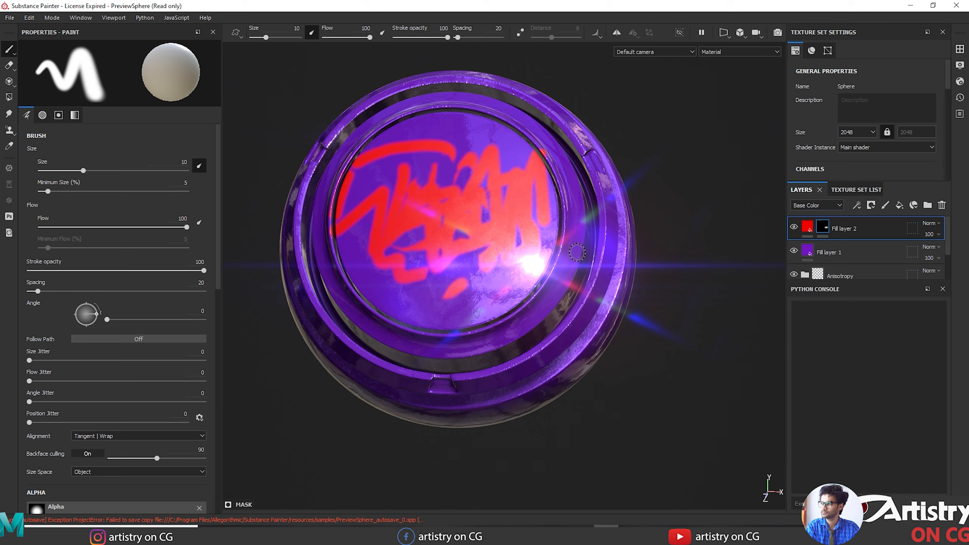
pyautogui.keyDown('shift'); pyautogui.moveTo(705, 230); pyautogui.dragTo(495, 220, button='right'); pyautogui.keyUp('shift')
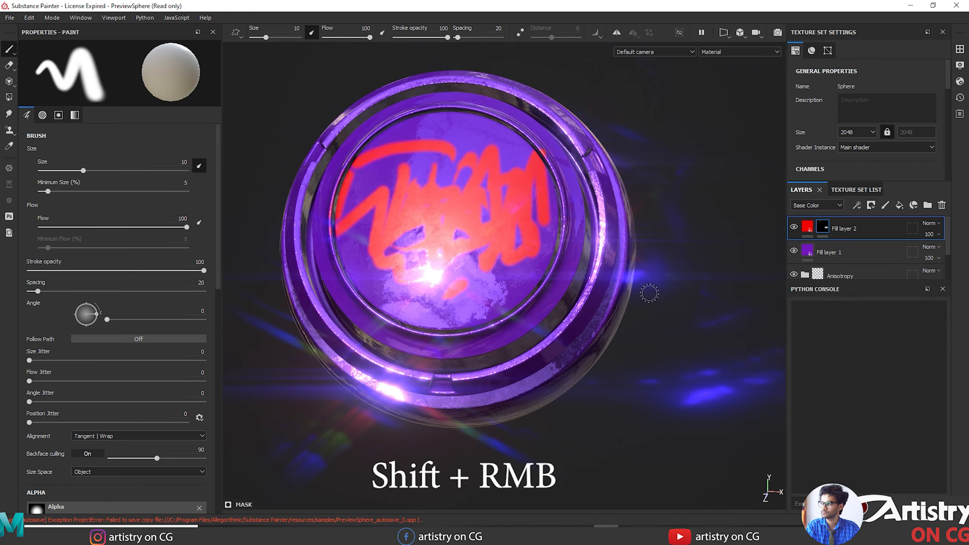
# Orbit, pan and zoom around the sphere and rotate the environment lighting to examine the red mask strokes on the disc.
pyautogui.keyDown('alt'); pyautogui.moveTo(700, 285); pyautogui.dragTo(721, 317); pyautogui.keyUp('alt')
pyautogui.keyDown('alt'); pyautogui.moveTo(706, 315); pyautogui.dragTo(673, 277, button='middle'); pyautogui.keyUp('alt')
pyautogui.keyDown('alt'); pyautogui.moveTo(649, 268); pyautogui.dragTo(612, 236, button='right'); pyautogui.keyUp('alt')
pyautogui.keyDown('alt'); pyautogui.moveTo(612, 235); pyautogui.dragTo(617, 290, button='middle'); pyautogui.keyUp('alt')
pyautogui.moveTo(617, 290)
pyautogui.keyDown('alt'); pyautogui.mouseDown()
pyautogui.moveTo(583, 257)
pyautogui.moveTo(592, 283)
pyautogui.mouseUp(); pyautogui.keyUp('alt')
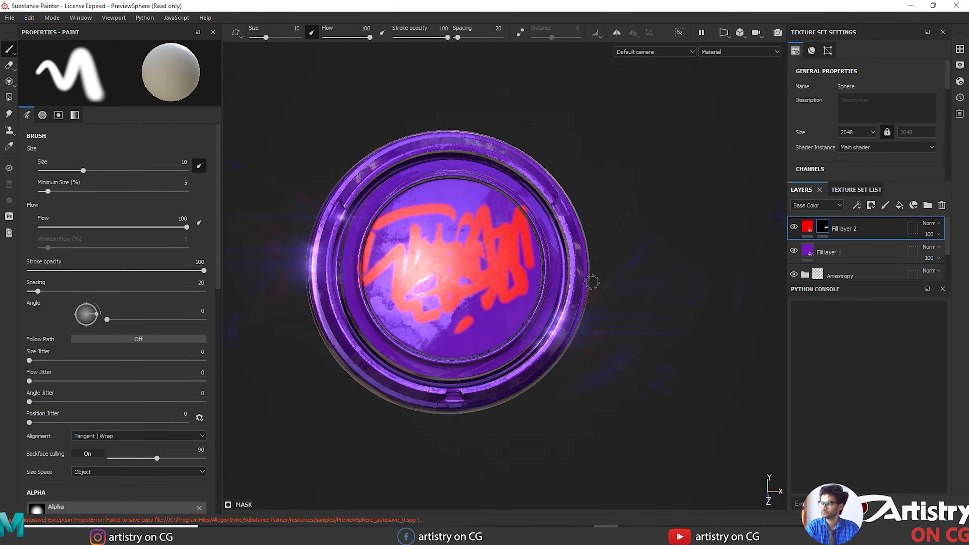
pyautogui.keyDown('alt'); pyautogui.moveTo(591, 282); pyautogui.dragTo(675, 369, button='right'); pyautogui.keyUp('alt')
pyautogui.keyDown('alt'); pyautogui.moveTo(672, 330); pyautogui.dragTo(710, 305, button='middle'); pyautogui.keyUp('alt')
pyautogui.keyDown('alt'); pyautogui.moveTo(710, 305); pyautogui.dragTo(716, 299); pyautogui.keyUp('alt')
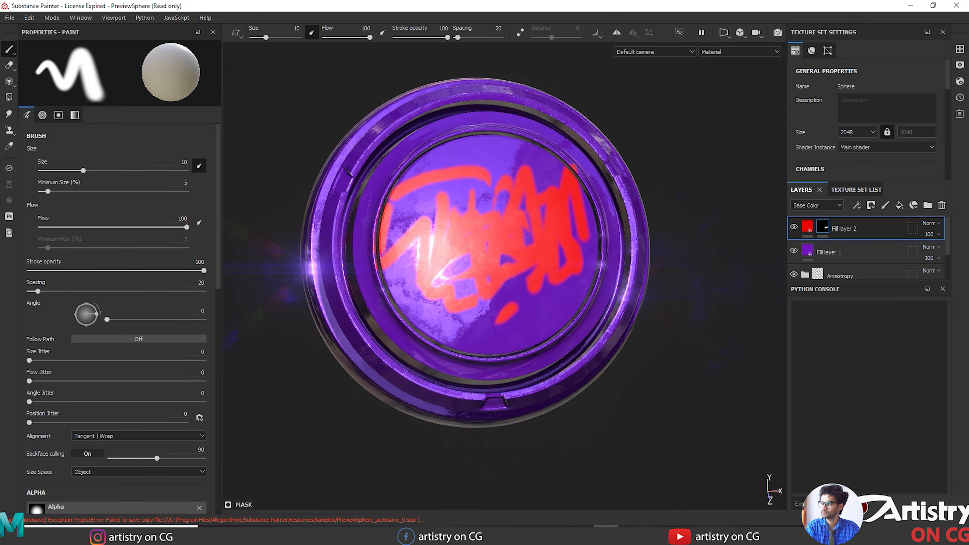
pyautogui.keyDown('alt'); pyautogui.moveTo(716, 304); pyautogui.dragTo(718, 324, button='right'); pyautogui.keyUp('alt')
pyautogui.keyDown('alt'); pyautogui.moveTo(718, 324); pyautogui.dragTo(701, 310, button='middle'); pyautogui.keyUp('alt')
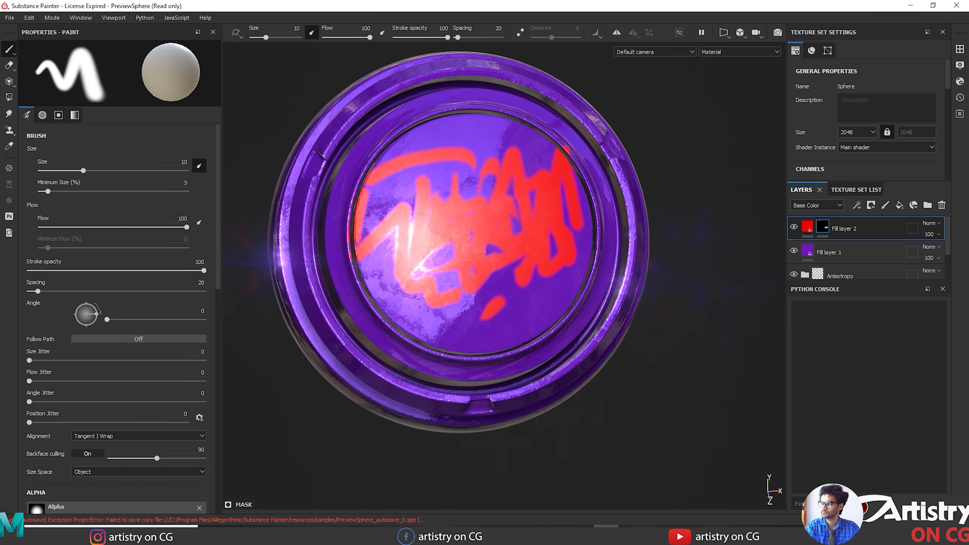
pyautogui.keyDown('shift'); pyautogui.moveTo(649, 418); pyautogui.dragTo(666, 411, button='right'); pyautogui.keyUp('shift')
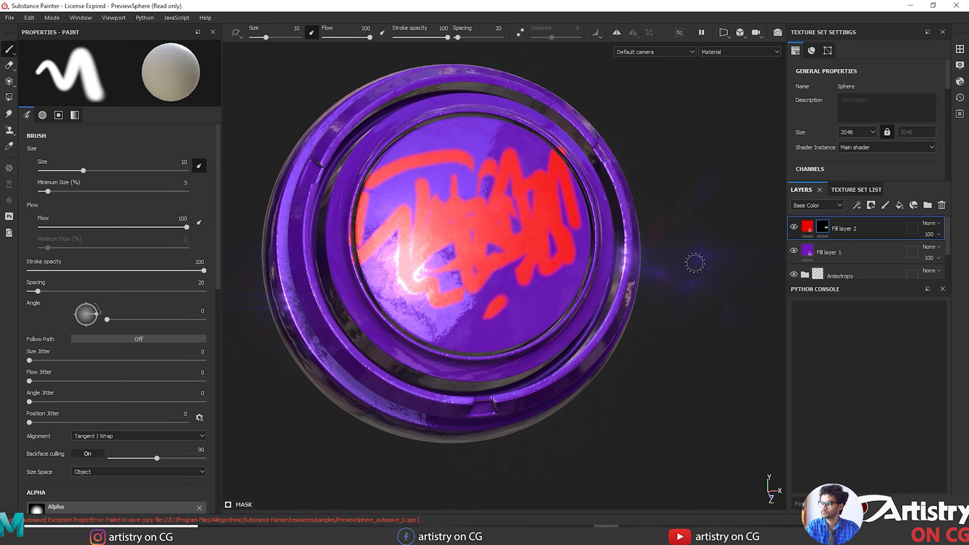
# Add a generator to the black mask of Fill layer 2 and load the Dirt generator into it.
pyautogui.click(856, 205)
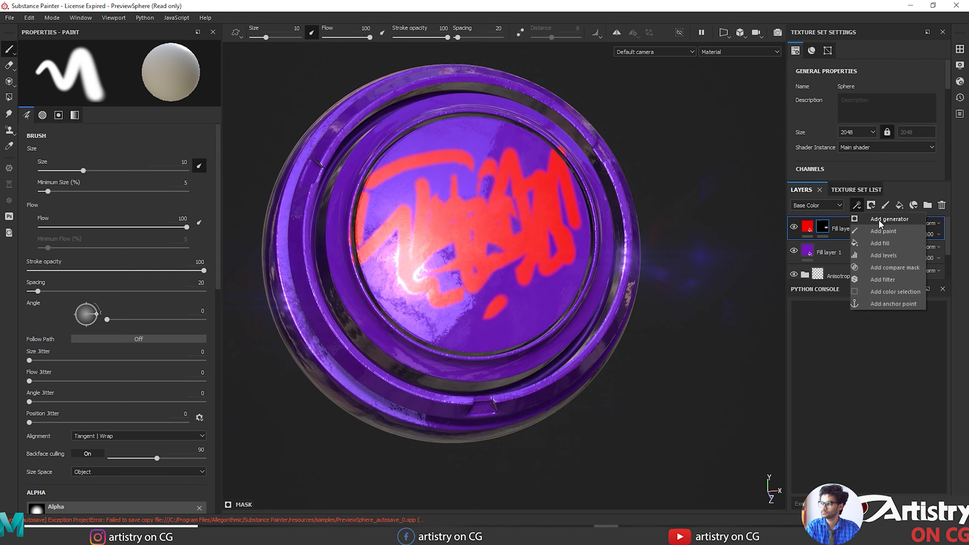
pyautogui.click(834, 228)
pyautogui.click(860, 204)
pyautogui.click(879, 219)
pyautogui.click(69, 66)
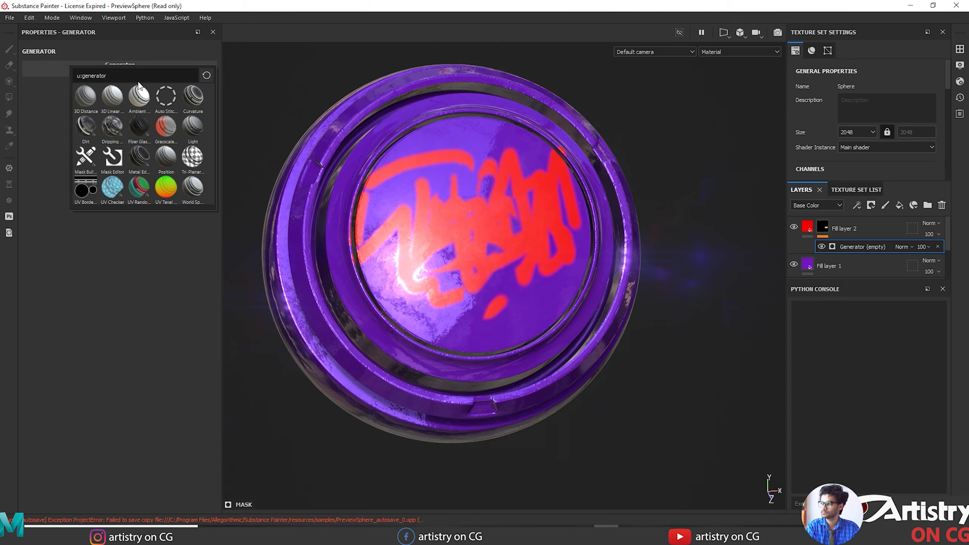
pyautogui.click(92, 124)
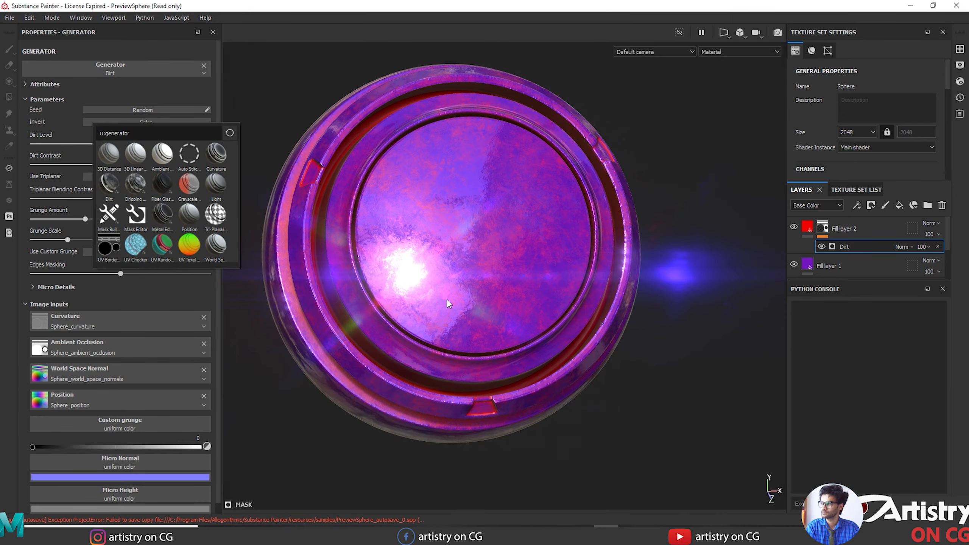
# Set the Dirt generator's Dirt Level to 0.73 and Dirt Contrast to 0.56, checking the grooves around the sphere.
pyautogui.keyDown('alt'); pyautogui.moveTo(588, 397); pyautogui.dragTo(564, 427); pyautogui.keyUp('alt')
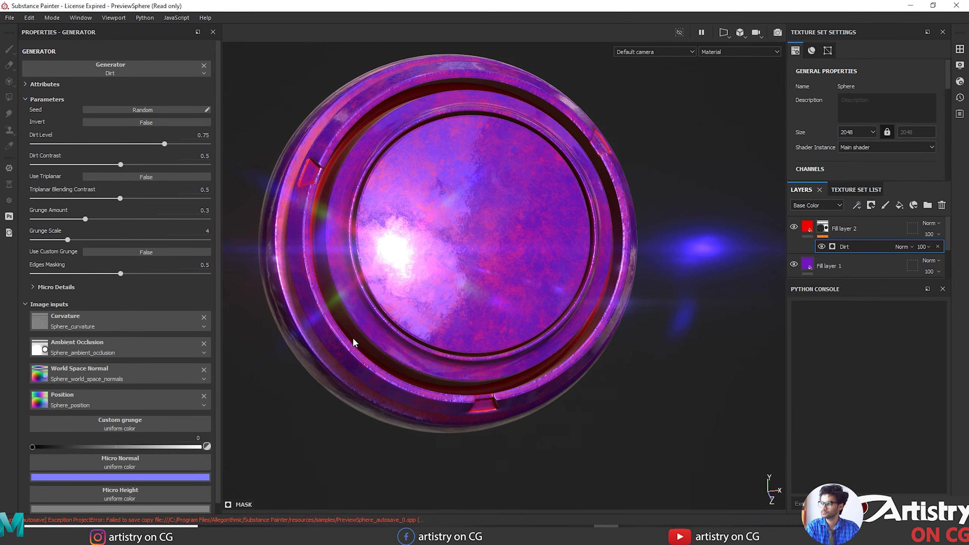
pyautogui.moveTo(164, 143); pyautogui.dragTo(129, 154)
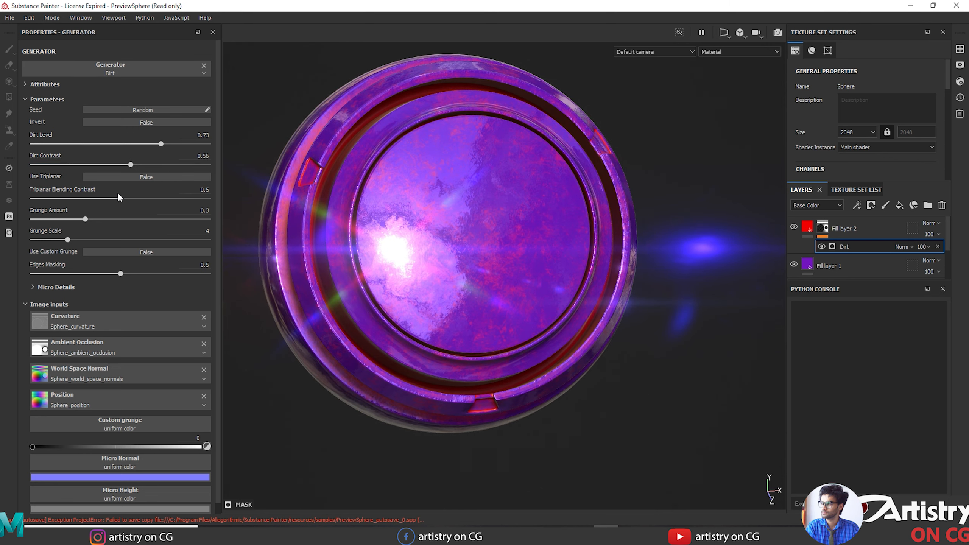
pyautogui.keyDown('alt'); pyautogui.moveTo(577, 416); pyautogui.dragTo(413, 233); pyautogui.keyUp('alt')
# Replace the Dirt generator with Dripping Rust and set its Rust Spreading to 0.47.
pyautogui.click(129, 72)
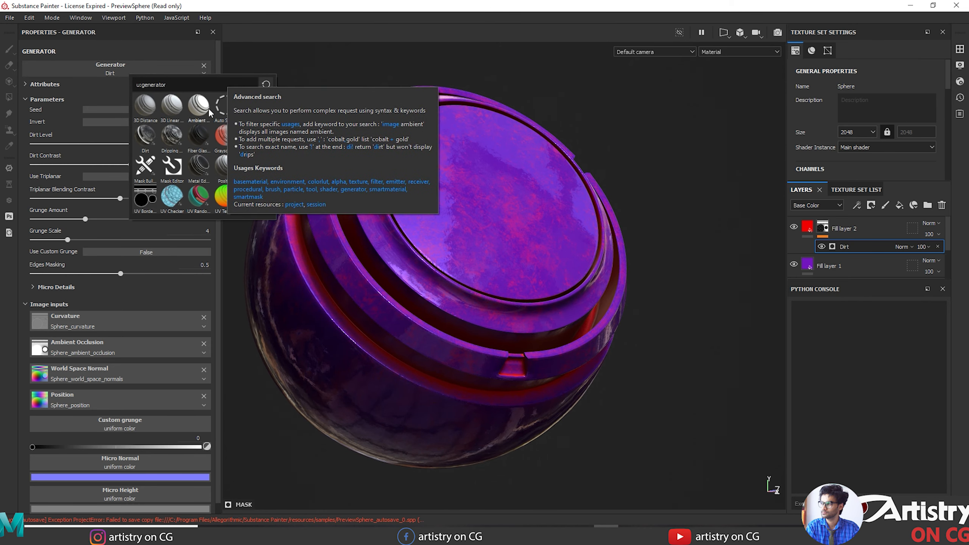
pyautogui.click(173, 134)
pyautogui.keyDown('alt'); pyautogui.moveTo(622, 290); pyautogui.dragTo(648, 358); pyautogui.keyUp('alt')
pyautogui.moveTo(123, 144); pyautogui.dragTo(105, 164)
# Cycle the viewport through the single channels, including Base Color, Height, Roughness, Metallic, Normal and Anisotropy level, up to Normal+Height+Mesh.
pyautogui.press('c')
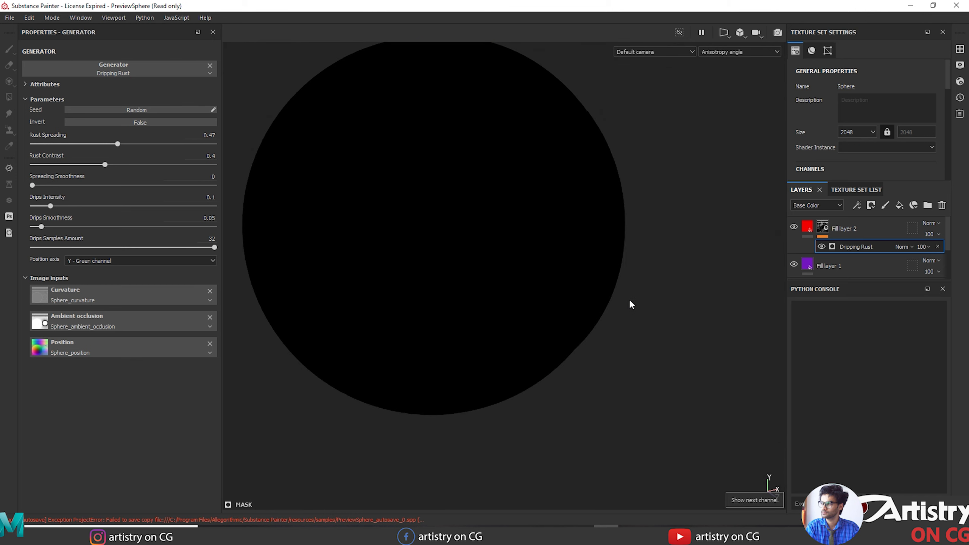
pyautogui.press('c')
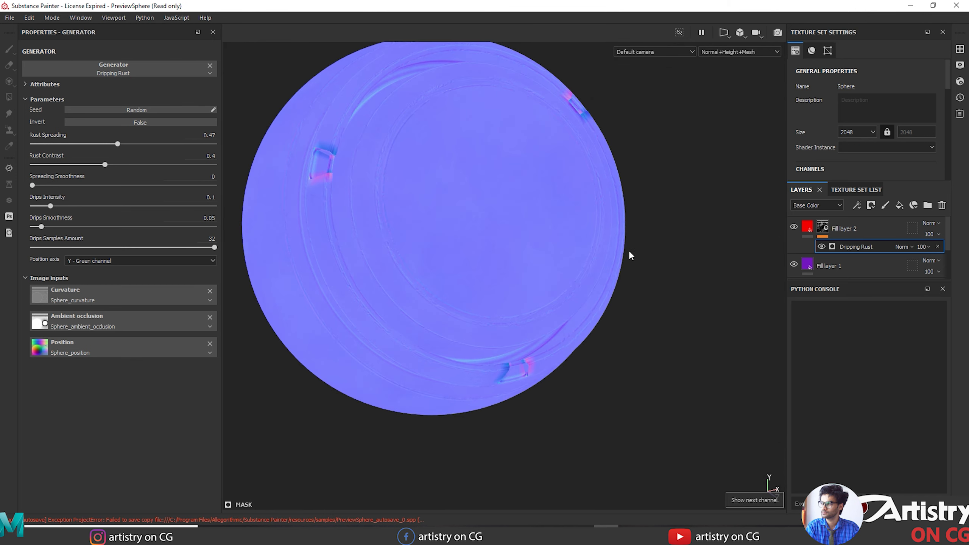
pyautogui.press('c')
pyautogui.press('c')
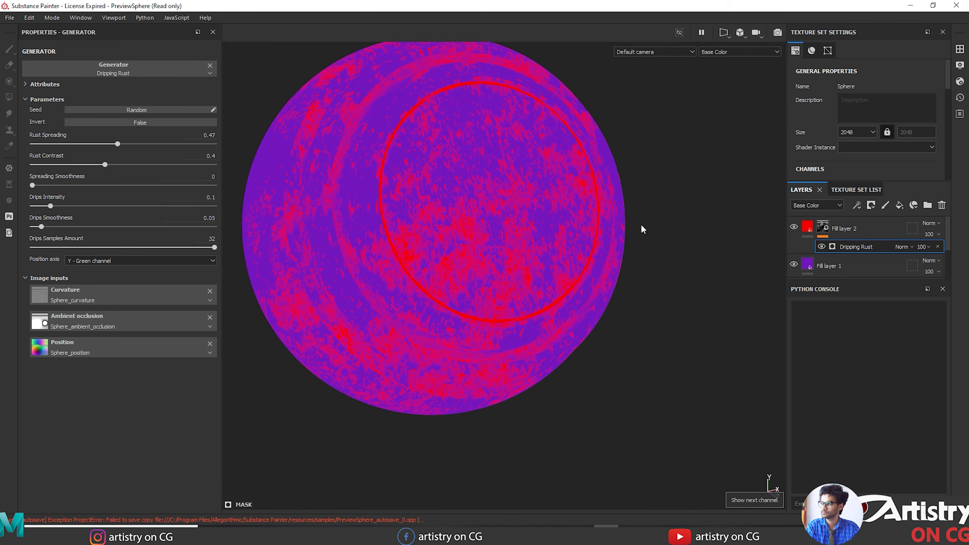
pyautogui.press('c')
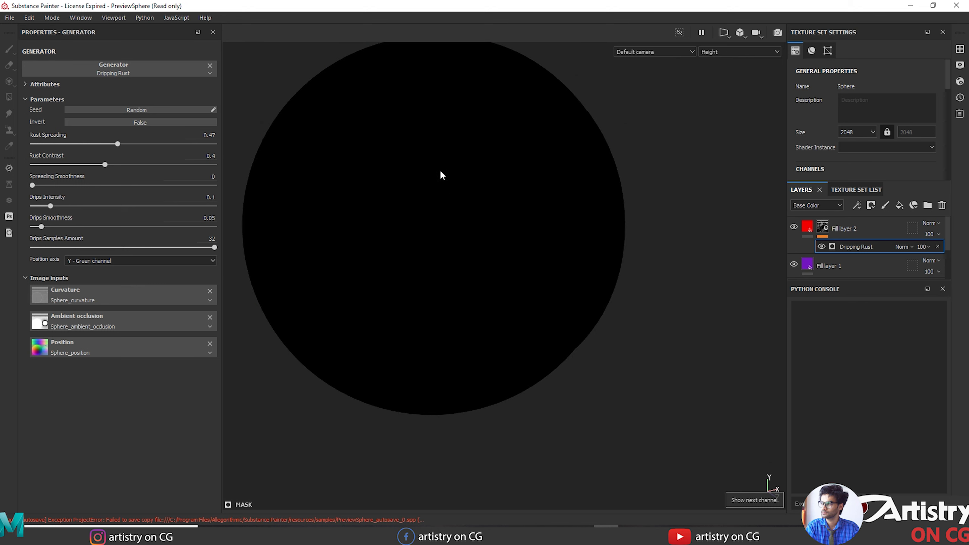
pyautogui.press('c')
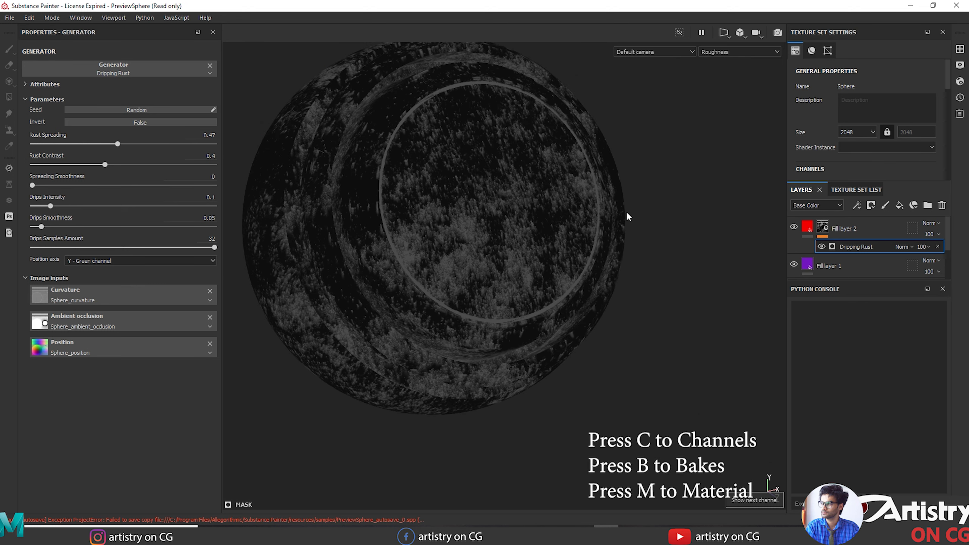
pyautogui.keyDown('alt'); pyautogui.moveTo(663, 231); pyautogui.dragTo(660, 271, button='middle'); pyautogui.keyUp('alt')
pyautogui.press('c')
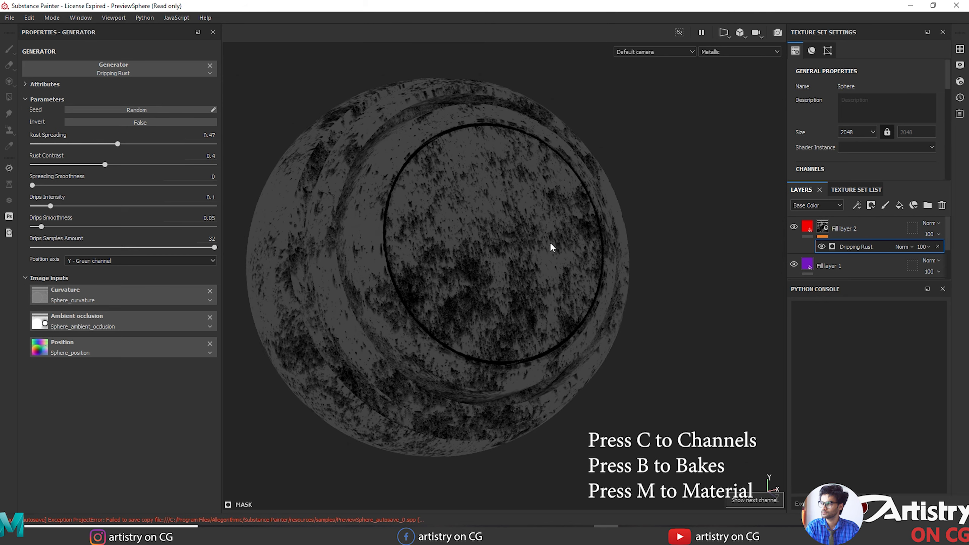
pyautogui.press('c')
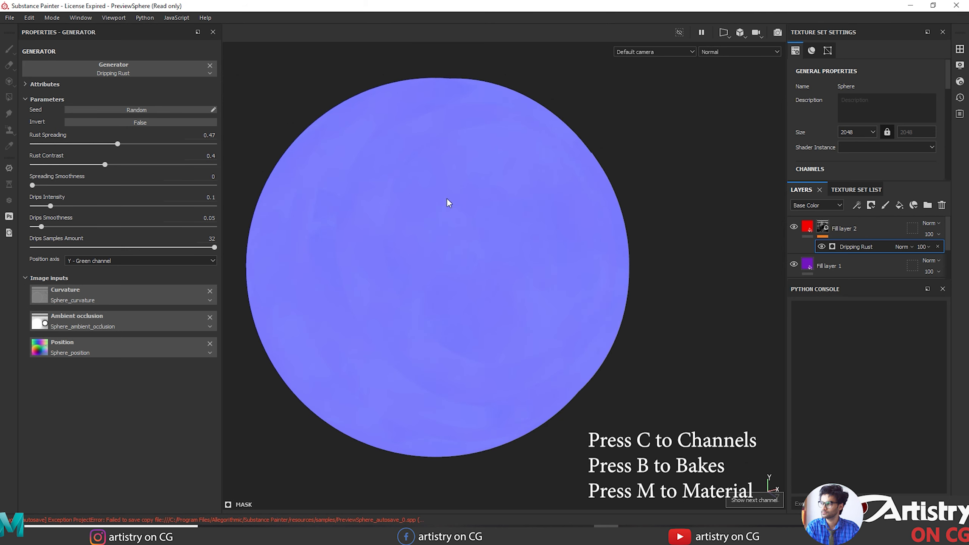
pyautogui.press('c')
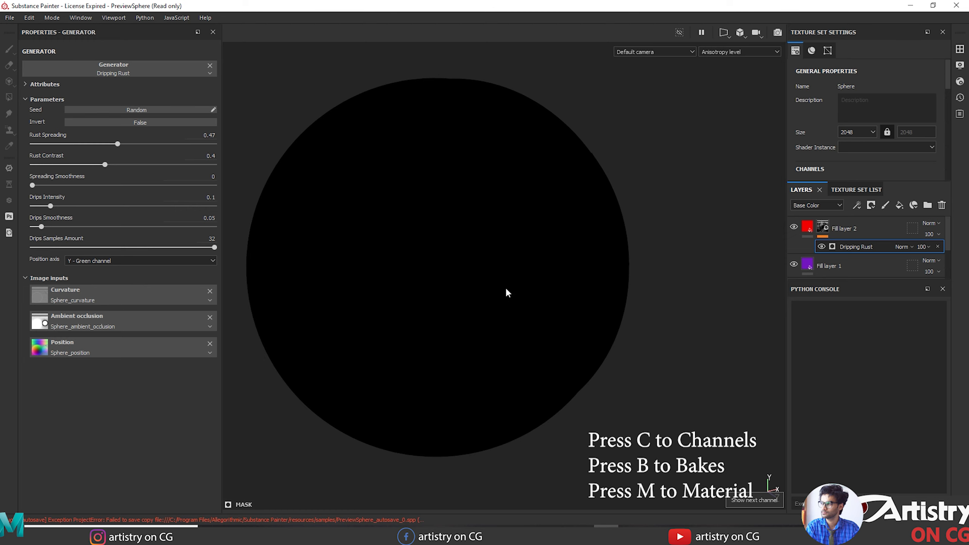
pyautogui.press('c')
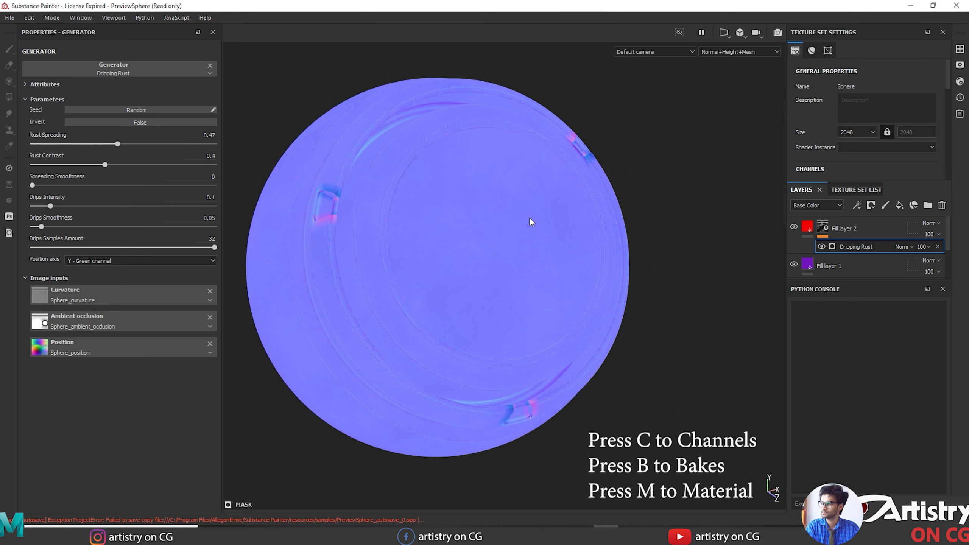
# Cycle through the baked mesh maps from World space normal, ID and Ambient occlusion to Curvature, Position and Thickness, and return to Material display.
pyautogui.press('b')
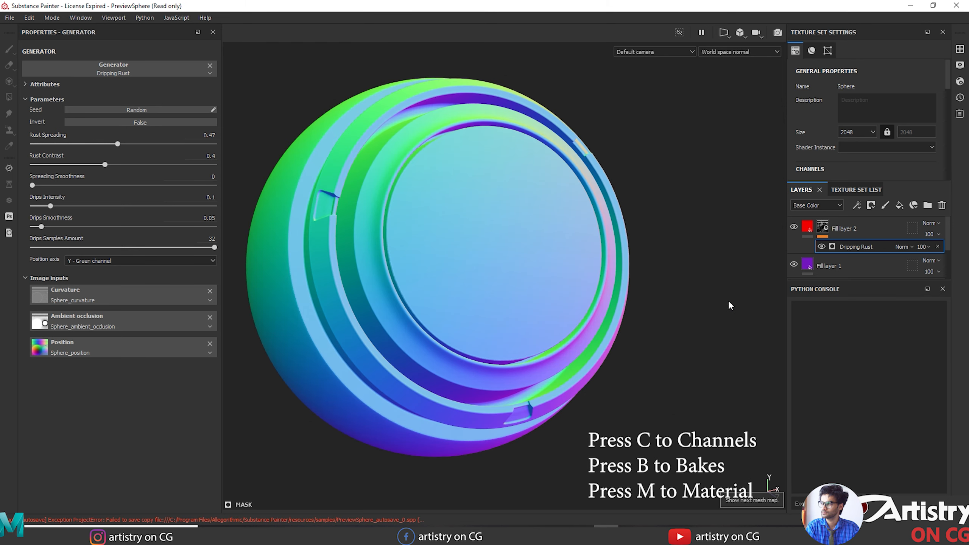
pyautogui.press('b')
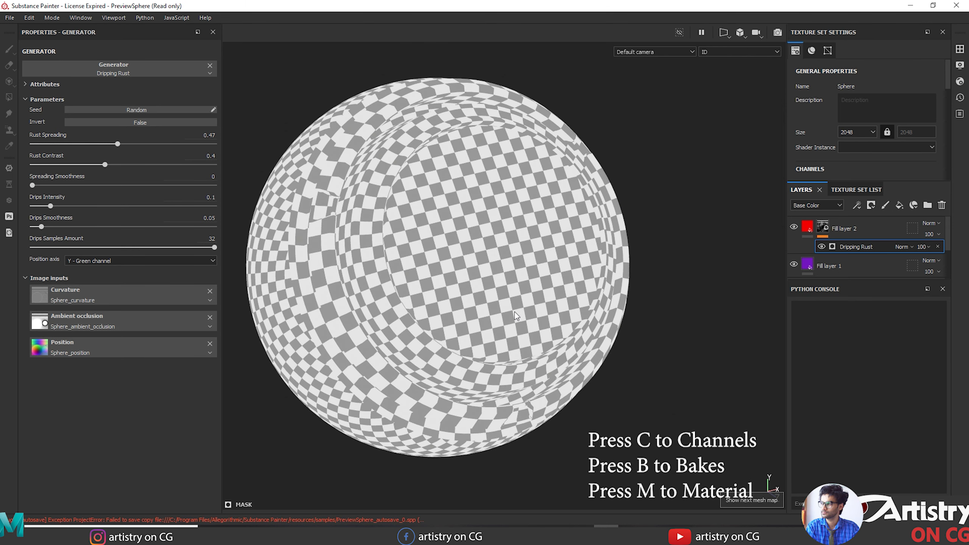
pyautogui.press('b')
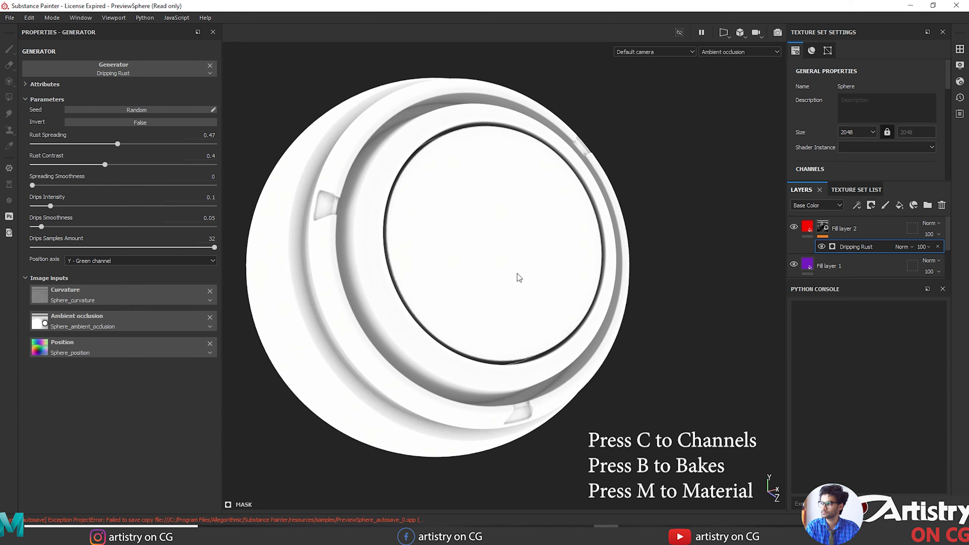
pyautogui.press('b')
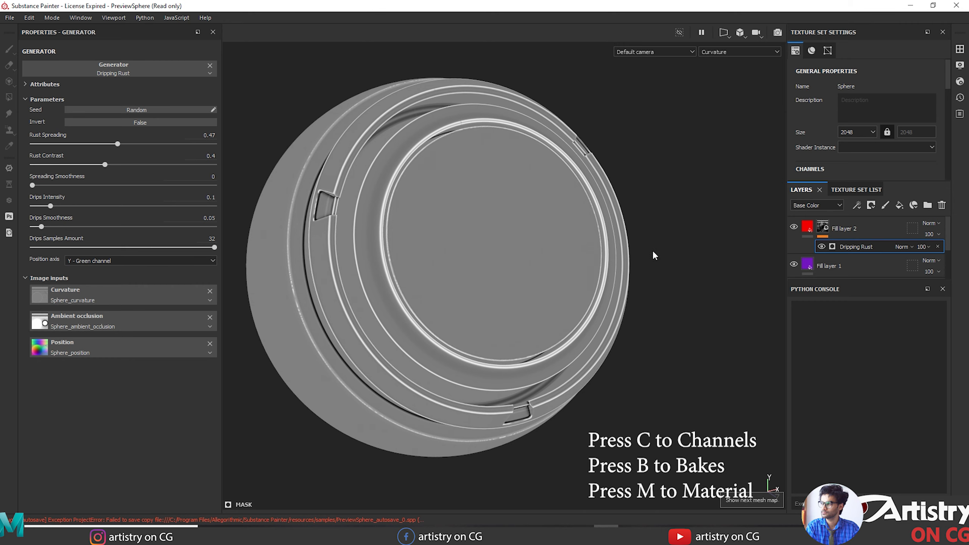
pyautogui.press('b')
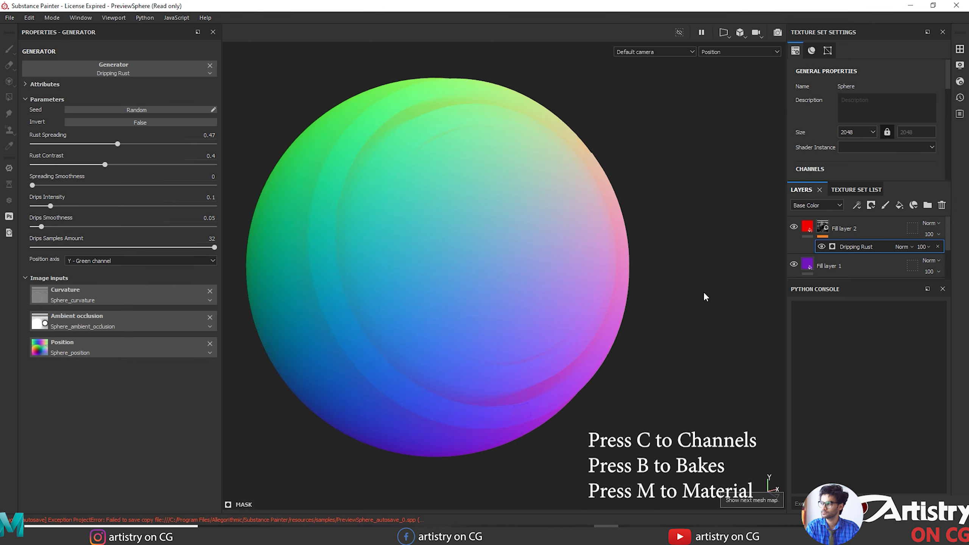
pyautogui.press('b')
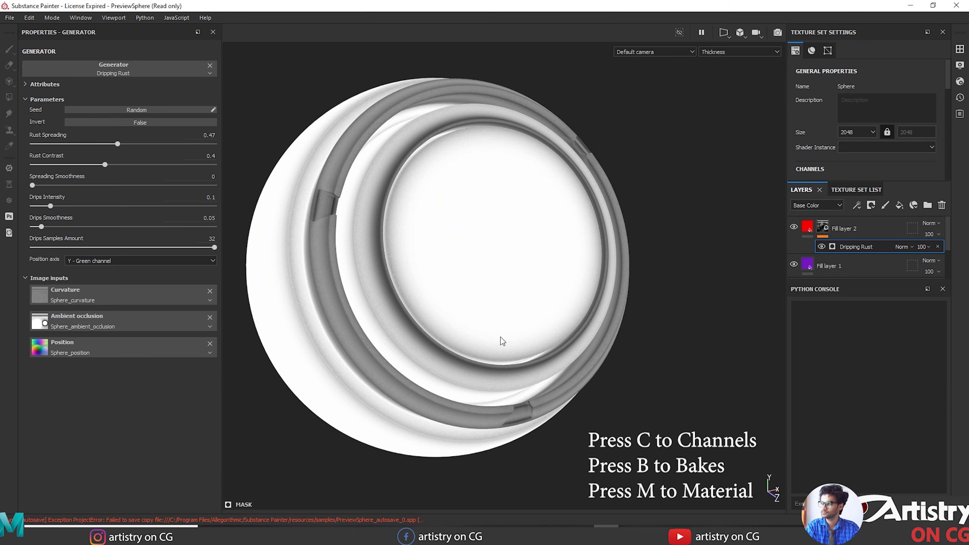
pyautogui.press('m')
pyautogui.moveTo(669, 288)
pyautogui.keyDown('alt'); pyautogui.mouseDown()
pyautogui.moveTo(638, 216)
pyautogui.moveTo(672, 290)
pyautogui.moveTo(666, 301)
pyautogui.mouseUp(); pyautogui.keyUp('alt')
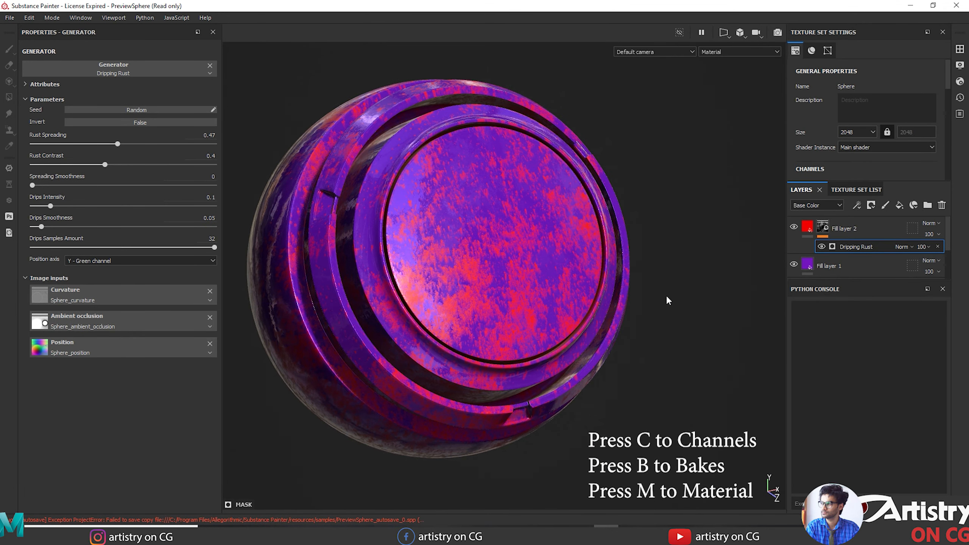
# Display the Dripping Rust mask of Fill layer 2 on the sphere in black and white, and switch back to Material display.
pyautogui.press('c')
pyautogui.press('c')
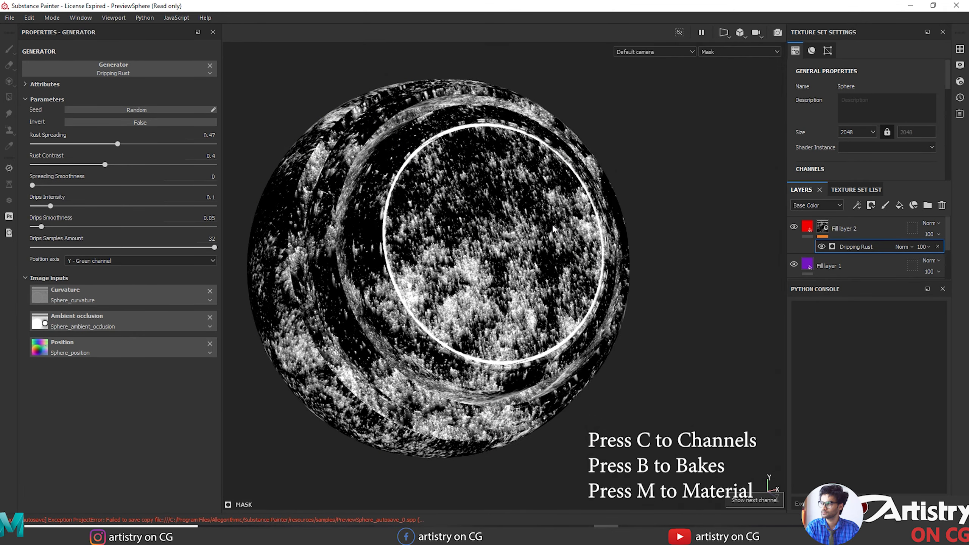
pyautogui.press('m')
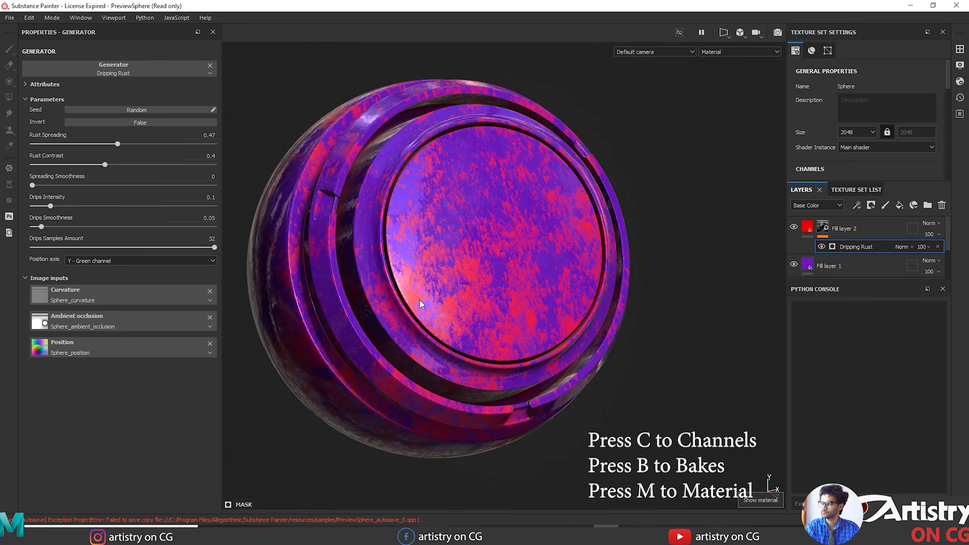
# Step through the mesh maps again as far as the ID map and restore the Material display.
pyautogui.press('b')
pyautogui.press('b')
pyautogui.press('b')
pyautogui.press('b')
pyautogui.press('b')
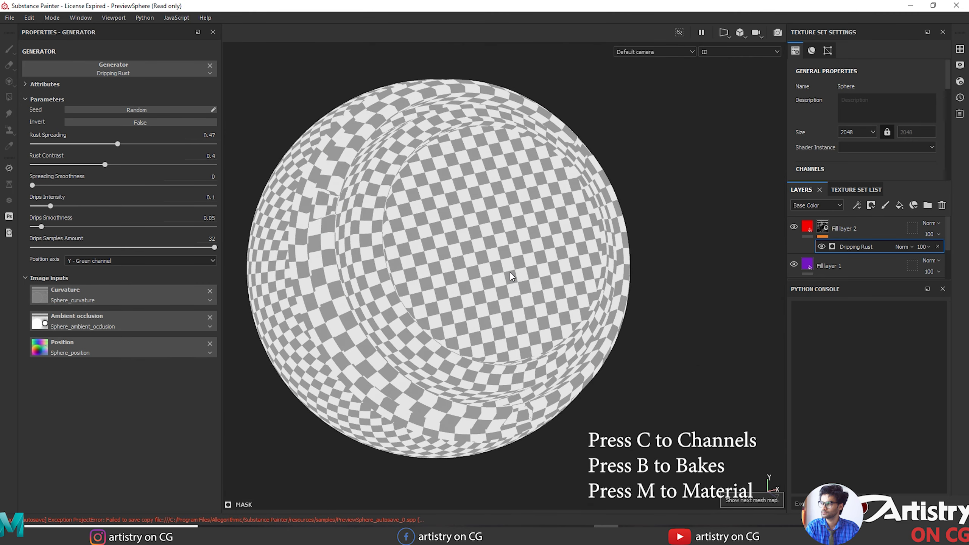
pyautogui.press('m')
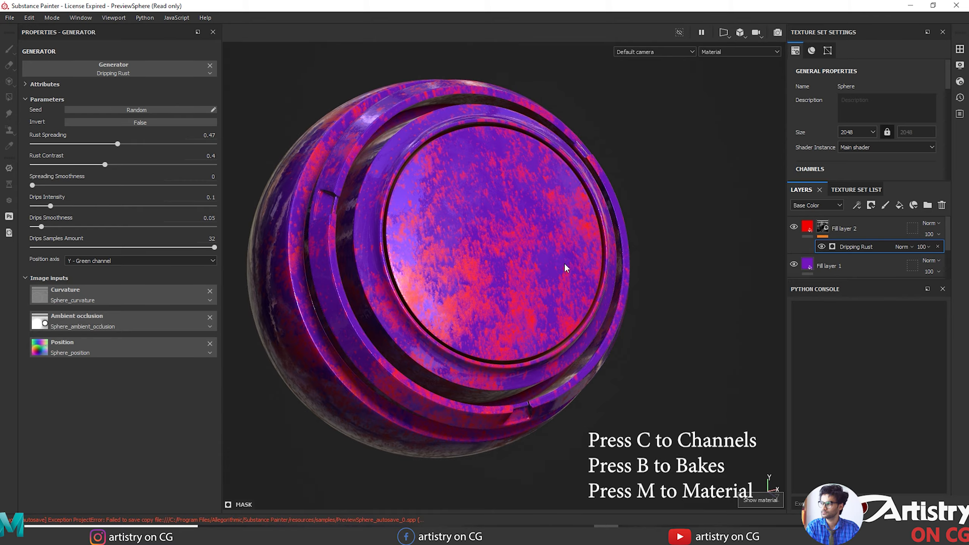
# Rotate, pan and zoom the view around the sphere to examine the dripping rust pattern from different angles and distances.
pyautogui.keyDown('alt'); pyautogui.moveTo(612, 389); pyautogui.dragTo(696, 414); pyautogui.keyUp('alt')
pyautogui.keyDown('alt'); pyautogui.moveTo(686, 423); pyautogui.dragTo(704, 417); pyautogui.keyUp('alt')
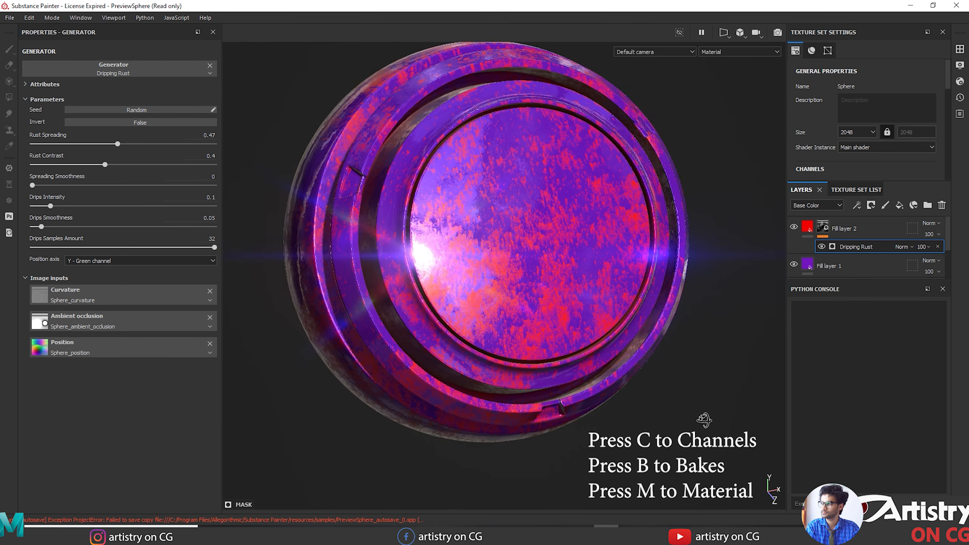
pyautogui.keyDown('alt'); pyautogui.moveTo(707, 413); pyautogui.dragTo(691, 422, button='middle'); pyautogui.keyUp('alt')
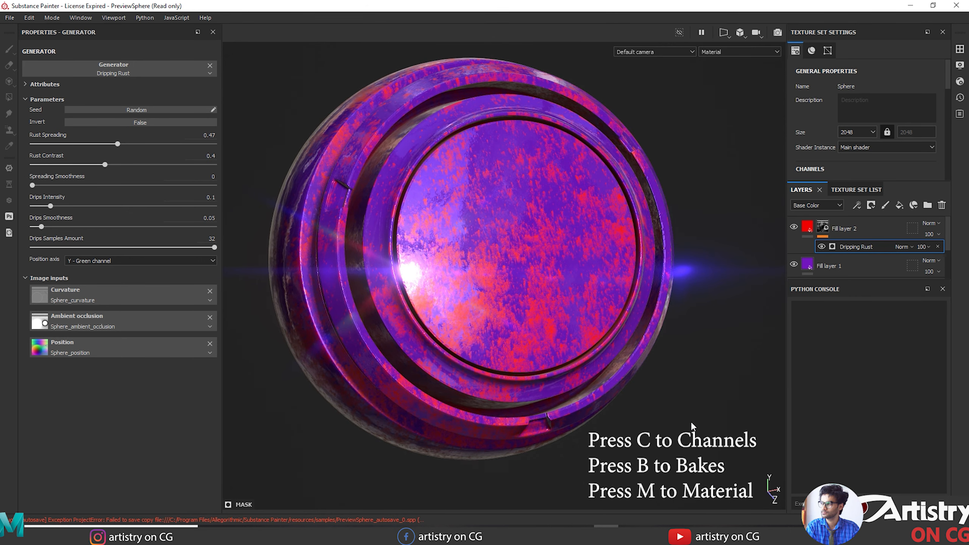
pyautogui.keyDown('alt'); pyautogui.moveTo(687, 384); pyautogui.dragTo(679, 410, button='middle'); pyautogui.keyUp('alt')
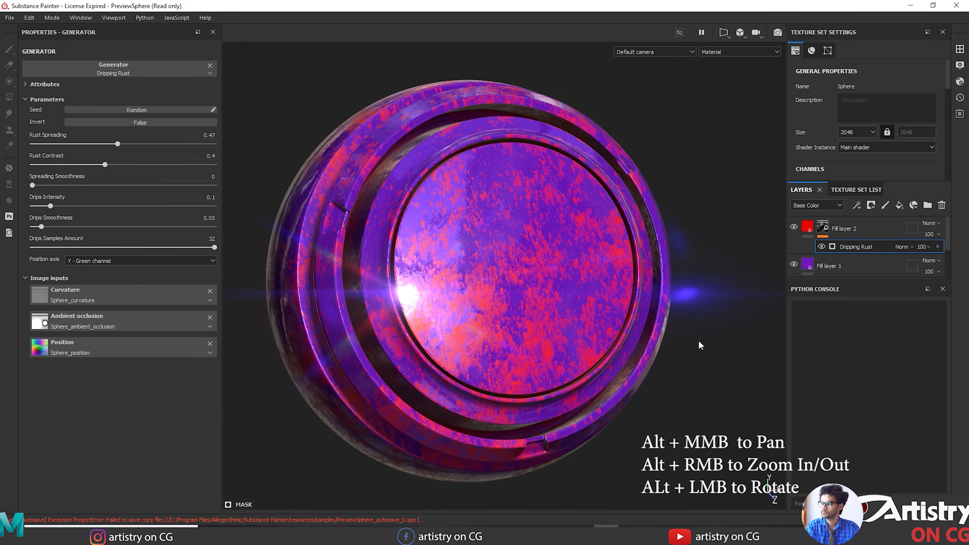
pyautogui.press('alt')
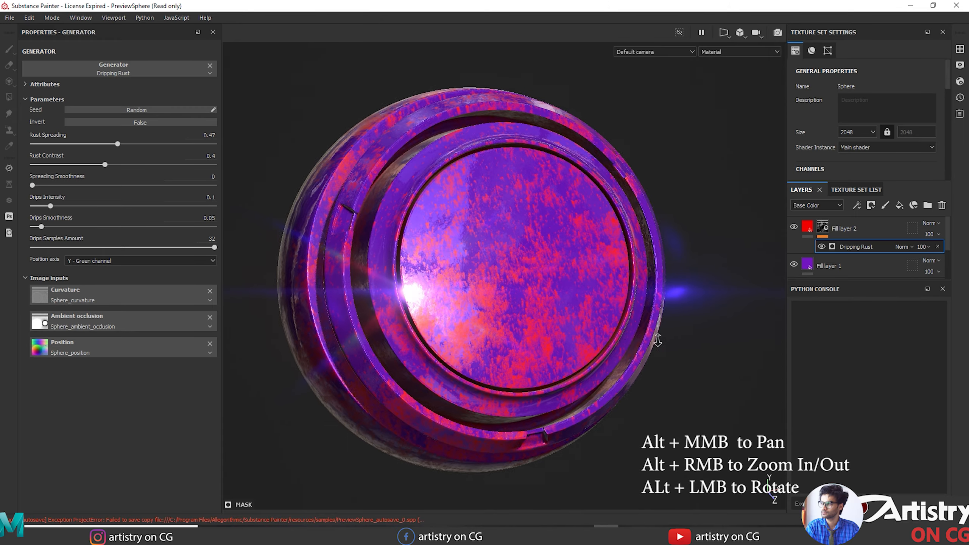
pyautogui.keyDown('alt'); pyautogui.moveTo(705, 354); pyautogui.dragTo(564, 244, button='right'); pyautogui.keyUp('alt')
pyautogui.keyDown('alt'); pyautogui.moveTo(686, 318); pyautogui.dragTo(625, 310); pyautogui.keyUp('alt')
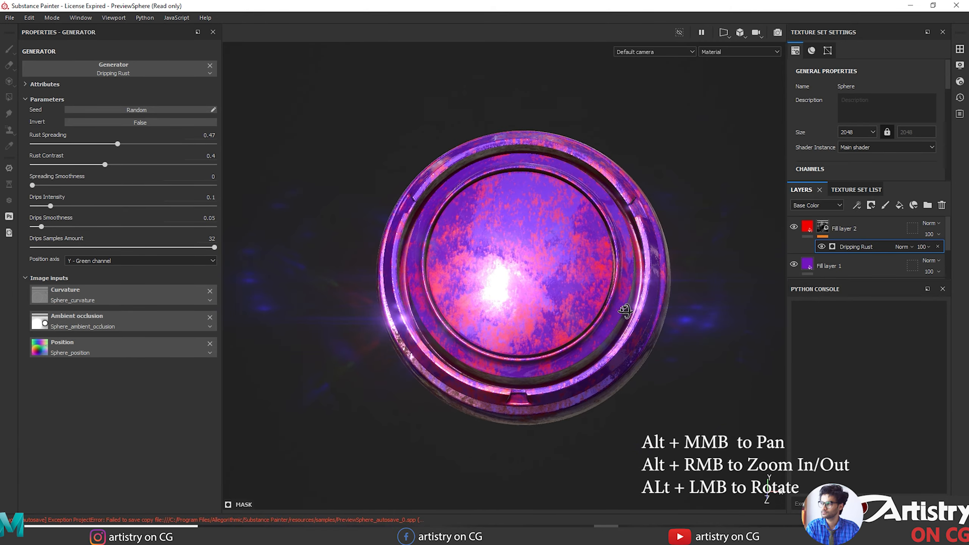
# Step through the channels from Height and the mesh maps as far as Ambient occlusion, and return to Material display.
pyautogui.press('c')
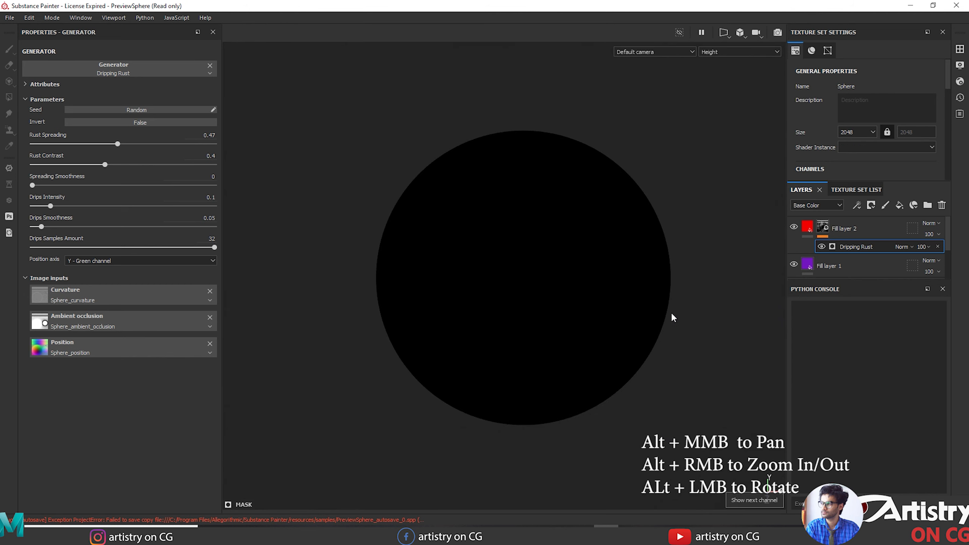
pyautogui.press('c')
pyautogui.press('c')
pyautogui.press('b')
pyautogui.press('b')
pyautogui.press('b')
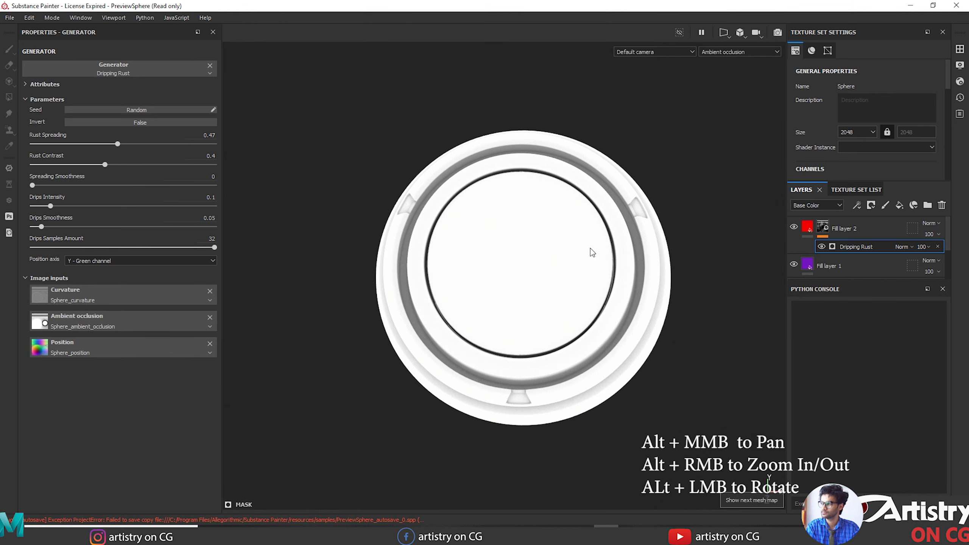
pyautogui.press('m')
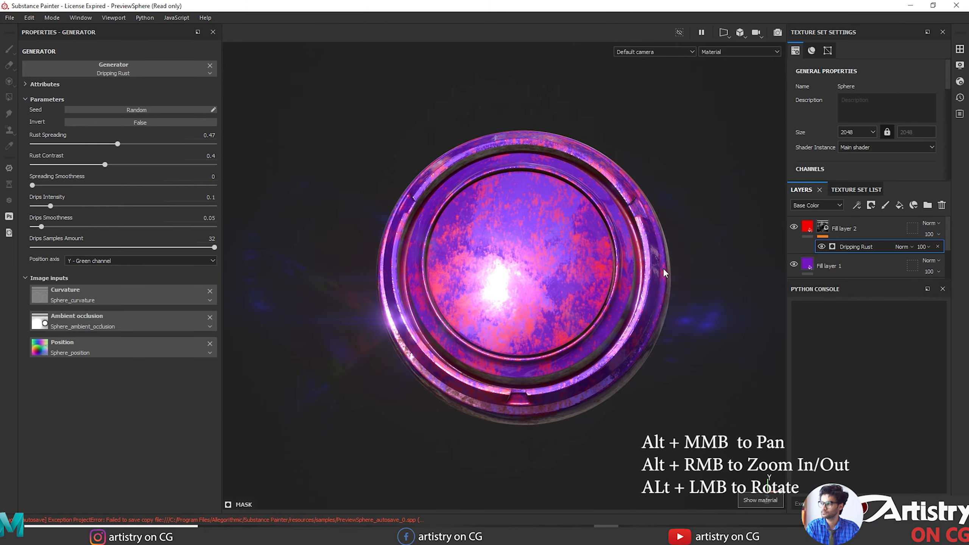
# Rotate the environment lighting slightly, and pan, zoom and orbit around the sphere to examine its round face more closely.
pyautogui.moveTo(701, 362)
pyautogui.keyDown('shift'); pyautogui.mouseDown(button='right')
pyautogui.moveTo(688, 346)
pyautogui.moveTo(750, 335)
pyautogui.moveTo(666, 337)
pyautogui.moveTo(735, 331)
pyautogui.moveTo(712, 329)
pyautogui.moveTo(736, 346)
pyautogui.moveTo(681, 353)
pyautogui.moveTo(696, 364)
pyautogui.mouseUp(button='right'); pyautogui.keyUp('shift')
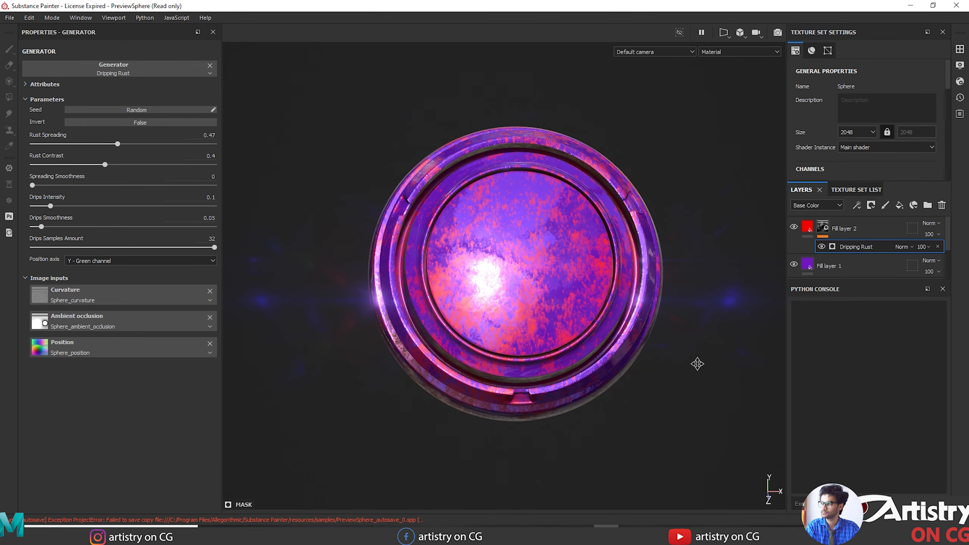
pyautogui.moveTo(696, 364); pyautogui.dragTo(632, 340, button='middle')
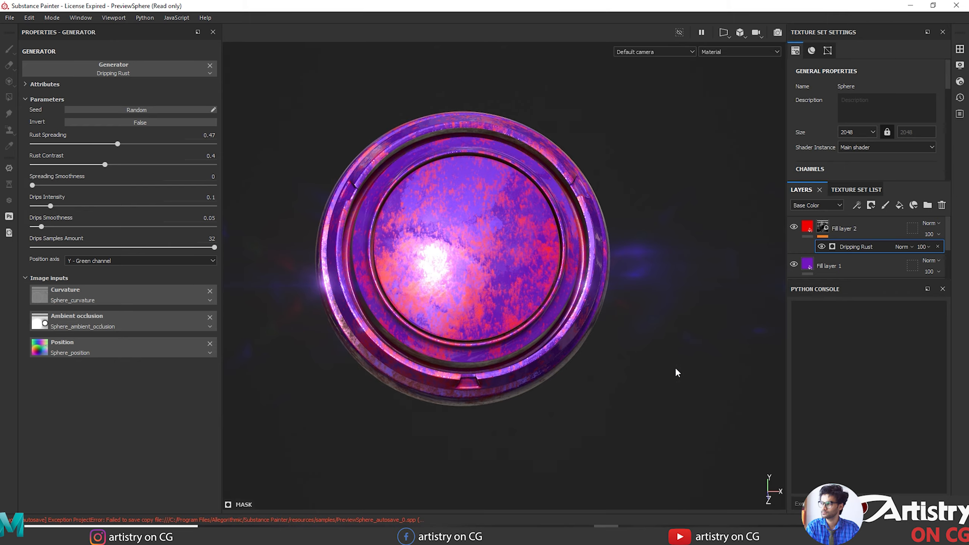
pyautogui.keyDown('alt'); pyautogui.moveTo(648, 377); pyautogui.dragTo(701, 357, button='middle'); pyautogui.keyUp('alt')
pyautogui.keyDown('alt'); pyautogui.moveTo(725, 345); pyautogui.dragTo(674, 300, button='right'); pyautogui.keyUp('alt')
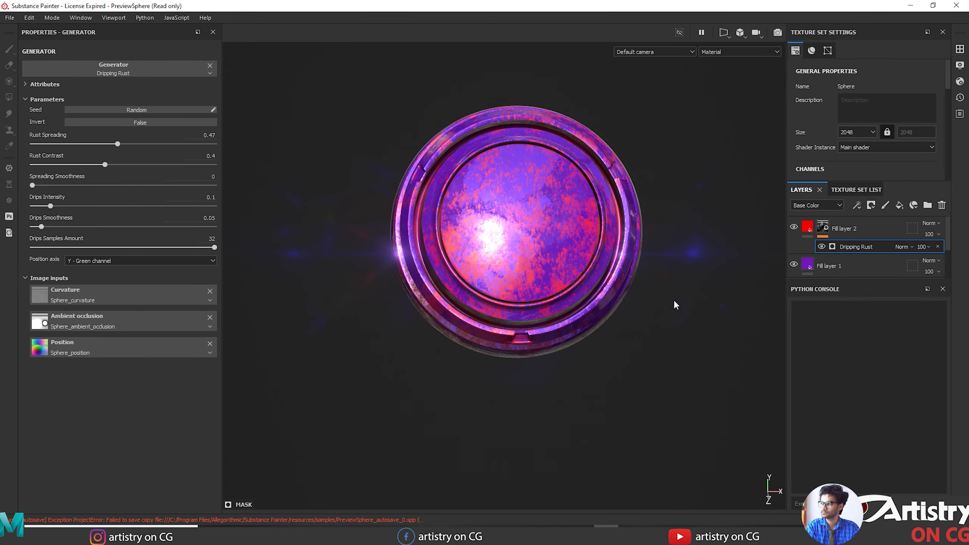
pyautogui.keyDown('alt'); pyautogui.moveTo(674, 300); pyautogui.dragTo(634, 336, button='middle'); pyautogui.keyUp('alt')
pyautogui.moveTo(634, 336)
pyautogui.keyDown('alt'); pyautogui.mouseDown()
pyautogui.moveTo(698, 327)
pyautogui.moveTo(644, 333)
pyautogui.mouseUp(); pyautogui.keyUp('alt')
pyautogui.keyDown('alt'); pyautogui.moveTo(645, 332); pyautogui.dragTo(670, 299, button='middle'); pyautogui.keyUp('alt')
pyautogui.keyDown('alt'); pyautogui.moveTo(679, 307); pyautogui.dragTo(701, 340, button='right'); pyautogui.keyUp('alt')
pyautogui.keyDown('alt'); pyautogui.moveTo(703, 345); pyautogui.dragTo(677, 351); pyautogui.keyUp('alt')
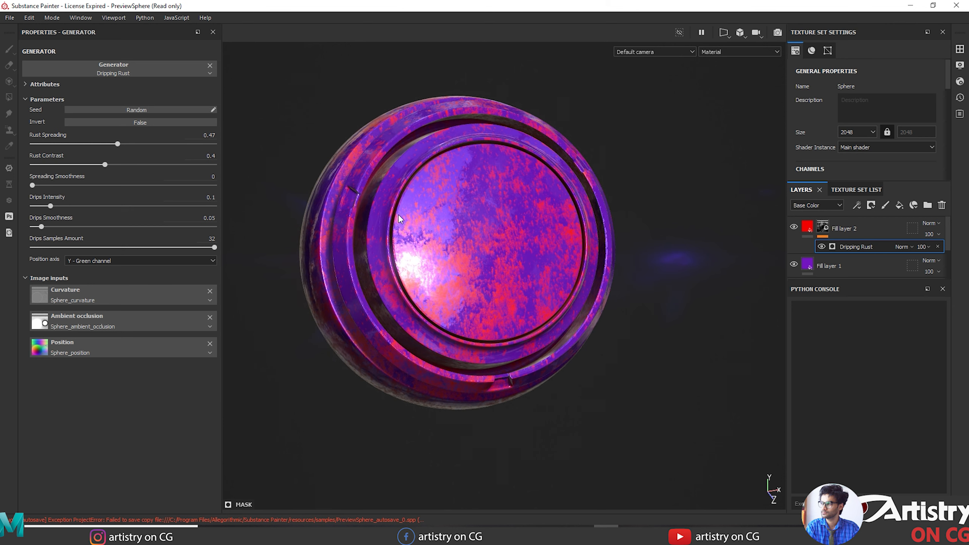
pyautogui.keyDown('alt'); pyautogui.moveTo(664, 295); pyautogui.dragTo(695, 327, button='right'); pyautogui.keyUp('alt')
pyautogui.keyDown('alt'); pyautogui.moveTo(695, 327); pyautogui.dragTo(674, 314, button='middle'); pyautogui.keyUp('alt')
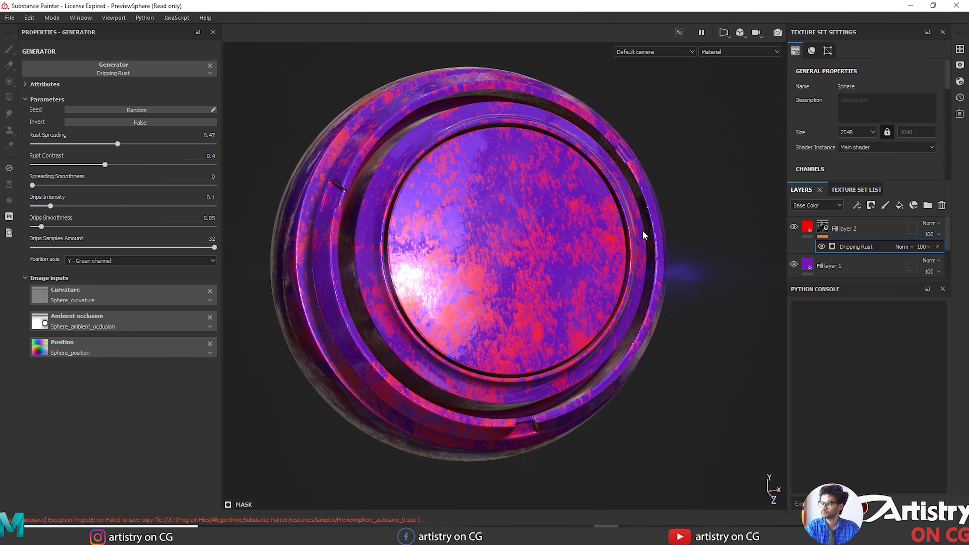
pyautogui.keyDown('alt'); pyautogui.moveTo(685, 354); pyautogui.dragTo(665, 343); pyautogui.keyUp('alt')
# Hide the interface panels to view the sphere in the enlarged viewport from another angle, and restore the panels.
pyautogui.press('Tab')
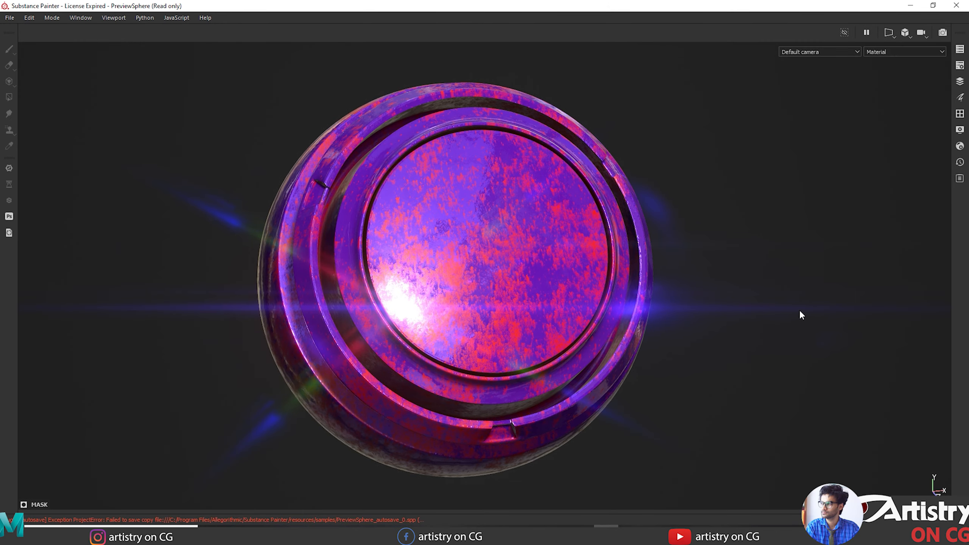
pyautogui.keyDown('alt'); pyautogui.moveTo(800, 314); pyautogui.dragTo(719, 331); pyautogui.keyUp('alt')
pyautogui.press('Tab')
# Open the Dripping Rust generator's settings as a pop-up over the viewport, look through its parameters and close it.
pyautogui.rightClick(536, 194)
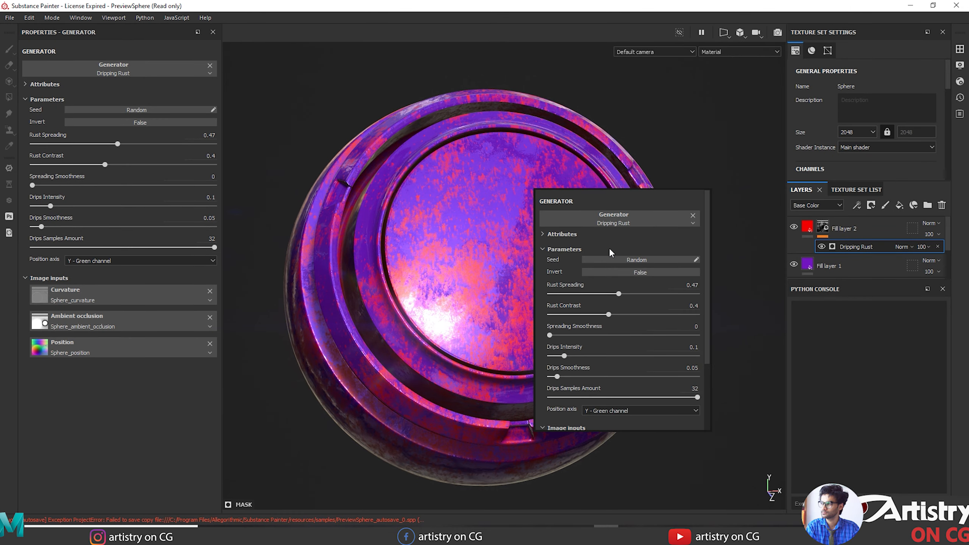
pyautogui.scroll(-3, 608, 312)
pyautogui.scroll(3, 608, 312)
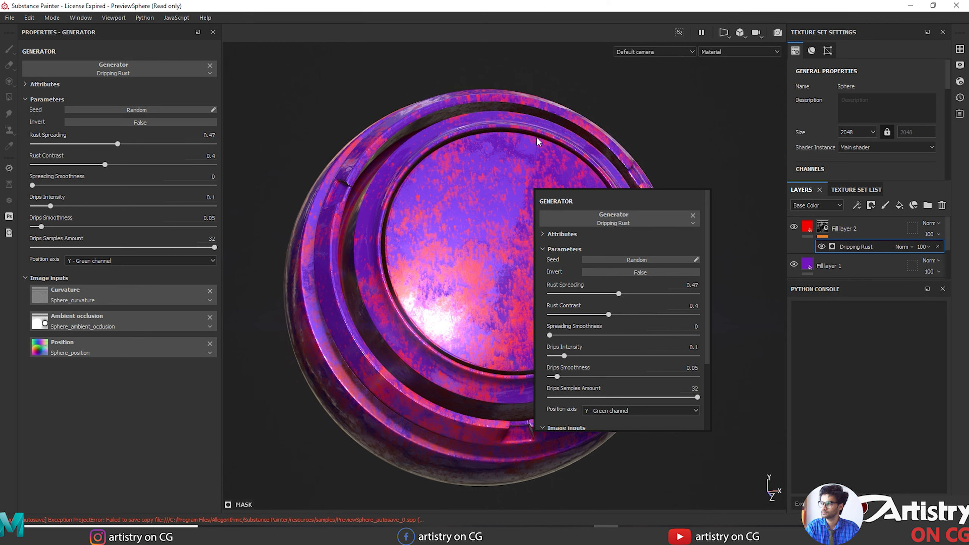
pyautogui.click(612, 113)
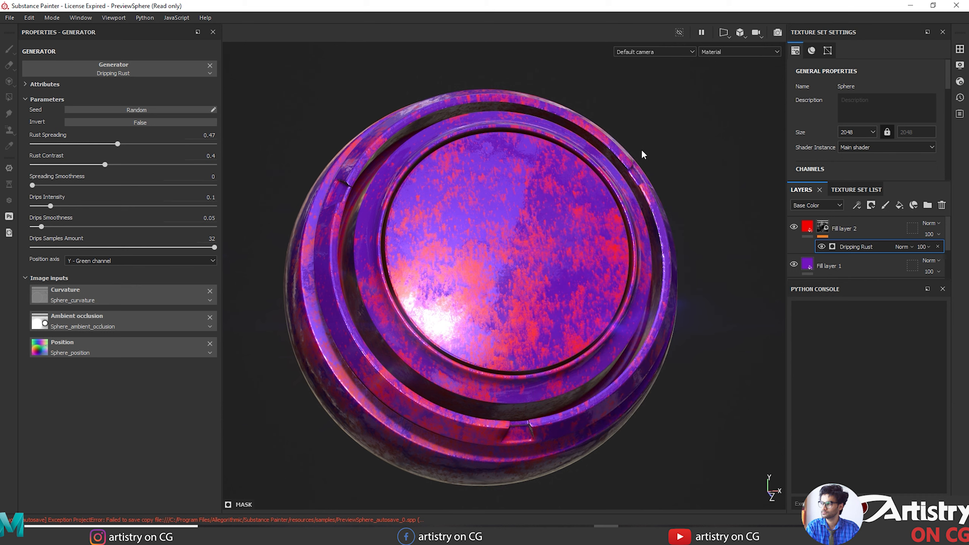
# Show the 3D and 2D views side by side, with the whole sphere and the complete UV layout in frame.
pyautogui.press('F1')
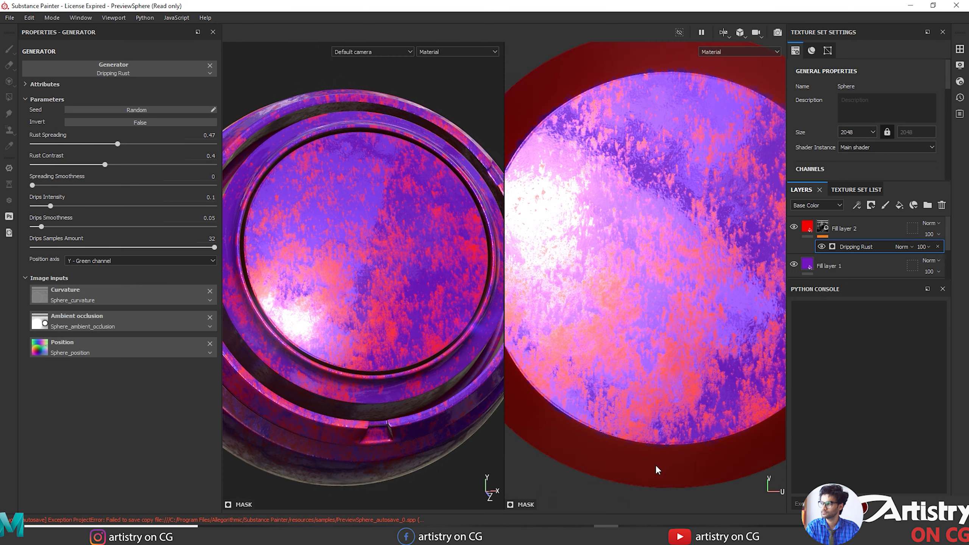
pyautogui.keyDown('alt'); pyautogui.moveTo(668, 488); pyautogui.dragTo(548, 379, button='right'); pyautogui.keyUp('alt')
pyautogui.keyDown('alt'); pyautogui.moveTo(461, 455); pyautogui.dragTo(343, 344, button='right'); pyautogui.keyUp('alt')
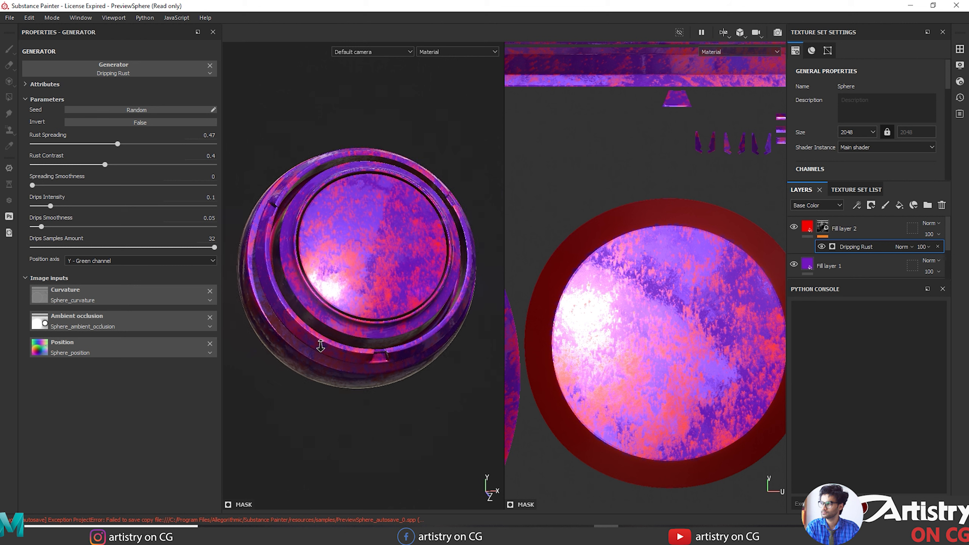
pyautogui.keyDown('alt'); pyautogui.moveTo(670, 467); pyautogui.dragTo(608, 354, button='right'); pyautogui.keyUp('alt')
pyautogui.keyDown('alt'); pyautogui.moveTo(607, 355); pyautogui.dragTo(679, 251, button='middle'); pyautogui.keyUp('alt')
pyautogui.keyDown('alt'); pyautogui.moveTo(691, 395); pyautogui.dragTo(589, 346, button='right'); pyautogui.keyUp('alt')
pyautogui.keyDown('alt'); pyautogui.moveTo(395, 420); pyautogui.dragTo(365, 404, button='right'); pyautogui.keyUp('alt')
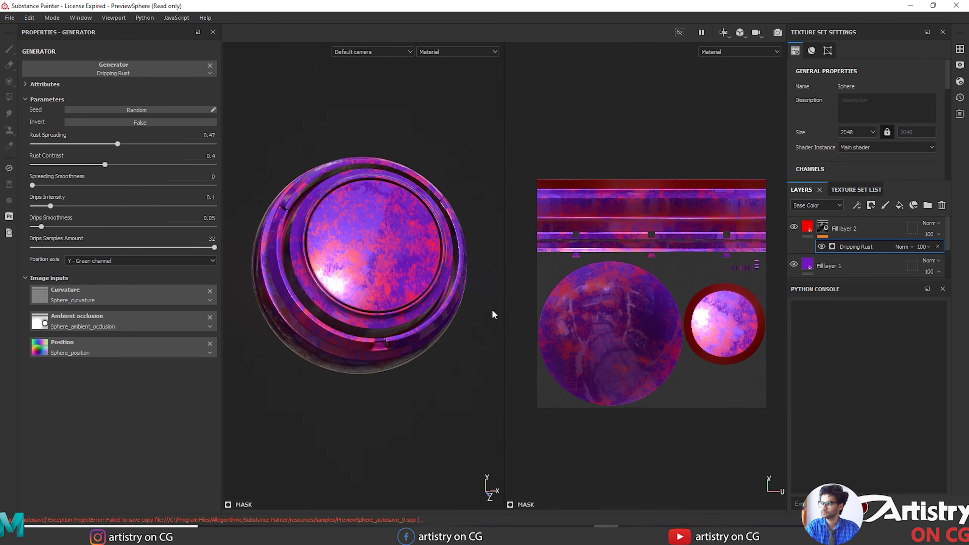
# Show only the 3D view of the sphere, and switch to only the 2D view of the UV layout.
pyautogui.press('F2')
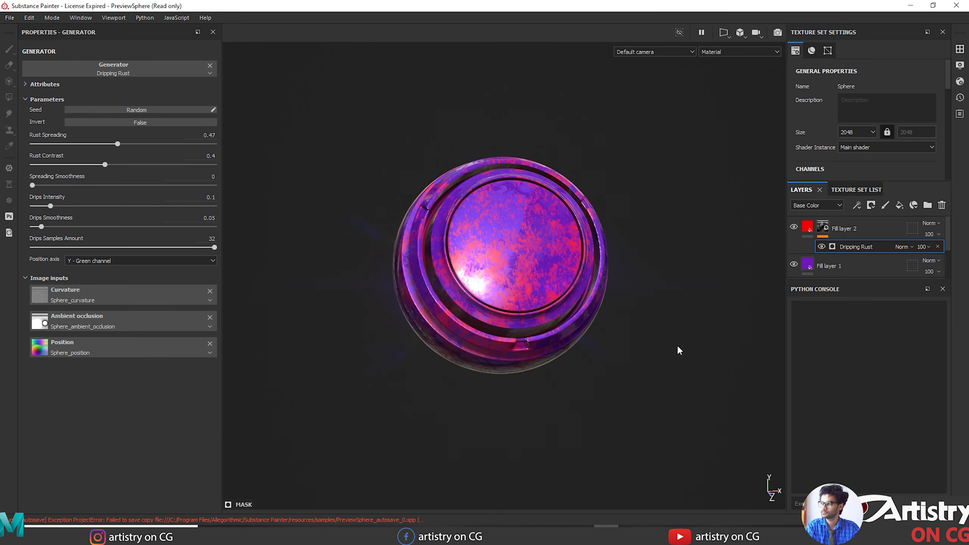
pyautogui.keyDown('alt'); pyautogui.moveTo(678, 346); pyautogui.dragTo(657, 355, button='right'); pyautogui.keyUp('alt')
pyautogui.press('F3')
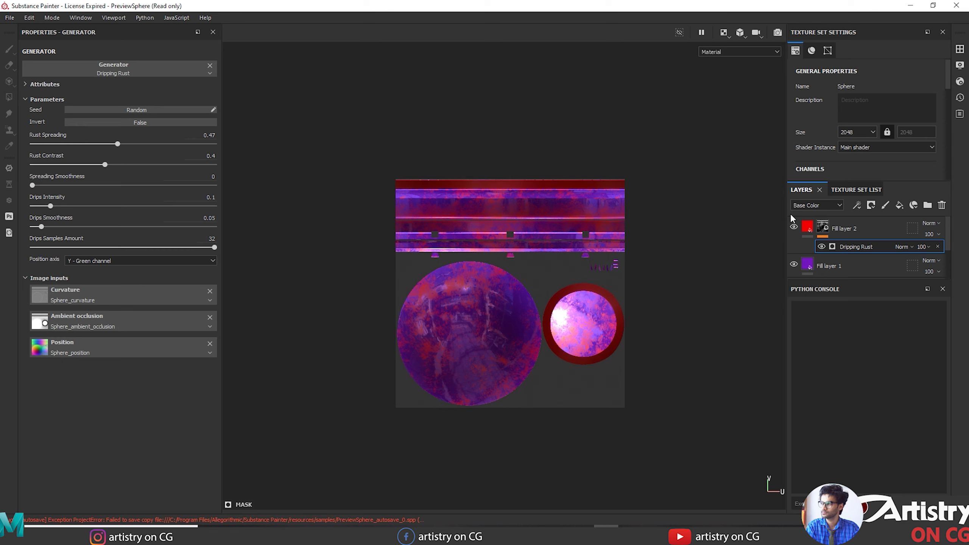
# Add a Paint effect to Fill layer 2's mask and paint freehand strokes on the UV layout and the sphere's round face in split view.
pyautogui.click(857, 205)
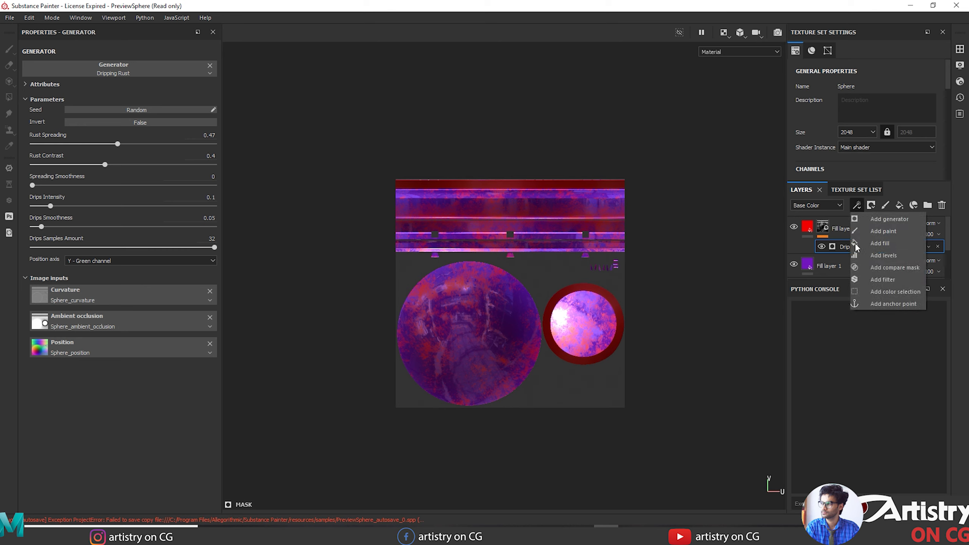
pyautogui.click(876, 231)
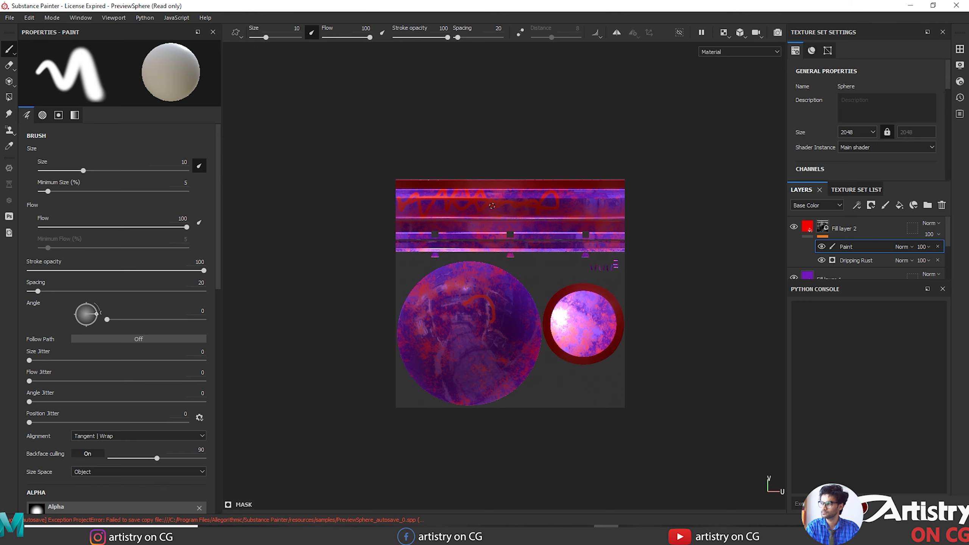
pyautogui.press('F1')
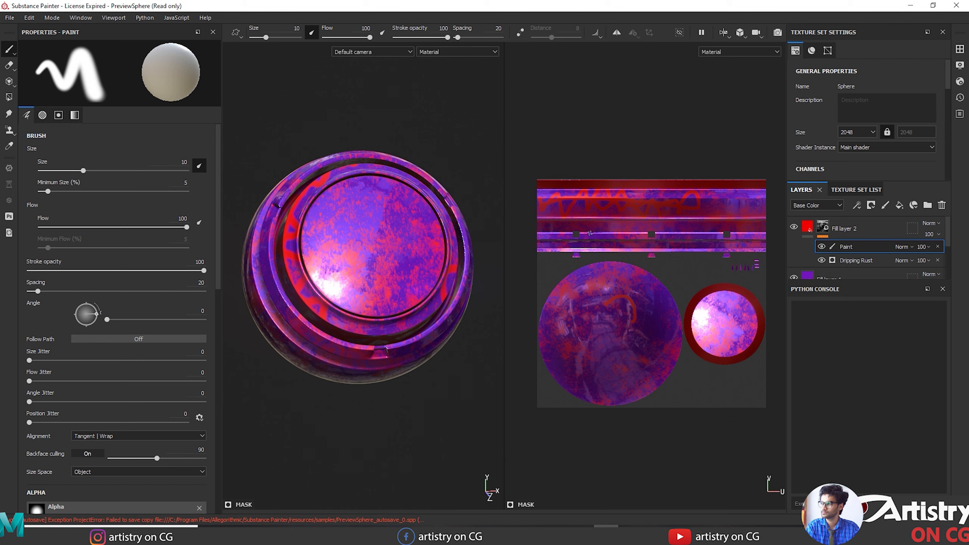
pyautogui.moveTo(379, 238)
pyautogui.mouseDown()
pyautogui.moveTo(397, 259)
pyautogui.moveTo(357, 214)
pyautogui.moveTo(375, 223)
pyautogui.mouseUp()
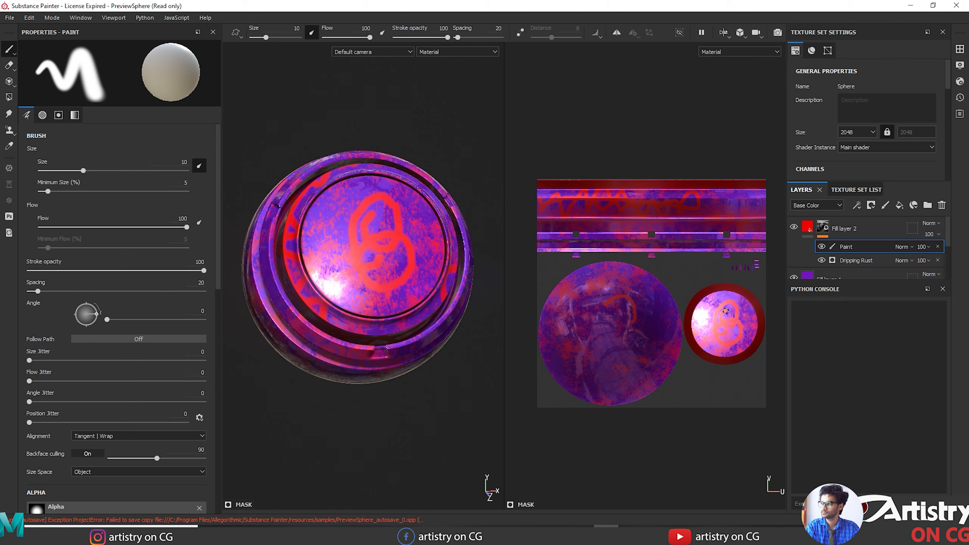
pyautogui.moveTo(731, 328); pyautogui.dragTo(737, 340)
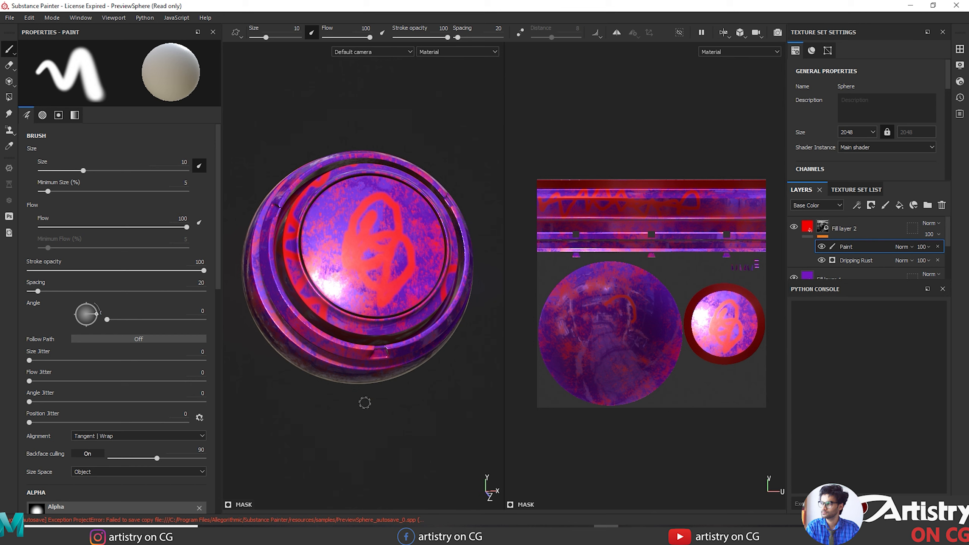
pyautogui.keyDown('alt'); pyautogui.moveTo(364, 403); pyautogui.dragTo(389, 385); pyautogui.keyUp('alt')
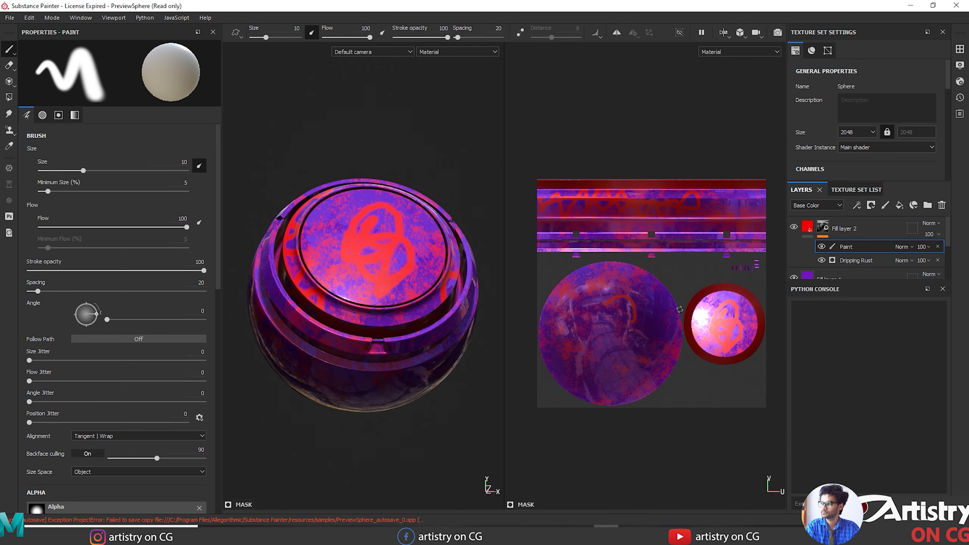
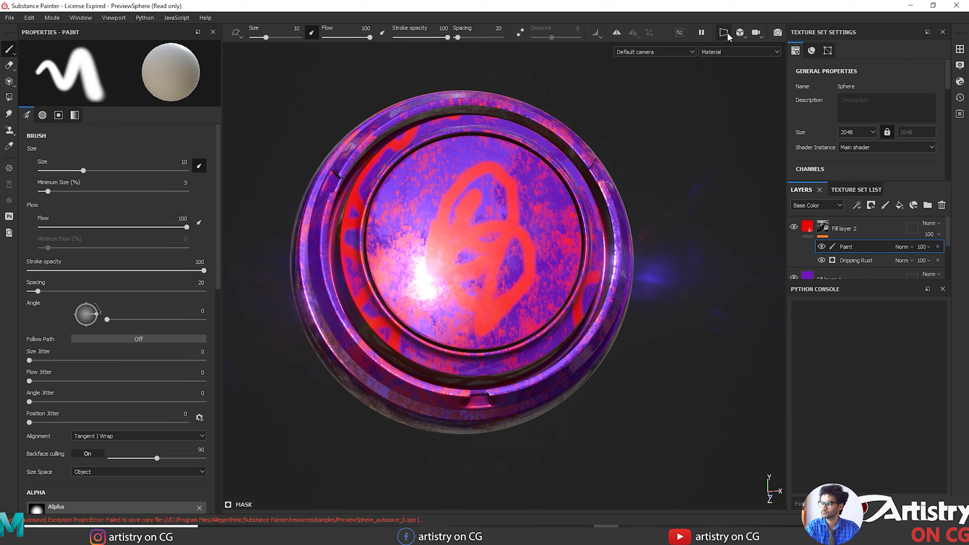
# Compare the orthographic and perspective projections of the sphere in the 3D view.
pyautogui.click(738, 36)
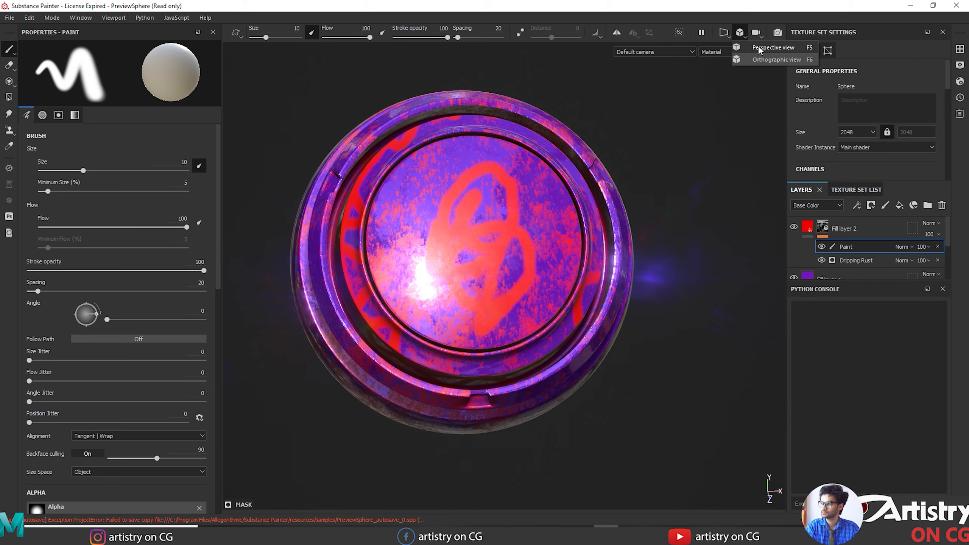
pyautogui.click(754, 60)
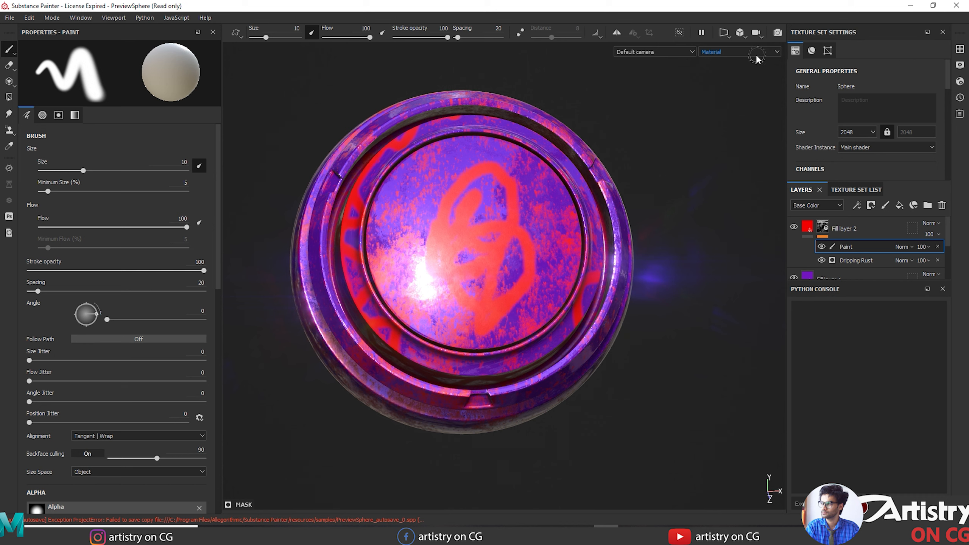
pyautogui.click(743, 32)
pyautogui.click(754, 47)
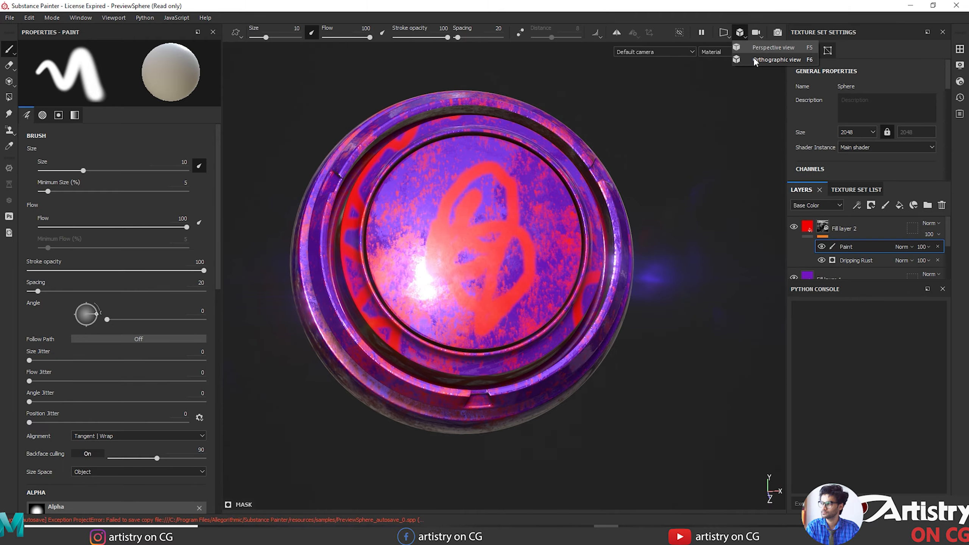
# Rotate the view around the sphere freely and with snapping to 90-degree angles.
pyautogui.moveTo(663, 242)
pyautogui.keyDown('alt'); pyautogui.mouseDown()
pyautogui.moveTo(644, 374)
pyautogui.moveTo(634, 272)
pyautogui.moveTo(721, 305)
pyautogui.moveTo(638, 363)
pyautogui.moveTo(688, 214)
pyautogui.moveTo(618, 197)
pyautogui.moveTo(696, 195)
pyautogui.moveTo(653, 246)
pyautogui.moveTo(670, 268)
pyautogui.moveTo(655, 283)
pyautogui.moveTo(699, 286)
pyautogui.moveTo(782, 246)
pyautogui.moveTo(763, 241)
pyautogui.moveTo(679, 274)
pyautogui.moveTo(404, 257)
pyautogui.mouseUp(); pyautogui.keyUp('alt')
pyautogui.moveTo(423, 196)
pyautogui.keyDown('alt'); pyautogui.mouseDown()
pyautogui.moveTo(467, 112)
pyautogui.moveTo(649, 196)
pyautogui.mouseUp(); pyautogui.keyUp('alt')
pyautogui.keyDown('alt'); pyautogui.keyDown('shift'); pyautogui.moveTo(736, 303); pyautogui.dragTo(391, 190); pyautogui.keyUp('shift'); pyautogui.keyUp('alt')
pyautogui.keyDown('alt'); pyautogui.keyDown('shift'); pyautogui.moveTo(562, 145); pyautogui.dragTo(409, 223); pyautogui.keyUp('shift'); pyautogui.keyUp('alt')
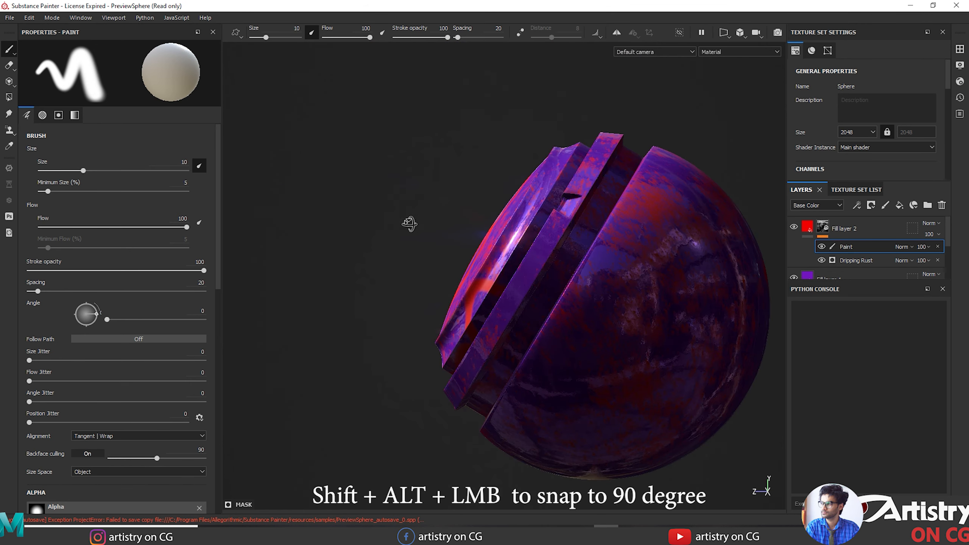
pyautogui.keyDown('alt'); pyautogui.keyDown('shift'); pyautogui.moveTo(571, 289); pyautogui.dragTo(693, 270); pyautogui.keyUp('shift'); pyautogui.keyUp('alt')
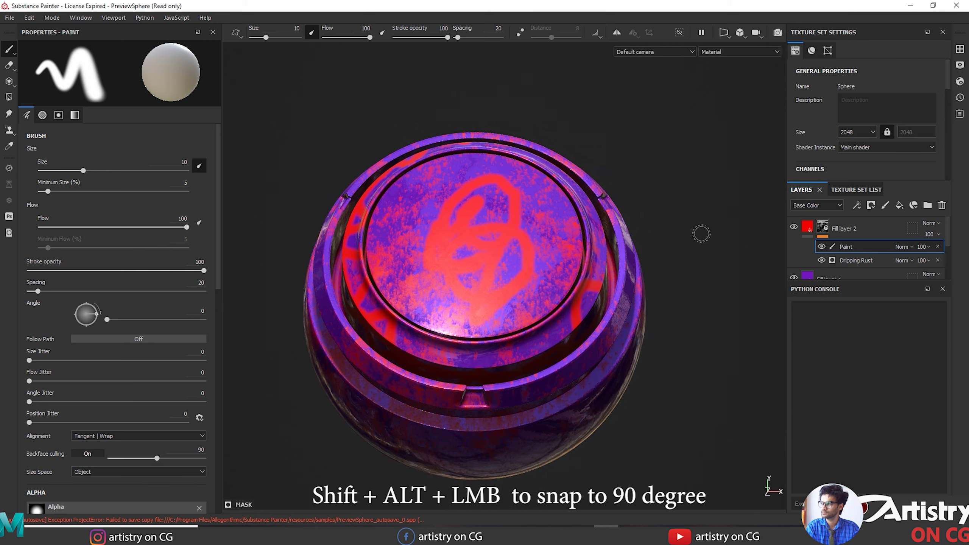
# Set the camera to perspective view with the sphere seen from above its round face.
pyautogui.click(740, 35)
pyautogui.click(751, 51)
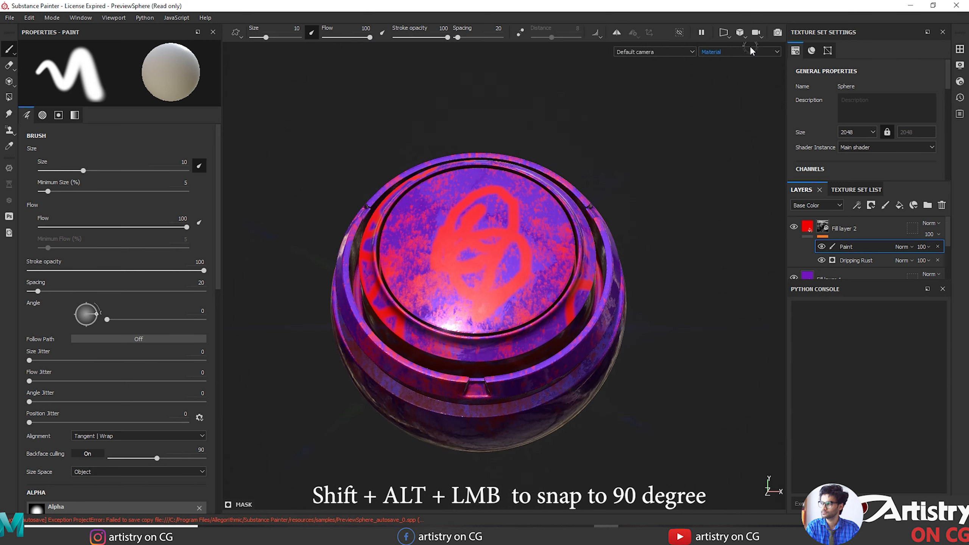
pyautogui.moveTo(602, 286)
pyautogui.keyDown('alt'); pyautogui.keyDown('shift'); pyautogui.mouseDown()
pyautogui.moveTo(600, 374)
pyautogui.moveTo(653, 115)
pyautogui.moveTo(684, 329)
pyautogui.moveTo(623, 382)
pyautogui.moveTo(398, 332)
pyautogui.moveTo(708, 310)
pyautogui.moveTo(784, 320)
pyautogui.moveTo(742, 378)
pyautogui.moveTo(593, 244)
pyautogui.mouseUp(); pyautogui.keyUp('shift'); pyautogui.keyUp('alt')
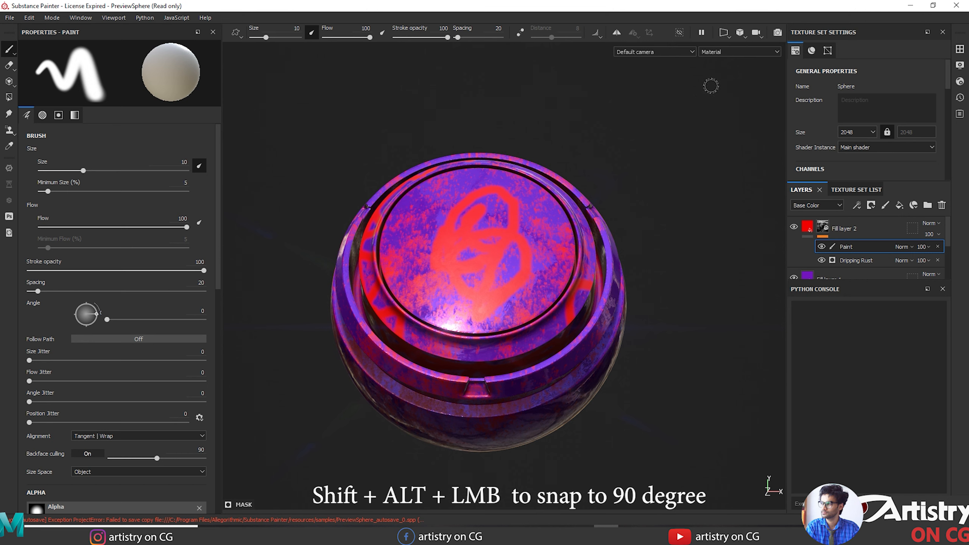
# Set the camera to Free rotation and tumble the view around the sphere.
pyautogui.click(756, 33)
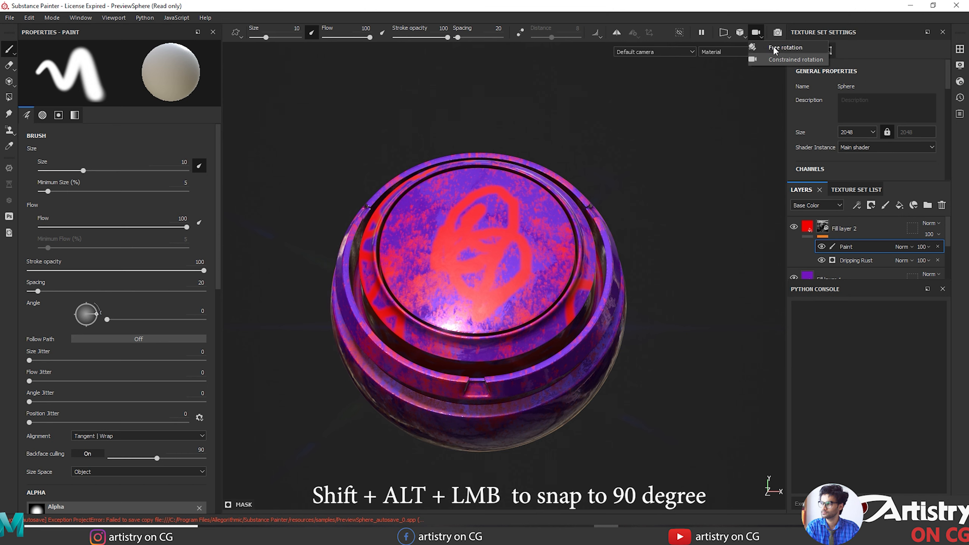
pyautogui.click(773, 46)
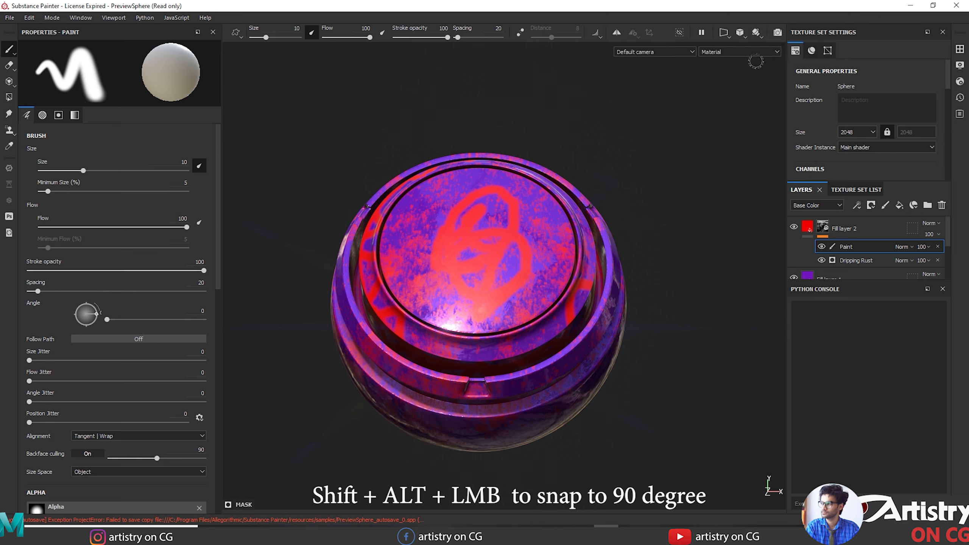
pyautogui.keyDown('alt'); pyautogui.keyDown('shift'); pyautogui.moveTo(678, 279); pyautogui.dragTo(671, 260); pyautogui.keyUp('shift'); pyautogui.keyUp('alt')
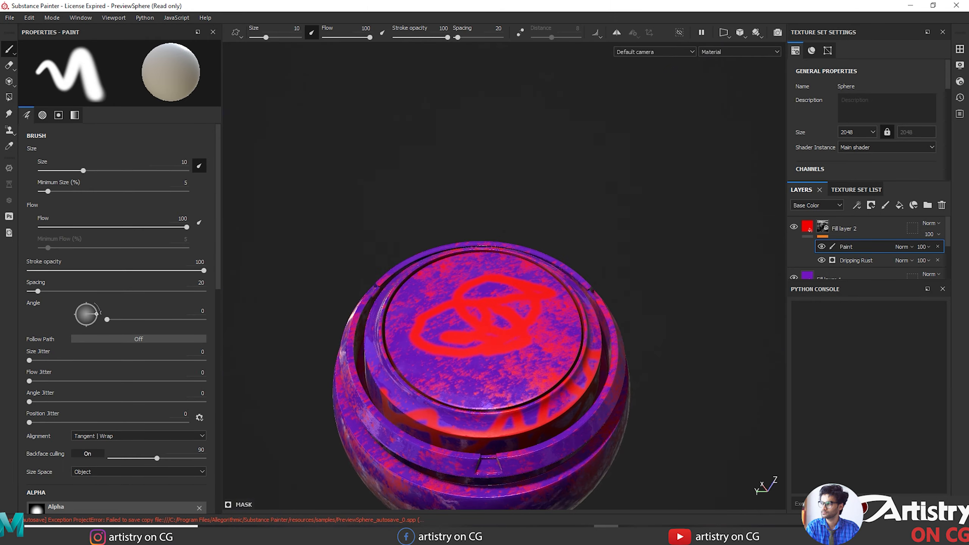
# Set the camera to Constrained rotation and orbit around the sphere to face its round painted side.
pyautogui.click(756, 32)
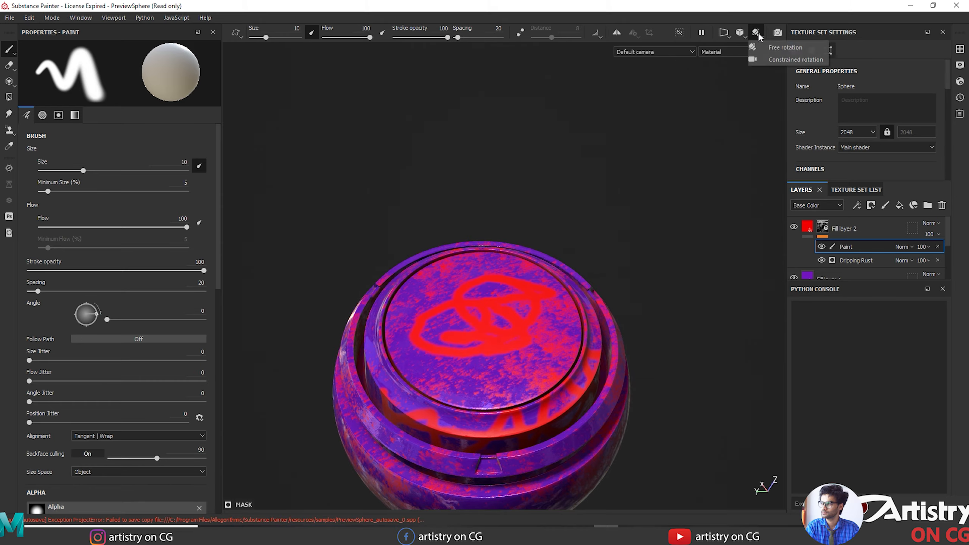
pyautogui.click(770, 59)
pyautogui.moveTo(660, 311)
pyautogui.keyDown('alt'); pyautogui.mouseDown()
pyautogui.moveTo(697, 206)
pyautogui.moveTo(701, 216)
pyautogui.moveTo(666, 245)
pyautogui.moveTo(645, 316)
pyautogui.moveTo(686, 220)
pyautogui.moveTo(666, 375)
pyautogui.moveTo(709, 340)
pyautogui.moveTo(676, 236)
pyautogui.moveTo(667, 307)
pyautogui.moveTo(677, 296)
pyautogui.moveTo(663, 345)
pyautogui.moveTo(648, 248)
pyautogui.moveTo(661, 329)
pyautogui.moveTo(648, 339)
pyautogui.mouseUp(); pyautogui.keyUp('alt')
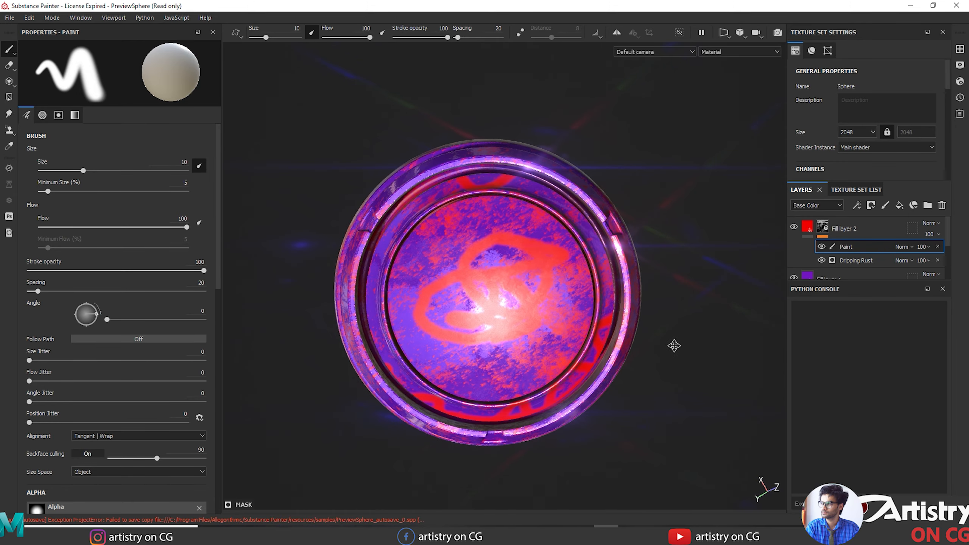
pyautogui.moveTo(721, 271)
pyautogui.keyDown('alt'); pyautogui.mouseDown()
pyautogui.moveTo(691, 275)
pyautogui.moveTo(720, 271)
pyautogui.mouseUp(); pyautogui.keyUp('alt')
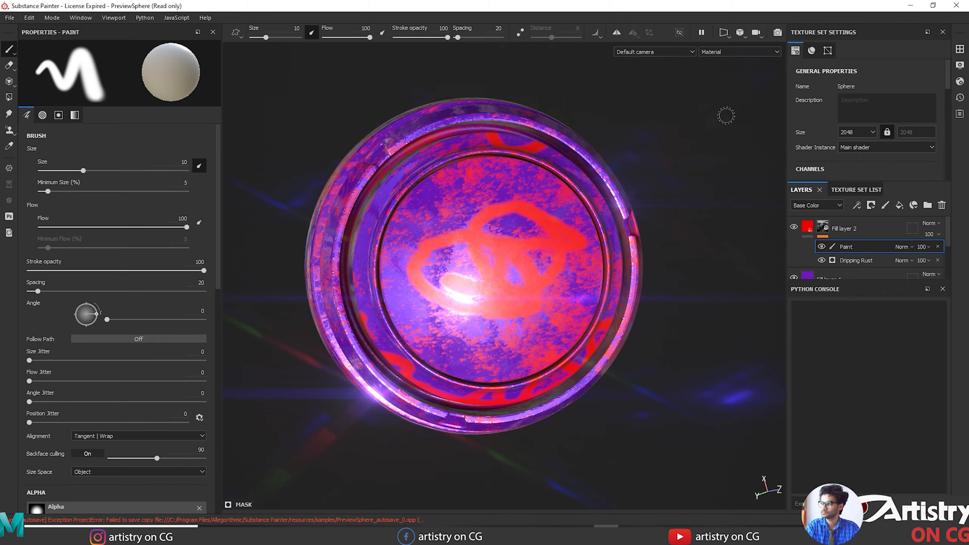
pyautogui.keyDown('alt'); pyautogui.moveTo(683, 213); pyautogui.dragTo(645, 214); pyautogui.keyUp('alt')
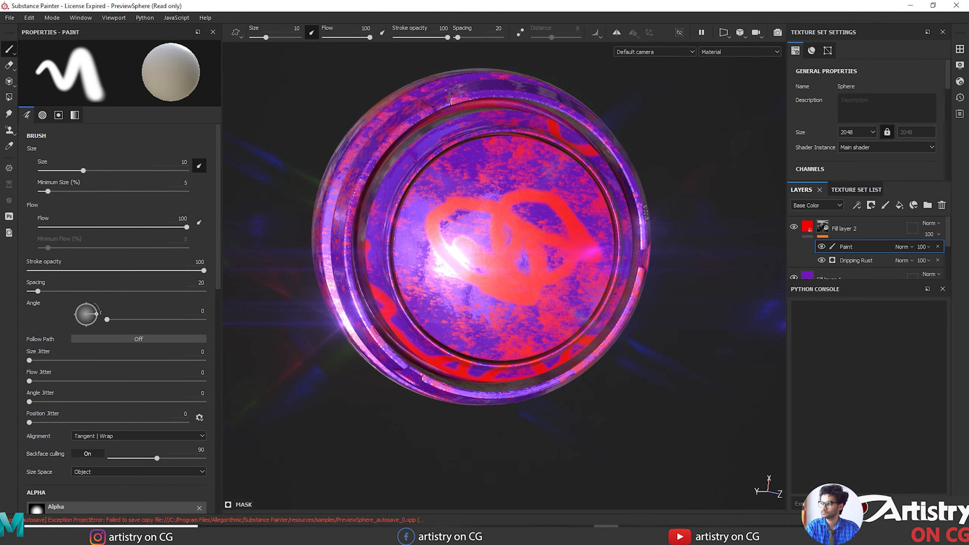
# Cycle the viewport through the single channels and the mesh maps, and return to the Material view.
pyautogui.press('c')
pyautogui.press('c')
pyautogui.press('c')
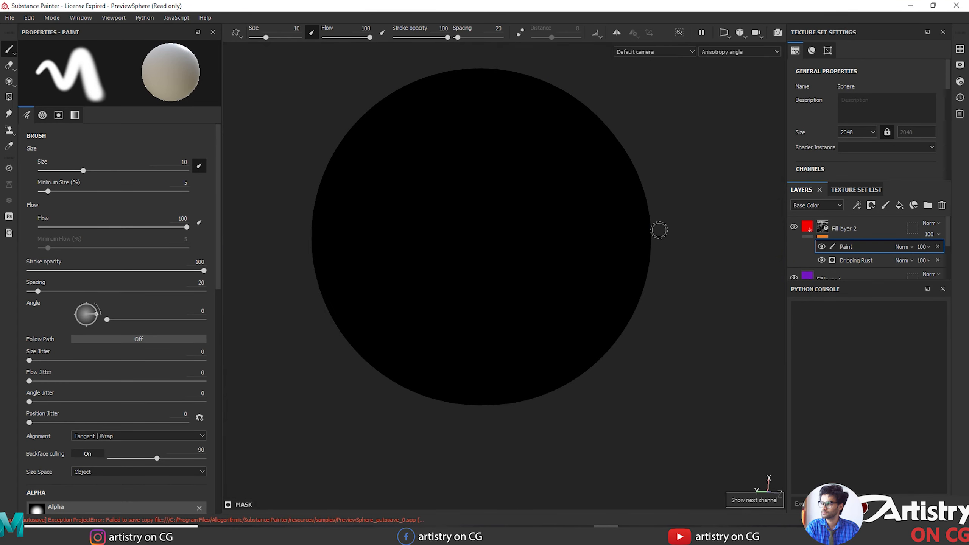
pyautogui.press('b')
pyautogui.press('b')
pyautogui.press('b')
pyautogui.press('b')
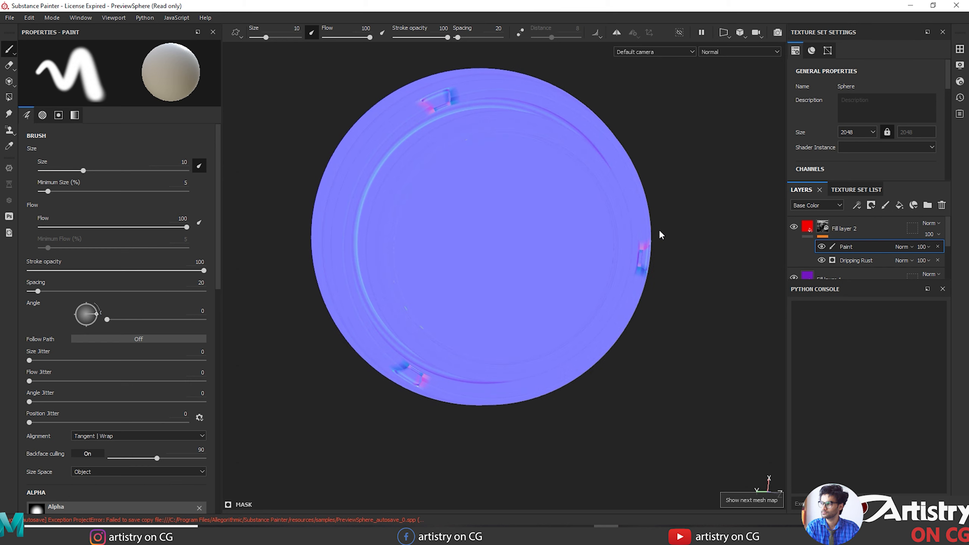
pyautogui.press('m')
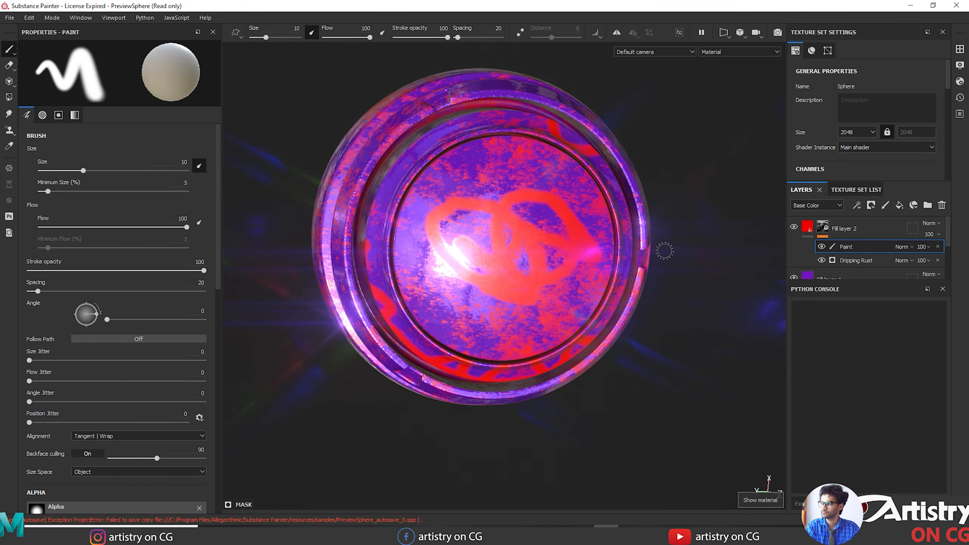
# Hide all side panels to enlarge the viewport, restore them, and orbit the sphere.
pyautogui.press('Tab')
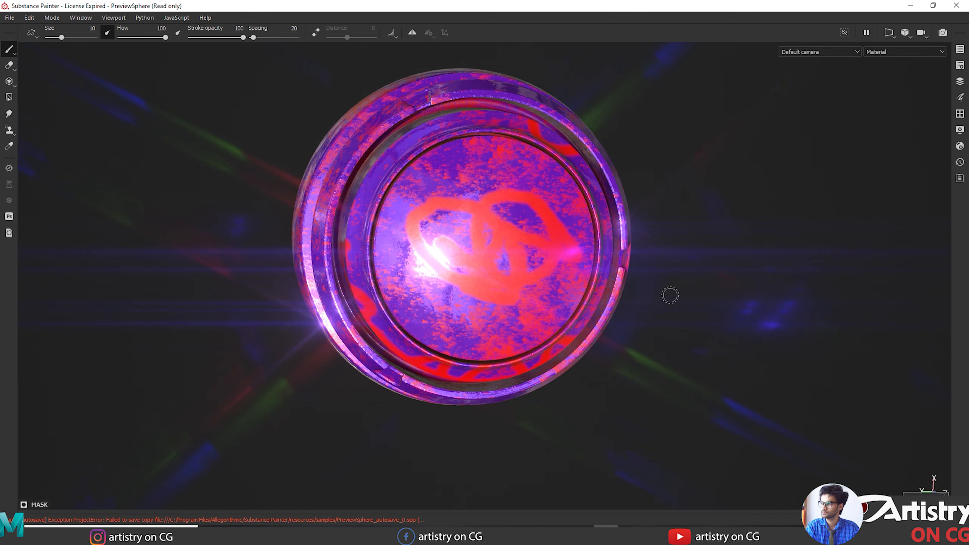
pyautogui.press('Tab')
pyautogui.moveTo(677, 339)
pyautogui.keyDown('alt'); pyautogui.mouseDown()
pyautogui.moveTo(677, 384)
pyautogui.moveTo(586, 286)
pyautogui.moveTo(649, 353)
pyautogui.moveTo(642, 341)
pyautogui.mouseUp(); pyautogui.keyUp('alt')
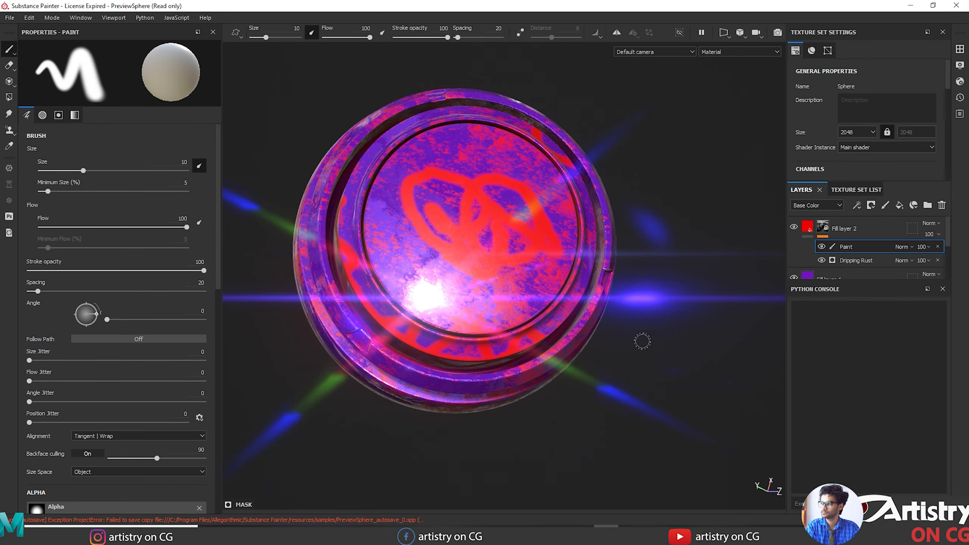
pyautogui.keyDown('alt'); pyautogui.moveTo(635, 296); pyautogui.dragTo(673, 296); pyautogui.keyUp('alt')
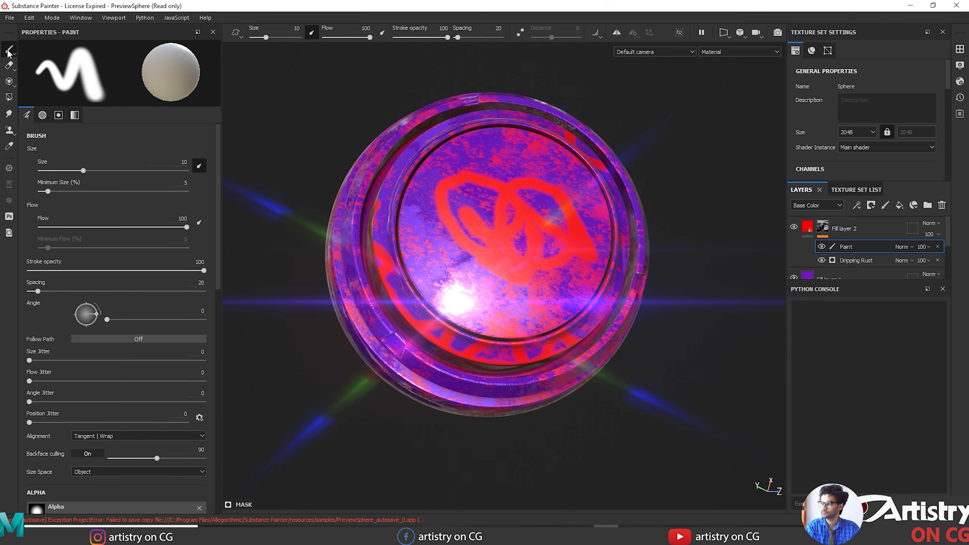
# Give the paint brush the Cracks Crystal alpha at size 28.7 and paint cracks on the sphere's round face.
pyautogui.moveTo(9, 53)
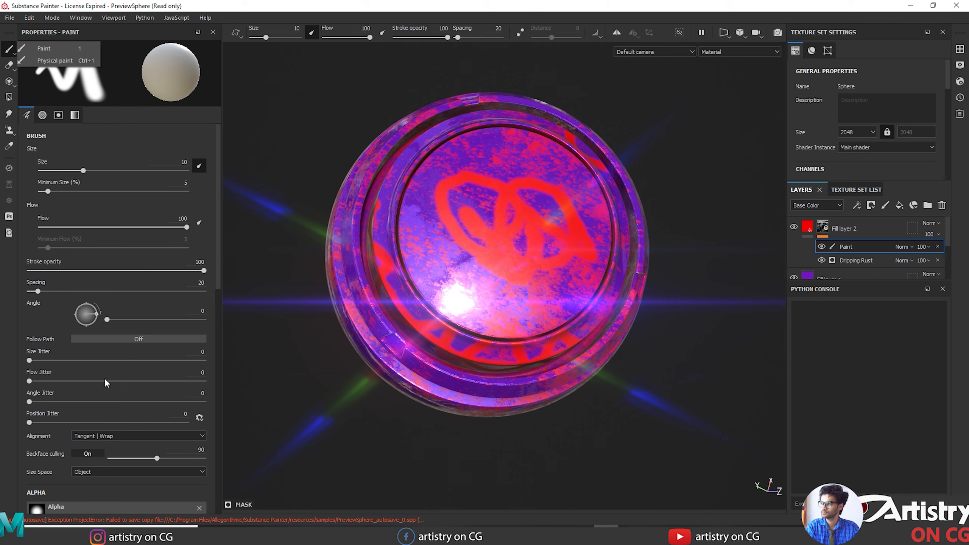
pyautogui.scroll(-7, 143, 271)
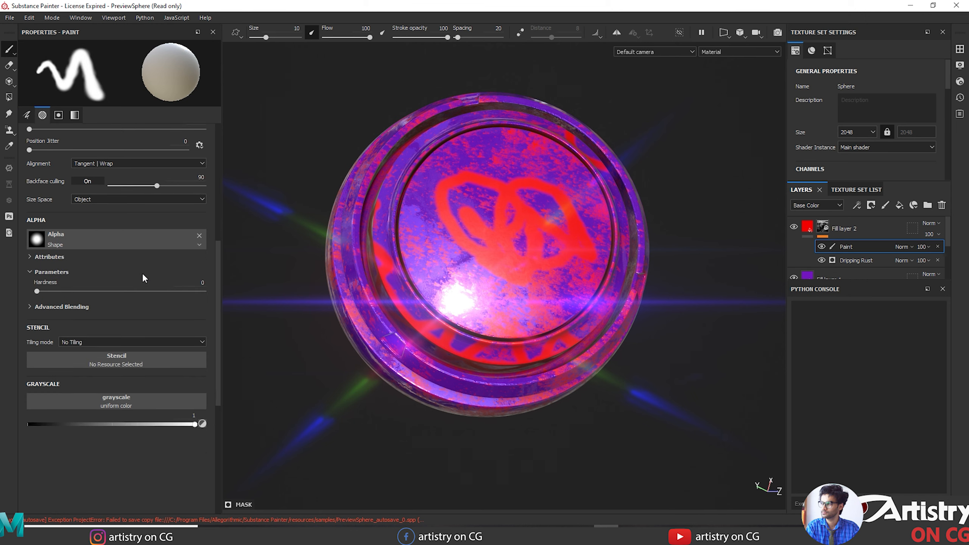
pyautogui.click(94, 244)
pyautogui.scroll(-5, 162, 306)
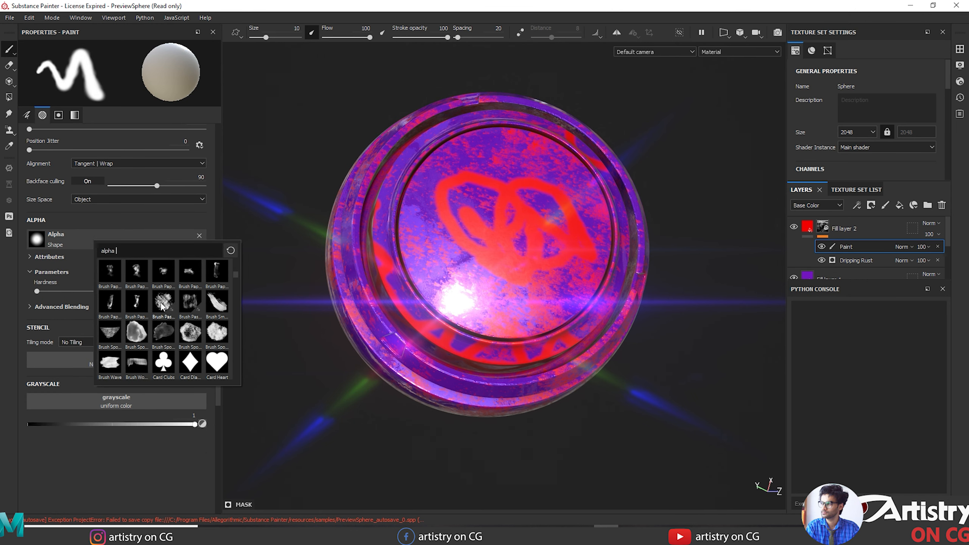
pyautogui.scroll(-3, 142, 316)
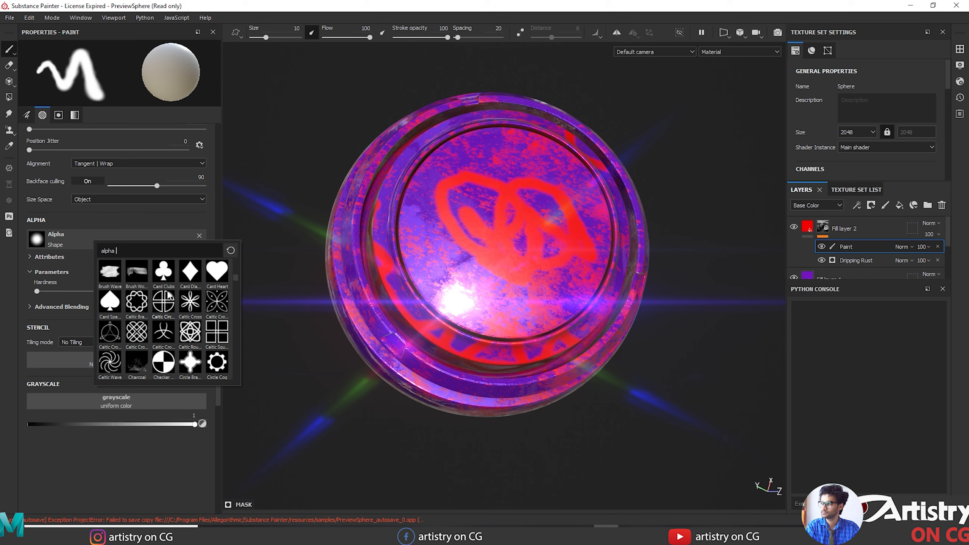
pyautogui.scroll(-5, 134, 322)
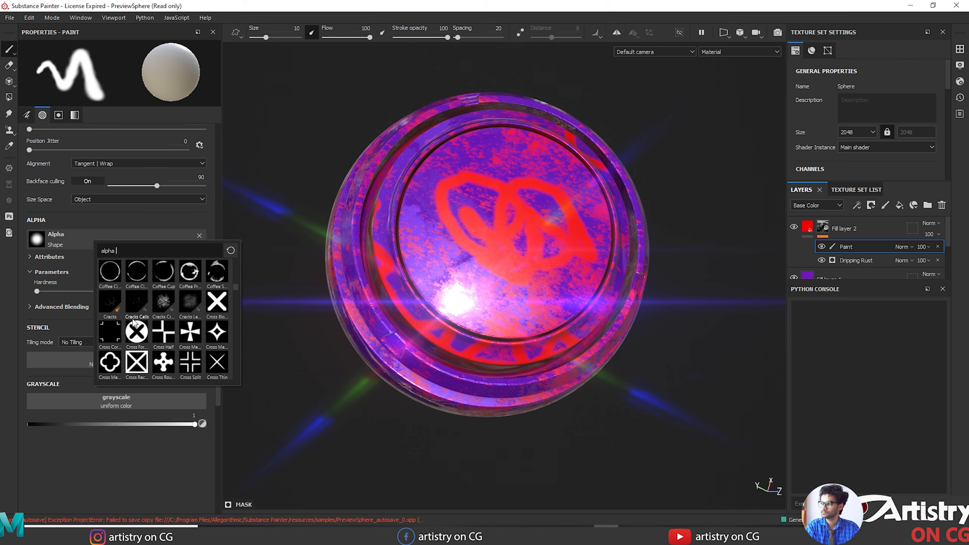
pyautogui.click(162, 303)
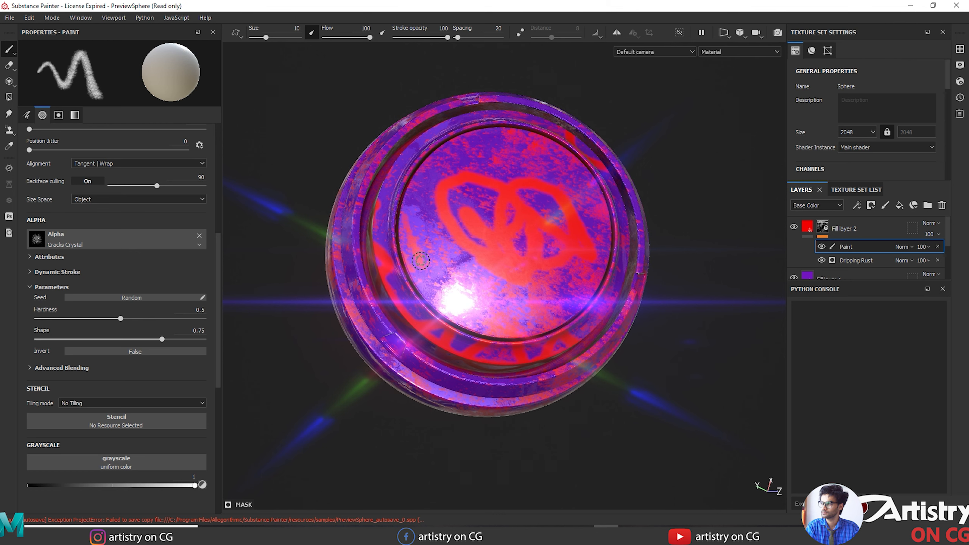
pyautogui.keyDown('ctrl'); pyautogui.moveTo(426, 241); pyautogui.dragTo(426, 241, button='right'); pyautogui.keyUp('ctrl')
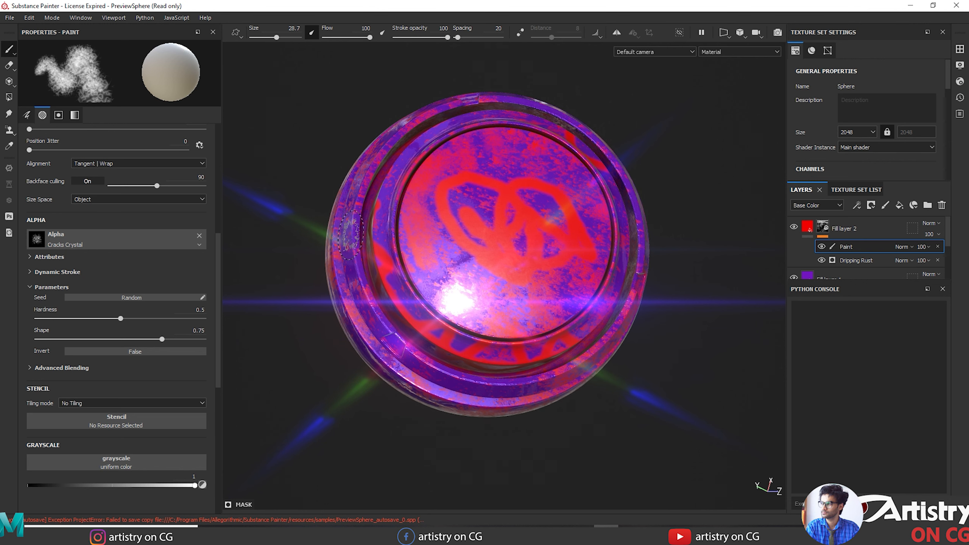
# Switch the brush alpha to Arrow Bend Split and stamp arrow shapes across the sphere's round face.
pyautogui.click(87, 241)
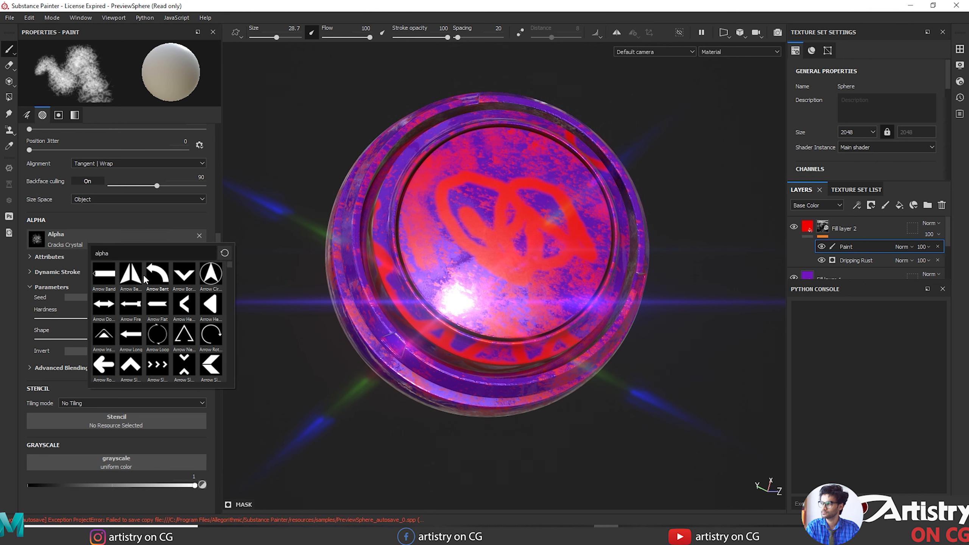
pyautogui.click(127, 273)
pyautogui.click(446, 275)
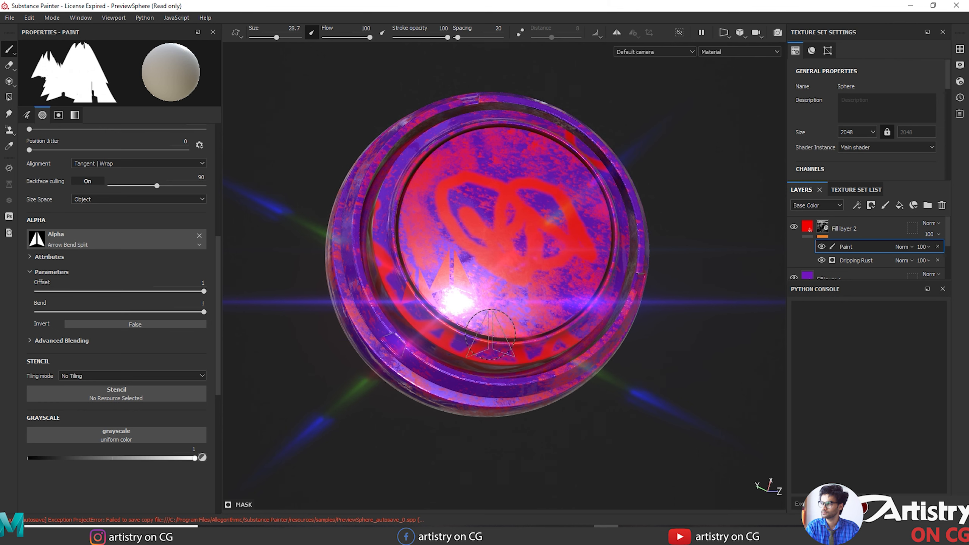
pyautogui.click(520, 149)
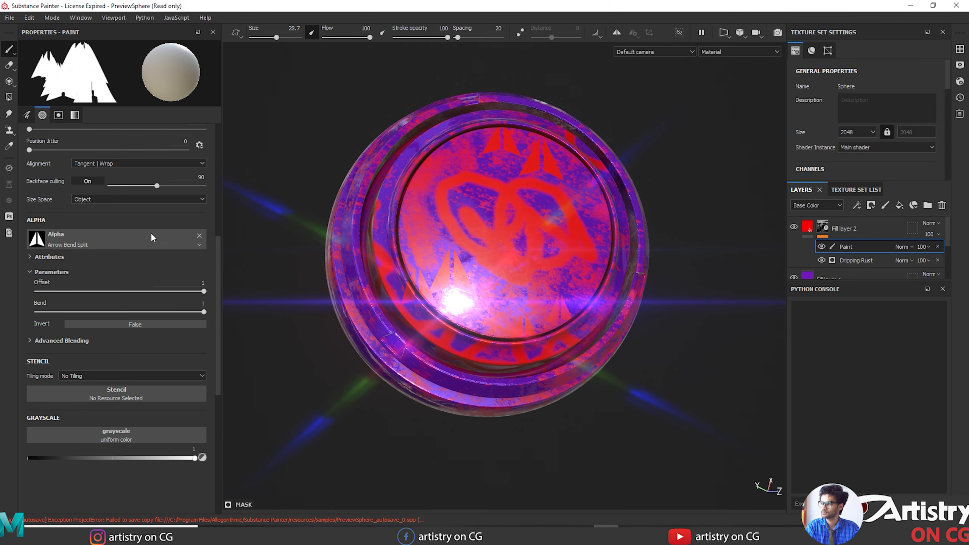
# Turn the sphere to expose its rings and stamp more split arrows along them.
pyautogui.click(76, 237)
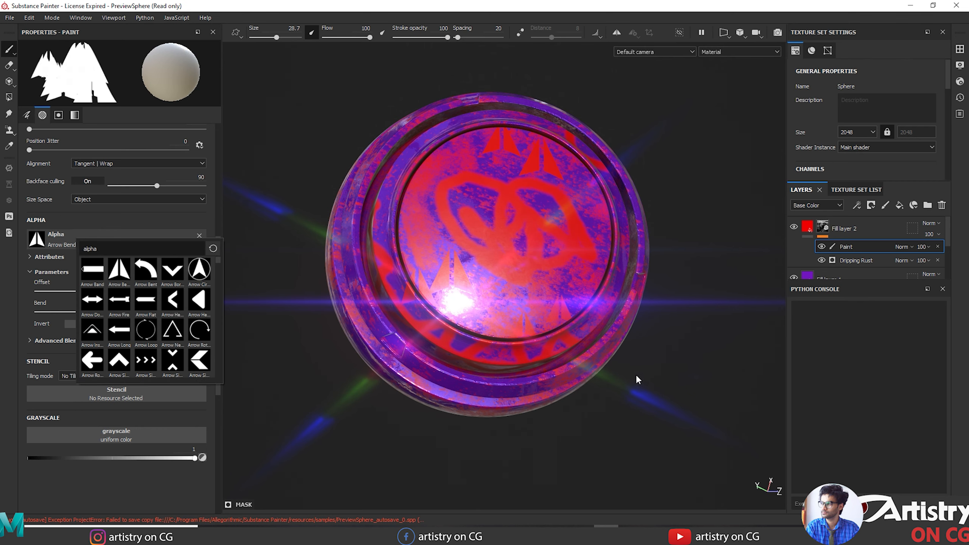
pyautogui.keyDown('alt'); pyautogui.moveTo(639, 380); pyautogui.dragTo(571, 433); pyautogui.keyUp('alt')
pyautogui.keyDown('alt'); pyautogui.moveTo(640, 355); pyautogui.dragTo(672, 466, button='middle'); pyautogui.keyUp('alt')
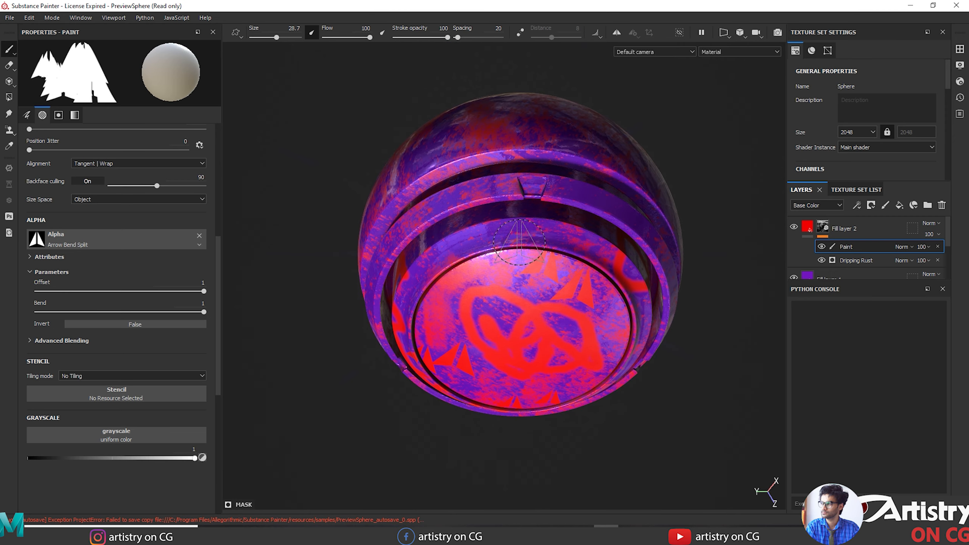
pyautogui.click(485, 186)
pyautogui.click(441, 226)
pyautogui.click(560, 211)
pyautogui.click(588, 205)
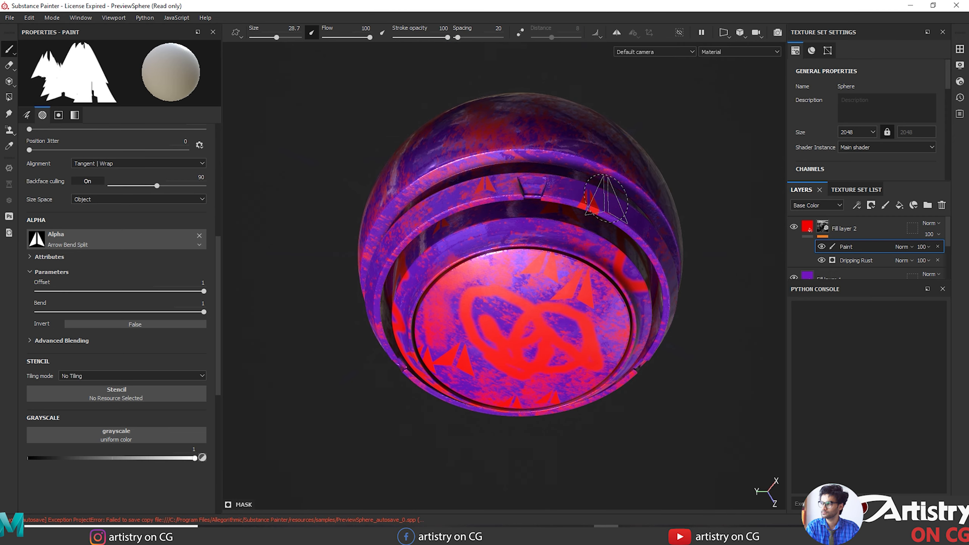
# Switch the brush alpha to Card Heart and stamp hearts on the sphere's rings.
pyautogui.click(73, 233)
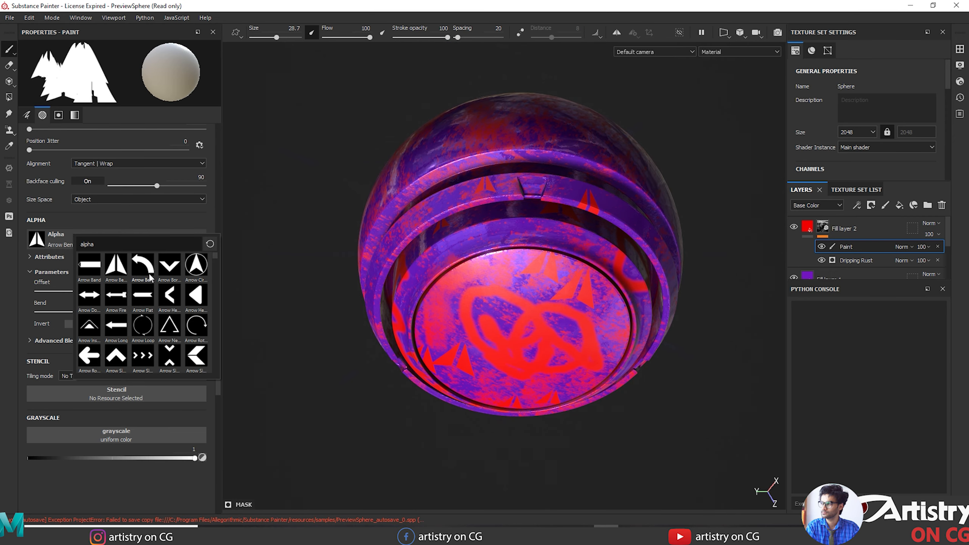
pyautogui.scroll(-6, 122, 302)
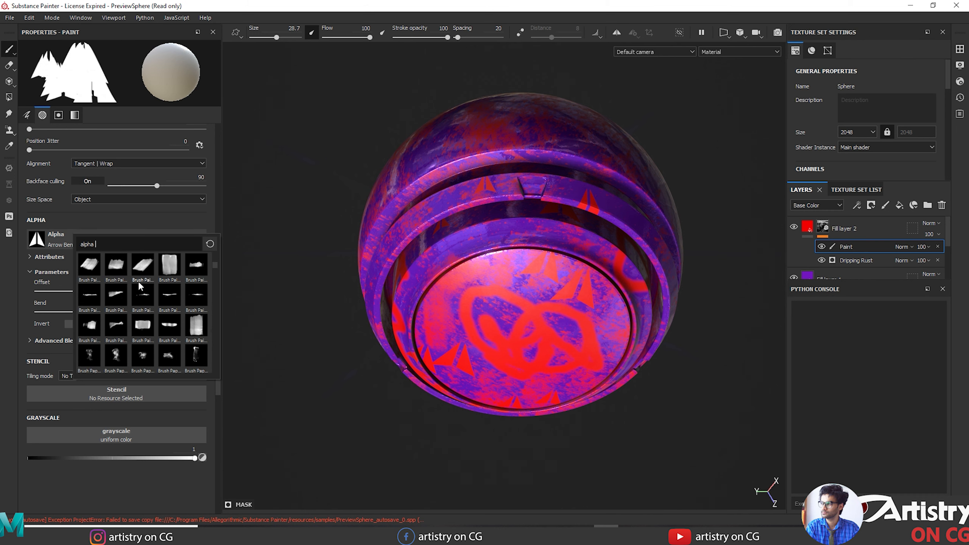
pyautogui.scroll(-3, 140, 286)
pyautogui.click(196, 265)
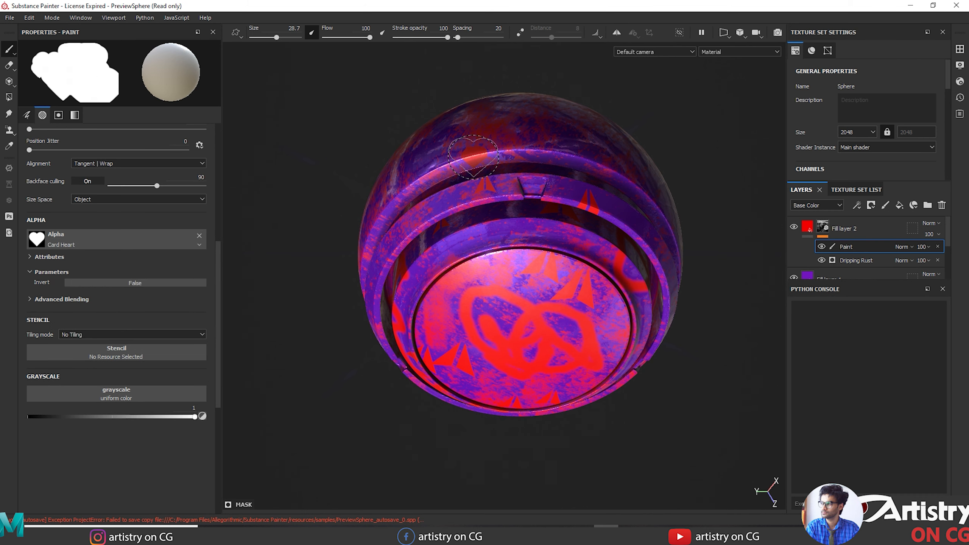
pyautogui.click(488, 237)
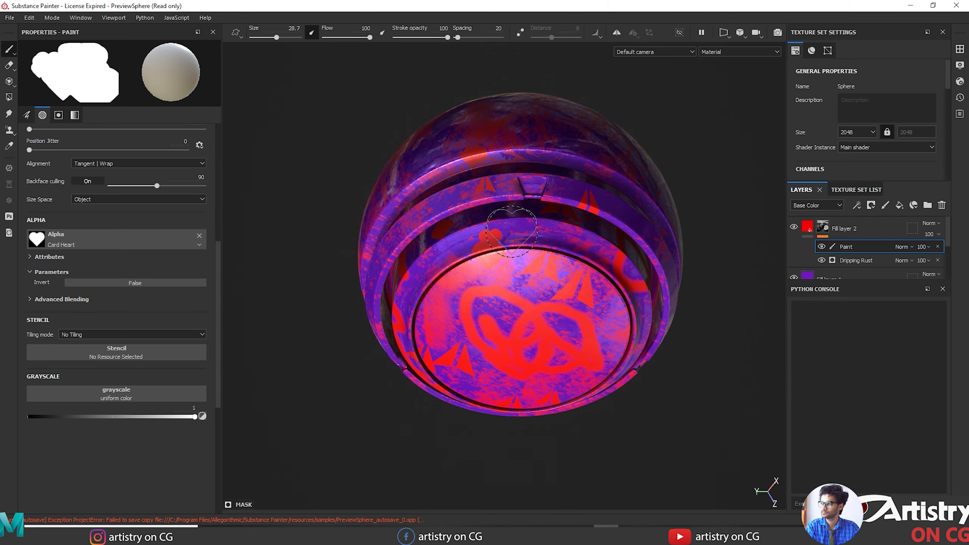
pyautogui.click(428, 211)
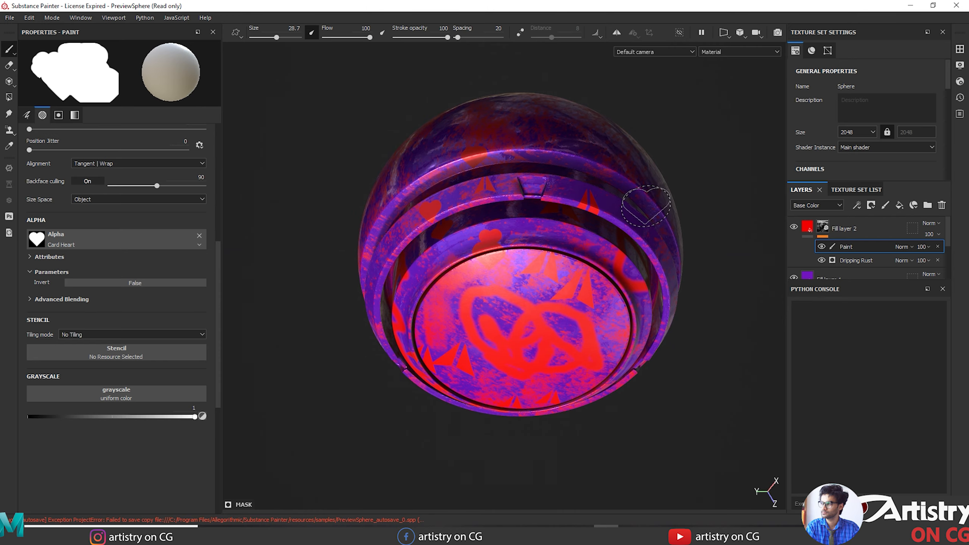
pyautogui.moveTo(686, 328)
pyautogui.keyDown('alt'); pyautogui.mouseDown()
pyautogui.moveTo(603, 268)
pyautogui.moveTo(575, 151)
pyautogui.moveTo(495, 248)
pyautogui.moveTo(513, 359)
pyautogui.moveTo(498, 359)
pyautogui.mouseUp(); pyautogui.keyUp('alt')
# Change the brush alpha to Brush Paint Diagonal Grungy.
pyautogui.click(113, 242)
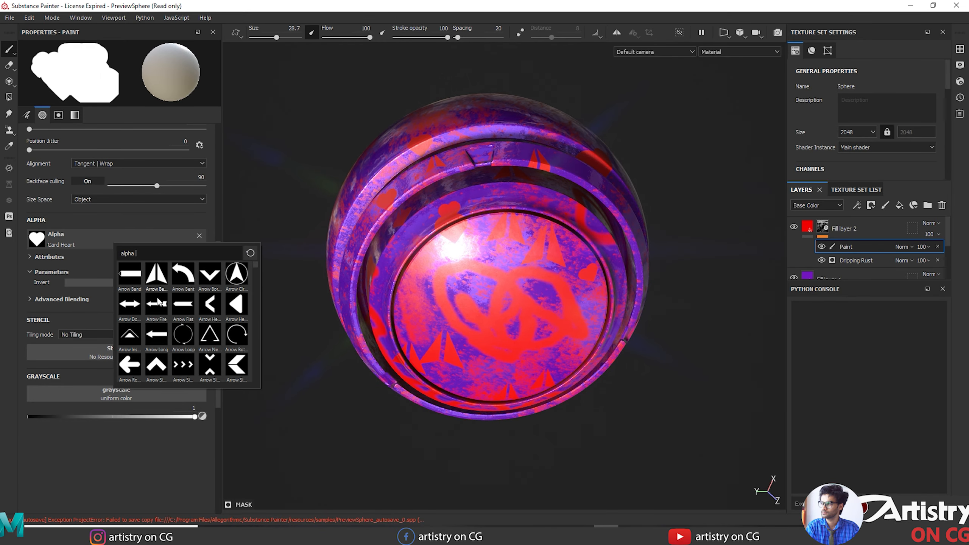
pyautogui.scroll(-5, 160, 304)
pyautogui.scroll(-3, 162, 307)
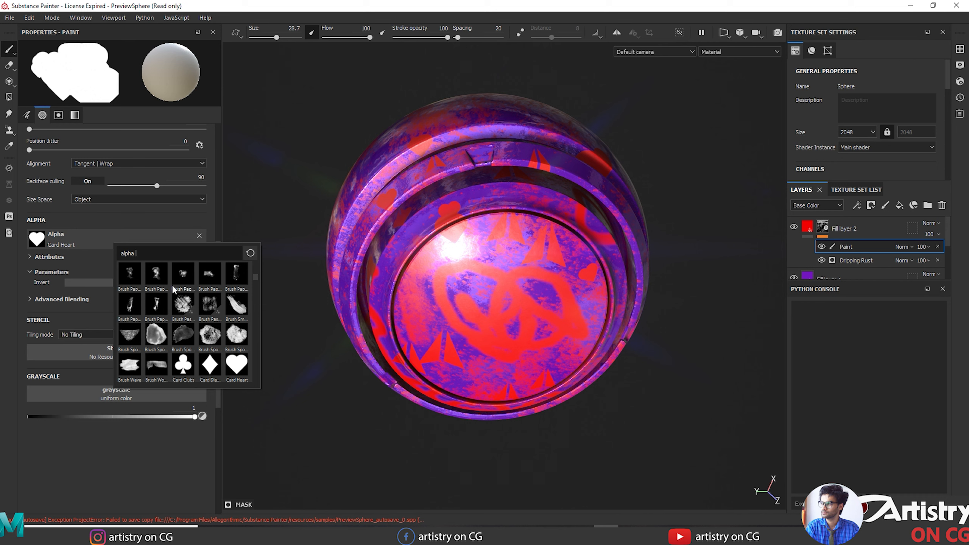
pyautogui.scroll(3, 169, 305)
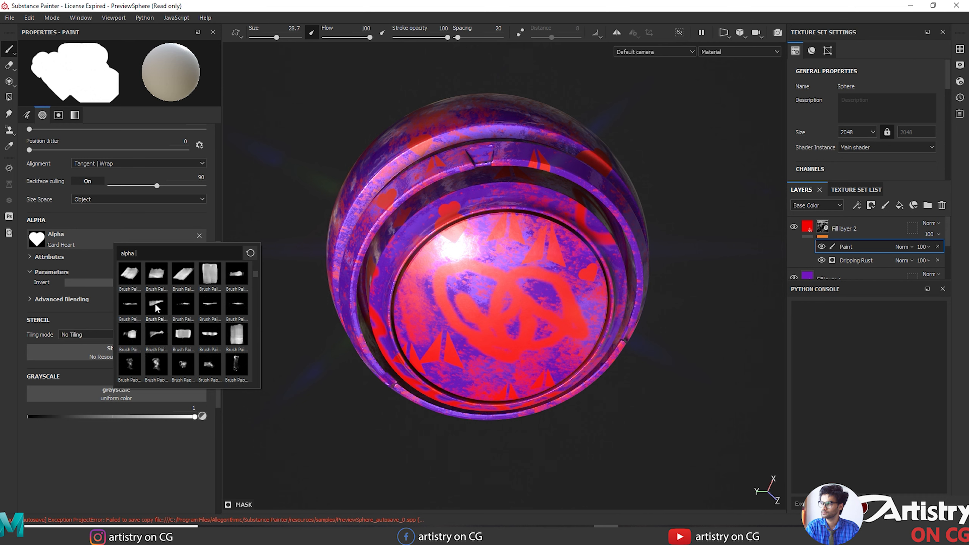
pyautogui.click(158, 274)
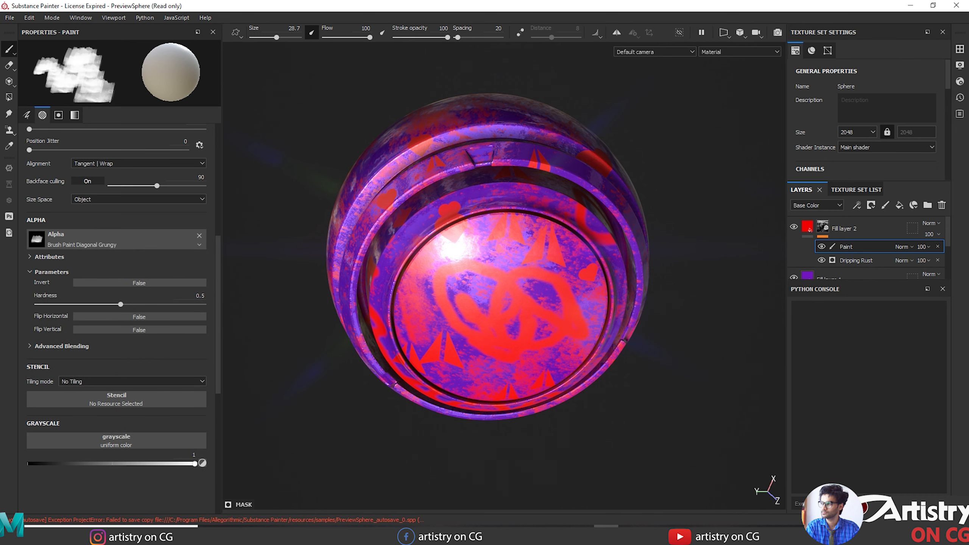
# Browse the brush presets in the shelf and choose the Fibers Soft brush.
pyautogui.moveTo(370, 283)
pyautogui.keyDown('alt'); pyautogui.mouseDown()
pyautogui.moveTo(321, 255)
pyautogui.moveTo(431, 184)
pyautogui.mouseUp(); pyautogui.keyUp('alt')
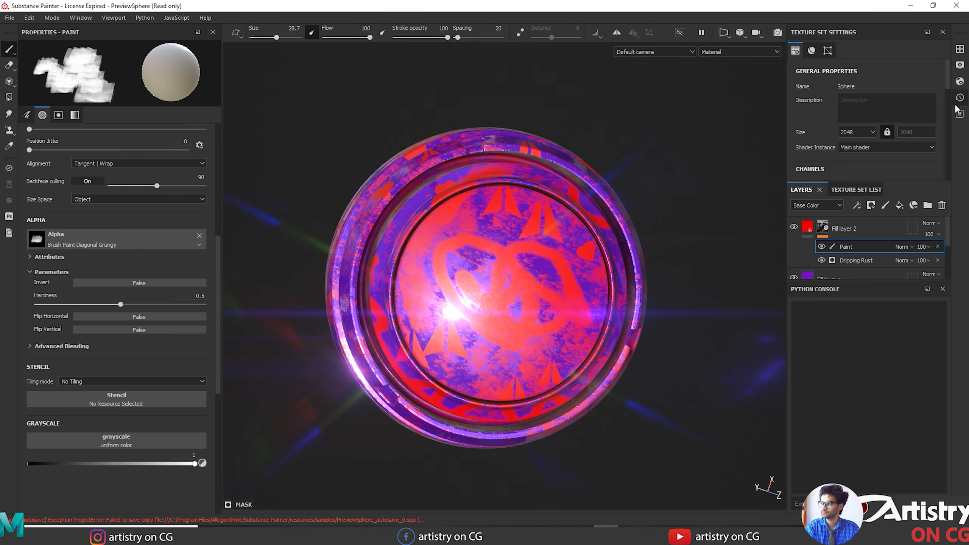
pyautogui.click(960, 66)
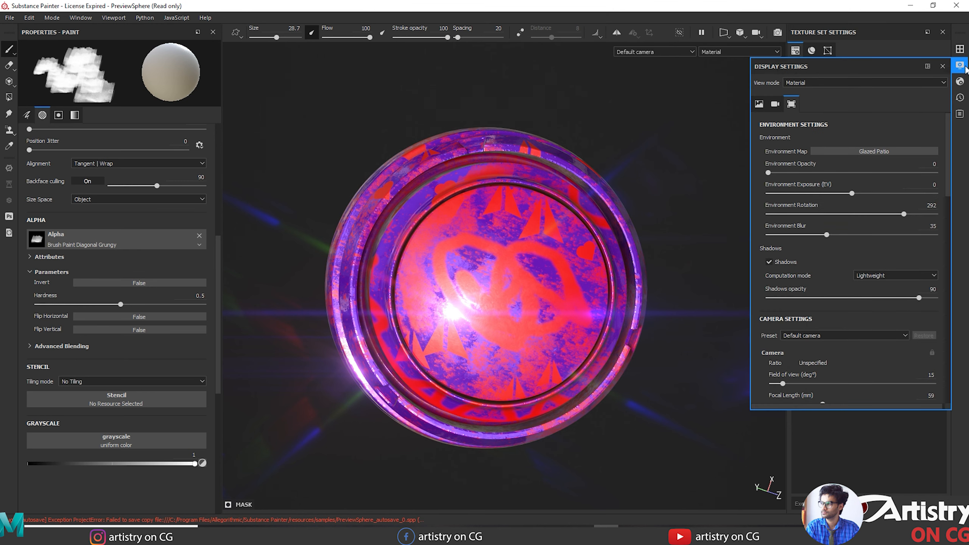
pyautogui.click(959, 49)
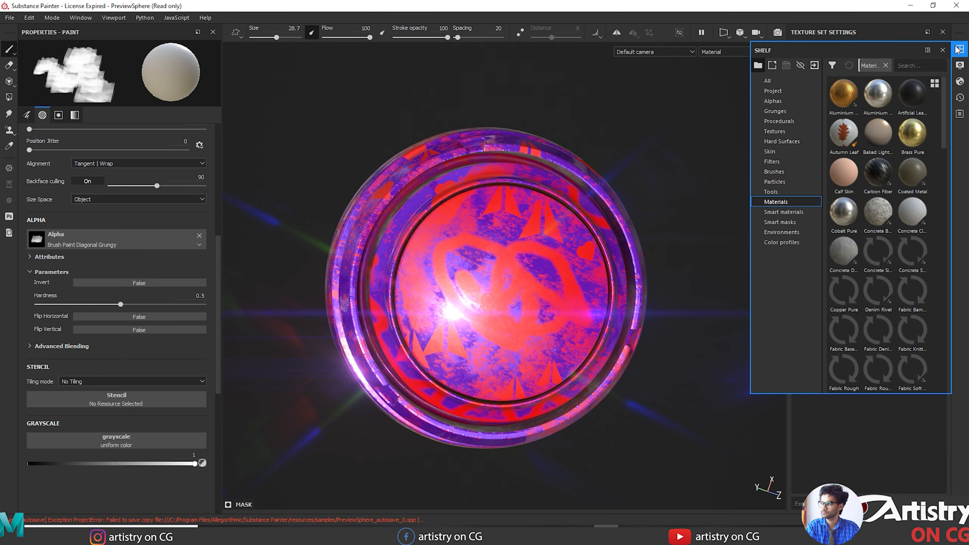
pyautogui.click(774, 172)
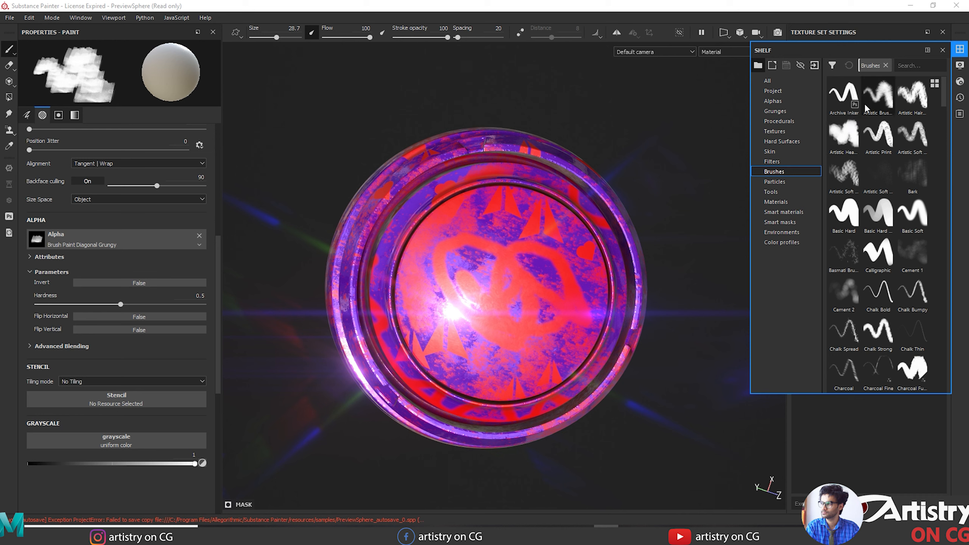
pyautogui.moveTo(877, 101)
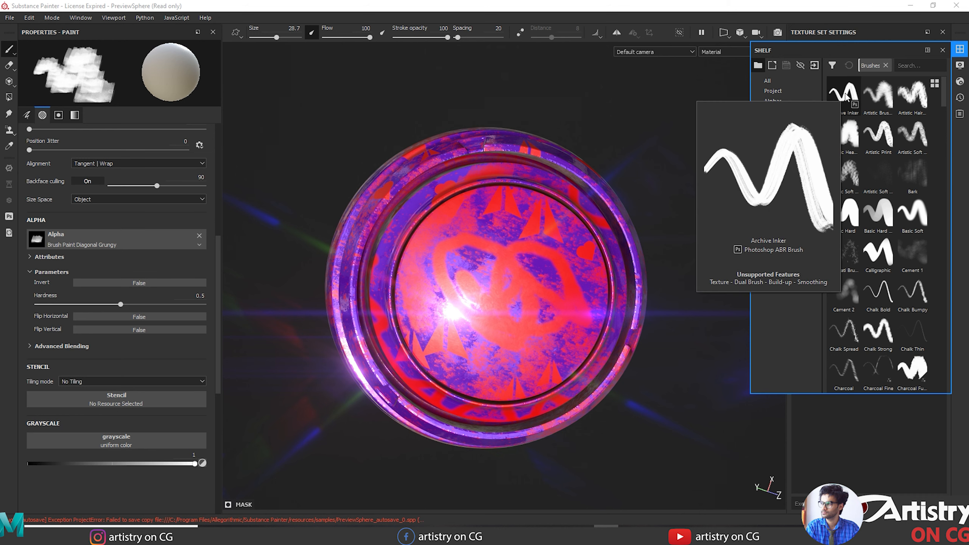
pyautogui.moveTo(883, 132)
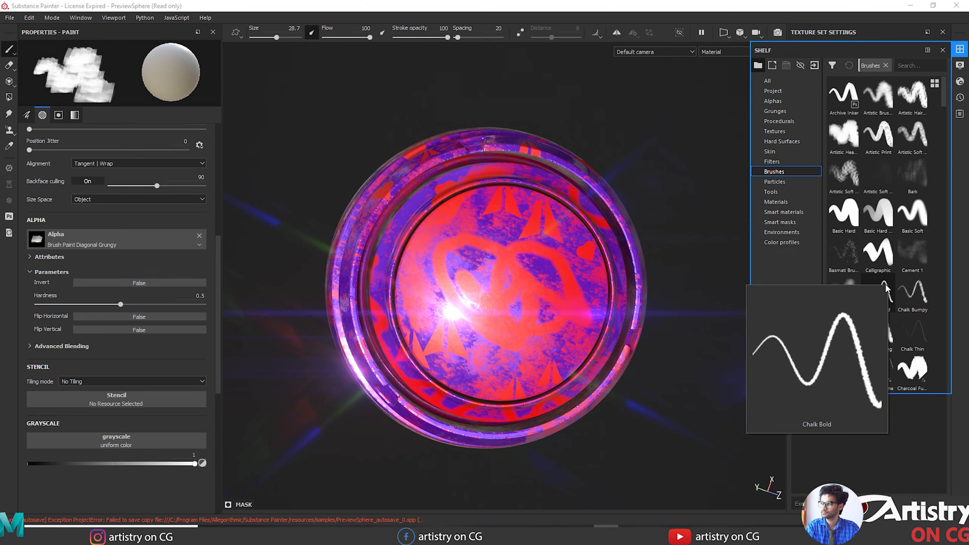
pyautogui.scroll(-10, 892, 238)
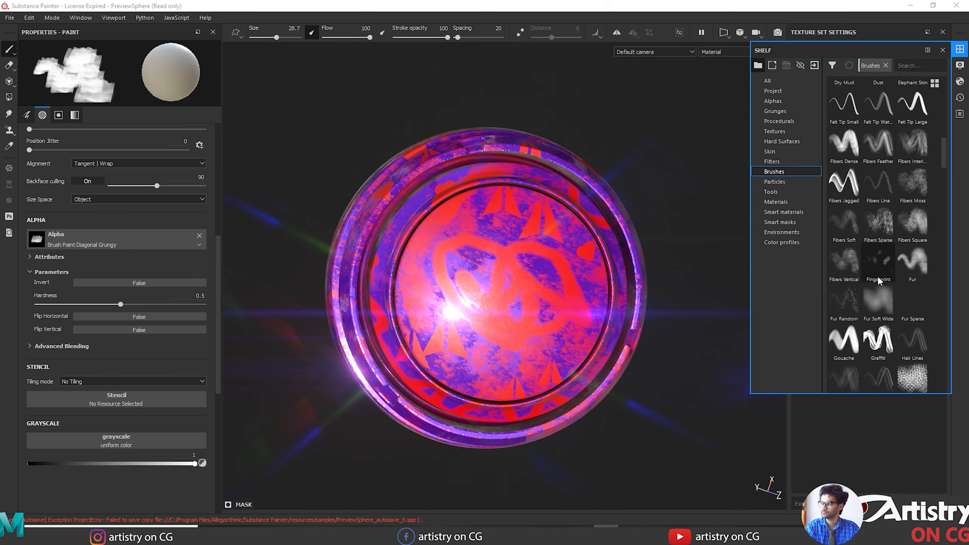
pyautogui.click(850, 222)
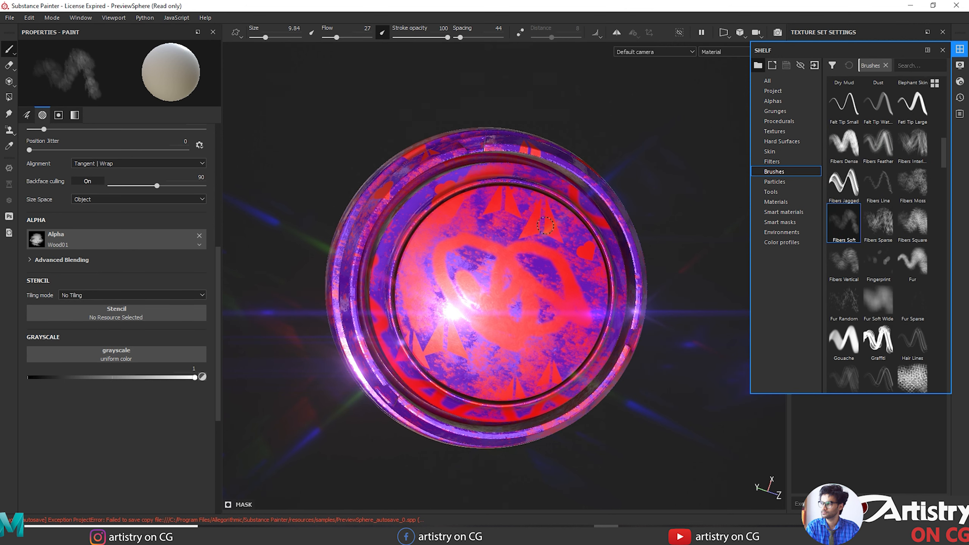
# Try the Graffiti brush preset on the sphere's face, switch to Fibers Feather, and close the shelf.
pyautogui.click(877, 340)
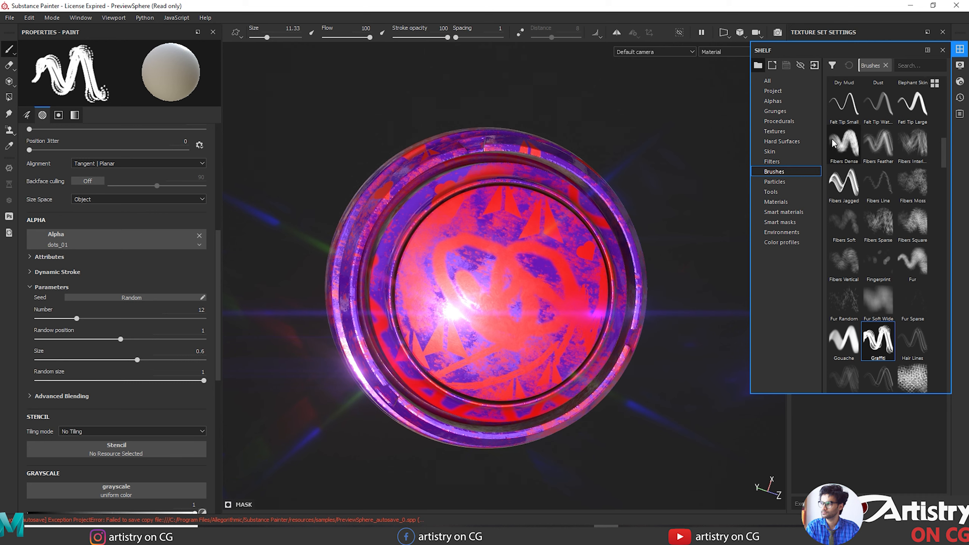
pyautogui.click(878, 145)
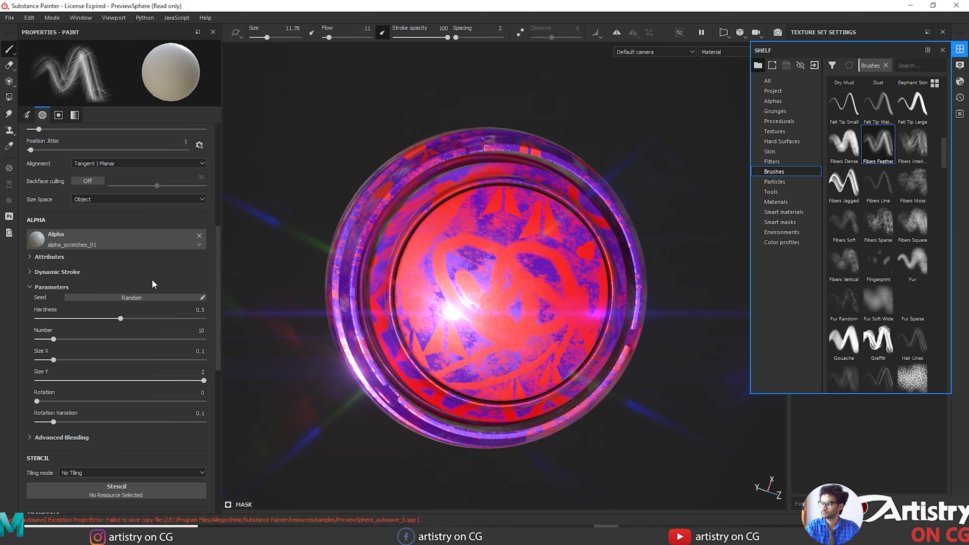
pyautogui.scroll(-5, 49, 286)
pyautogui.scroll(-3, 65, 289)
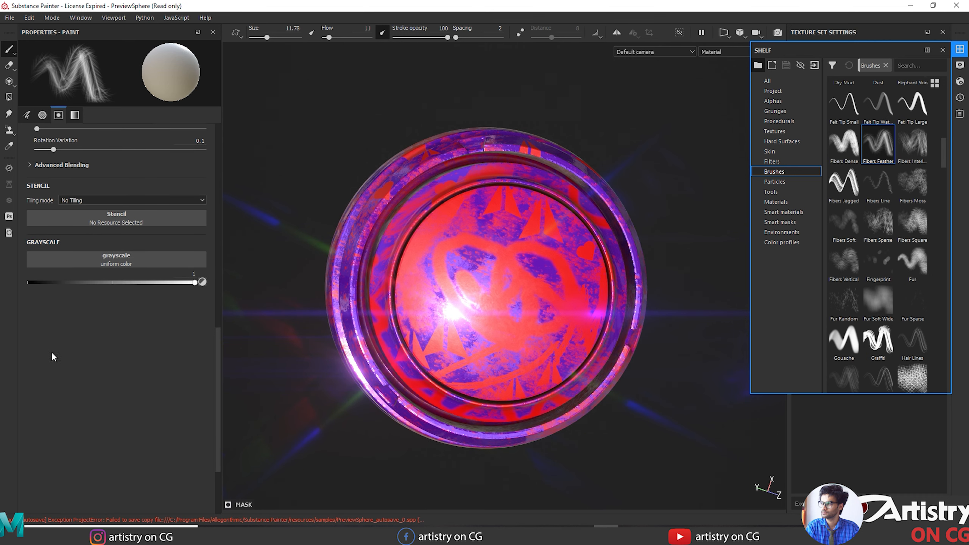
pyautogui.scroll(9, 90, 328)
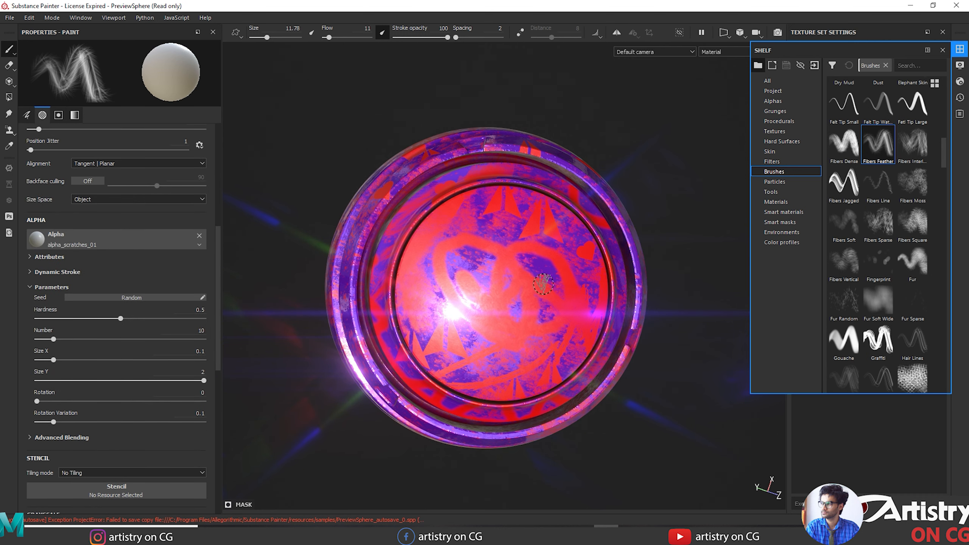
pyautogui.click(943, 50)
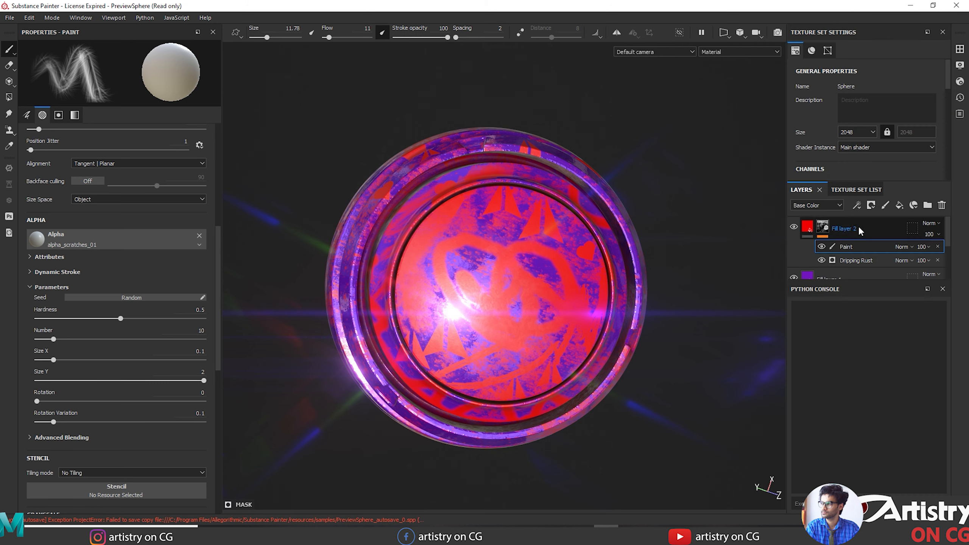
# Widen the paint properties panel and select the Paint effect on Fill layer 2's mask.
pyautogui.click(847, 228)
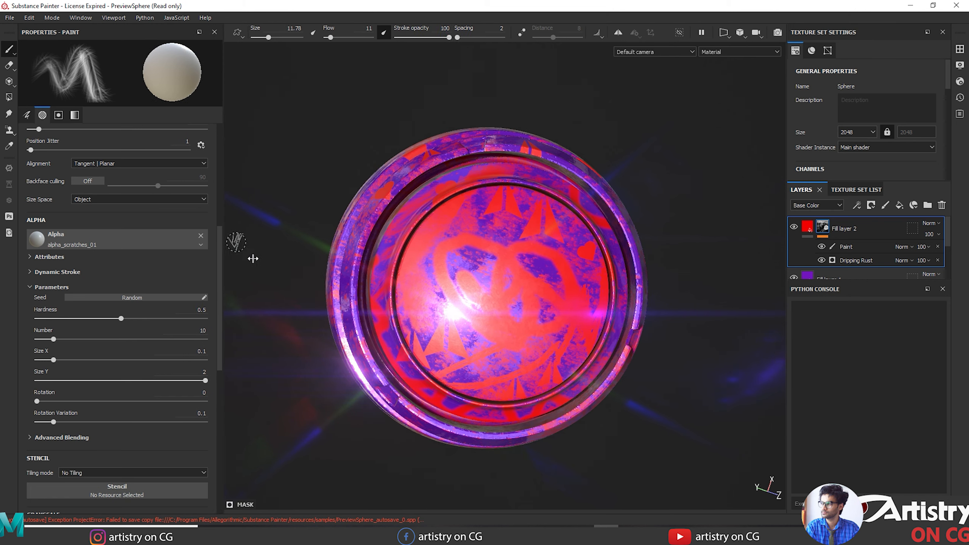
pyautogui.moveTo(222, 265); pyautogui.dragTo(284, 265)
pyautogui.scroll(-5, 149, 313)
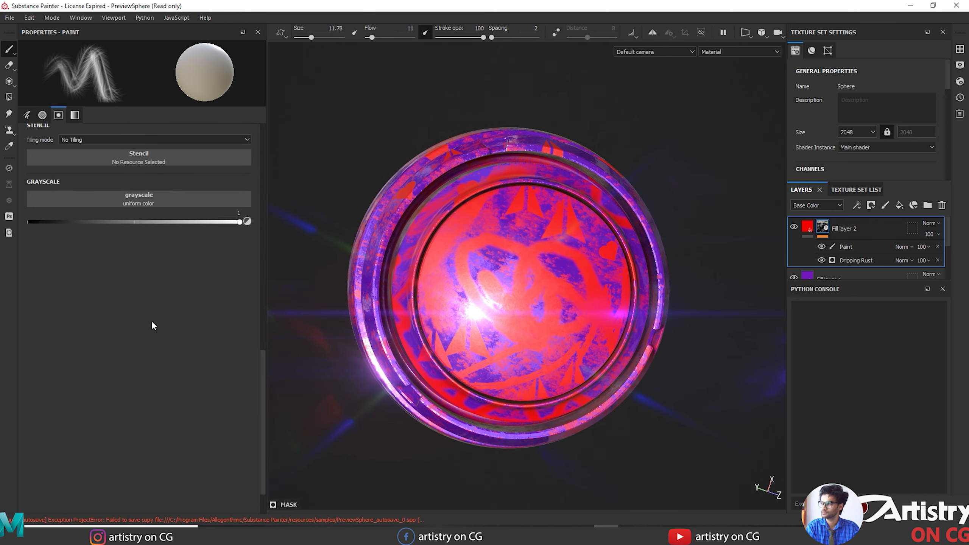
pyautogui.scroll(15, 152, 320)
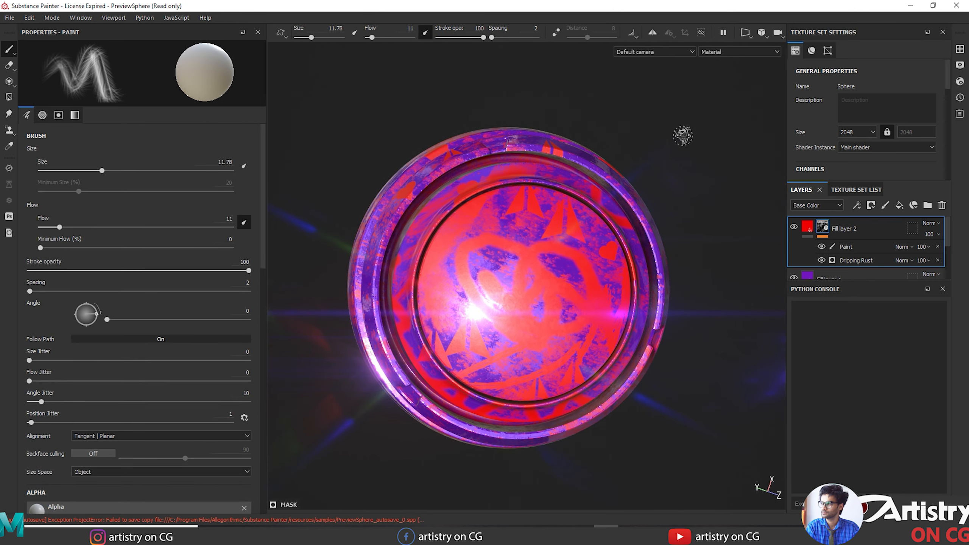
pyautogui.keyDown('alt'); pyautogui.moveTo(682, 136); pyautogui.dragTo(710, 176); pyautogui.keyUp('alt')
pyautogui.click(845, 248)
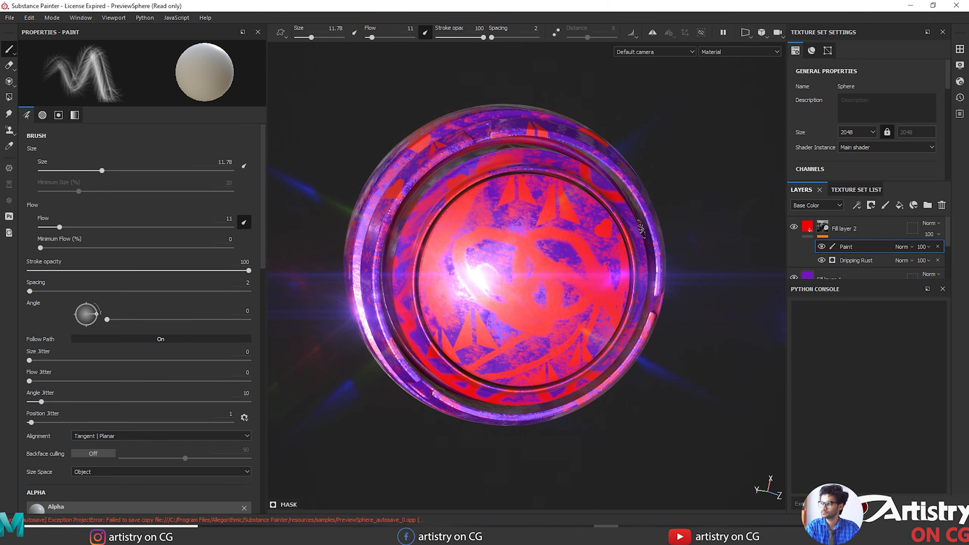
pyautogui.scroll(-10, 201, 291)
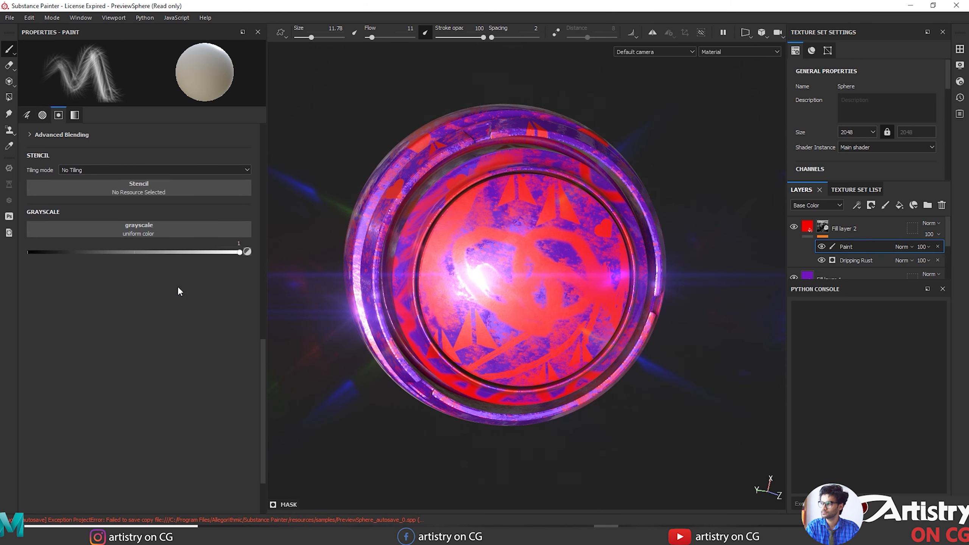
# Set the Sphere texture set's size to 512.
pyautogui.keyDown('alt'); pyautogui.moveTo(677, 275); pyautogui.dragTo(627, 259); pyautogui.keyUp('alt')
pyautogui.keyDown('alt'); pyautogui.moveTo(627, 259); pyautogui.dragTo(635, 264, button='right'); pyautogui.keyUp('alt')
pyautogui.keyDown('alt'); pyautogui.moveTo(676, 270); pyautogui.dragTo(624, 265, button='middle'); pyautogui.keyUp('alt')
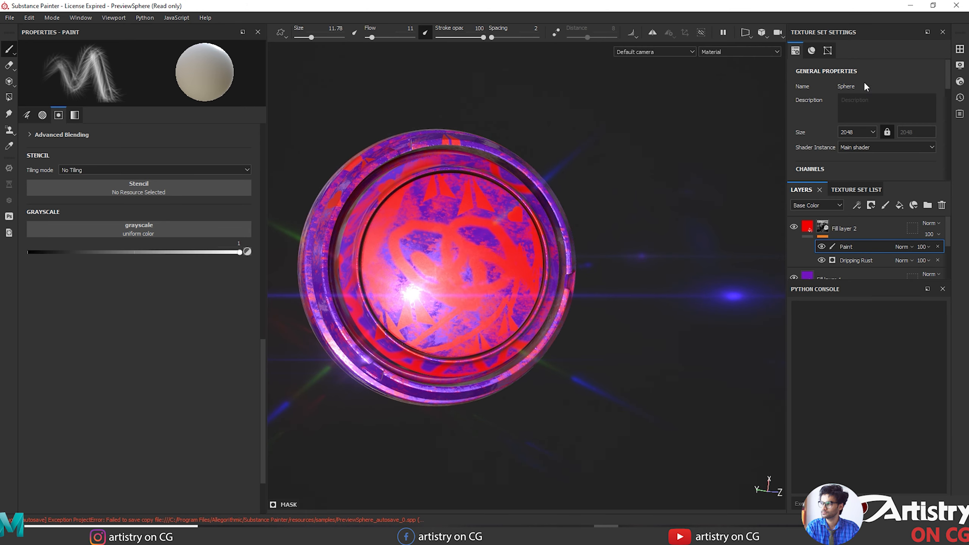
pyautogui.keyDown('alt'); pyautogui.moveTo(587, 220); pyautogui.dragTo(623, 260, button='right'); pyautogui.keyUp('alt')
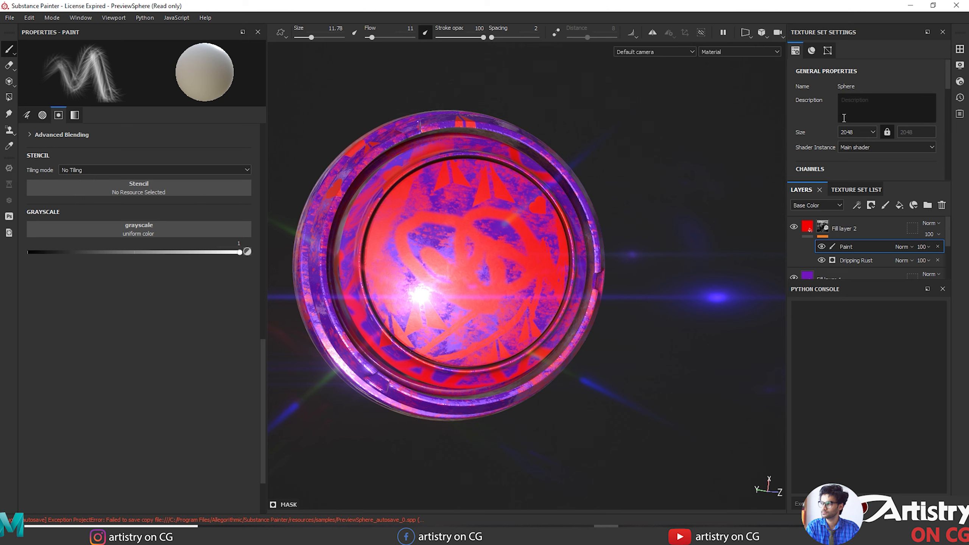
pyautogui.scroll(-5, 843, 118)
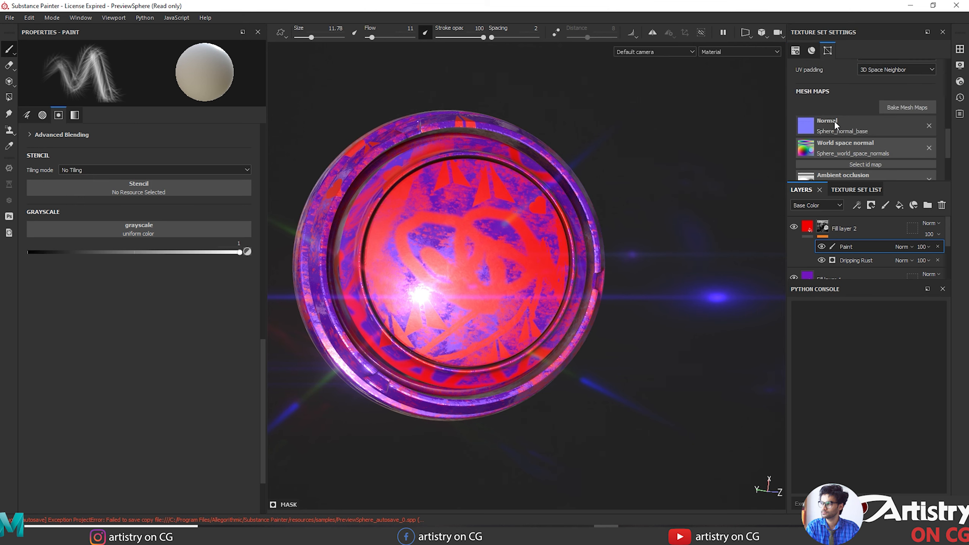
pyautogui.scroll(3, 863, 126)
pyautogui.scroll(3, 838, 130)
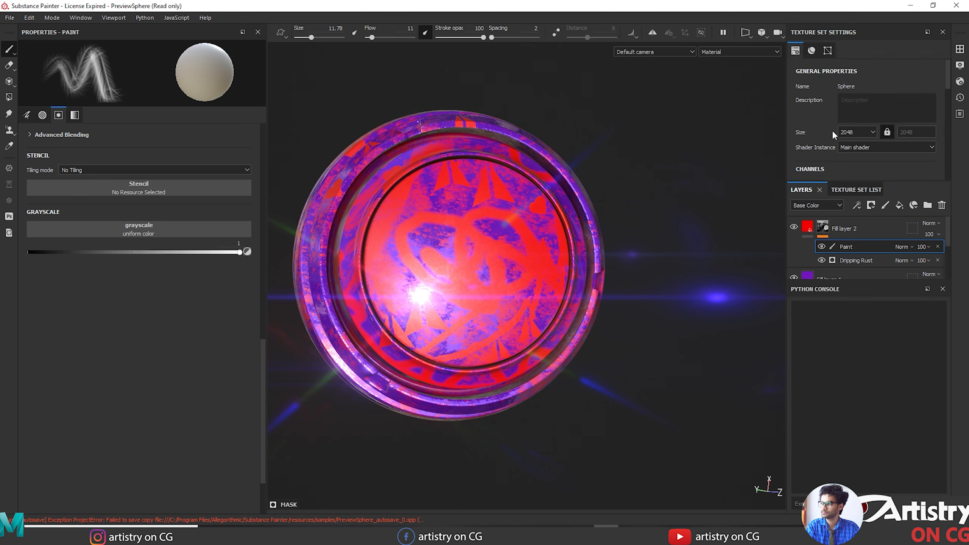
pyautogui.click(872, 132)
pyautogui.click(854, 155)
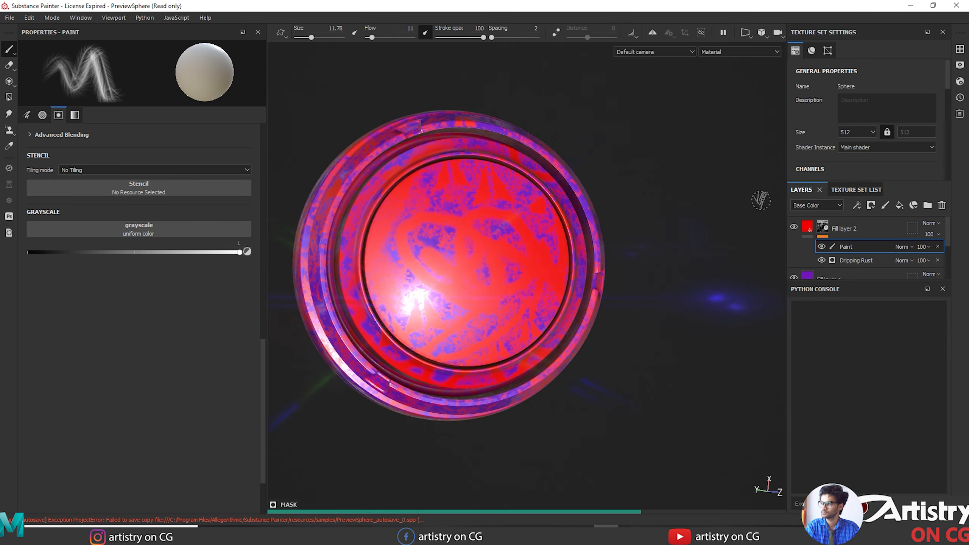
# Examine the sphere's painted rings from the side and display Fill layer 2's material properties.
pyautogui.keyDown('alt'); pyautogui.moveTo(639, 252); pyautogui.dragTo(625, 158); pyautogui.keyUp('alt')
pyautogui.moveTo(681, 248)
pyautogui.keyDown('alt'); pyautogui.mouseDown()
pyautogui.moveTo(679, 290)
pyautogui.moveTo(649, 302)
pyautogui.mouseUp(); pyautogui.keyUp('alt')
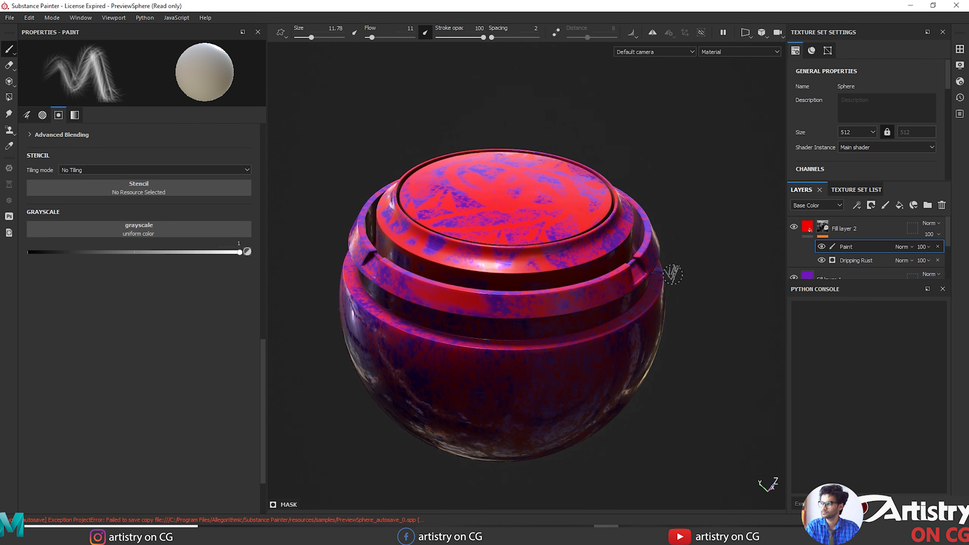
pyautogui.click(854, 226)
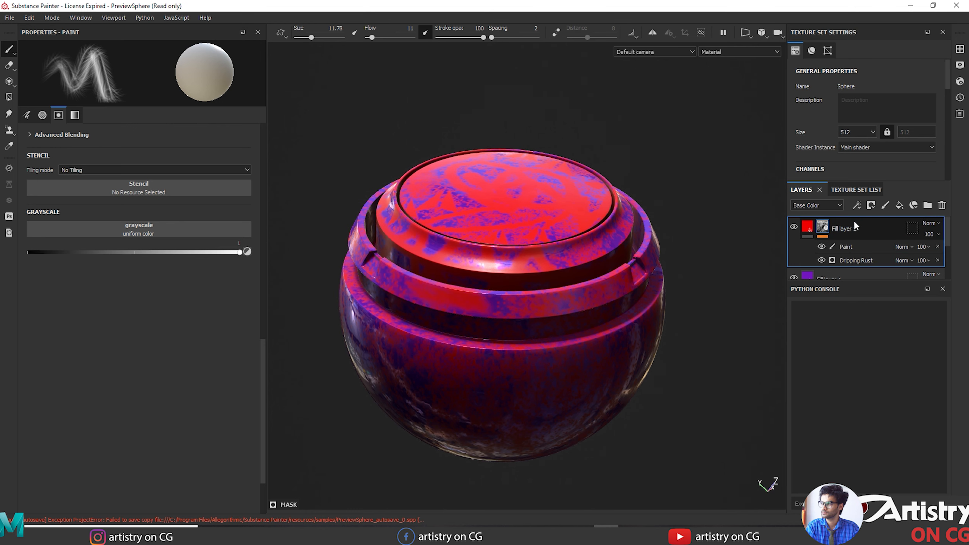
pyautogui.click(804, 228)
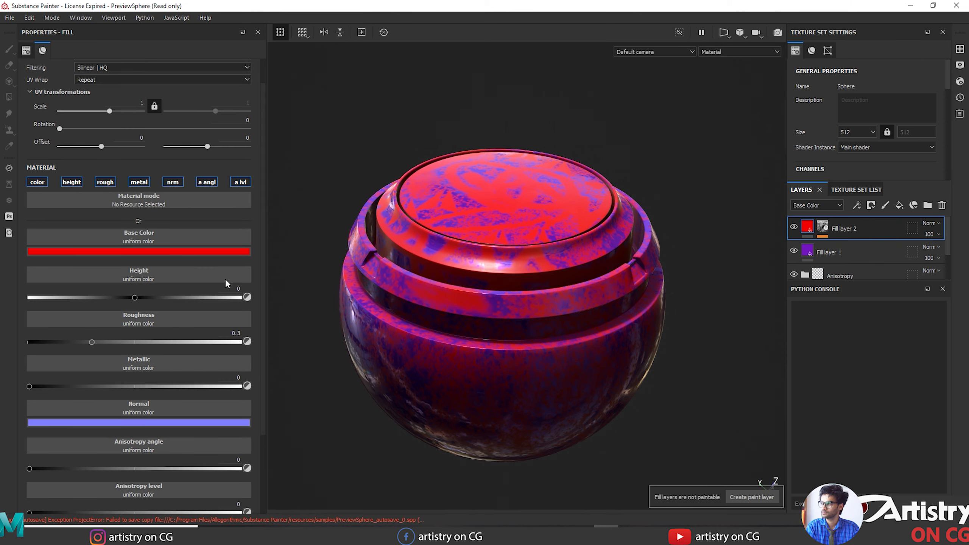
# Paint Fibers Feather strokes in Fill layer 2's mask across the sphere's smooth side, opposite the round face.
pyautogui.moveTo(633, 156)
pyautogui.keyDown('alt'); pyautogui.mouseDown()
pyautogui.moveTo(618, 100)
pyautogui.moveTo(719, 266)
pyautogui.mouseUp(); pyautogui.keyUp('alt')
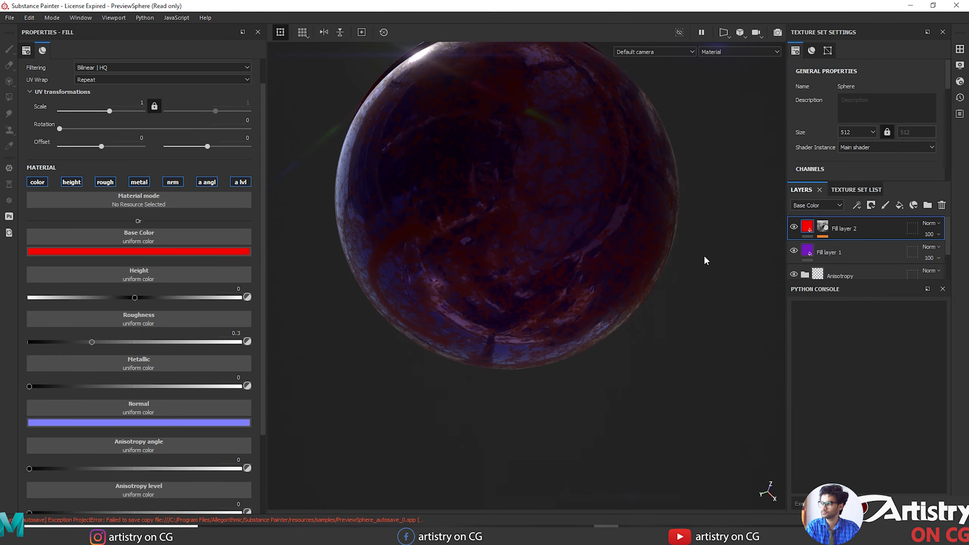
pyautogui.keyDown('shift'); pyautogui.moveTo(704, 257); pyautogui.dragTo(652, 266, button='right'); pyautogui.keyUp('shift')
pyautogui.keyDown('alt'); pyautogui.moveTo(706, 262); pyautogui.dragTo(685, 361, button='middle'); pyautogui.keyUp('alt')
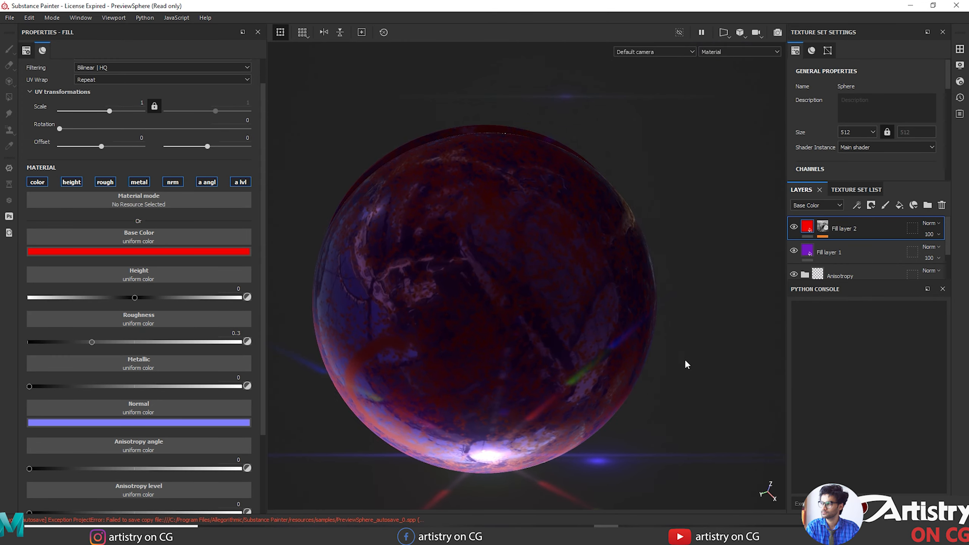
pyautogui.click(686, 362)
pyautogui.hotkey('alt', 'shift')
pyautogui.keyDown('alt'); pyautogui.moveTo(682, 343); pyautogui.dragTo(687, 247); pyautogui.keyUp('alt')
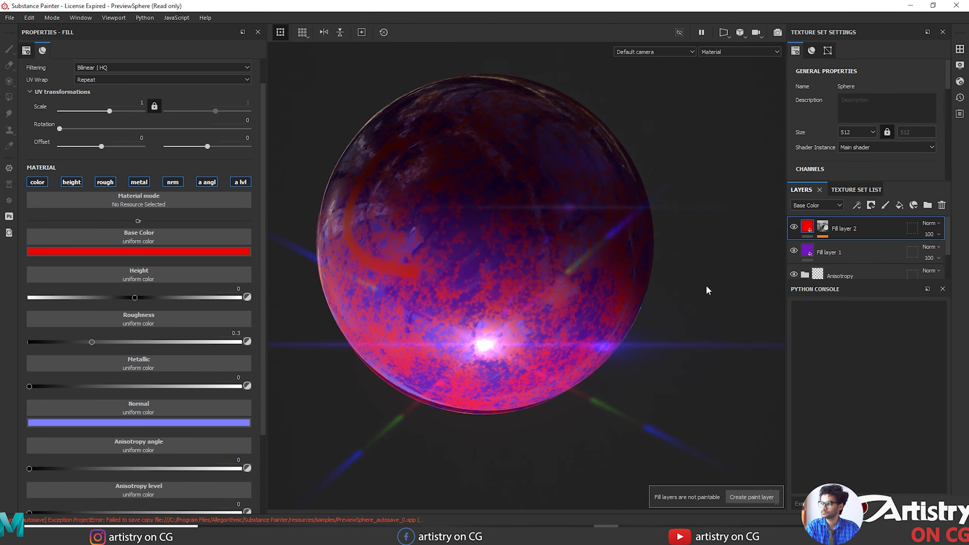
pyautogui.moveTo(707, 290)
pyautogui.keyDown('alt'); pyautogui.mouseDown()
pyautogui.moveTo(671, 288)
pyautogui.moveTo(720, 331)
pyautogui.moveTo(694, 346)
pyautogui.moveTo(705, 309)
pyautogui.mouseUp(); pyautogui.keyUp('alt')
pyautogui.keyDown('alt'); pyautogui.moveTo(705, 309); pyautogui.dragTo(694, 350, button='middle'); pyautogui.keyUp('alt')
pyautogui.click(436, 300)
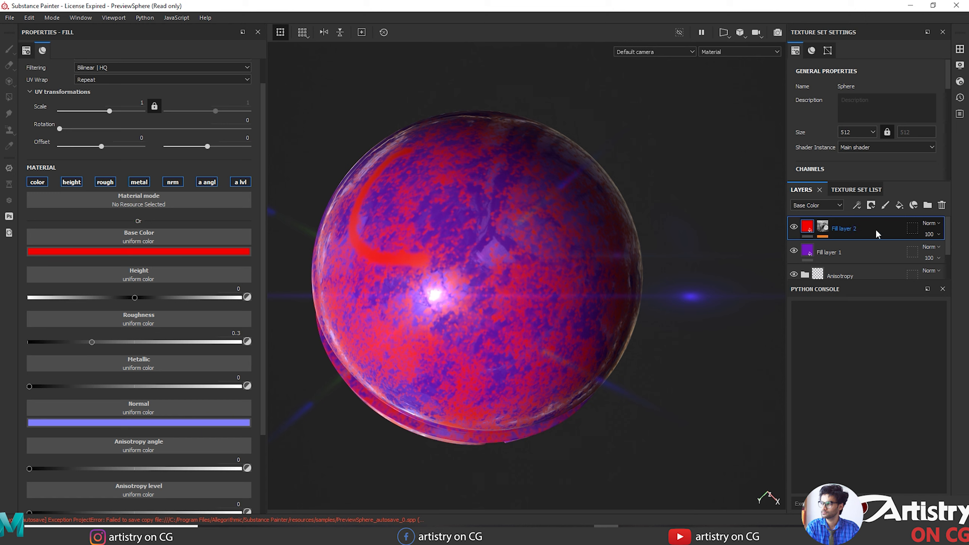
pyautogui.click(821, 228)
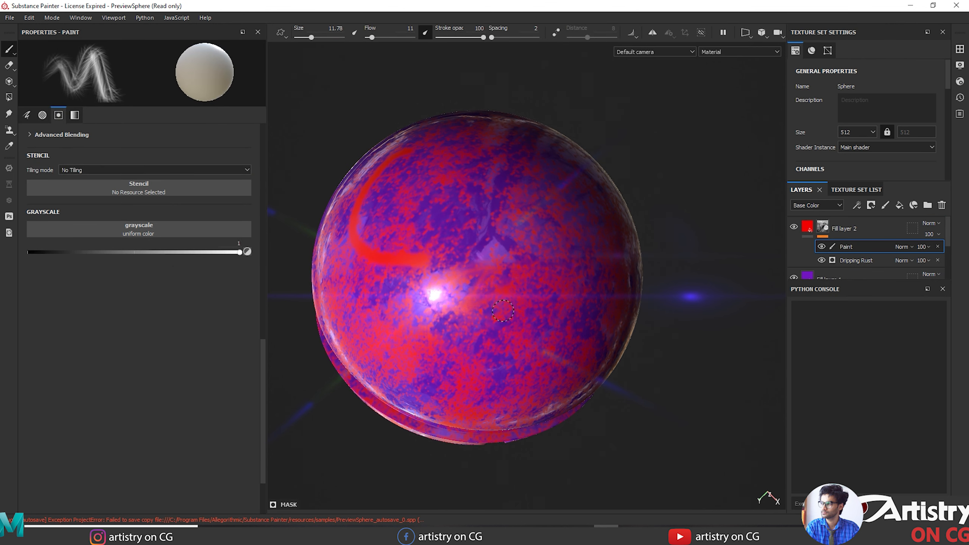
pyautogui.moveTo(453, 288)
pyautogui.mouseDown()
pyautogui.moveTo(457, 197)
pyautogui.moveTo(490, 263)
pyautogui.mouseUp()
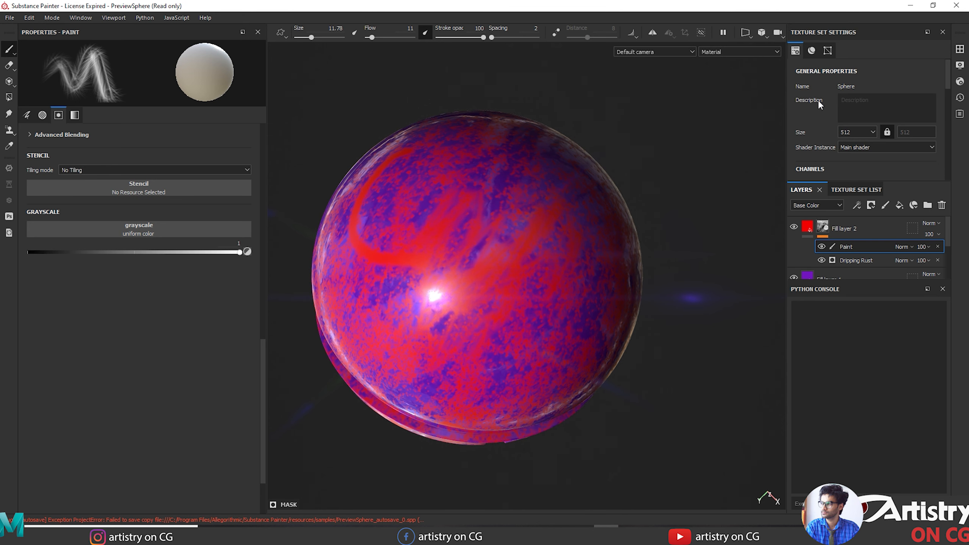
# Set the Sphere texture set's size to 2048 and check the feathered strokes on the sphere's smooth side.
pyautogui.click(859, 130)
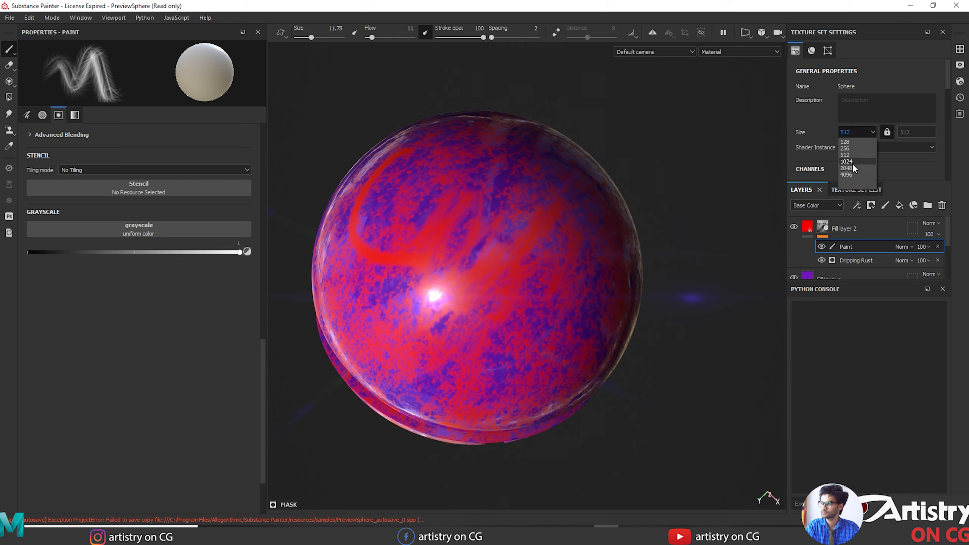
pyautogui.click(852, 168)
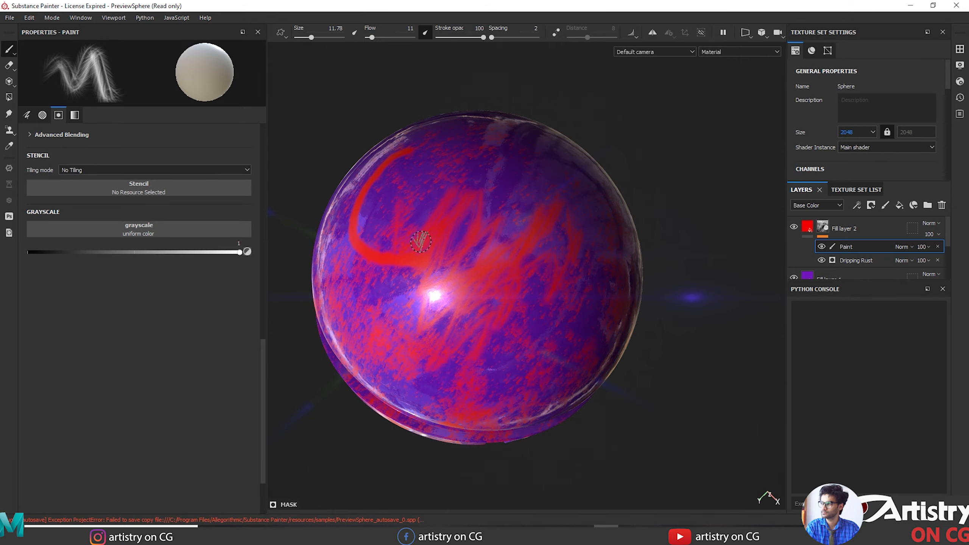
pyautogui.keyDown('alt'); pyautogui.moveTo(677, 183); pyautogui.dragTo(671, 245); pyautogui.keyUp('alt')
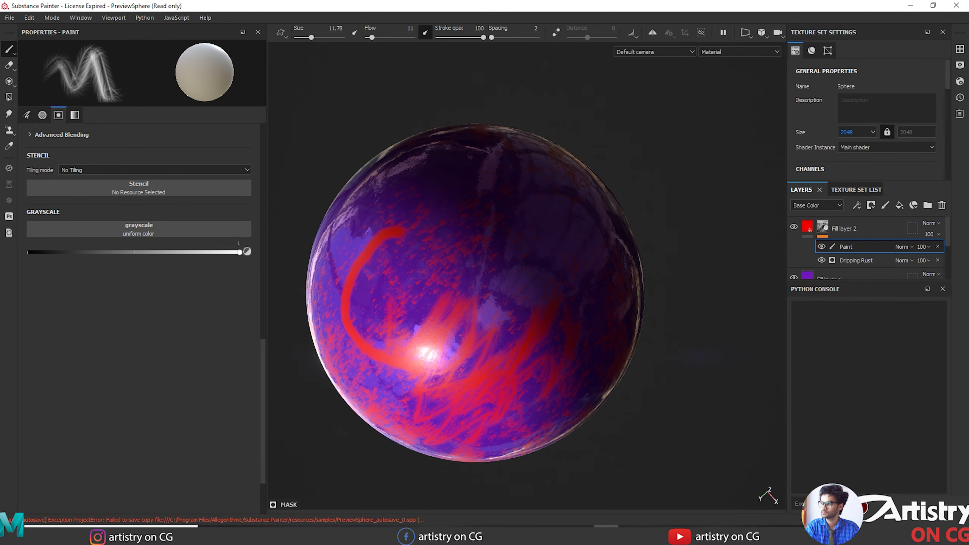
# Erase the middle of the feathered strokes in Fill layer 2's mask on the sphere's smooth side with the Eraser.
pyautogui.keyDown('alt'); pyautogui.moveTo(636, 189); pyautogui.dragTo(633, 216); pyautogui.keyUp('alt')
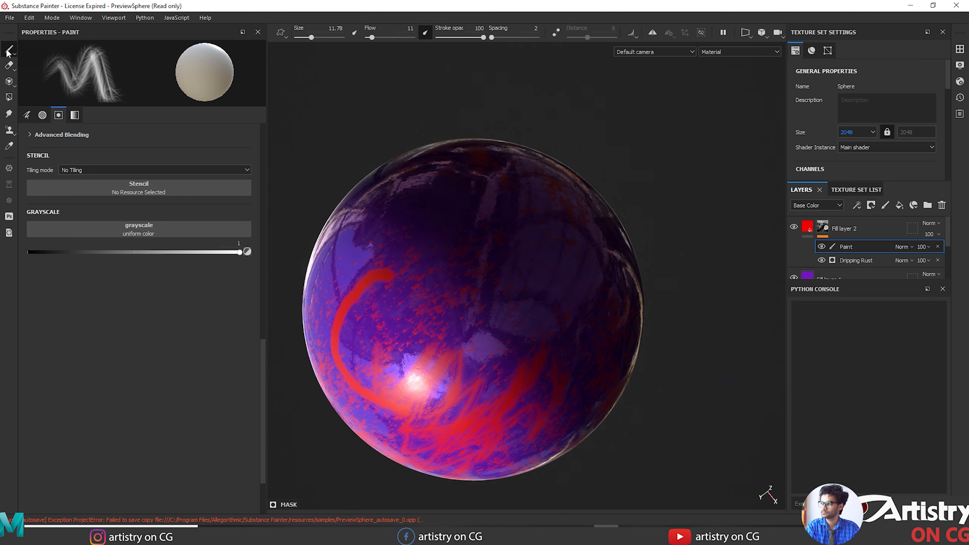
pyautogui.moveTo(7, 52)
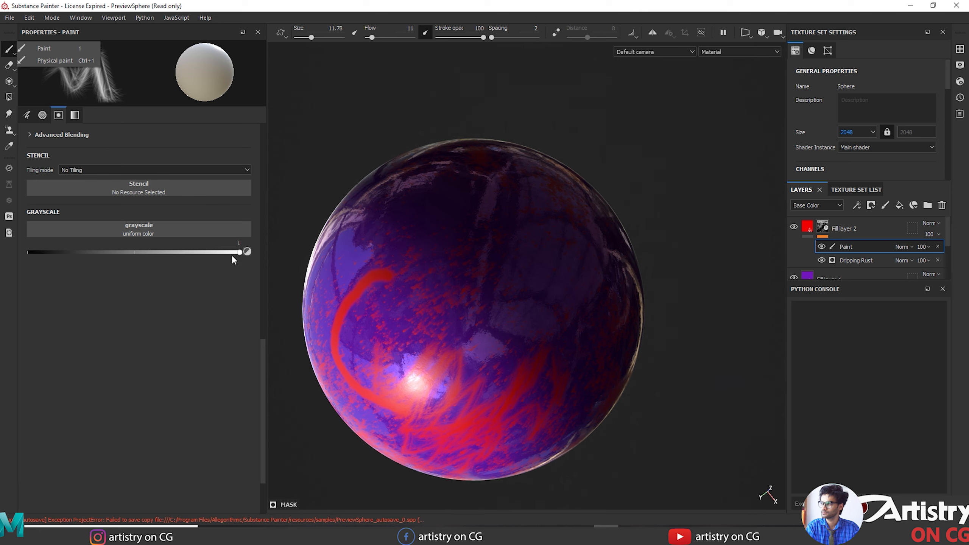
pyautogui.click(9, 66)
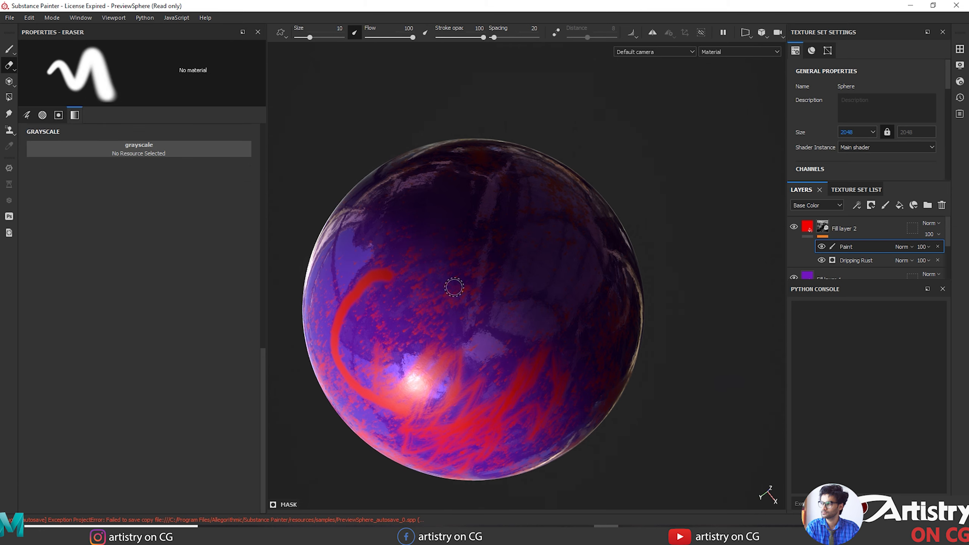
pyautogui.keyDown('alt'); pyautogui.moveTo(671, 426); pyautogui.dragTo(666, 361); pyautogui.keyUp('alt')
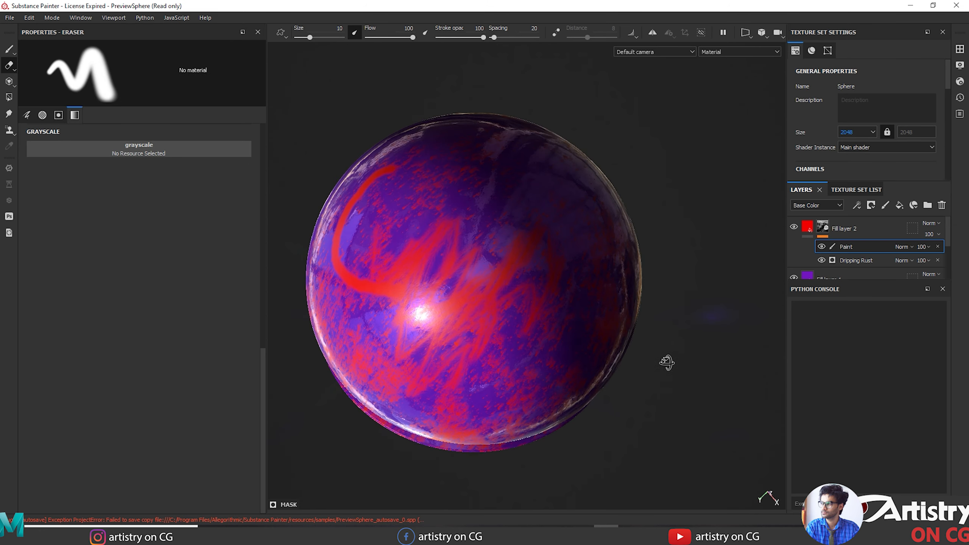
pyautogui.moveTo(439, 280); pyautogui.dragTo(458, 218)
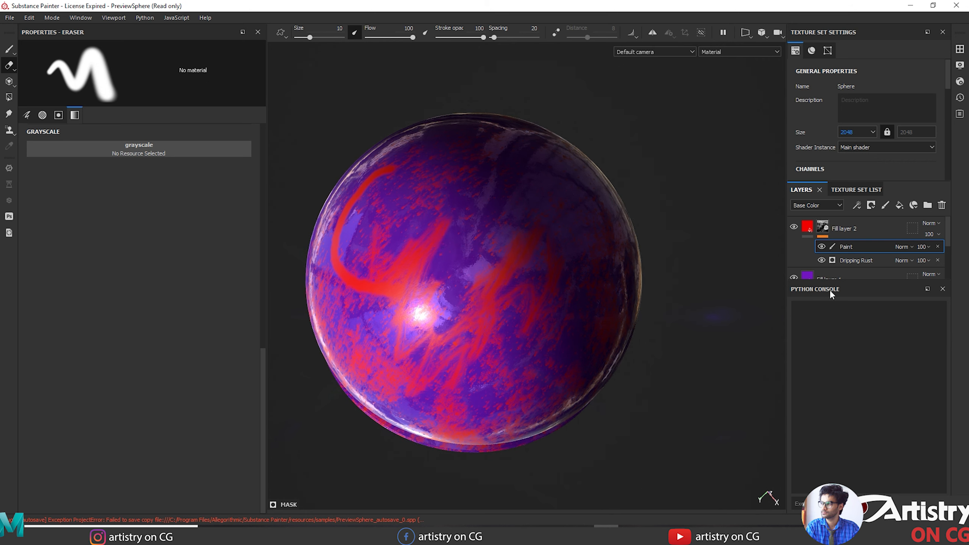
# Add a second Paint effect to Fill layer 2's mask and paint Fibers Feather strokes over the erased area.
pyautogui.click(856, 206)
pyautogui.click(875, 230)
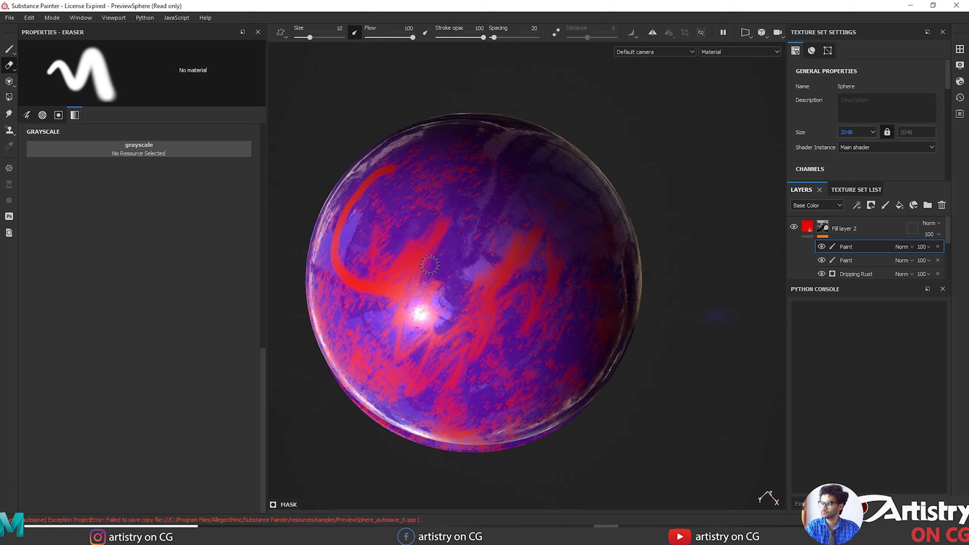
pyautogui.keyDown('alt'); pyautogui.moveTo(450, 272); pyautogui.dragTo(465, 250); pyautogui.keyUp('alt')
pyautogui.keyDown('alt'); pyautogui.moveTo(464, 251); pyautogui.dragTo(468, 260, button='middle'); pyautogui.keyUp('alt')
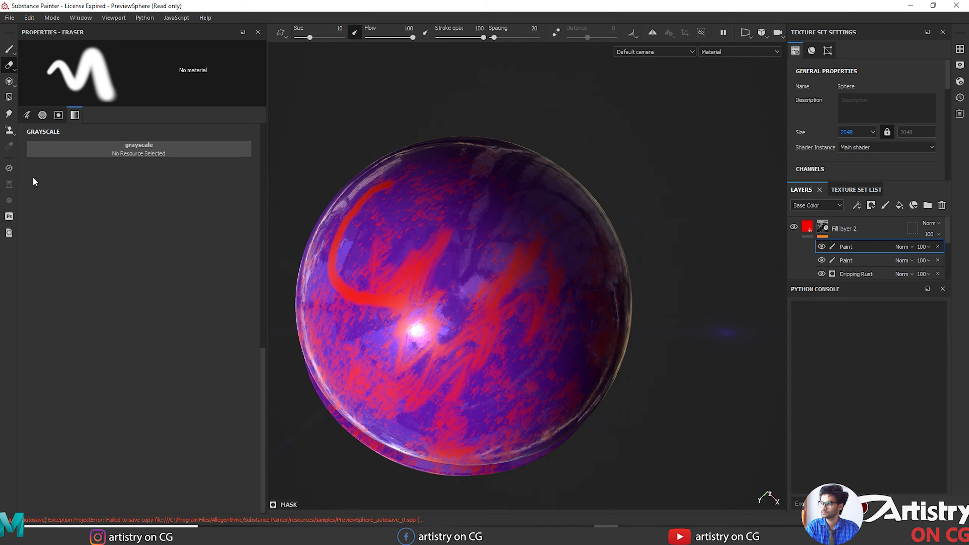
pyautogui.click(8, 51)
pyautogui.moveTo(406, 327)
pyautogui.mouseDown()
pyautogui.moveTo(477, 275)
pyautogui.moveTo(477, 245)
pyautogui.moveTo(414, 283)
pyautogui.mouseUp()
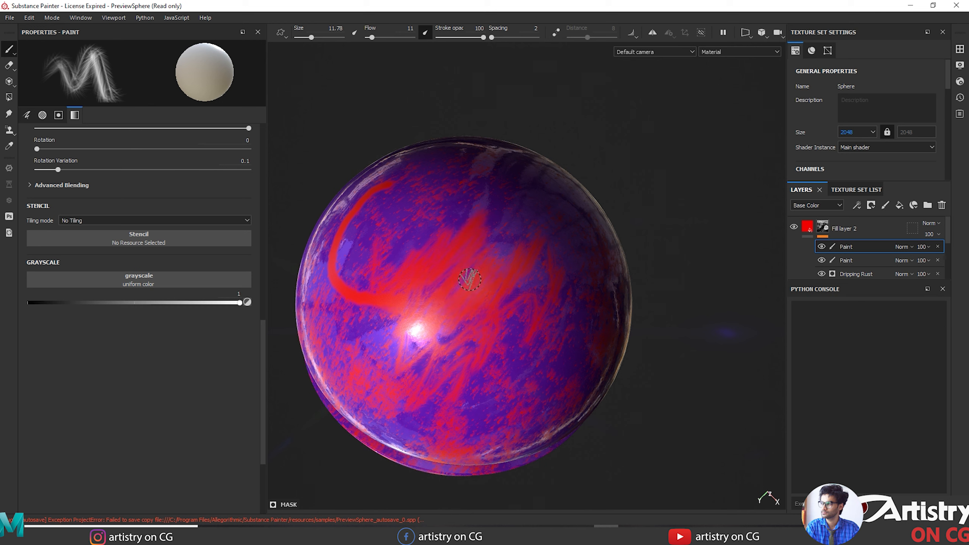
pyautogui.moveTo(469, 279)
pyautogui.mouseDown()
pyautogui.moveTo(454, 299)
pyautogui.moveTo(427, 263)
pyautogui.moveTo(438, 282)
pyautogui.moveTo(492, 272)
pyautogui.mouseUp()
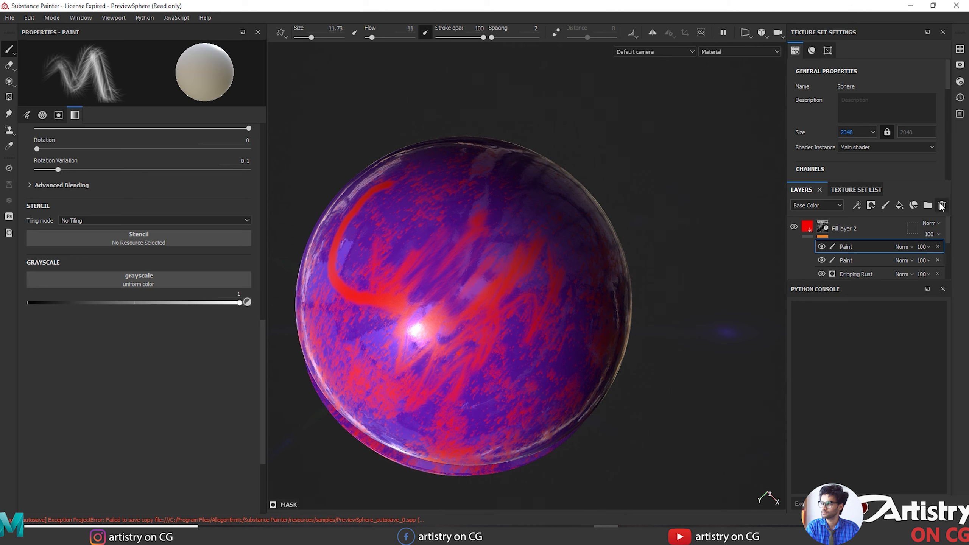
# Delete the upper Paint effect from Fill layer 2's mask and check the erased area on the smooth side.
pyautogui.click(941, 206)
pyautogui.moveTo(644, 174)
pyautogui.keyDown('alt'); pyautogui.mouseDown()
pyautogui.moveTo(625, 212)
pyautogui.moveTo(627, 248)
pyautogui.mouseUp(); pyautogui.keyUp('alt')
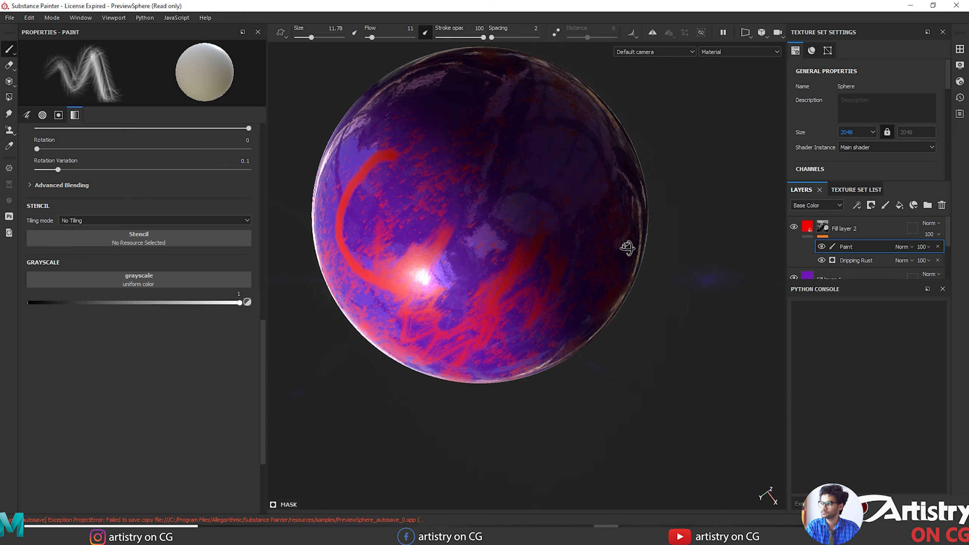
pyautogui.keyDown('alt'); pyautogui.moveTo(682, 261); pyautogui.dragTo(713, 156); pyautogui.keyUp('alt')
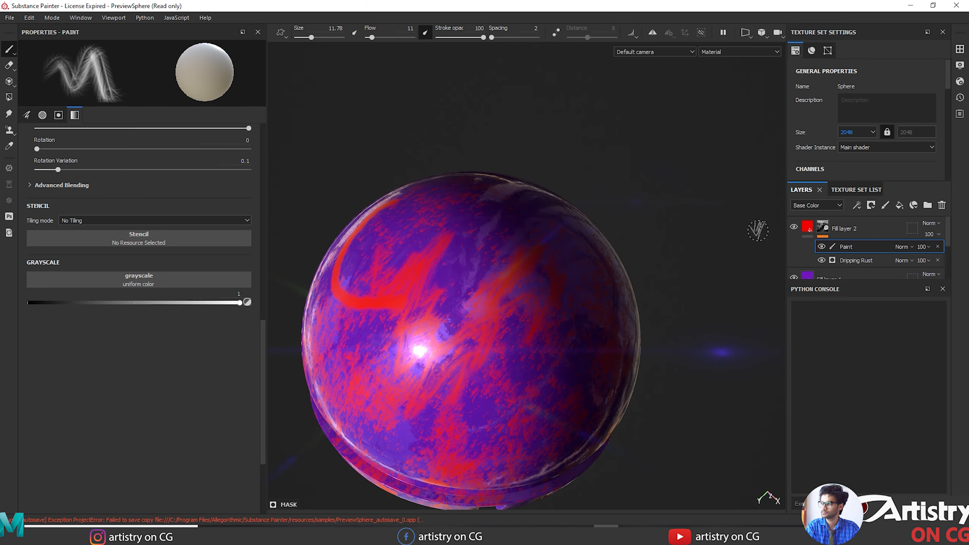
# Try the Color burn blending mode on the mask's Paint effect and set it back to Normal.
pyautogui.scroll(-3, 908, 247)
pyautogui.click(908, 248)
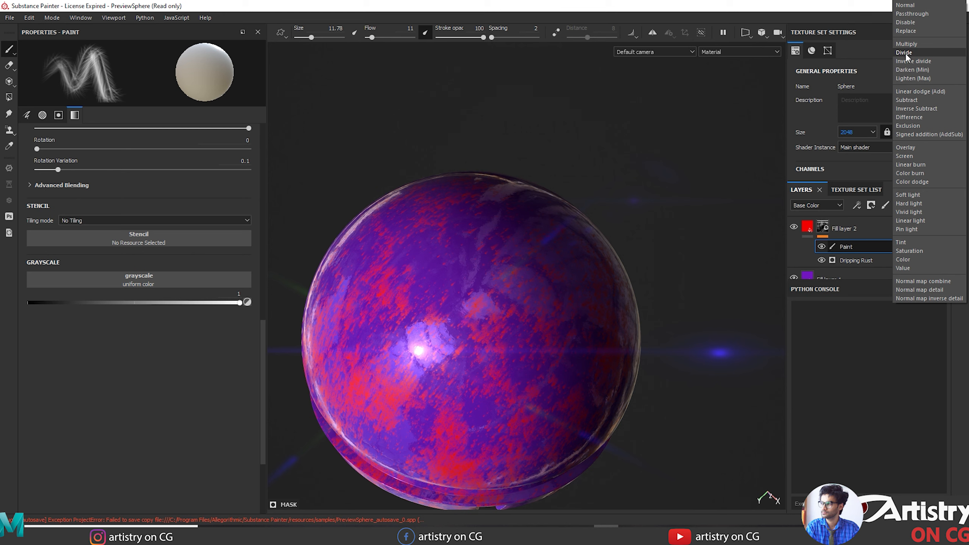
pyautogui.click(910, 173)
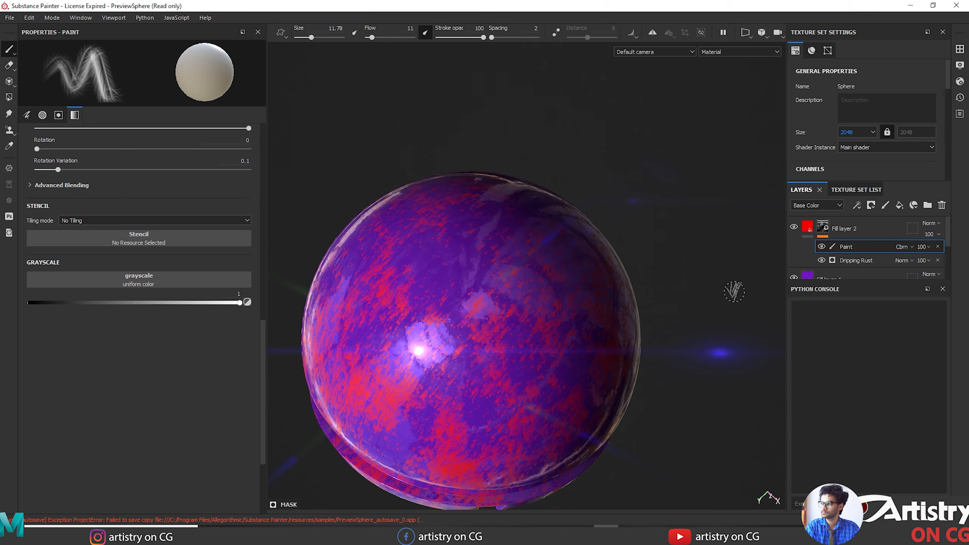
pyautogui.moveTo(722, 290)
pyautogui.keyDown('alt'); pyautogui.mouseDown()
pyautogui.moveTo(692, 320)
pyautogui.moveTo(742, 360)
pyautogui.moveTo(811, 303)
pyautogui.mouseUp(); pyautogui.keyUp('alt')
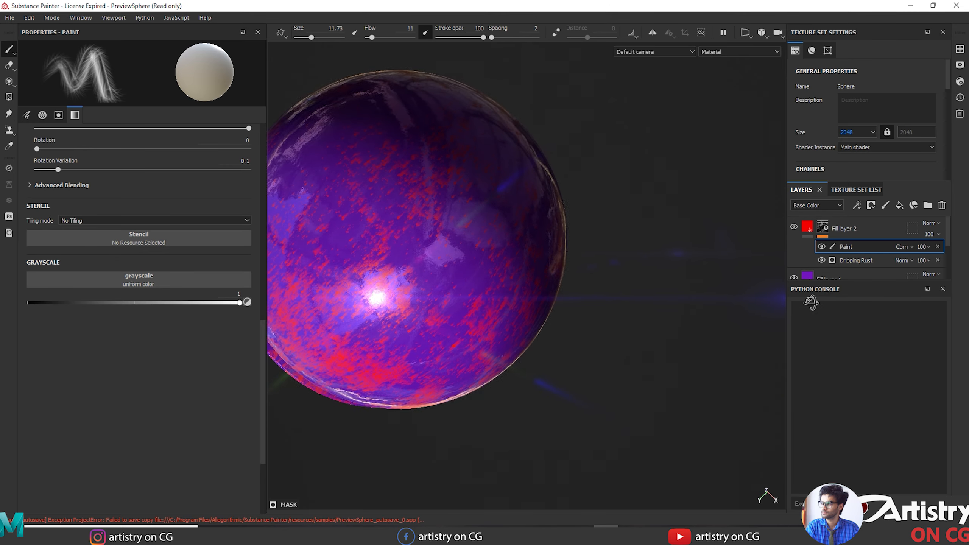
pyautogui.click(913, 254)
pyautogui.click(902, 10)
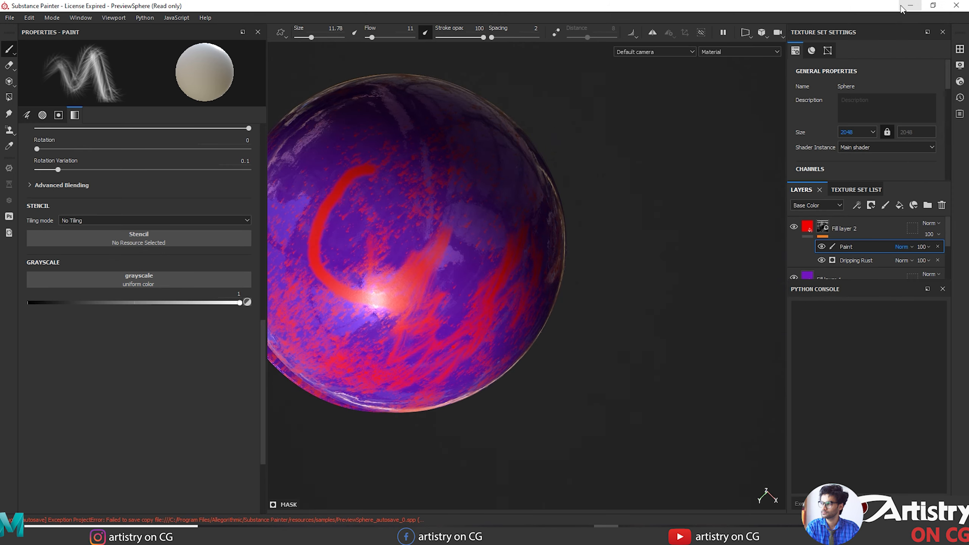
# Rotate the environment lighting onto the sphere's round face and examine its painted patterns from several angles.
pyautogui.keyDown('alt'); pyautogui.moveTo(684, 300); pyautogui.dragTo(621, 339); pyautogui.keyUp('alt')
pyautogui.keyDown('alt'); pyautogui.moveTo(620, 339); pyautogui.dragTo(448, 221, button='right'); pyautogui.keyUp('alt')
pyautogui.keyDown('alt'); pyautogui.moveTo(584, 242); pyautogui.dragTo(706, 306); pyautogui.keyUp('alt')
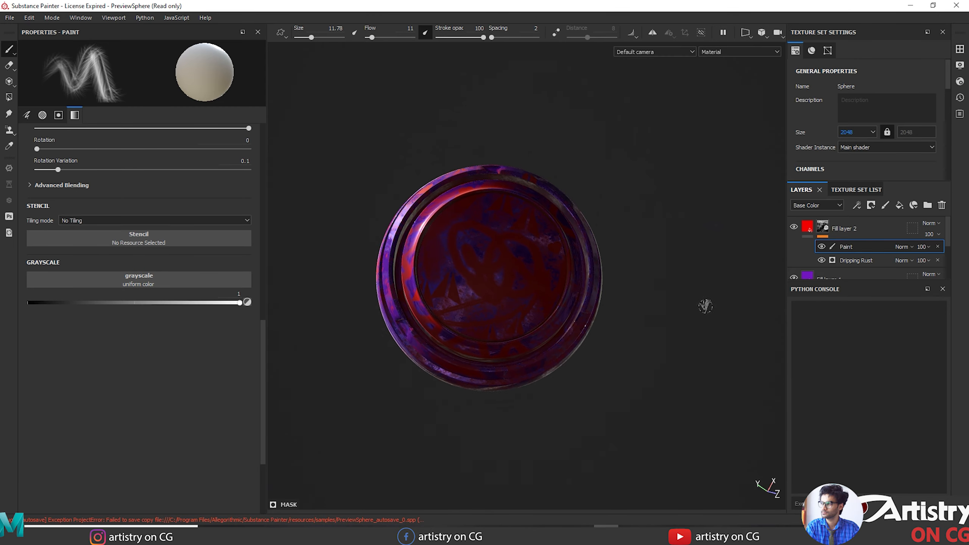
pyautogui.keyDown('shift'); pyautogui.moveTo(706, 306); pyautogui.dragTo(712, 406, button='right'); pyautogui.keyUp('shift')
pyautogui.keyDown('alt'); pyautogui.moveTo(696, 322); pyautogui.dragTo(707, 288); pyautogui.keyUp('alt')
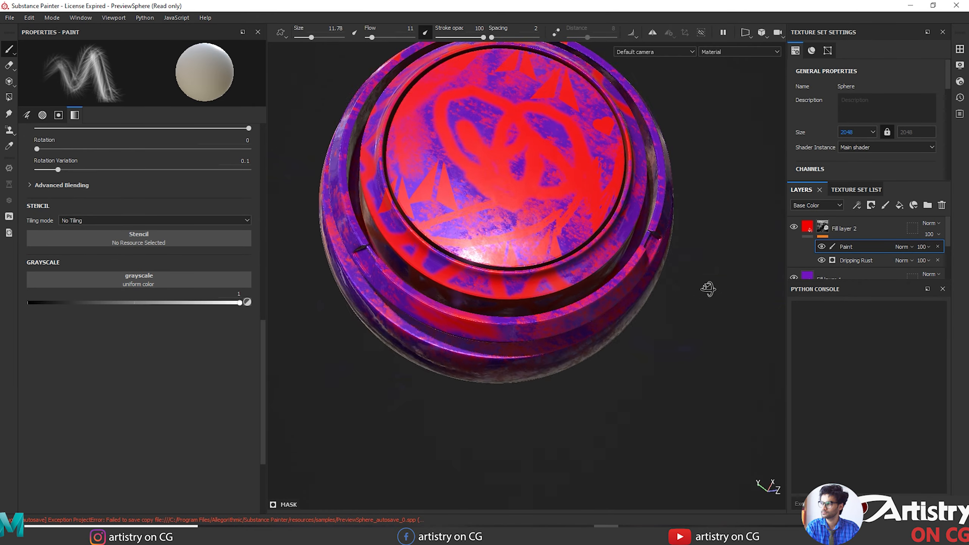
pyautogui.keyDown('alt'); pyautogui.moveTo(714, 229); pyautogui.dragTo(666, 344, button='middle'); pyautogui.keyUp('alt')
pyautogui.keyDown('alt'); pyautogui.moveTo(665, 344); pyautogui.dragTo(647, 264, button='right'); pyautogui.keyUp('alt')
pyautogui.keyDown('alt'); pyautogui.moveTo(647, 264); pyautogui.dragTo(664, 240, button='middle'); pyautogui.keyUp('alt')
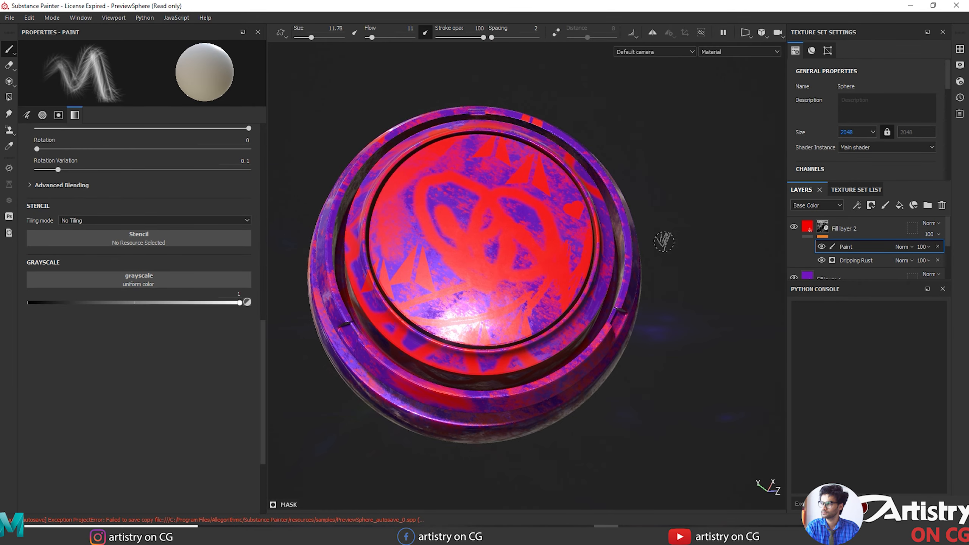
pyautogui.keyDown('alt'); pyautogui.moveTo(664, 241); pyautogui.dragTo(670, 270); pyautogui.keyUp('alt')
pyautogui.keyDown('alt'); pyautogui.moveTo(670, 270); pyautogui.dragTo(659, 265, button='right'); pyautogui.keyUp('alt')
pyautogui.keyDown('alt'); pyautogui.moveTo(659, 266); pyautogui.dragTo(672, 210, button='middle'); pyautogui.keyUp('alt')
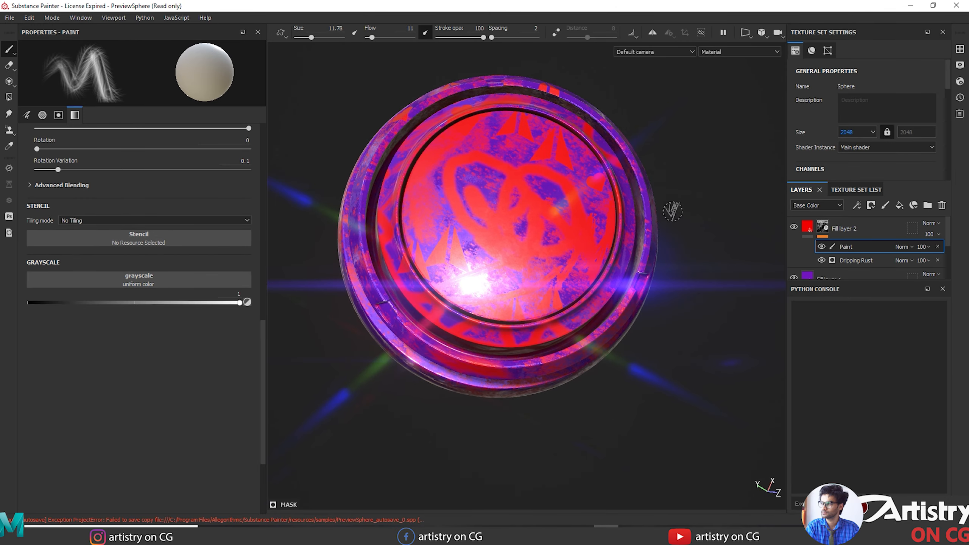
pyautogui.keyDown('alt'); pyautogui.moveTo(672, 211); pyautogui.dragTo(657, 186); pyautogui.keyUp('alt')
pyautogui.keyDown('alt'); pyautogui.moveTo(657, 186); pyautogui.dragTo(667, 217, button='right'); pyautogui.keyUp('alt')
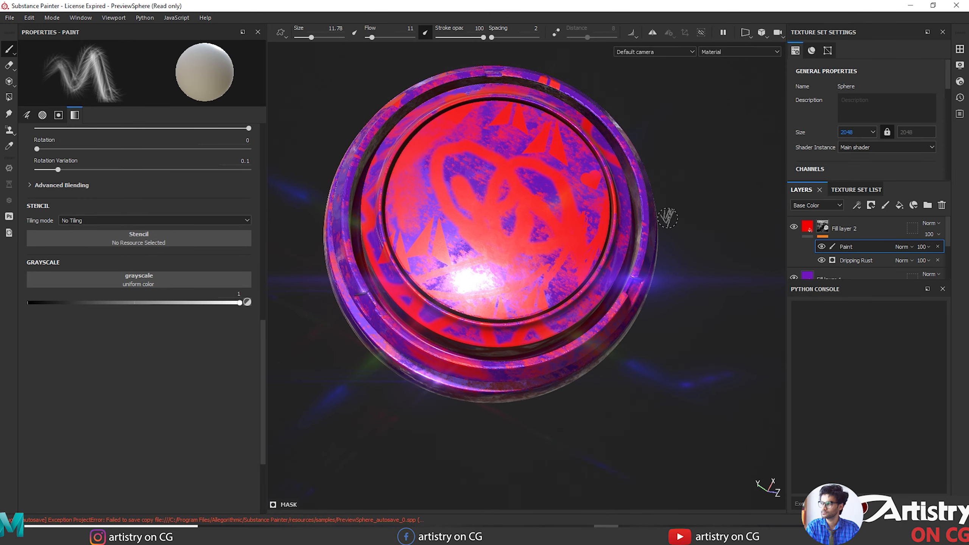
pyautogui.keyDown('alt'); pyautogui.moveTo(667, 216); pyautogui.dragTo(645, 223, button='middle'); pyautogui.keyUp('alt')
pyautogui.moveTo(645, 223)
pyautogui.keyDown('alt'); pyautogui.mouseDown()
pyautogui.moveTo(658, 234)
pyautogui.moveTo(653, 252)
pyautogui.moveTo(647, 233)
pyautogui.mouseUp(); pyautogui.keyUp('alt')
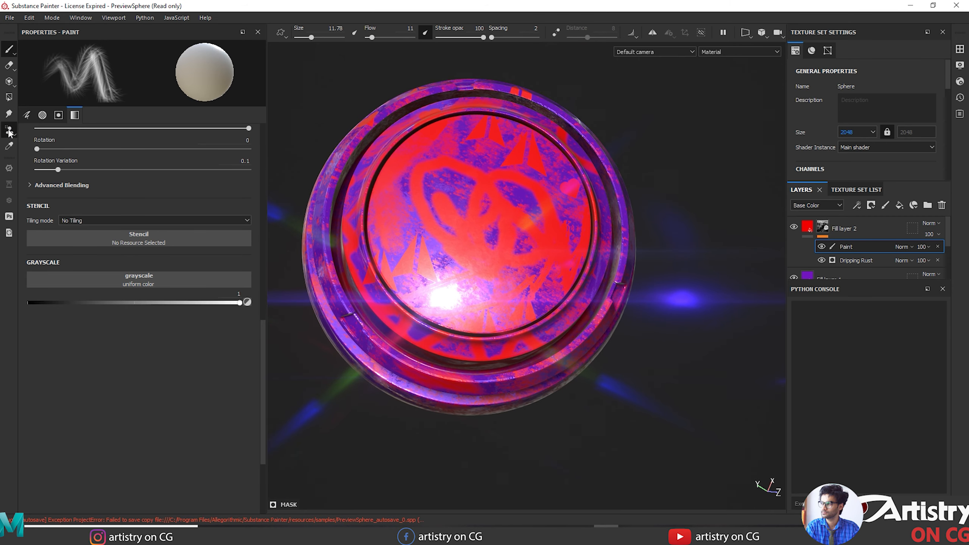
# Clone parts of the painted pattern across the sphere's round face in Fill layer 2's mask with the Clone tool.
pyautogui.click(9, 130)
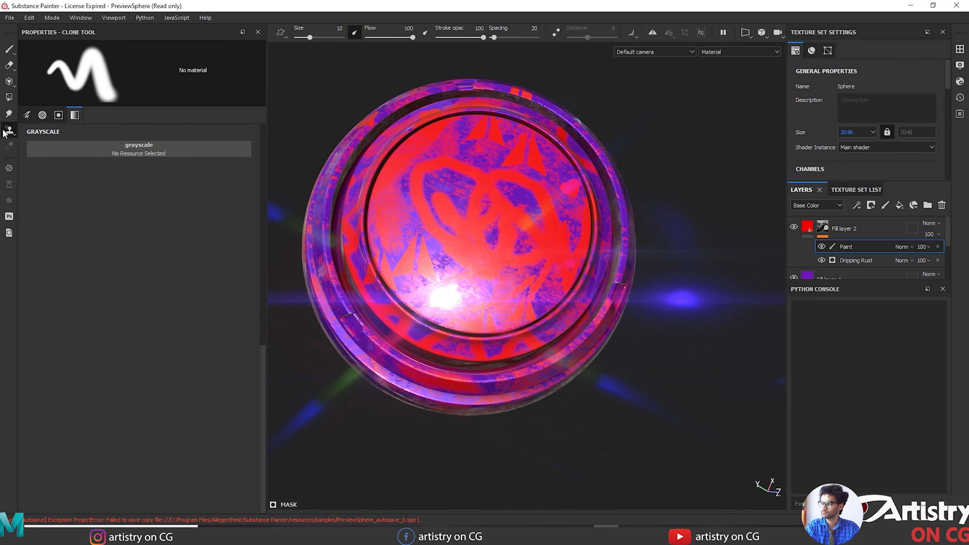
pyautogui.moveTo(6, 133)
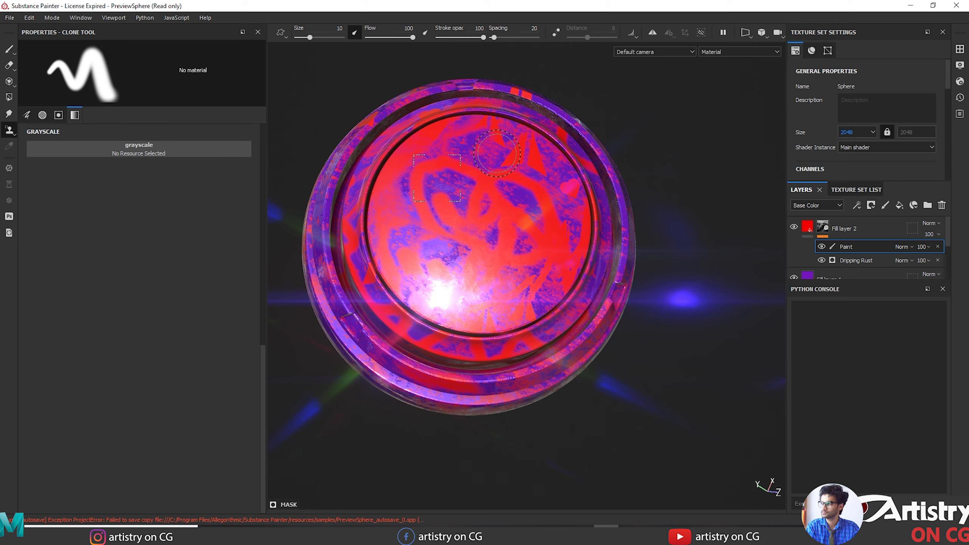
pyautogui.moveTo(504, 173)
pyautogui.mouseDown()
pyautogui.moveTo(538, 209)
pyautogui.moveTo(553, 296)
pyautogui.moveTo(571, 327)
pyautogui.mouseUp()
pyautogui.keyDown('alt'); pyautogui.moveTo(599, 388); pyautogui.dragTo(552, 275); pyautogui.keyUp('alt')
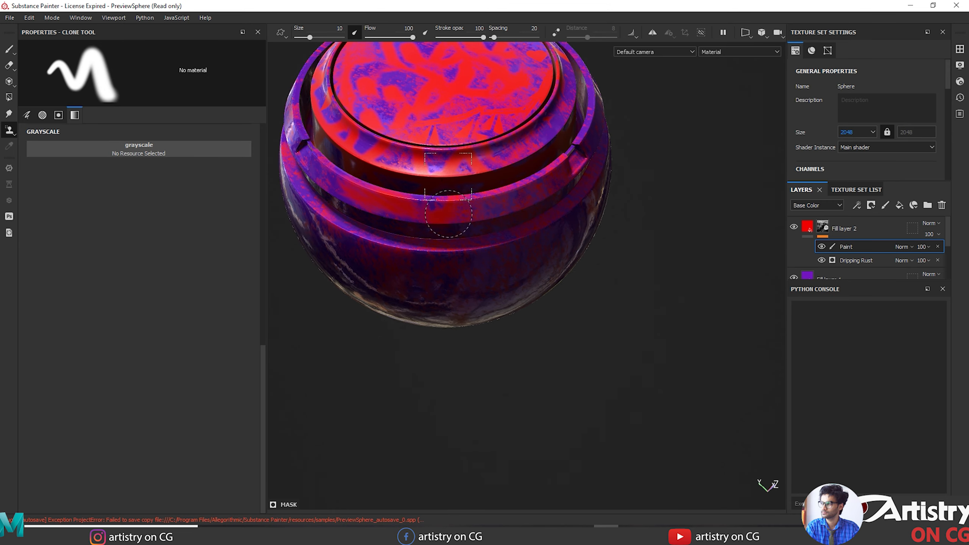
pyautogui.moveTo(558, 320)
pyautogui.keyDown('alt'); pyautogui.mouseDown()
pyautogui.moveTo(597, 385)
pyautogui.moveTo(573, 407)
pyautogui.mouseUp(); pyautogui.keyUp('alt')
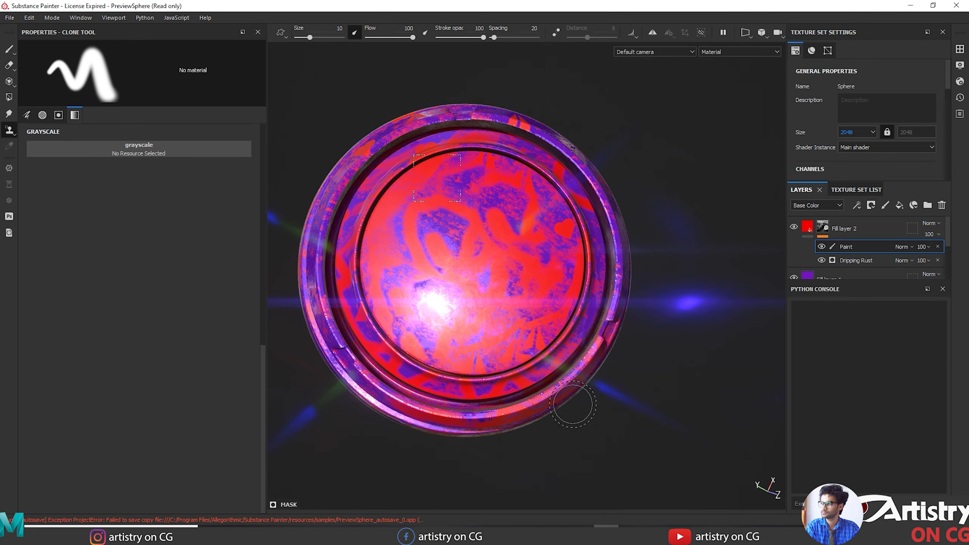
pyautogui.keyDown('alt'); pyautogui.moveTo(655, 443); pyautogui.dragTo(642, 424); pyautogui.keyUp('alt')
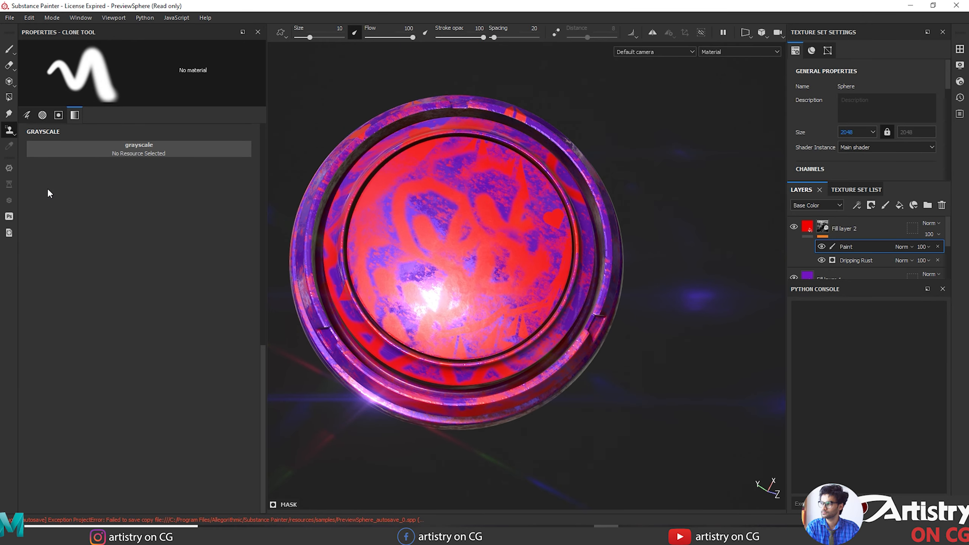
# Smudge the painted shapes on the sphere's round face in Fill layer 2's mask and check the blended areas.
pyautogui.click(9, 114)
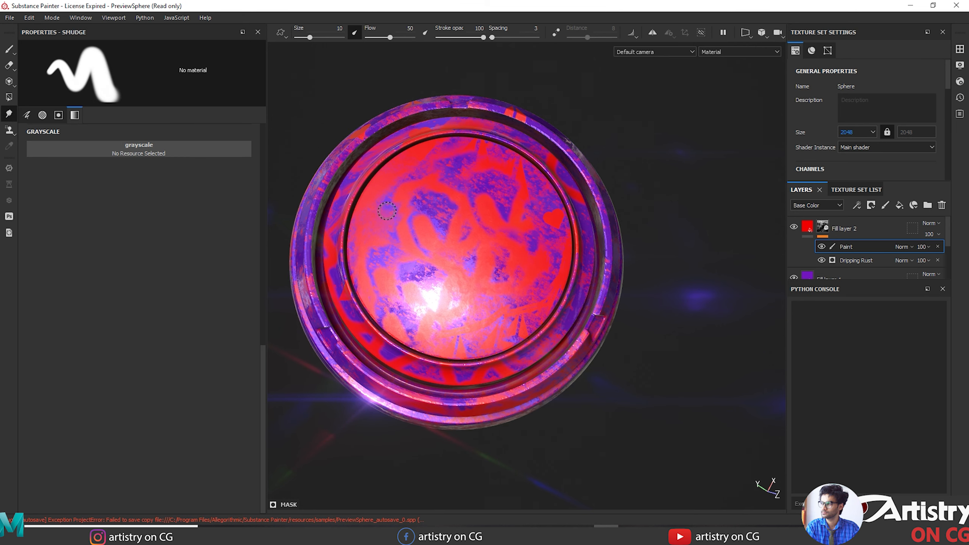
pyautogui.scroll(5, 398, 204)
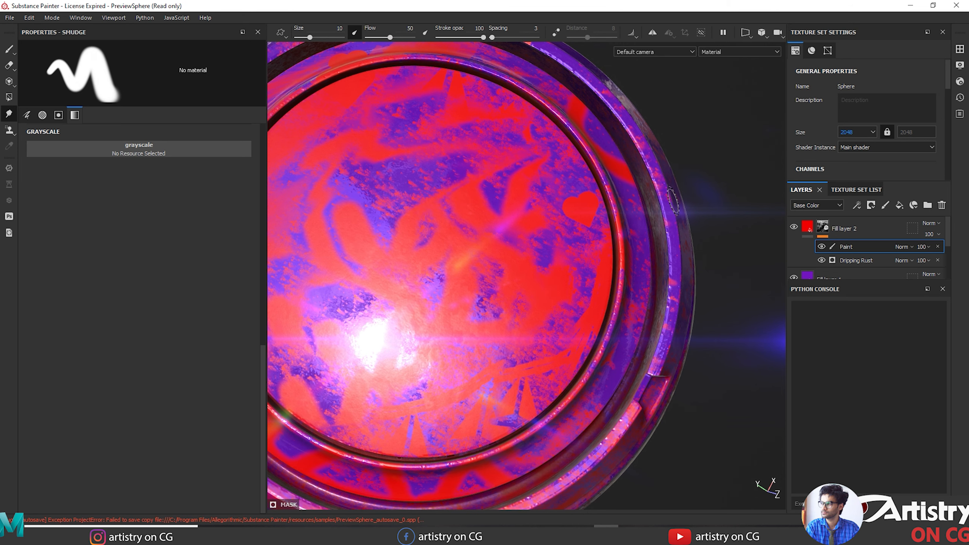
pyautogui.keyDown('shift'); pyautogui.moveTo(672, 201); pyautogui.dragTo(743, 227, button='right'); pyautogui.keyUp('shift')
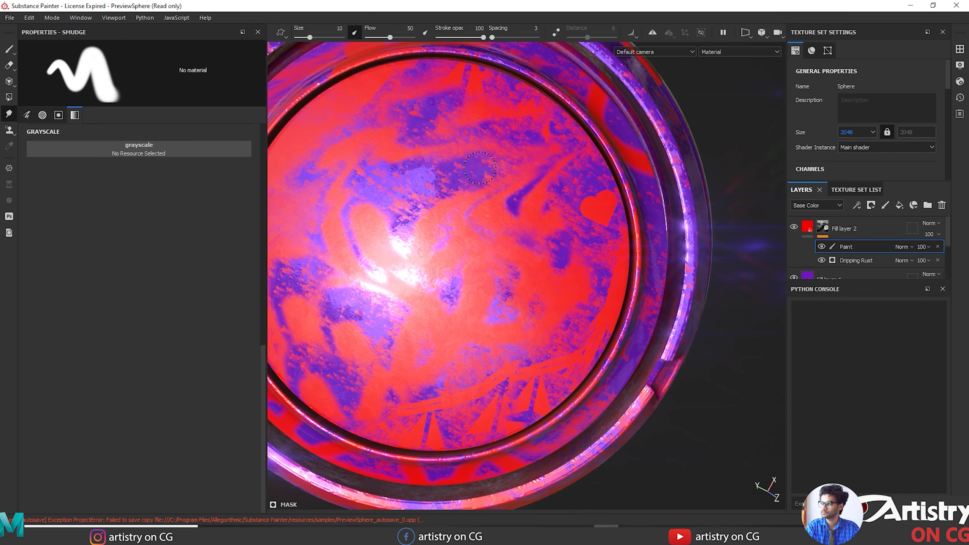
pyautogui.keyDown('alt'); pyautogui.moveTo(722, 156); pyautogui.dragTo(707, 117); pyautogui.keyUp('alt')
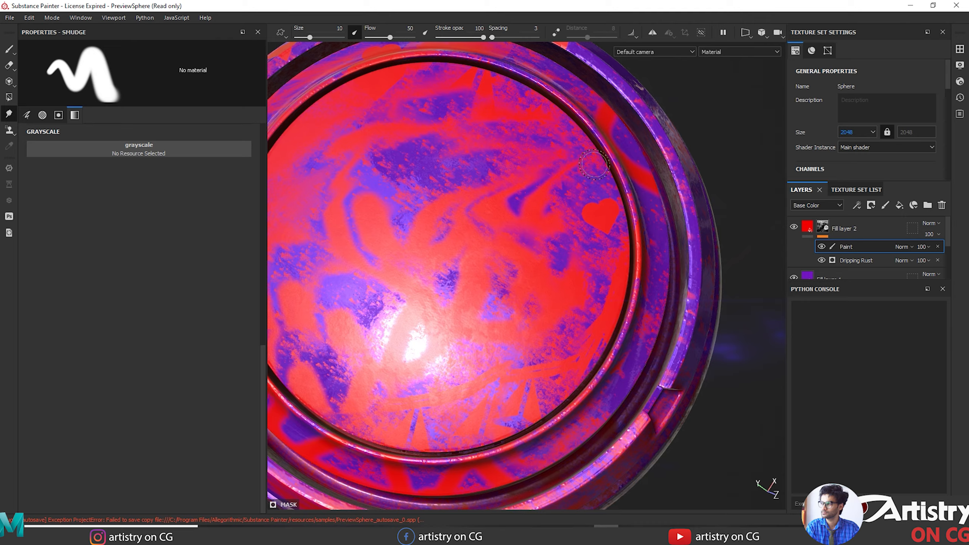
pyautogui.moveTo(719, 218)
pyautogui.keyDown('alt'); pyautogui.mouseDown()
pyautogui.moveTo(511, 165)
pyautogui.moveTo(608, 229)
pyautogui.moveTo(627, 173)
pyautogui.moveTo(615, 198)
pyautogui.mouseUp(); pyautogui.keyUp('alt')
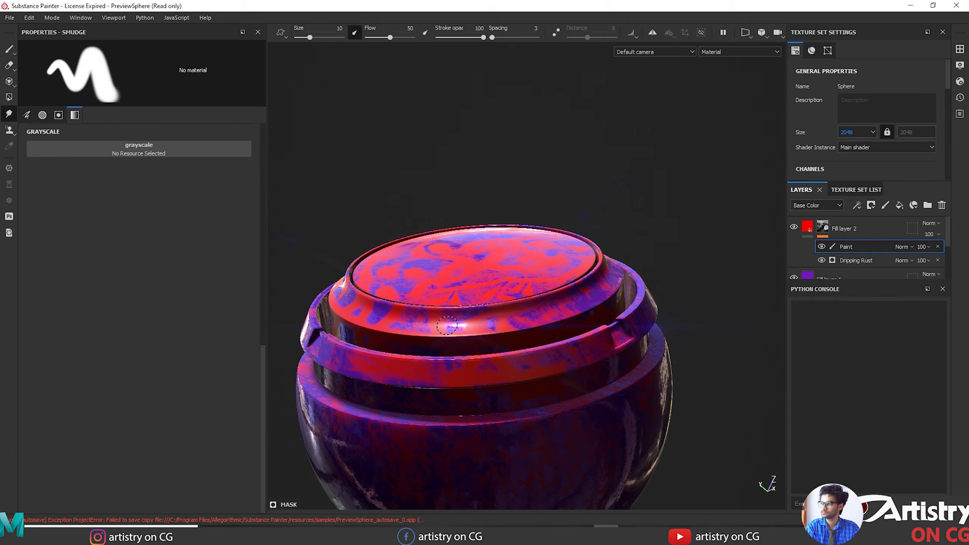
pyautogui.keyDown('alt'); pyautogui.moveTo(551, 297); pyautogui.dragTo(626, 217); pyautogui.keyUp('alt')
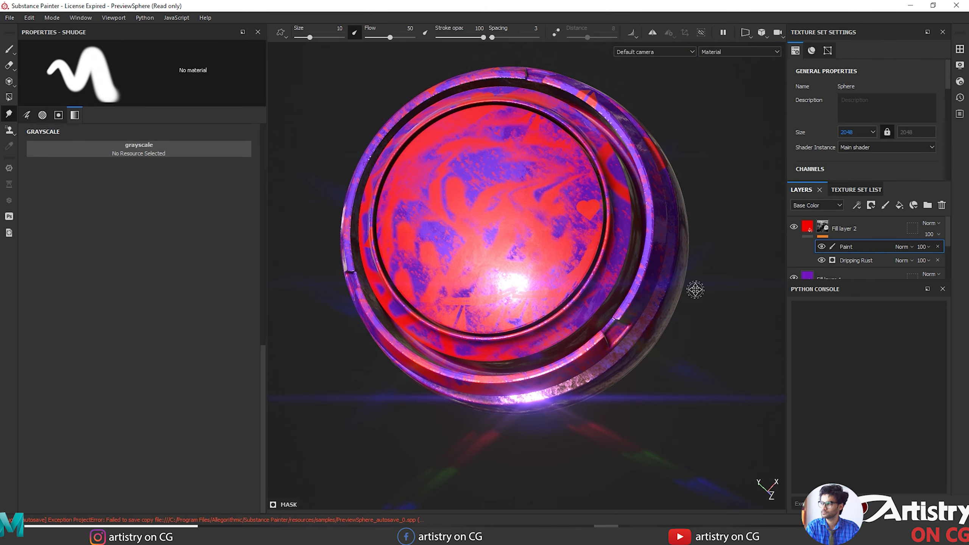
pyautogui.moveTo(694, 288)
pyautogui.keyDown('alt'); pyautogui.mouseDown()
pyautogui.moveTo(627, 264)
pyautogui.moveTo(618, 308)
pyautogui.moveTo(617, 244)
pyautogui.moveTo(708, 260)
pyautogui.moveTo(700, 301)
pyautogui.moveTo(679, 243)
pyautogui.moveTo(658, 266)
pyautogui.moveTo(700, 284)
pyautogui.moveTo(687, 293)
pyautogui.mouseUp(); pyautogui.keyUp('alt')
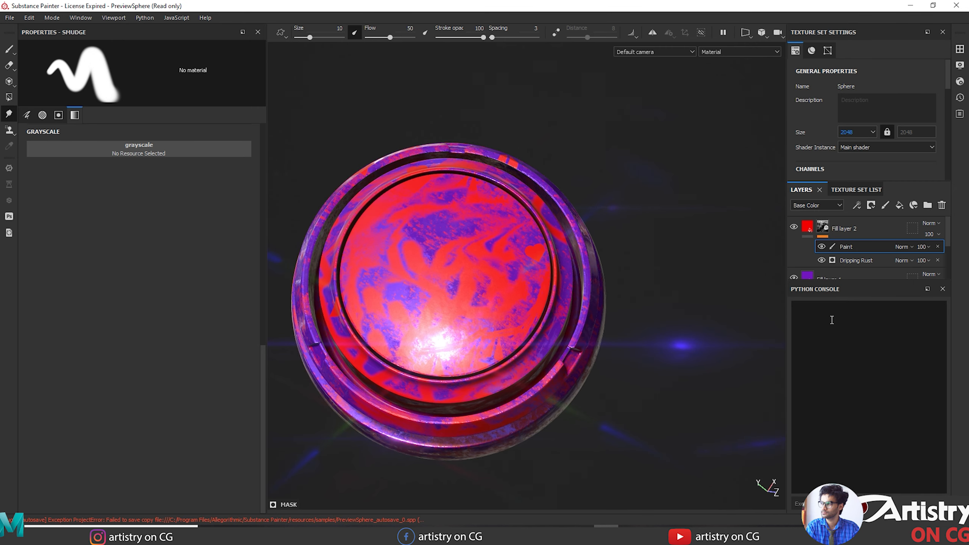
# Add another Paint effect to Fill layer 2's mask and choose the Polygon Fill tool.
pyautogui.click(861, 205)
pyautogui.click(875, 231)
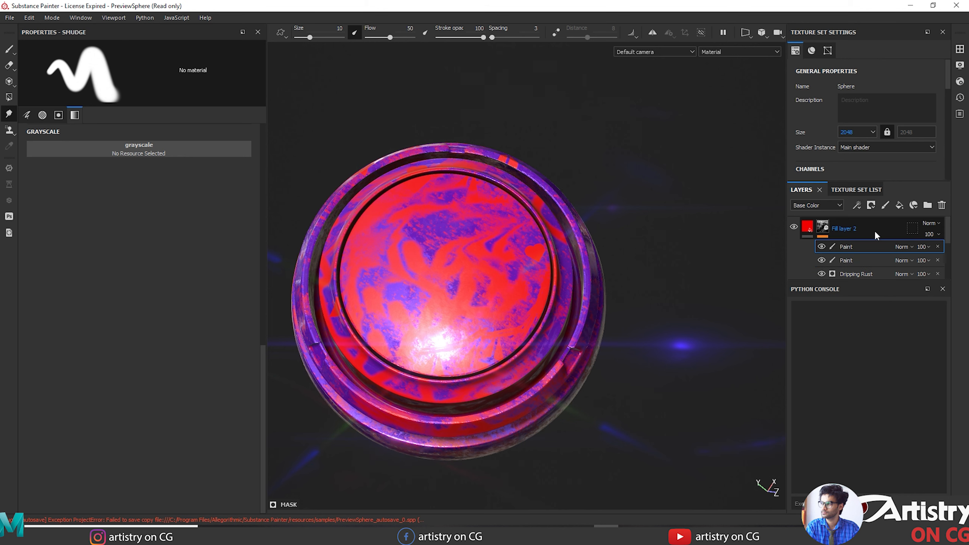
pyautogui.click(9, 97)
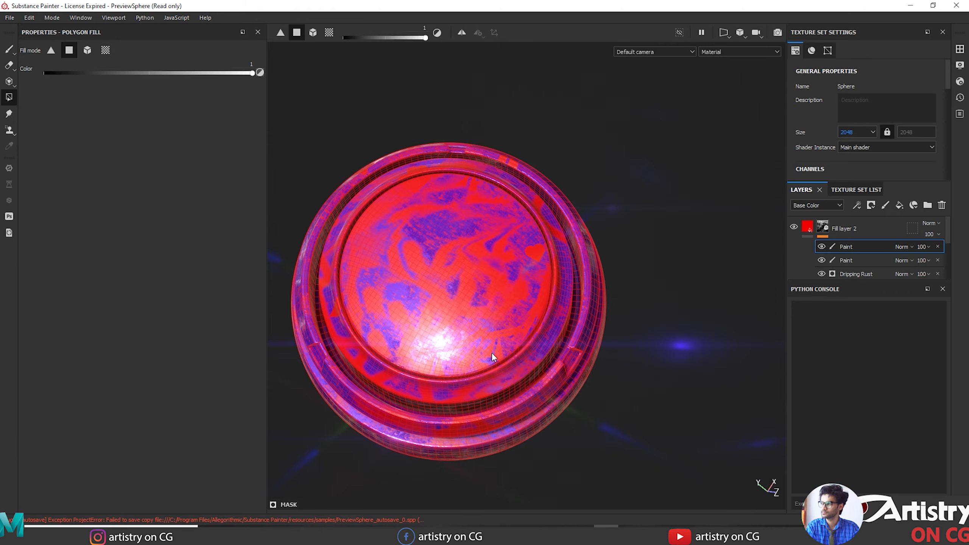
# Try Polygon Fill's triangle and quad fill modes on the sphere's lower body and examine its wireframe.
pyautogui.keyDown('alt'); pyautogui.moveTo(492, 357); pyautogui.dragTo(556, 171); pyautogui.keyUp('alt')
pyautogui.click(51, 51)
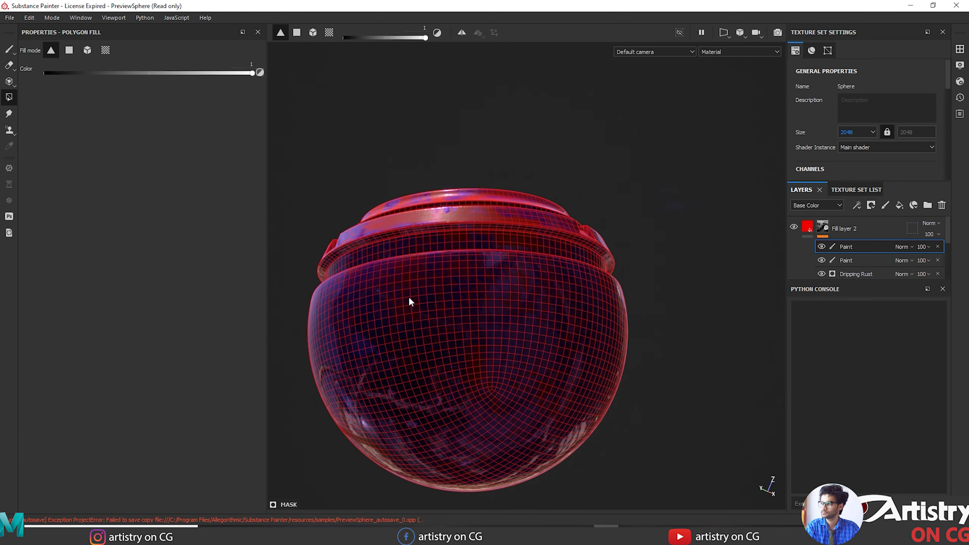
pyautogui.keyDown('alt'); pyautogui.moveTo(529, 234); pyautogui.dragTo(462, 207); pyautogui.keyUp('alt')
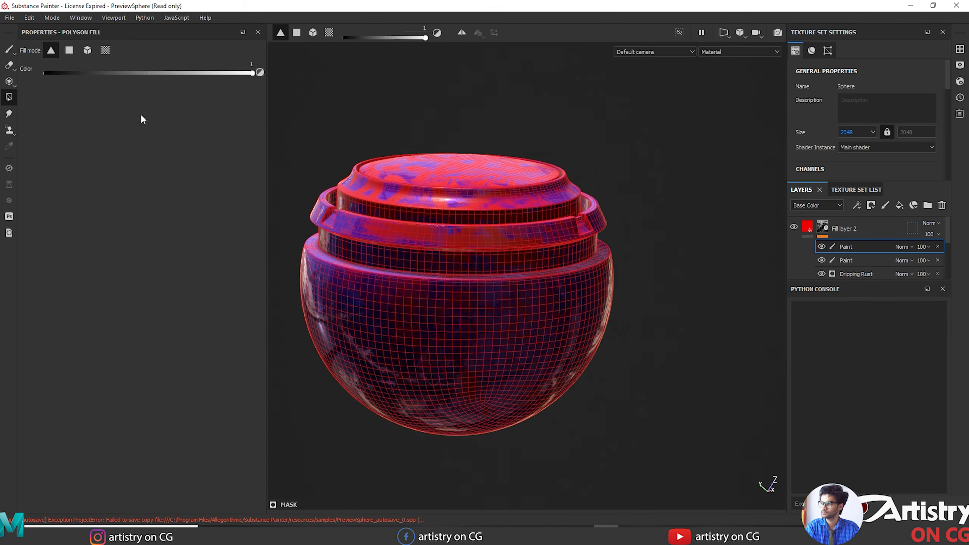
pyautogui.click(70, 50)
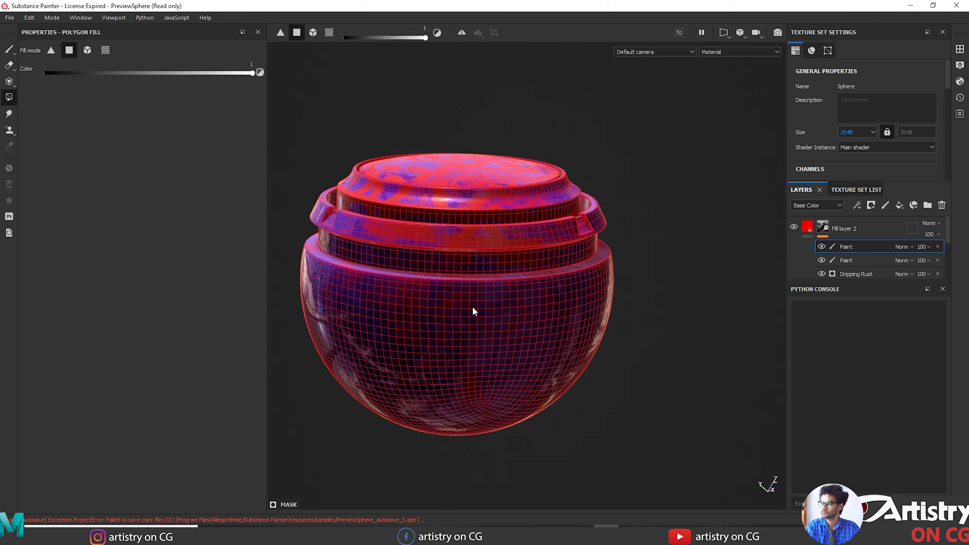
pyautogui.keyDown('alt'); pyautogui.moveTo(474, 311); pyautogui.dragTo(472, 263); pyautogui.keyUp('alt')
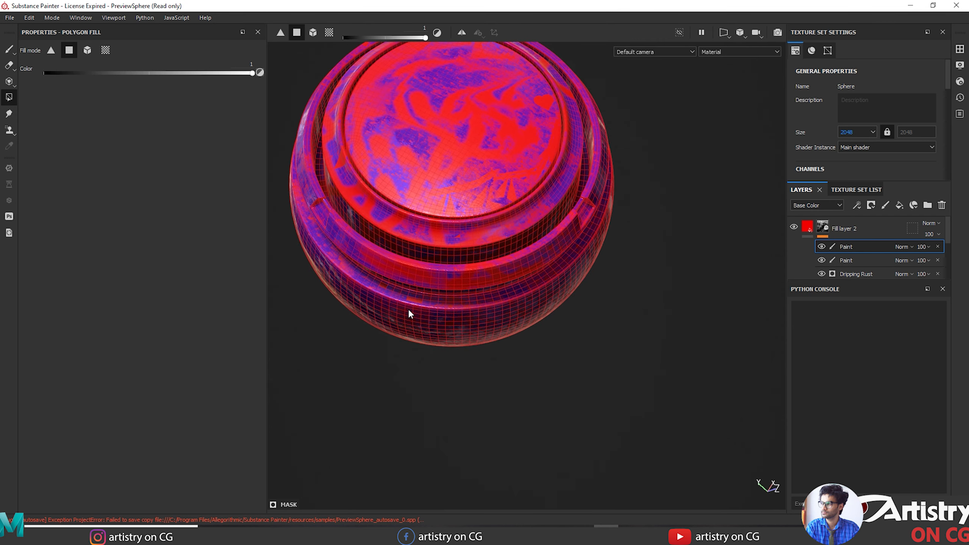
pyautogui.keyDown('alt'); pyautogui.moveTo(408, 314); pyautogui.dragTo(438, 322, button='right'); pyautogui.keyUp('alt')
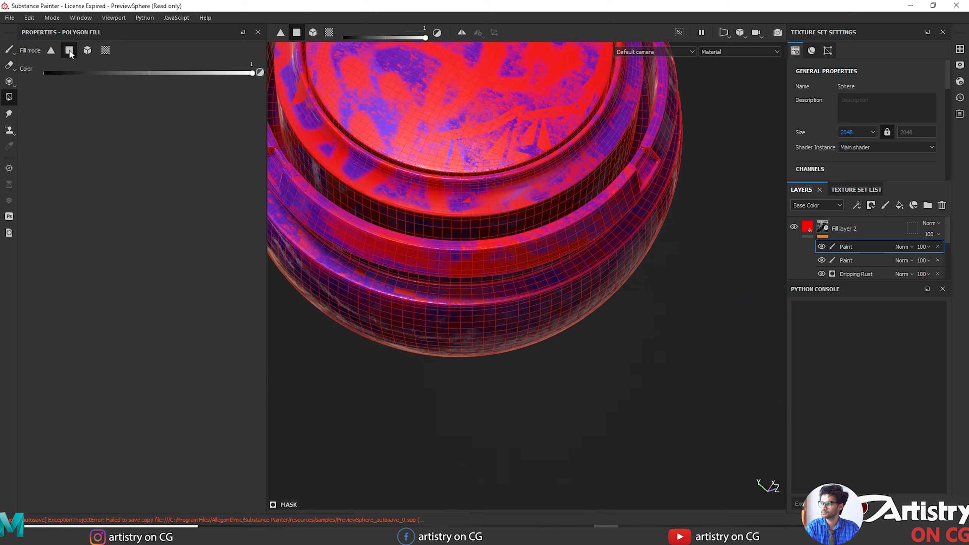
# Try filling the sphere's outer body and round face with value 1 in mesh fill mode, and undo both fills.
pyautogui.click(404, 292)
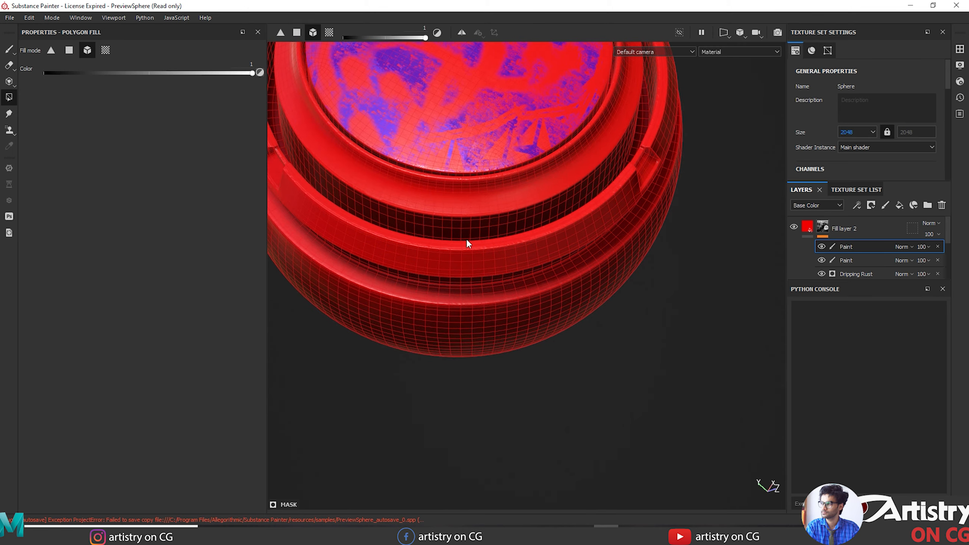
pyautogui.keyDown('alt'); pyautogui.moveTo(599, 374); pyautogui.dragTo(588, 442, button='middle'); pyautogui.keyUp('alt')
pyautogui.keyDown('alt'); pyautogui.moveTo(588, 442); pyautogui.dragTo(478, 174); pyautogui.keyUp('alt')
pyautogui.click(497, 178)
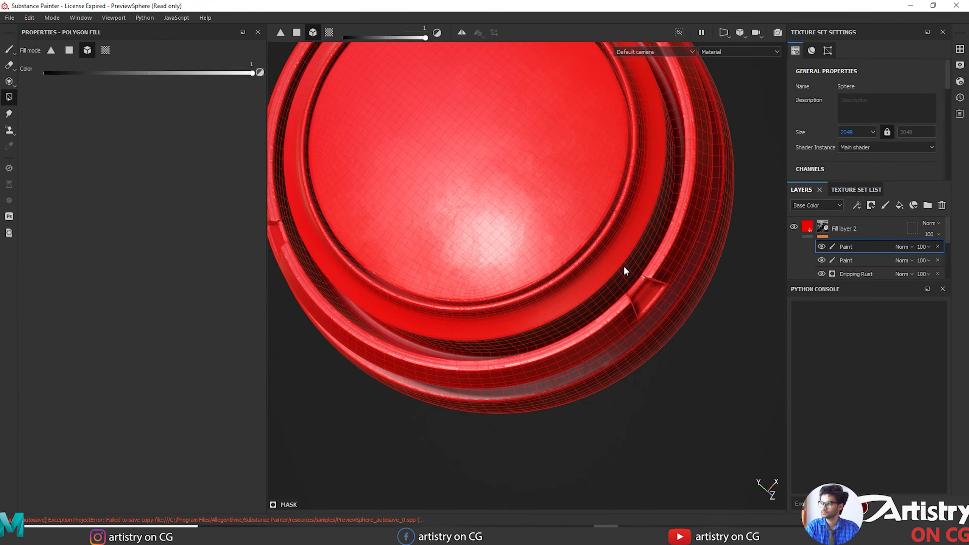
pyautogui.hotkey('ctrl', 'z')
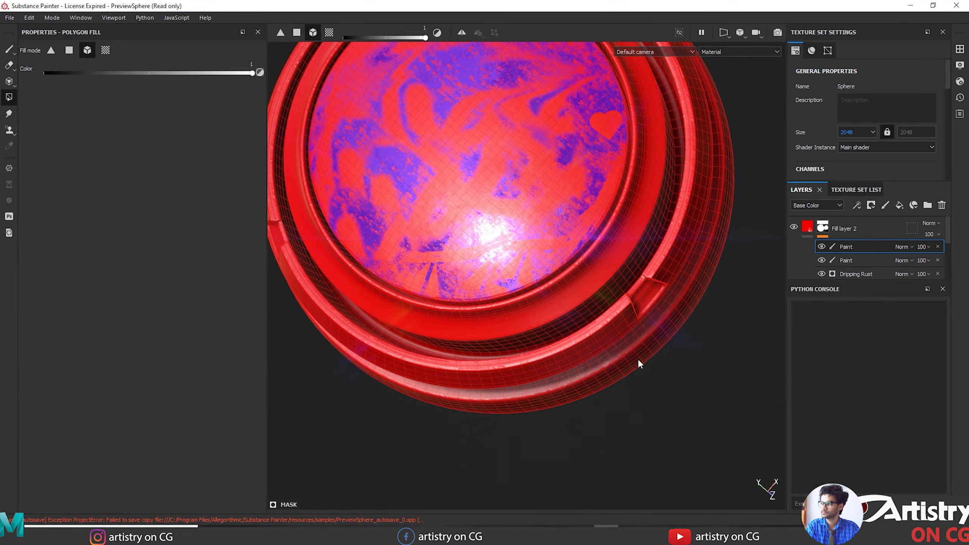
pyautogui.hotkey('ctrl', 'z')
# Fill only the sphere's round face with value 1 in mesh fill mode and check it from several angles.
pyautogui.click(509, 181)
pyautogui.keyDown('alt'); pyautogui.moveTo(594, 421); pyautogui.dragTo(674, 425); pyautogui.keyUp('alt')
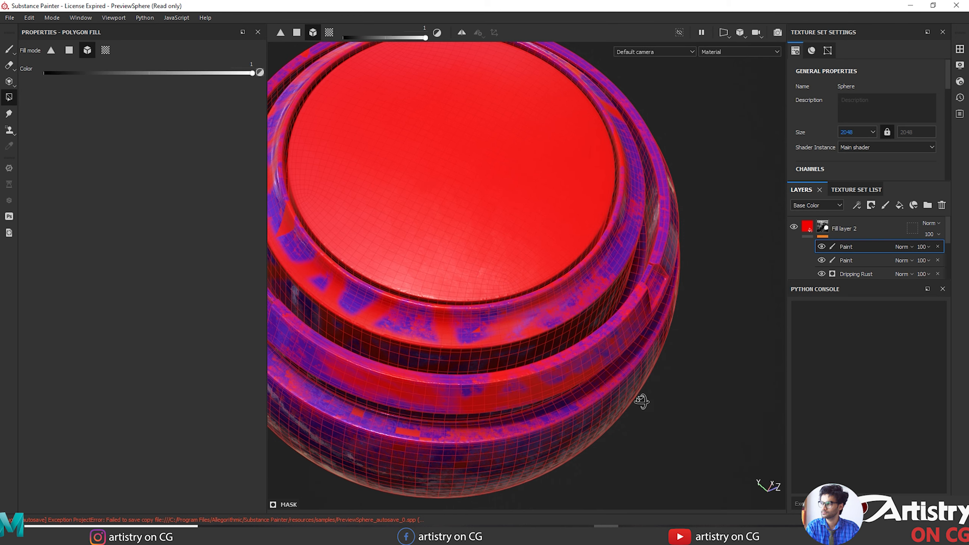
pyautogui.keyDown('alt'); pyautogui.moveTo(642, 401); pyautogui.dragTo(432, 278); pyautogui.keyUp('alt')
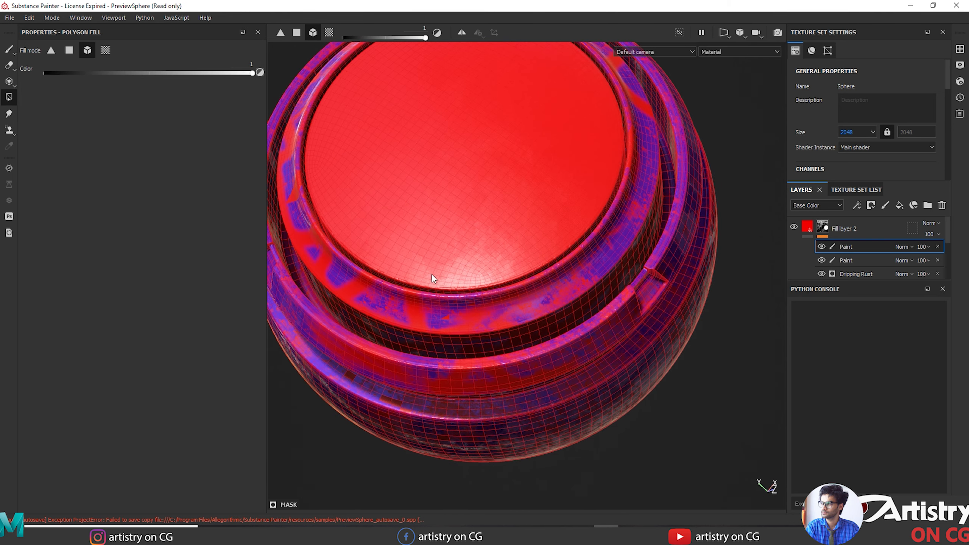
# Fill the round face with value 0 using Polygon Fill's UV chunk mode.
pyautogui.click(105, 51)
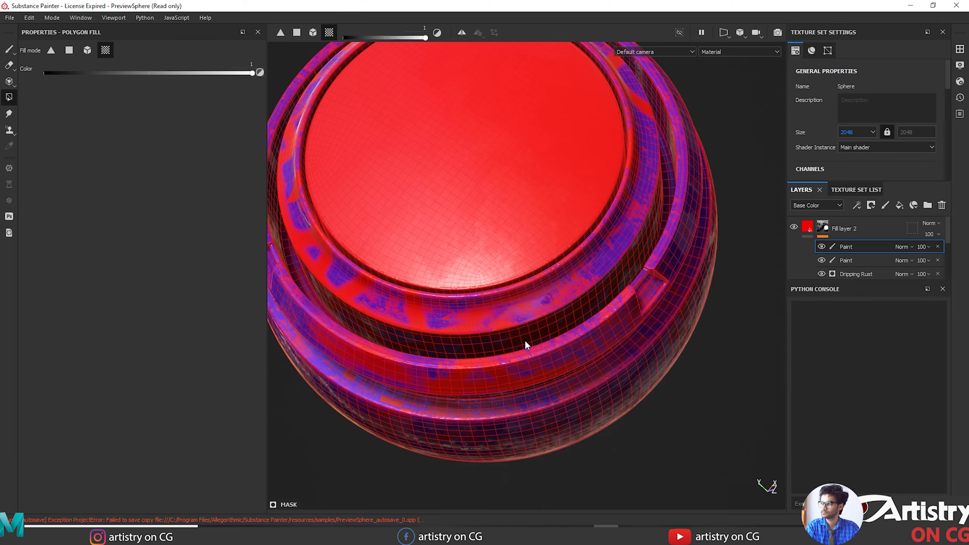
pyautogui.keyDown('alt'); pyautogui.moveTo(648, 414); pyautogui.dragTo(608, 338); pyautogui.keyUp('alt')
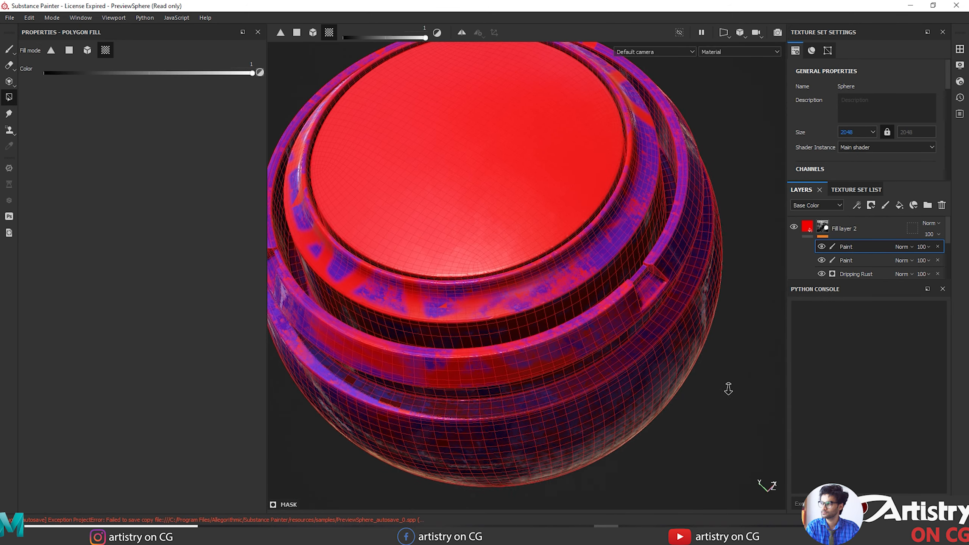
pyautogui.scroll(-3, 534, 267)
pyautogui.press('x')
pyautogui.click(531, 219)
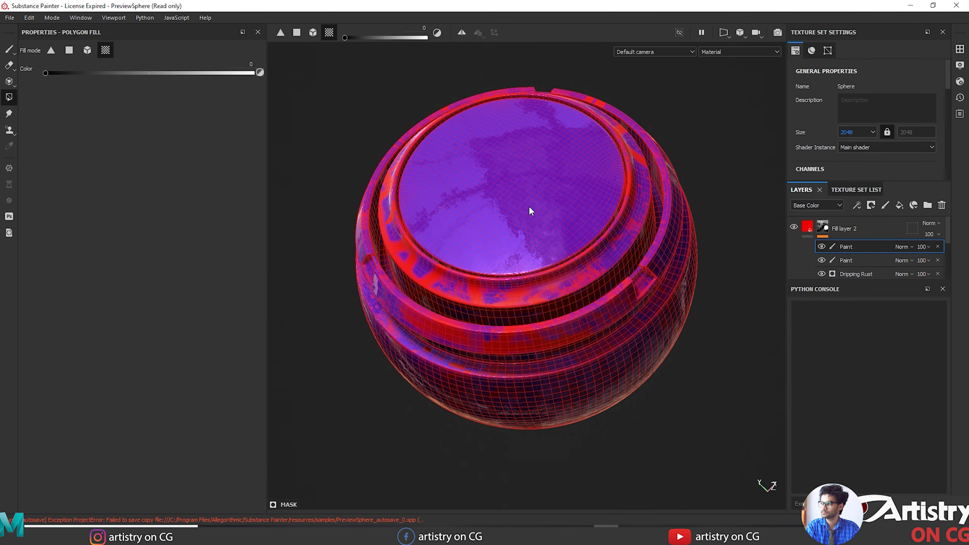
# Fill the rings around the round face with value 1 in UV chunk mode and inspect the sphere.
pyautogui.keyDown('alt'); pyautogui.moveTo(573, 275); pyautogui.dragTo(725, 437); pyautogui.keyUp('alt')
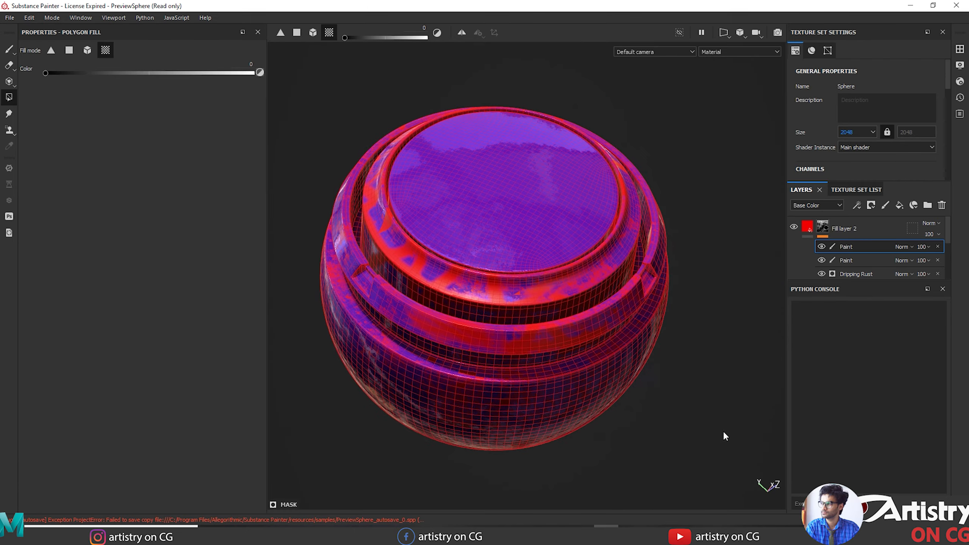
pyautogui.keyDown('alt'); pyautogui.moveTo(641, 441); pyautogui.dragTo(469, 335); pyautogui.keyUp('alt')
pyautogui.keyDown('alt'); pyautogui.moveTo(521, 421); pyautogui.dragTo(618, 361); pyautogui.keyUp('alt')
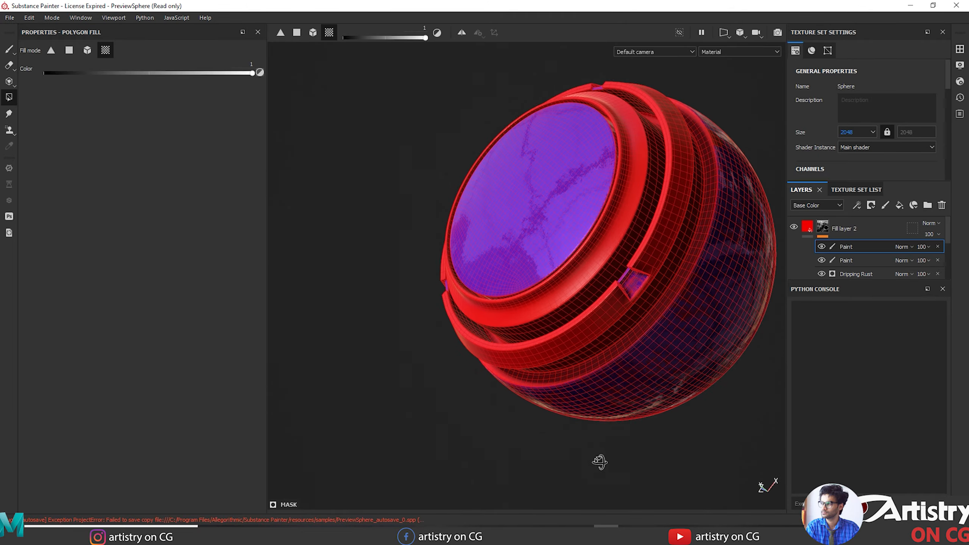
pyautogui.keyDown('alt'); pyautogui.moveTo(599, 462); pyautogui.dragTo(574, 339); pyautogui.keyUp('alt')
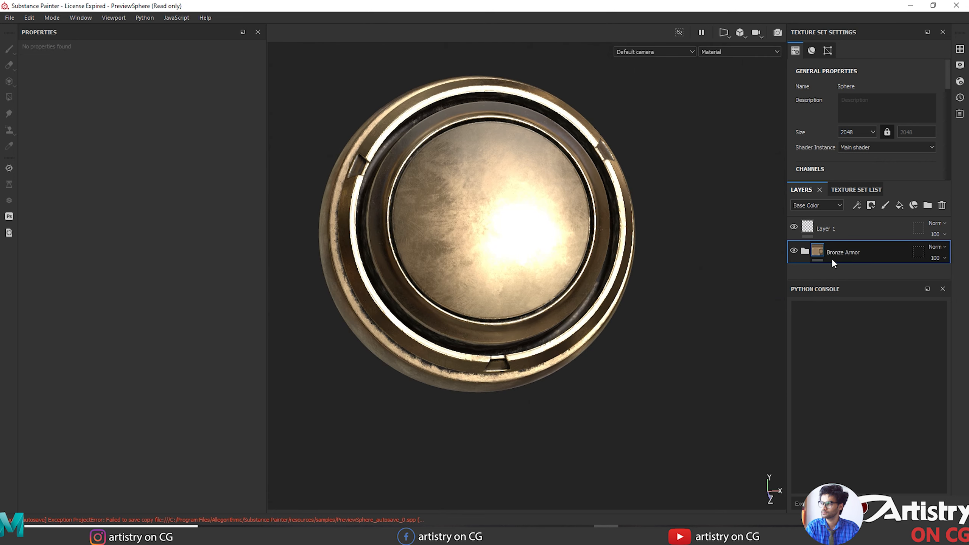
# Restrict Layer 1's paint material above Bronze Armor to the normal channel and assign the Circle Button Steps texture.
pyautogui.click(873, 231)
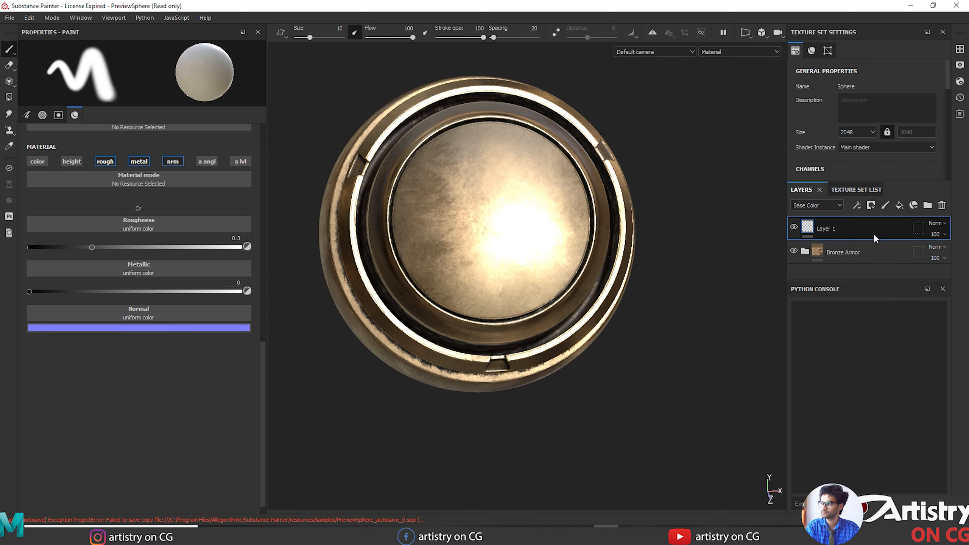
pyautogui.click(111, 163)
pyautogui.click(139, 162)
pyautogui.click(117, 217)
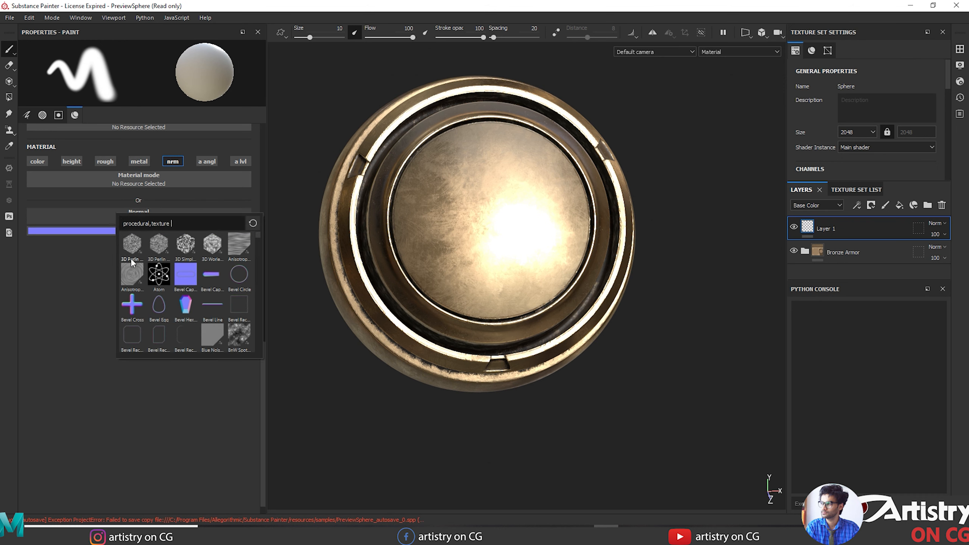
pyautogui.scroll(-5, 189, 307)
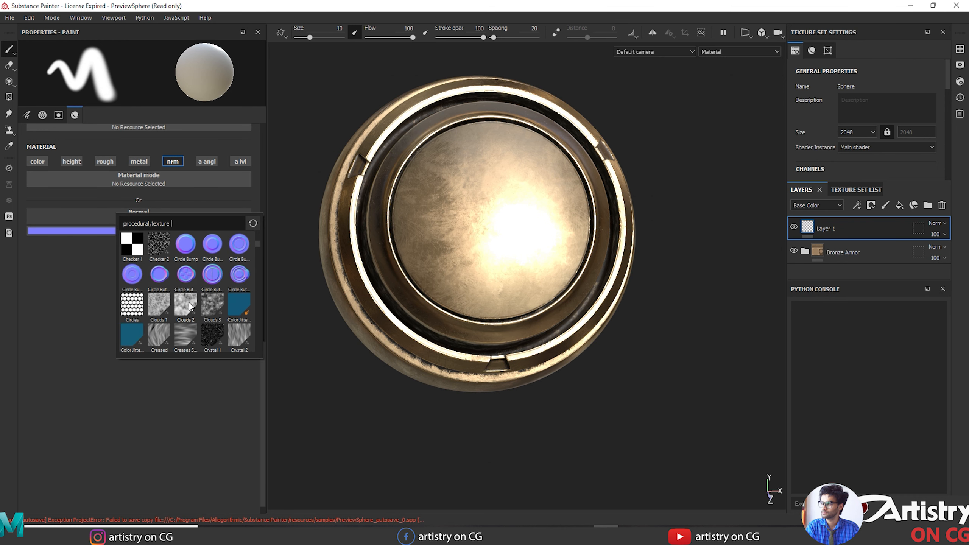
pyautogui.click(238, 274)
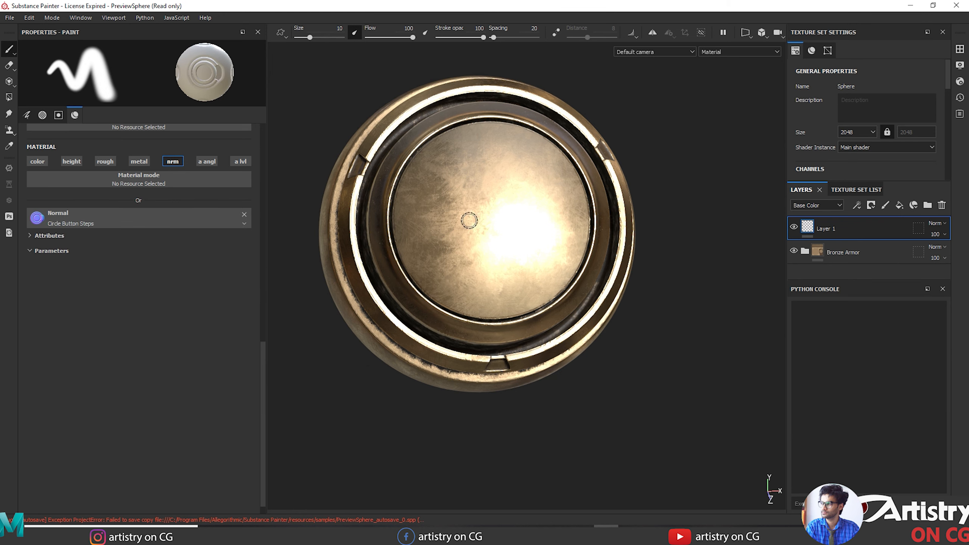
# Set the brush size to about 33 and stamp the circle button detail at the centre of the bronze round face.
pyautogui.keyDown('ctrl'); pyautogui.moveTo(470, 220); pyautogui.dragTo(489, 223, button='right'); pyautogui.keyUp('ctrl')
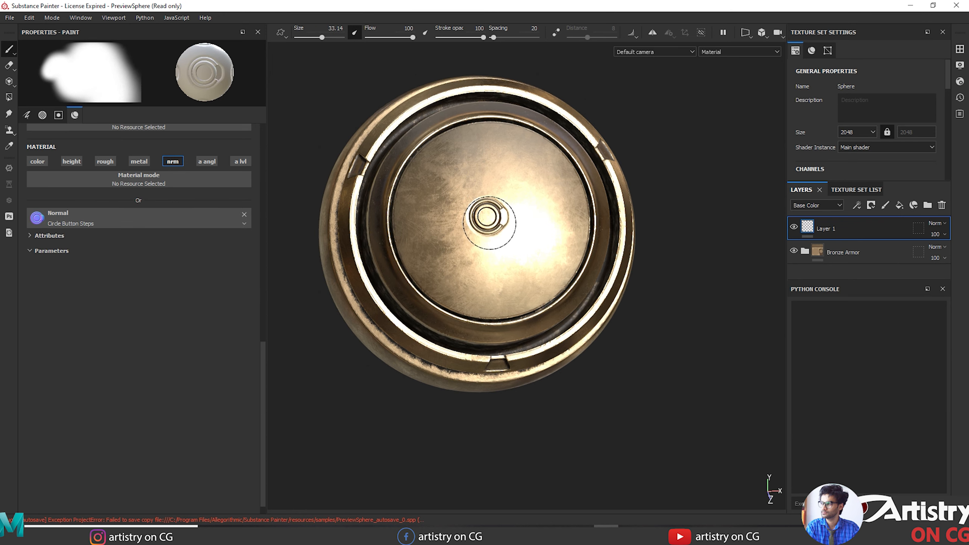
pyautogui.click(490, 224)
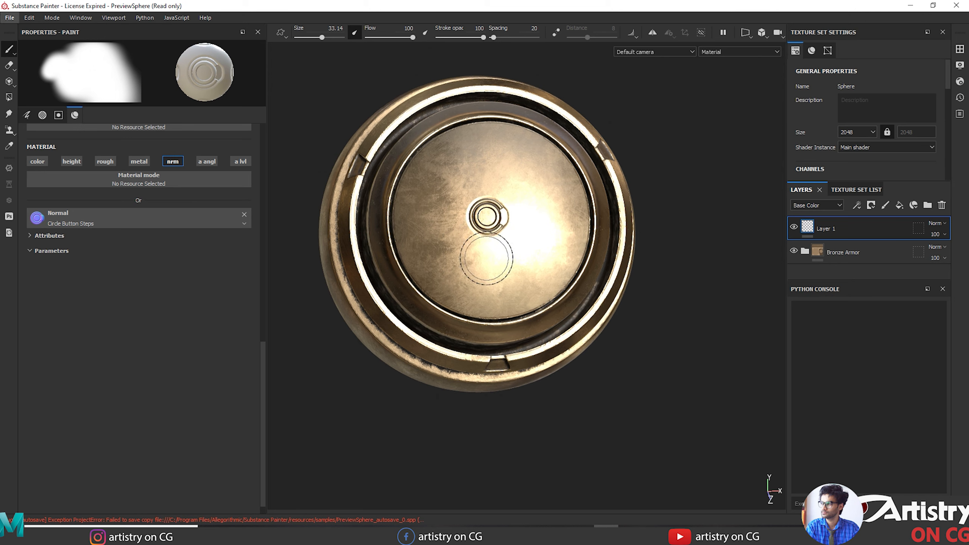
pyautogui.keyDown('ctrl'); pyautogui.moveTo(499, 260); pyautogui.dragTo(500, 260); pyautogui.keyUp('ctrl')
pyautogui.press('alt')
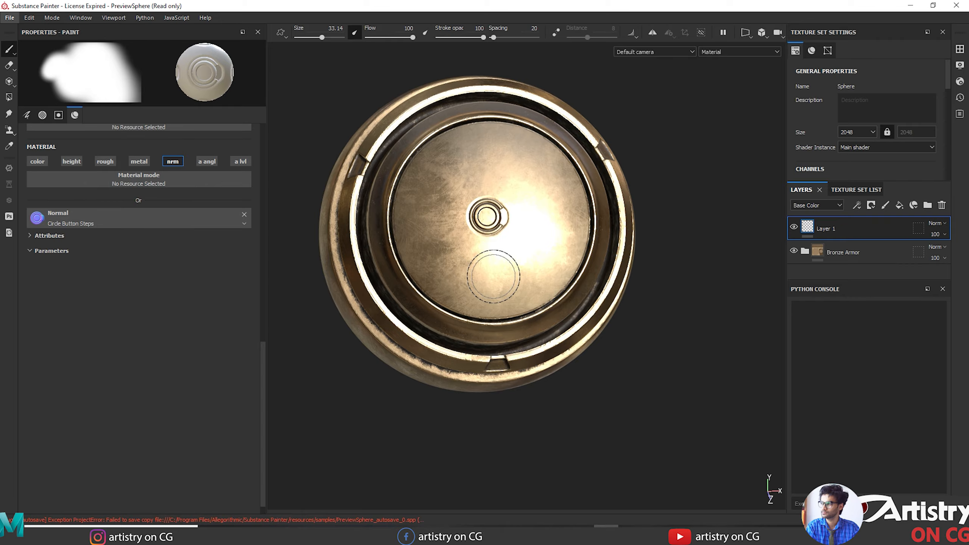
pyautogui.moveTo(591, 312)
pyautogui.keyDown('alt'); pyautogui.mouseDown()
pyautogui.moveTo(567, 346)
pyautogui.moveTo(603, 336)
pyautogui.mouseUp(); pyautogui.keyUp('alt')
pyautogui.keyDown('alt'); pyautogui.moveTo(603, 336); pyautogui.dragTo(591, 363, button='middle'); pyautogui.keyUp('alt')
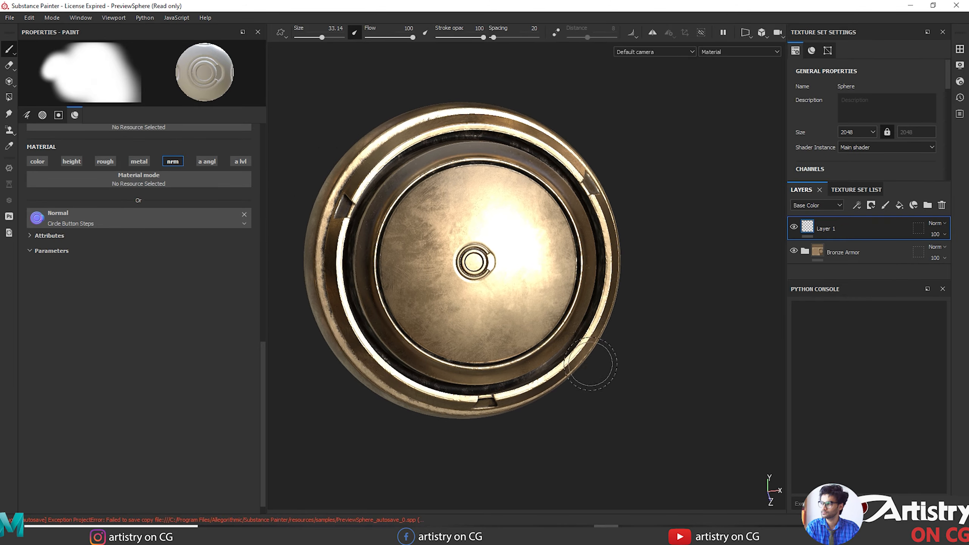
pyautogui.keyDown('alt'); pyautogui.moveTo(590, 364); pyautogui.dragTo(642, 459, button='right'); pyautogui.keyUp('alt')
pyautogui.keyDown('alt'); pyautogui.moveTo(605, 357); pyautogui.dragTo(675, 382, button='middle'); pyautogui.keyUp('alt')
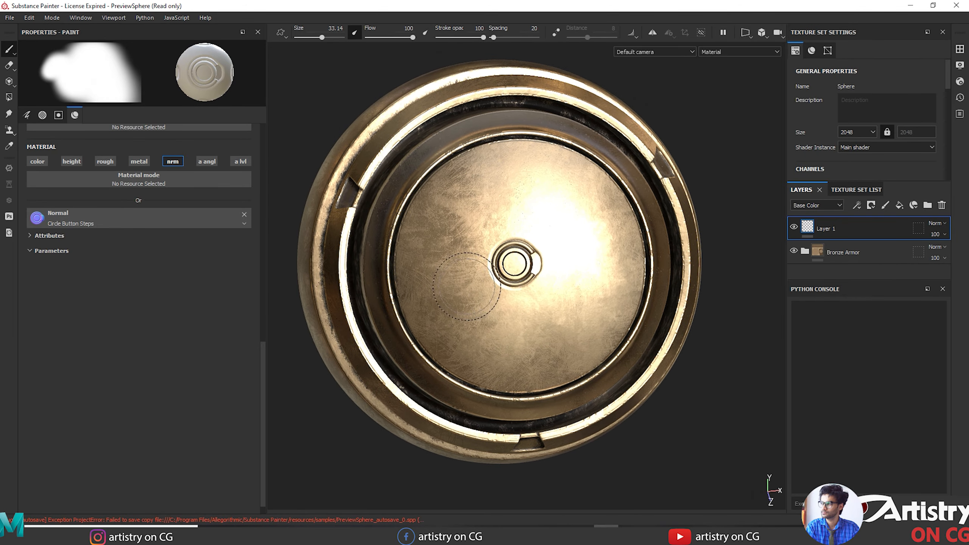
# Stamp two more circle button details on the upper part of the bronze round face, keeping the flow at 100.
pyautogui.click(446, 203)
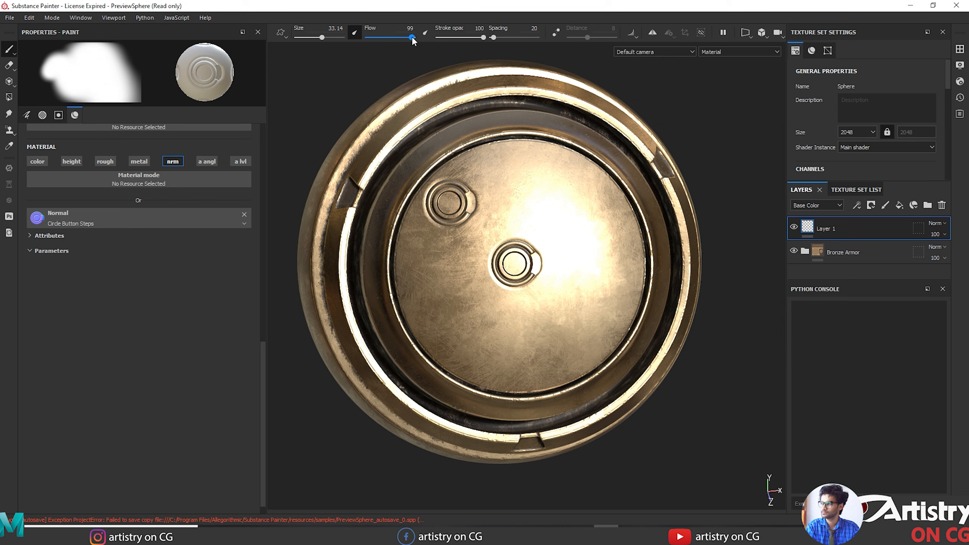
pyautogui.moveTo(413, 36)
pyautogui.mouseDown()
pyautogui.moveTo(367, 34)
pyautogui.moveTo(415, 38)
pyautogui.mouseUp()
pyautogui.press('ctrl')
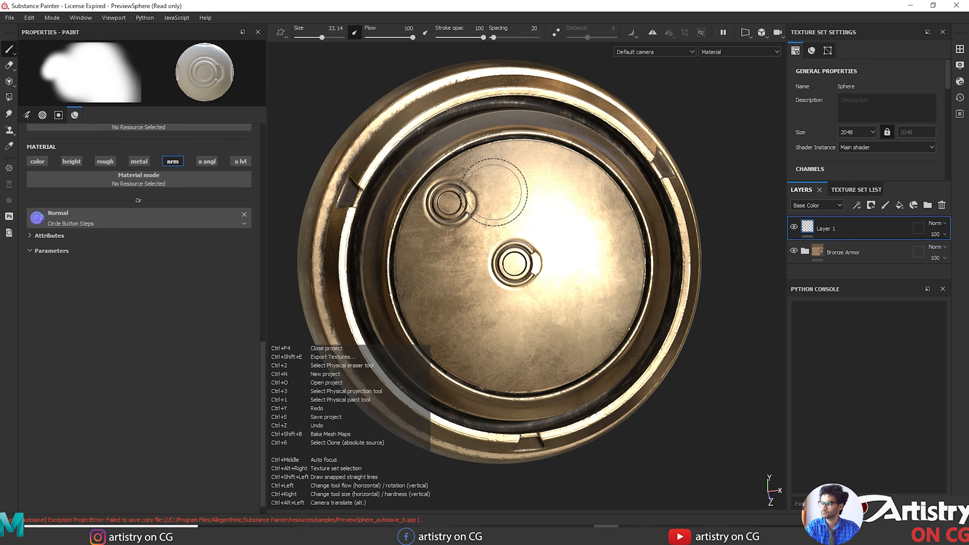
pyautogui.press('ctrl')
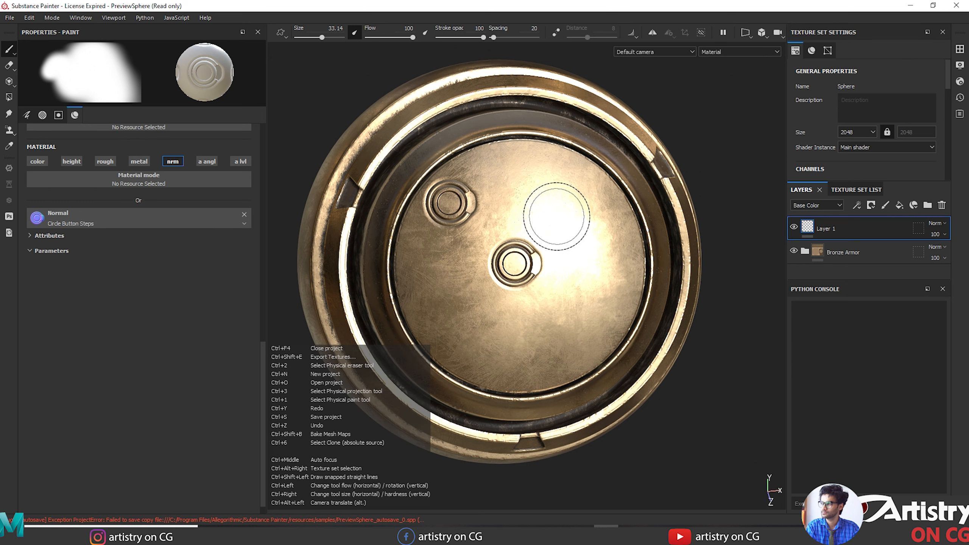
pyautogui.moveTo(556, 216)
pyautogui.keyDown('ctrl'); pyautogui.mouseDown()
pyautogui.moveTo(519, 217)
pyautogui.moveTo(549, 216)
pyautogui.mouseUp(); pyautogui.keyUp('ctrl')
pyautogui.click(564, 199)
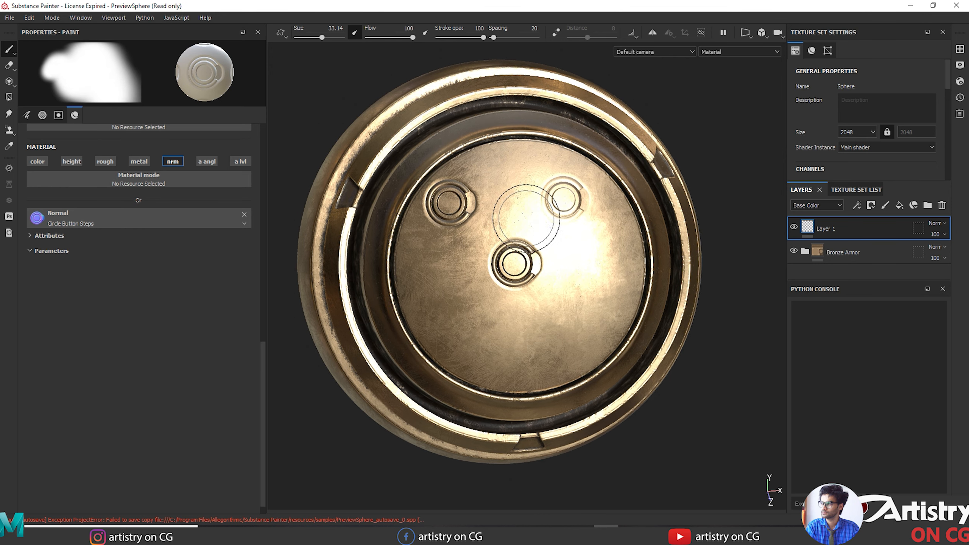
# Stamp rotated circle button details beside and below the centre one on the bronze face and check their relief.
pyautogui.moveTo(667, 446)
pyautogui.keyDown('alt'); pyautogui.mouseDown()
pyautogui.moveTo(641, 431)
pyautogui.moveTo(670, 443)
pyautogui.mouseUp(); pyautogui.keyUp('alt')
pyautogui.moveTo(626, 426)
pyautogui.keyDown('alt'); pyautogui.mouseDown(button='middle')
pyautogui.moveTo(580, 408)
pyautogui.moveTo(627, 414)
pyautogui.moveTo(566, 411)
pyautogui.mouseUp(button='middle'); pyautogui.keyUp('alt')
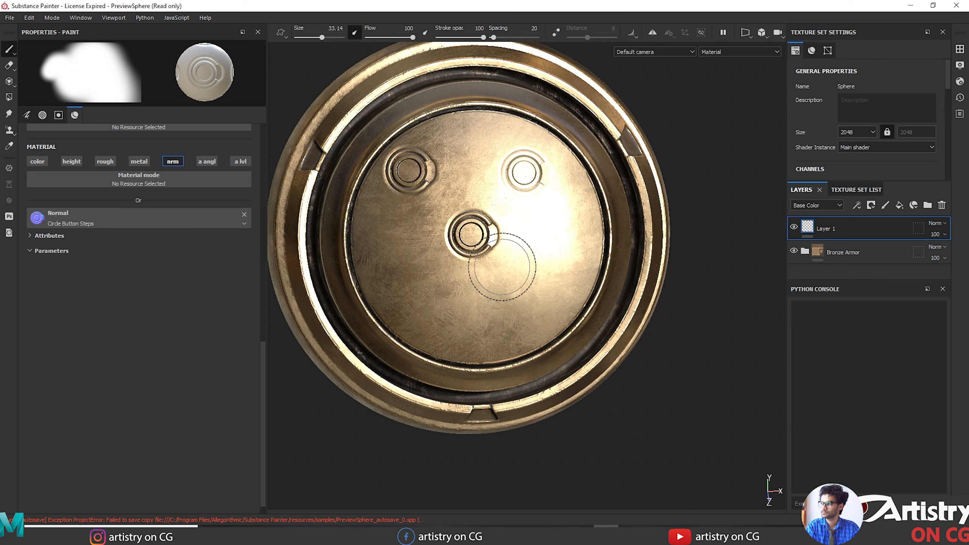
pyautogui.click(530, 229)
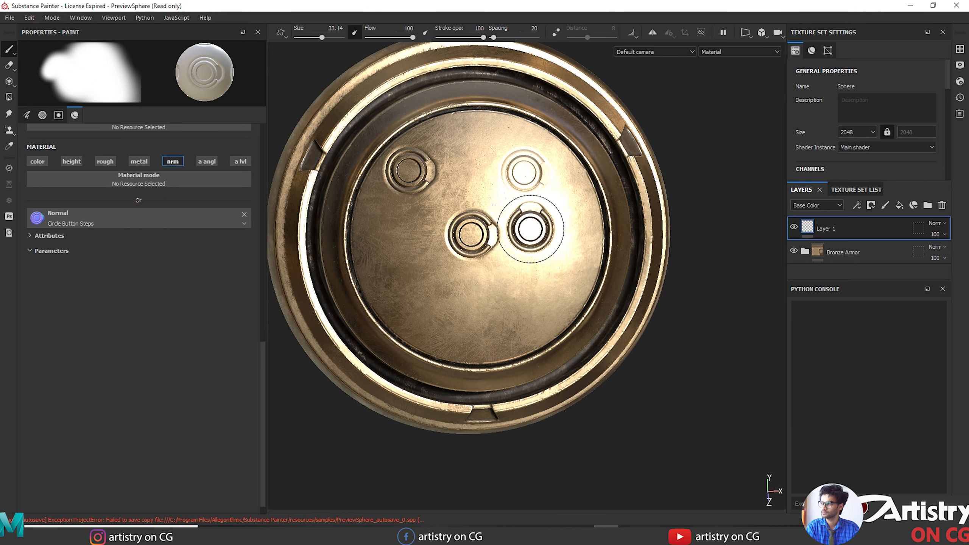
pyautogui.click(462, 302)
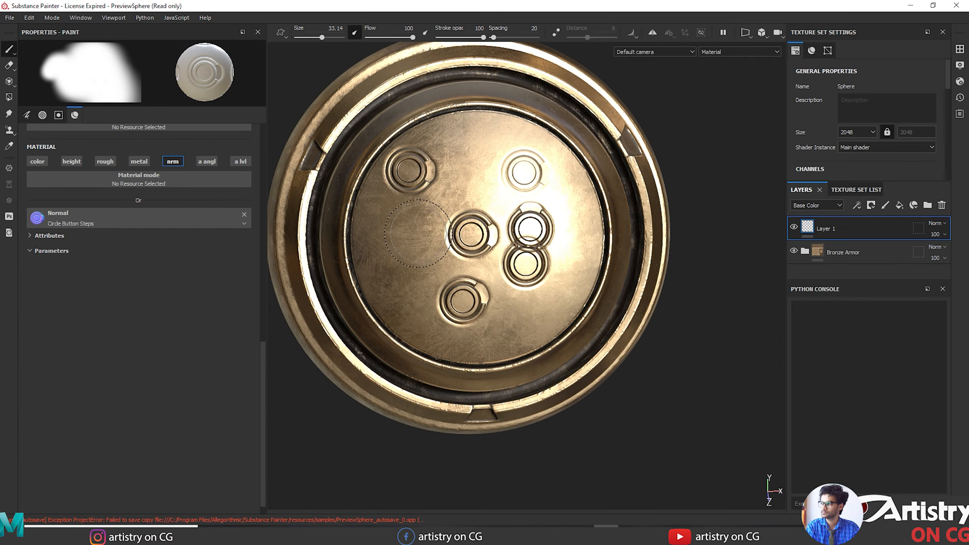
pyautogui.moveTo(580, 397)
pyautogui.keyDown('alt'); pyautogui.mouseDown()
pyautogui.moveTo(551, 368)
pyautogui.moveTo(583, 378)
pyautogui.moveTo(543, 375)
pyautogui.moveTo(524, 289)
pyautogui.mouseUp(); pyautogui.keyUp('alt')
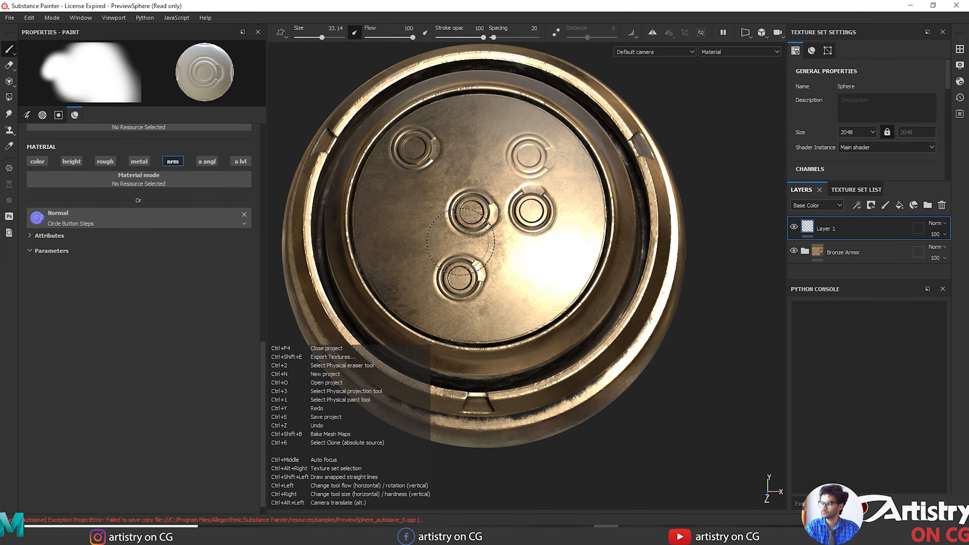
# Stamp a larger circle button detail beside the centre one at brush size 62.41, and reduce the brush size to 40.7.
pyautogui.keyDown('ctrl'); pyautogui.moveTo(450, 238); pyautogui.dragTo(482, 246, button='right'); pyautogui.keyUp('ctrl')
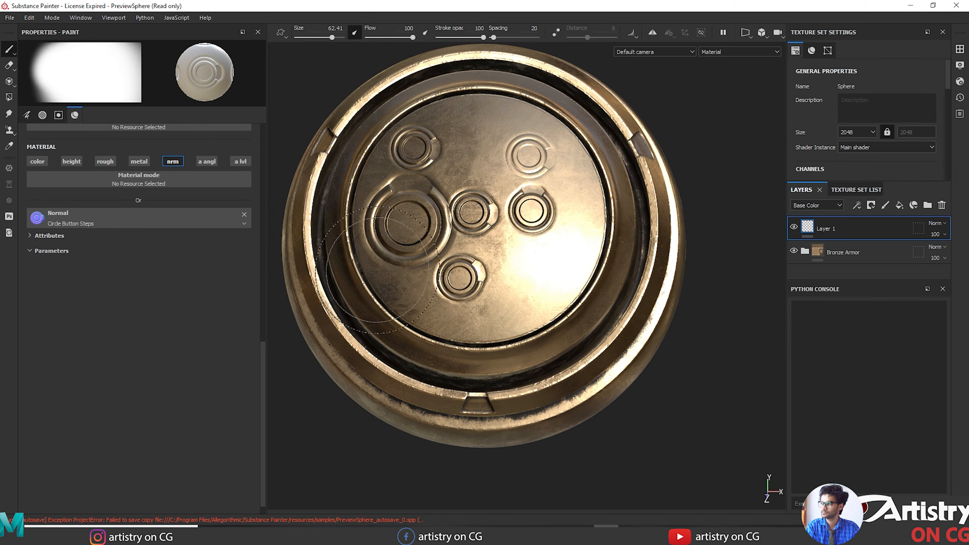
pyautogui.moveTo(645, 416)
pyautogui.keyDown('alt'); pyautogui.mouseDown()
pyautogui.moveTo(650, 421)
pyautogui.moveTo(591, 404)
pyautogui.moveTo(640, 411)
pyautogui.moveTo(626, 332)
pyautogui.mouseUp(); pyautogui.keyUp('alt')
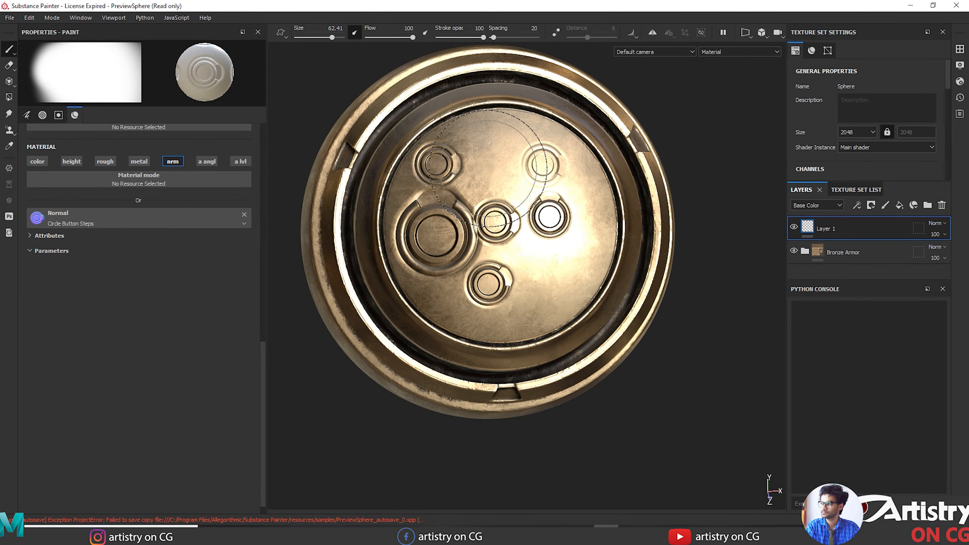
pyautogui.moveTo(506, 217)
pyautogui.keyDown('ctrl'); pyautogui.mouseDown(button='right')
pyautogui.moveTo(483, 216)
pyautogui.moveTo(485, 197)
pyautogui.mouseUp(button='right'); pyautogui.keyUp('ctrl')
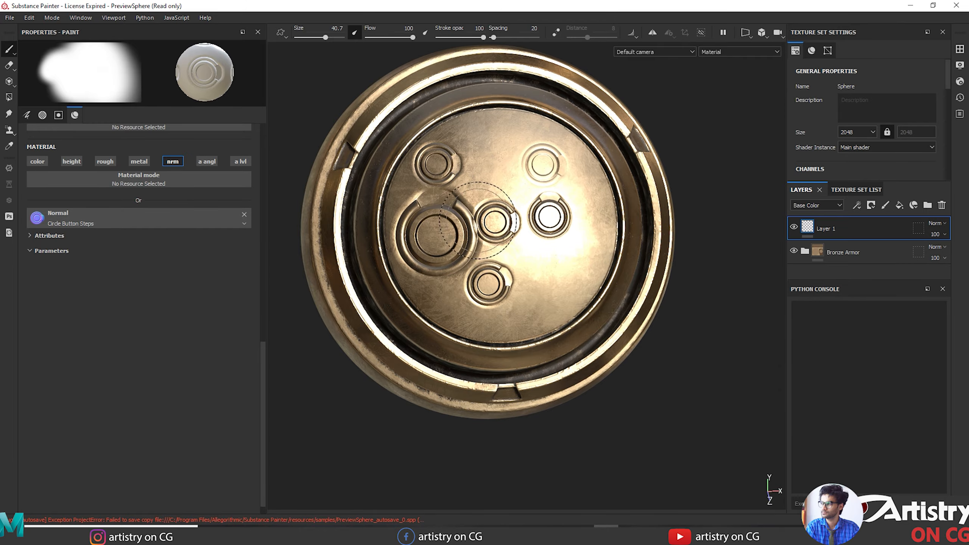
pyautogui.moveTo(645, 432)
pyautogui.keyDown('alt'); pyautogui.mouseDown()
pyautogui.moveTo(644, 413)
pyautogui.moveTo(645, 435)
pyautogui.mouseUp(); pyautogui.keyUp('alt')
pyautogui.keyDown('alt'); pyautogui.moveTo(685, 387); pyautogui.dragTo(667, 402, button='middle'); pyautogui.keyUp('alt')
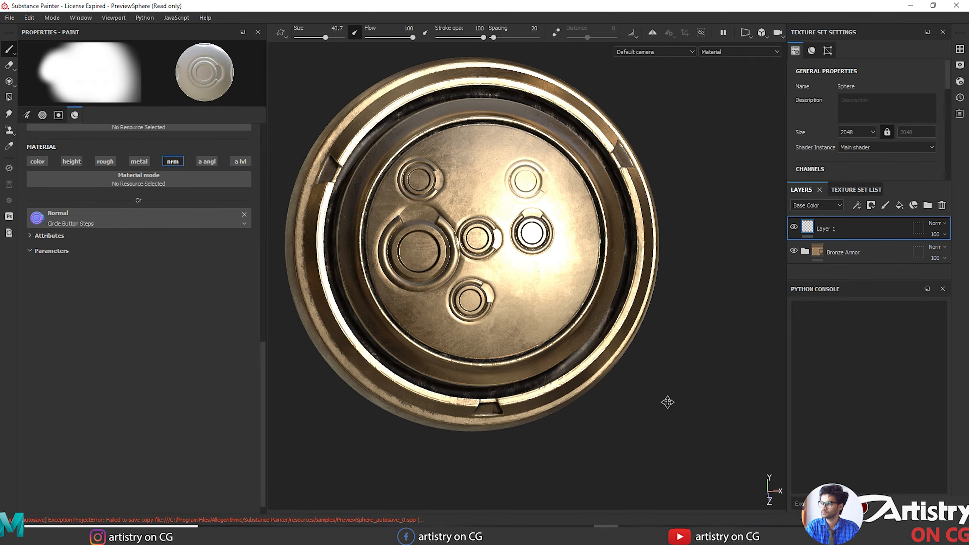
pyautogui.keyDown('alt'); pyautogui.moveTo(667, 403); pyautogui.dragTo(608, 398); pyautogui.keyUp('alt')
# Assign the Bevel Cross texture to the normal channel and stamp two crosses on the upper and lower-right parts of the bronze face.
pyautogui.click(57, 214)
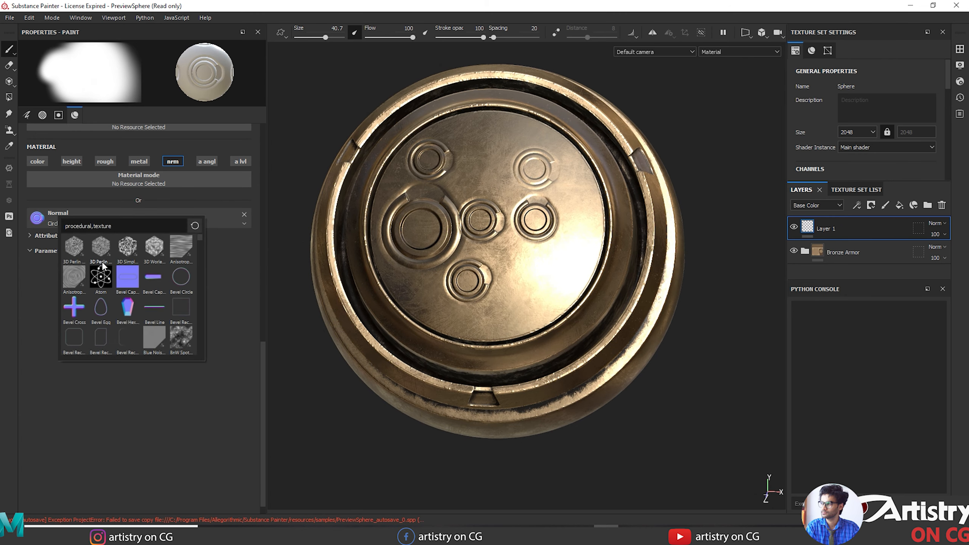
pyautogui.click(74, 307)
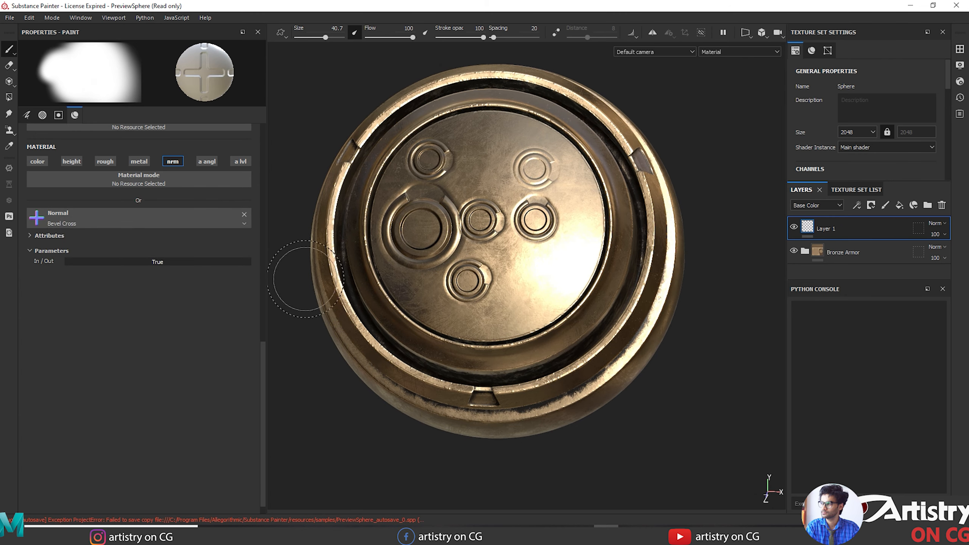
pyautogui.click(542, 271)
pyautogui.moveTo(655, 382)
pyautogui.keyDown('alt'); pyautogui.mouseDown()
pyautogui.moveTo(677, 404)
pyautogui.moveTo(652, 401)
pyautogui.mouseUp(); pyautogui.keyUp('alt')
pyautogui.keyDown('alt'); pyautogui.moveTo(622, 268); pyautogui.dragTo(581, 259, button='right'); pyautogui.keyUp('alt')
pyautogui.keyDown('alt'); pyautogui.moveTo(581, 259); pyautogui.dragTo(555, 244, button='middle'); pyautogui.keyUp('alt')
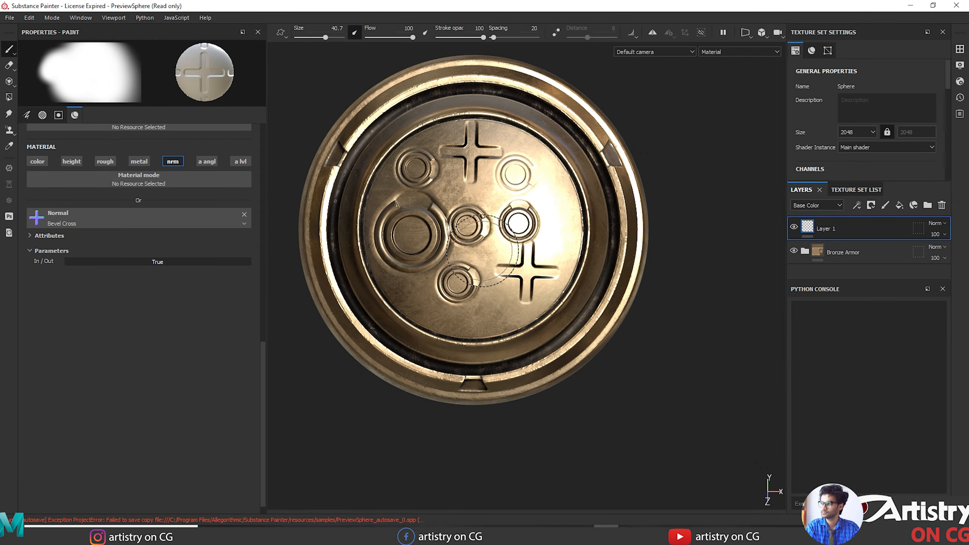
# Switch the normal texture to Bevel Hexagon High and stamp two small hexagons at size 18.01 and a larger one at 30.94.
pyautogui.click(92, 225)
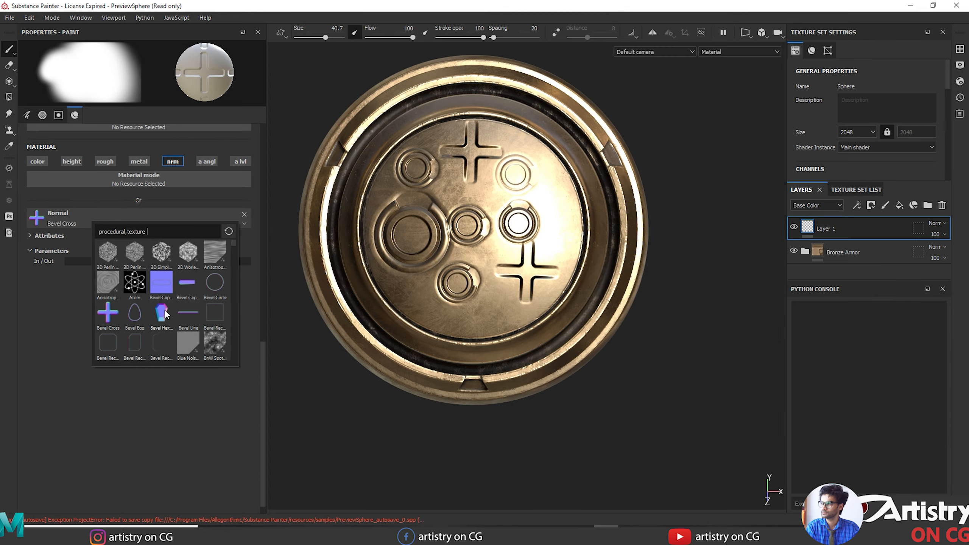
pyautogui.click(532, 343)
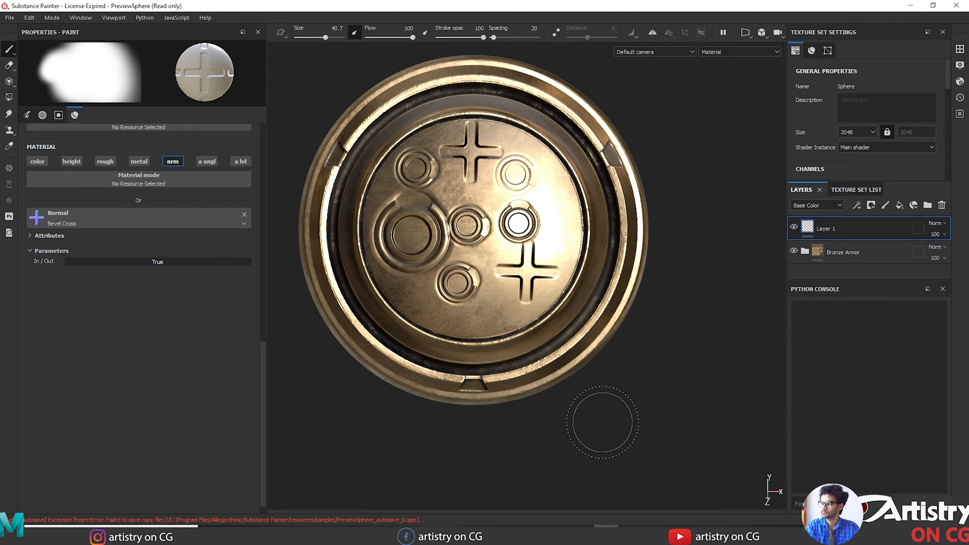
pyautogui.moveTo(605, 421)
pyautogui.keyDown('alt'); pyautogui.mouseDown()
pyautogui.moveTo(614, 372)
pyautogui.moveTo(569, 273)
pyautogui.moveTo(565, 207)
pyautogui.mouseUp(); pyautogui.keyUp('alt')
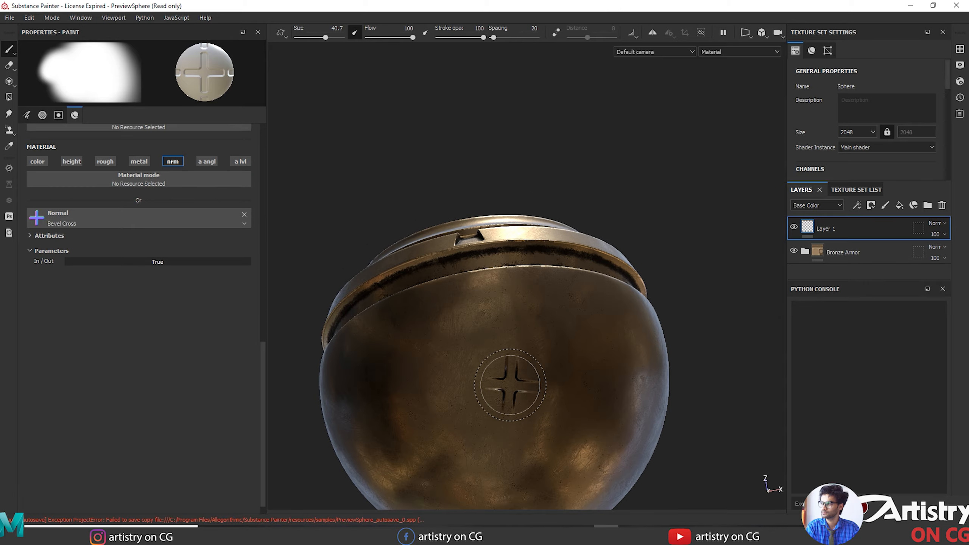
pyautogui.keyDown('alt'); pyautogui.moveTo(671, 188); pyautogui.dragTo(684, 411); pyautogui.keyUp('alt')
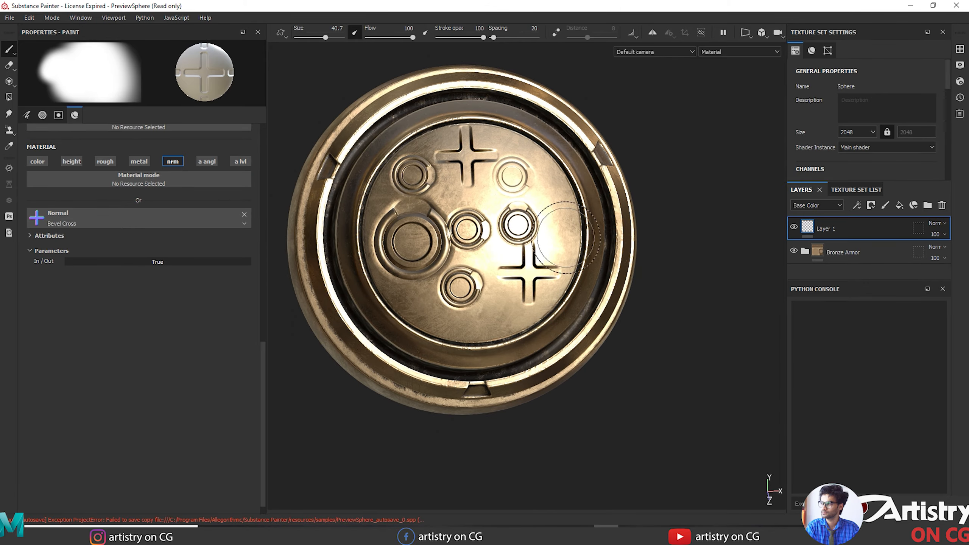
pyautogui.keyDown('alt'); pyautogui.moveTo(567, 236); pyautogui.dragTo(597, 302); pyautogui.keyUp('alt')
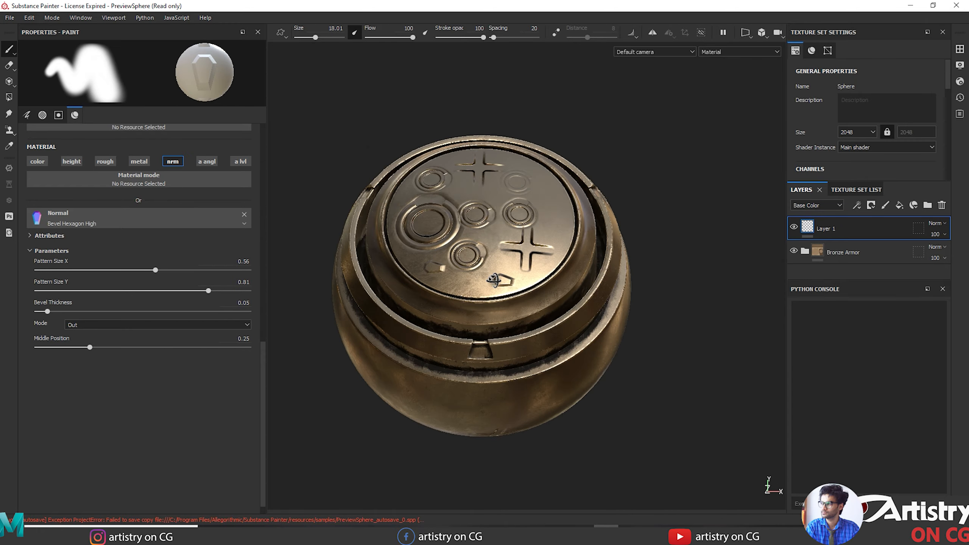
pyautogui.keyDown('alt'); pyautogui.moveTo(565, 290); pyautogui.dragTo(569, 259); pyautogui.keyUp('alt')
pyautogui.scroll(3, 570, 252)
pyautogui.keyDown('ctrl'); pyautogui.moveTo(572, 243); pyautogui.dragTo(588, 243, button='right'); pyautogui.keyUp('ctrl')
pyautogui.click(569, 195)
pyautogui.keyDown('alt'); pyautogui.moveTo(523, 262); pyautogui.dragTo(565, 217); pyautogui.keyUp('alt')
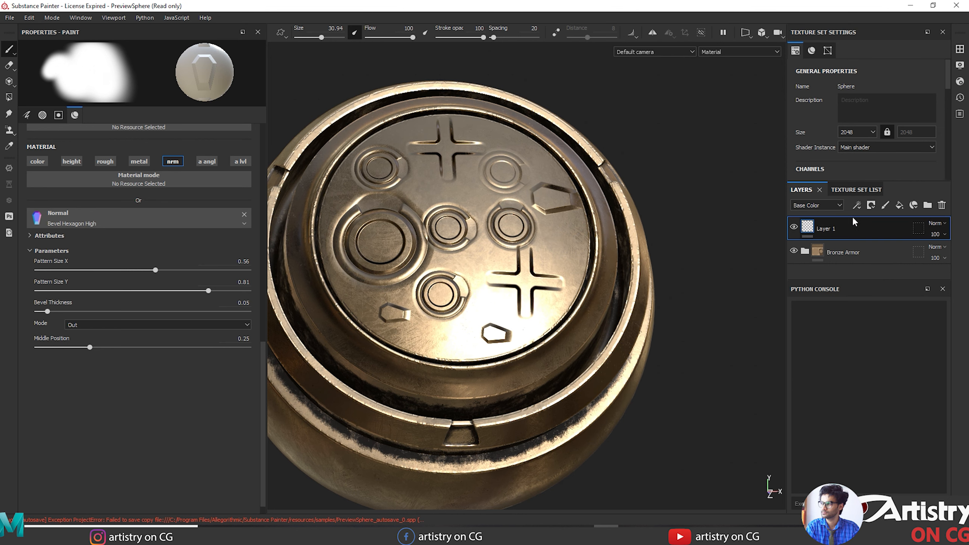
# Add a fill layer above Layer 1 and set its base color to bright red.
pyautogui.click(899, 205)
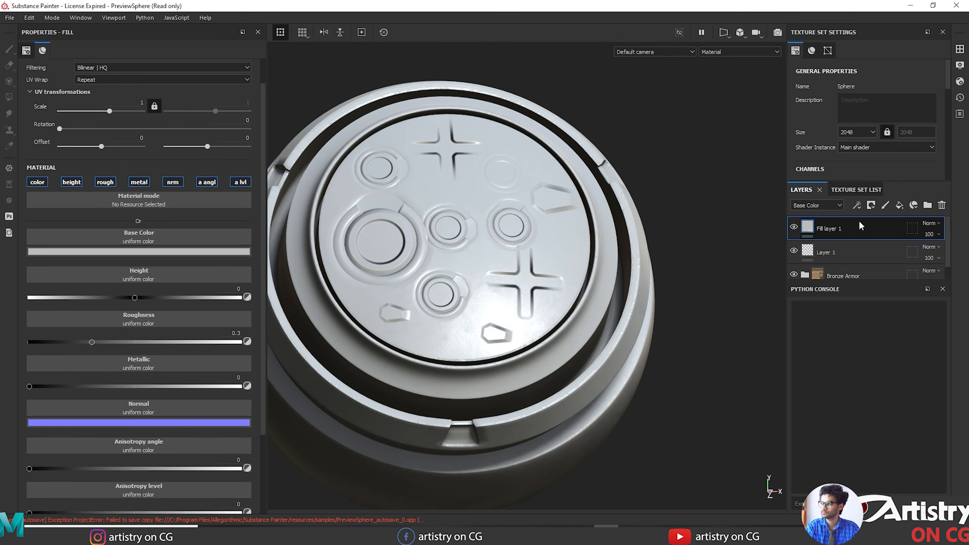
pyautogui.click(145, 253)
pyautogui.moveTo(210, 284); pyautogui.dragTo(289, 270)
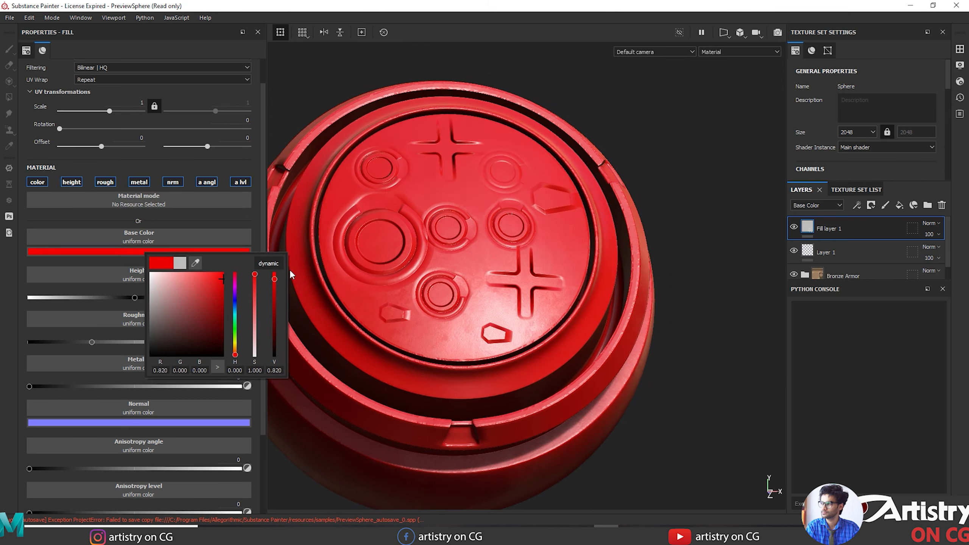
pyautogui.click(856, 206)
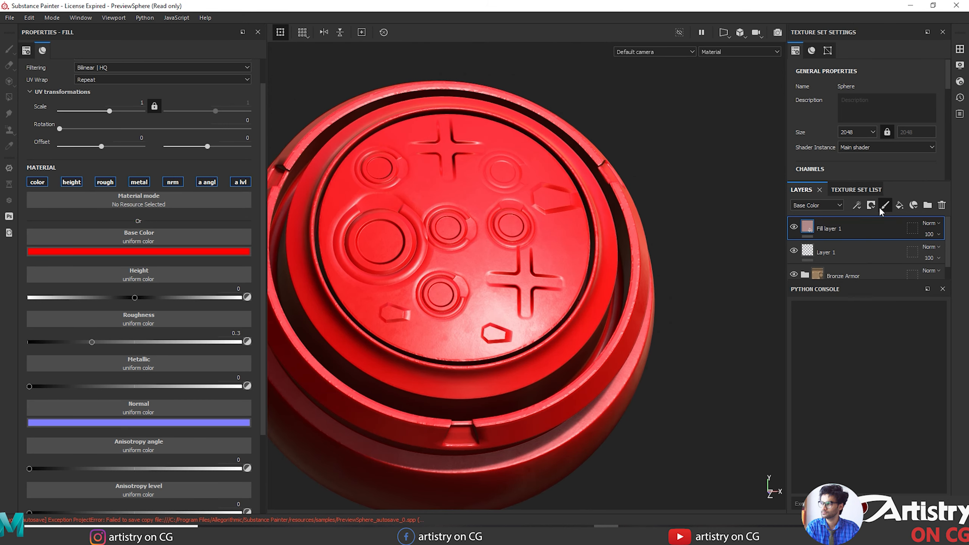
pyautogui.click(879, 208)
pyautogui.click(872, 205)
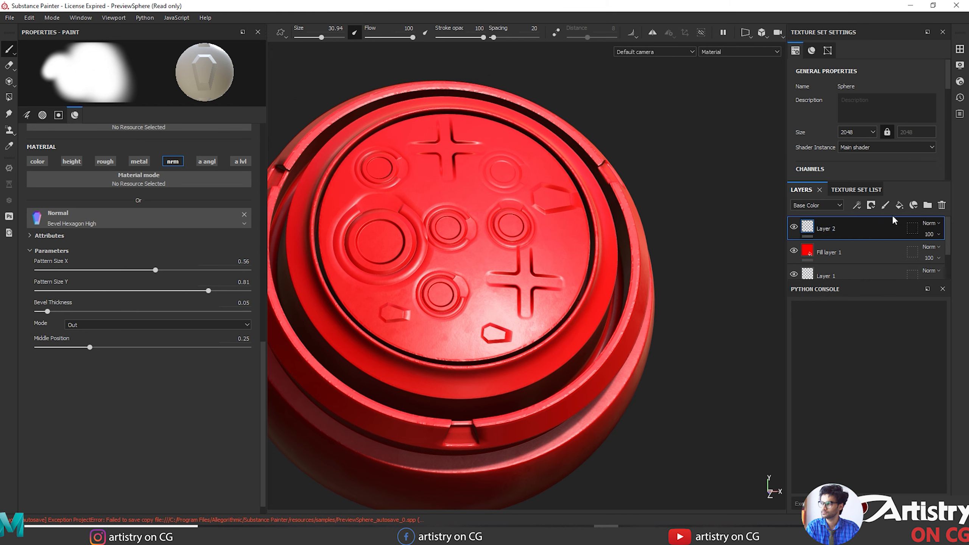
pyautogui.click(941, 207)
# Add a black mask to the red fill layer.
pyautogui.click(873, 205)
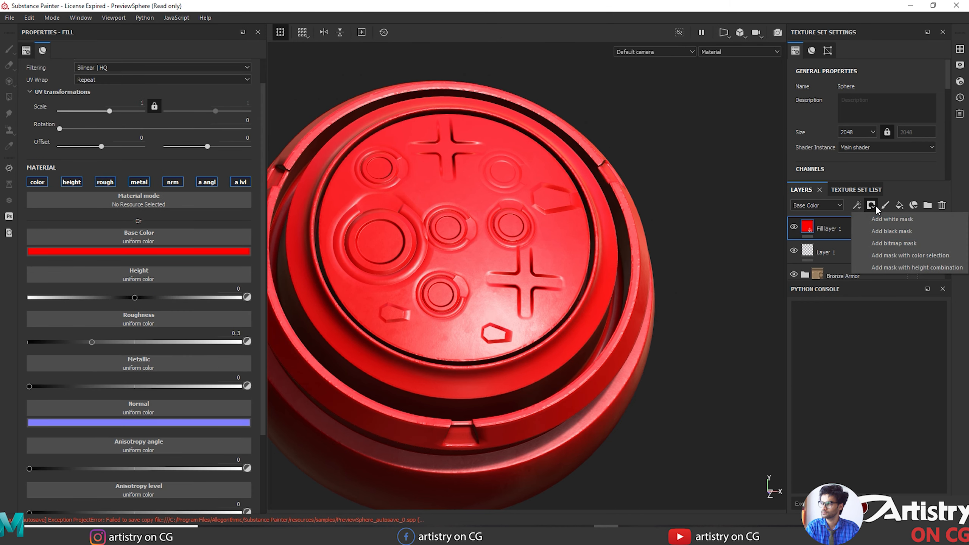
pyautogui.click(892, 231)
pyautogui.click(162, 161)
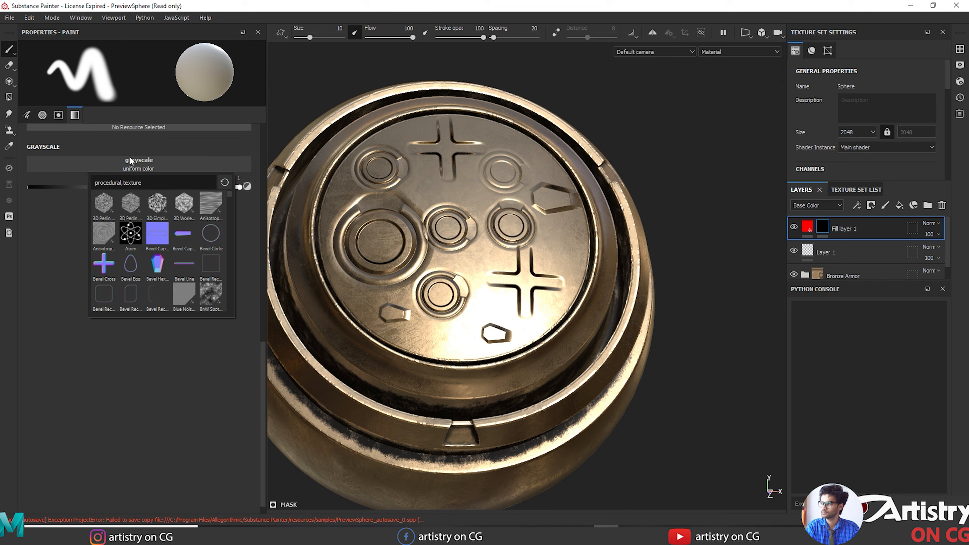
# Add a generator to the red fill layer's mask and choose Metal Edge Wear.
pyautogui.click(856, 205)
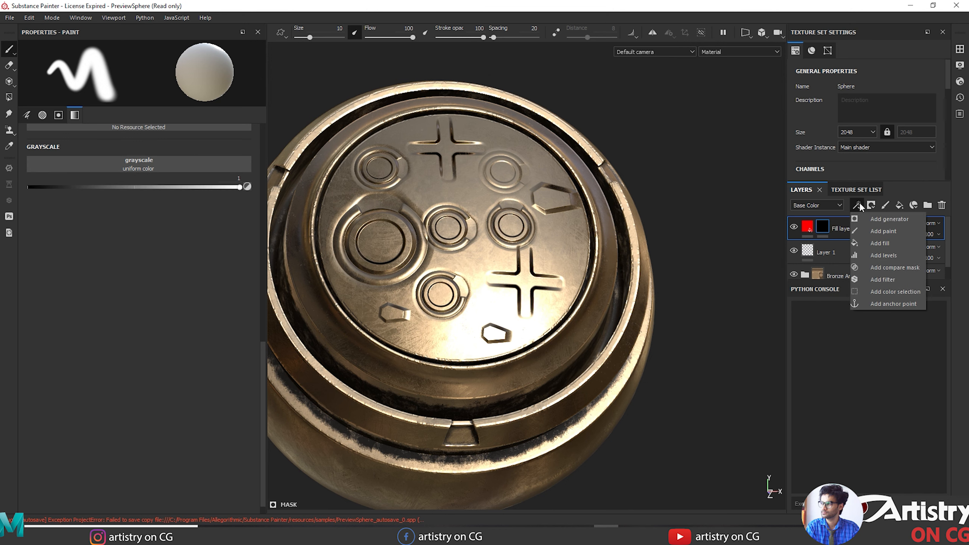
pyautogui.click(873, 220)
pyautogui.click(119, 71)
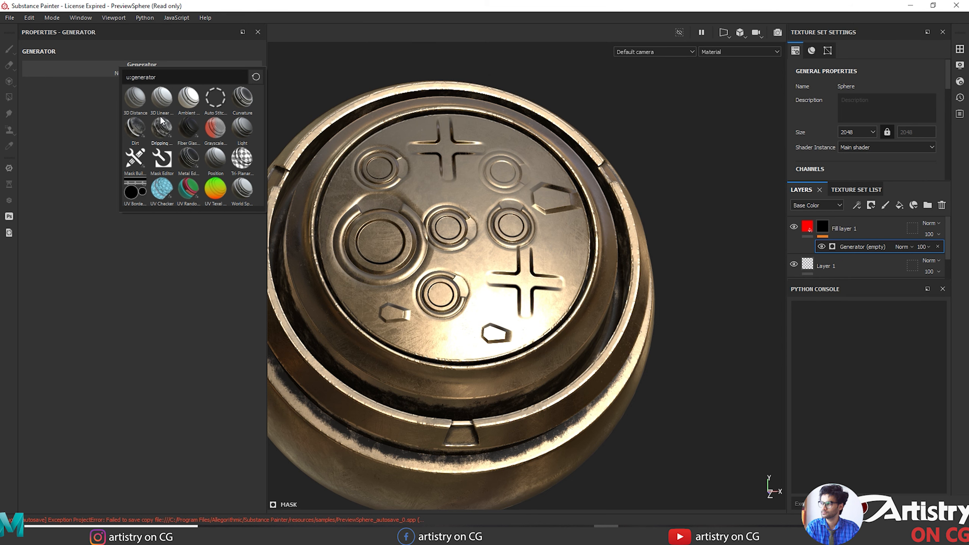
pyautogui.click(188, 157)
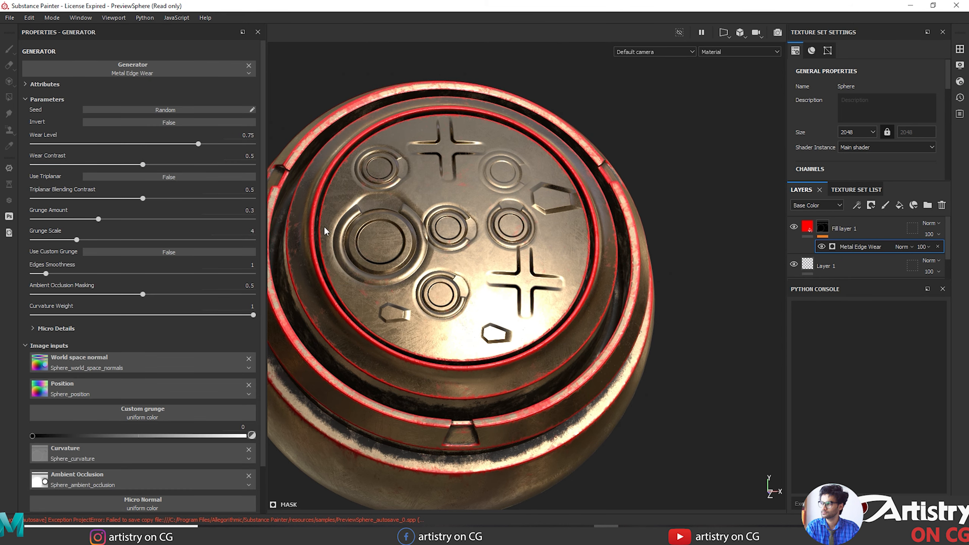
# Examine the red edge wear around the stamped details, cycling the channel views to compare the normal details with the base color.
pyautogui.keyDown('alt'); pyautogui.moveTo(593, 176); pyautogui.dragTo(564, 237); pyautogui.keyUp('alt')
pyautogui.keyDown('alt'); pyautogui.moveTo(565, 237); pyautogui.dragTo(665, 344, button='right'); pyautogui.keyUp('alt')
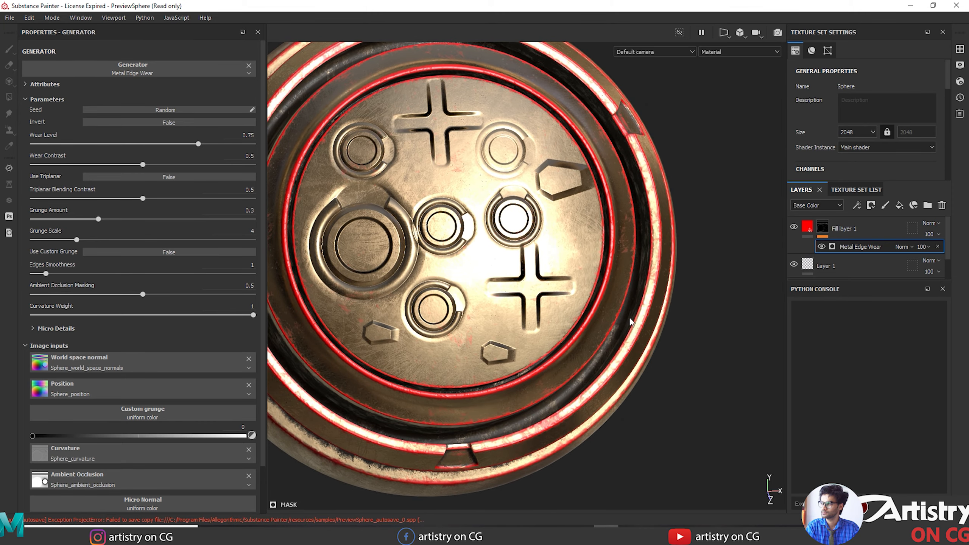
pyautogui.keyDown('alt'); pyautogui.moveTo(630, 322); pyautogui.dragTo(560, 303, button='right'); pyautogui.keyUp('alt')
pyautogui.keyDown('alt'); pyautogui.moveTo(540, 433); pyautogui.dragTo(651, 366); pyautogui.keyUp('alt')
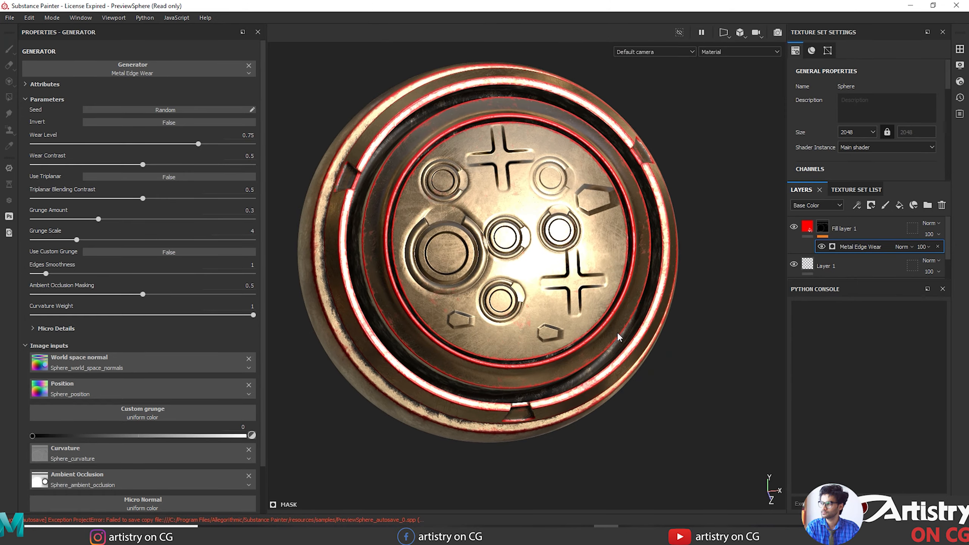
pyautogui.press('c')
pyautogui.press('c')
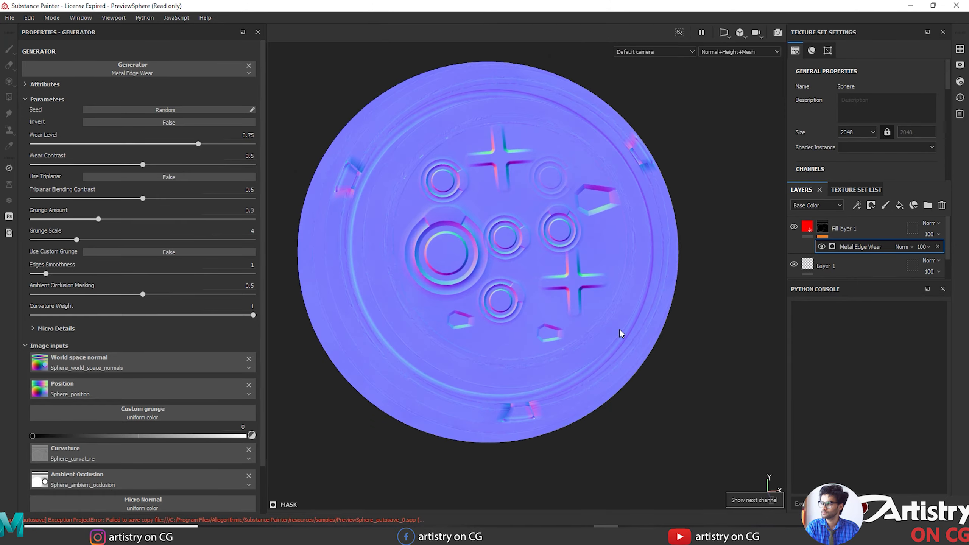
pyautogui.press('m')
pyautogui.press('c')
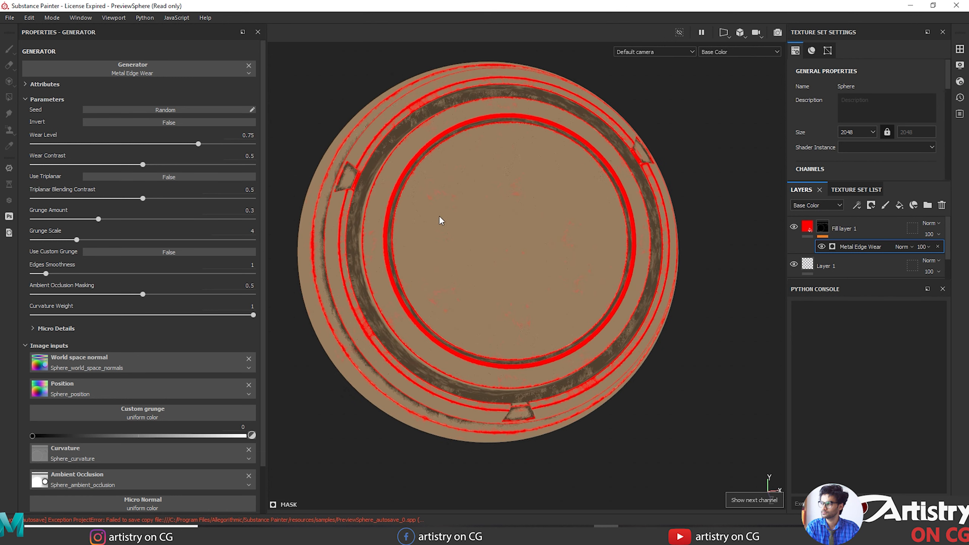
pyautogui.press('c')
pyautogui.press('c')
pyautogui.press('c')
pyautogui.press('c')
pyautogui.press('c')
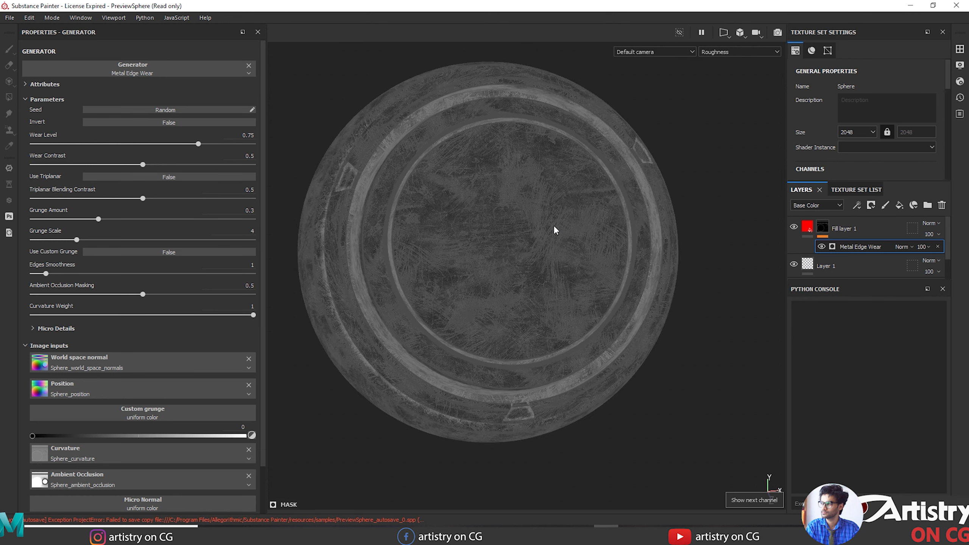
pyautogui.press('c')
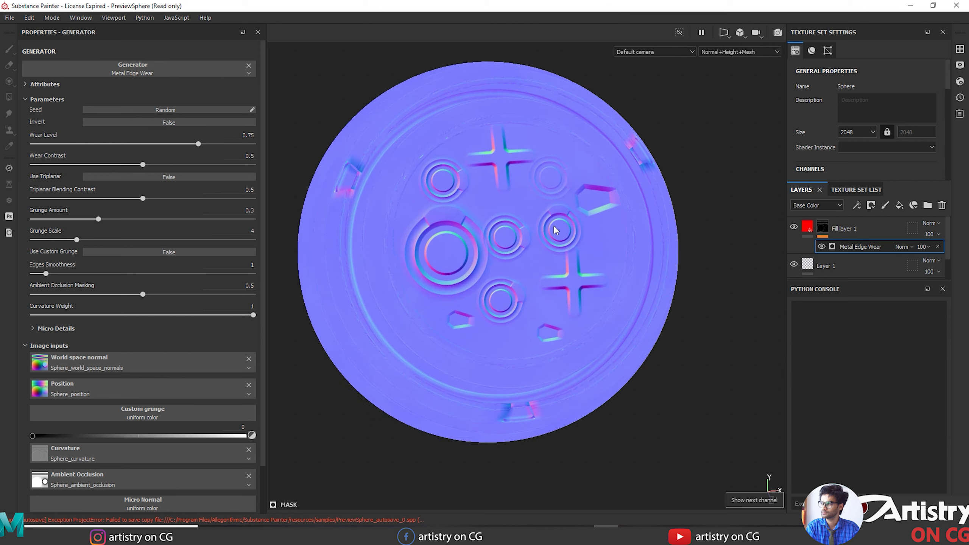
pyautogui.press('c')
pyautogui.press('c')
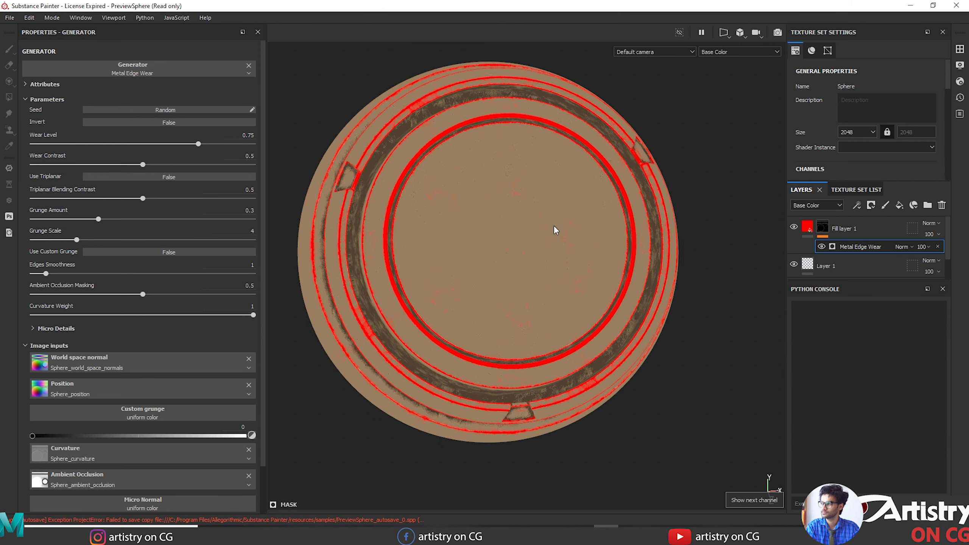
# Check the baked curvature map in the mesh map view, and return to the material view to compare the edge wear.
pyautogui.press('b')
pyautogui.press('b')
pyautogui.press('b')
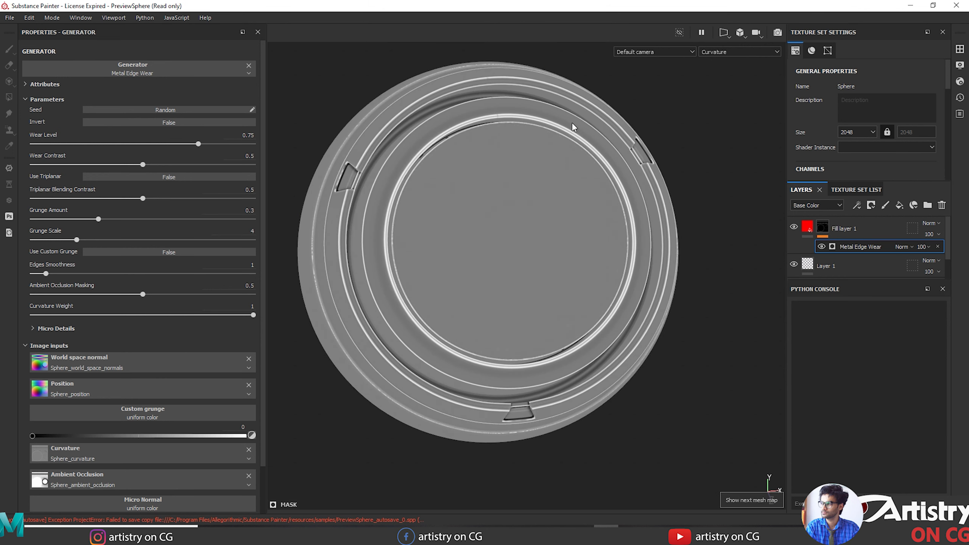
pyautogui.keyDown('alt'); pyautogui.moveTo(668, 439); pyautogui.dragTo(629, 292); pyautogui.keyUp('alt')
pyautogui.press('m')
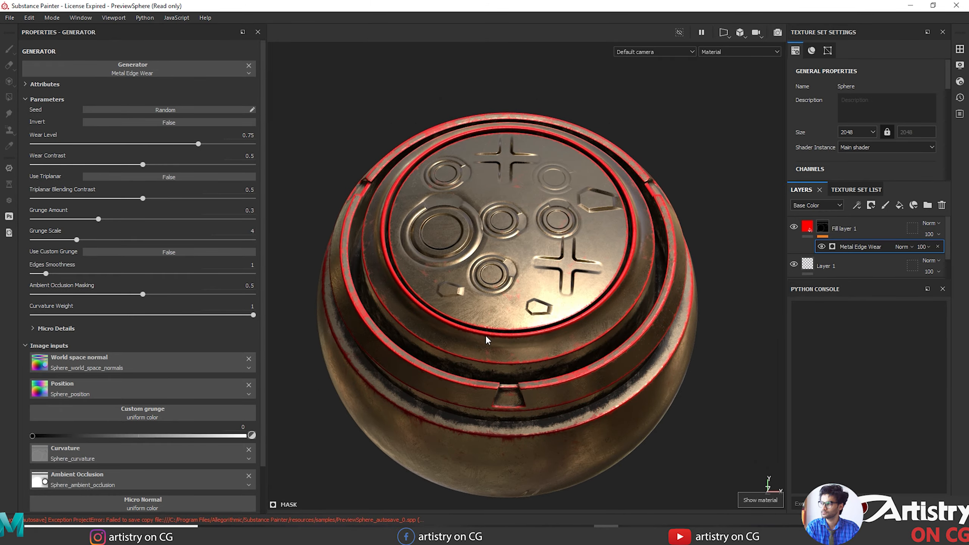
pyautogui.keyDown('alt'); pyautogui.moveTo(737, 323); pyautogui.dragTo(723, 360); pyautogui.keyUp('alt')
pyautogui.keyDown('alt'); pyautogui.moveTo(723, 360); pyautogui.dragTo(702, 377, button='right'); pyautogui.keyUp('alt')
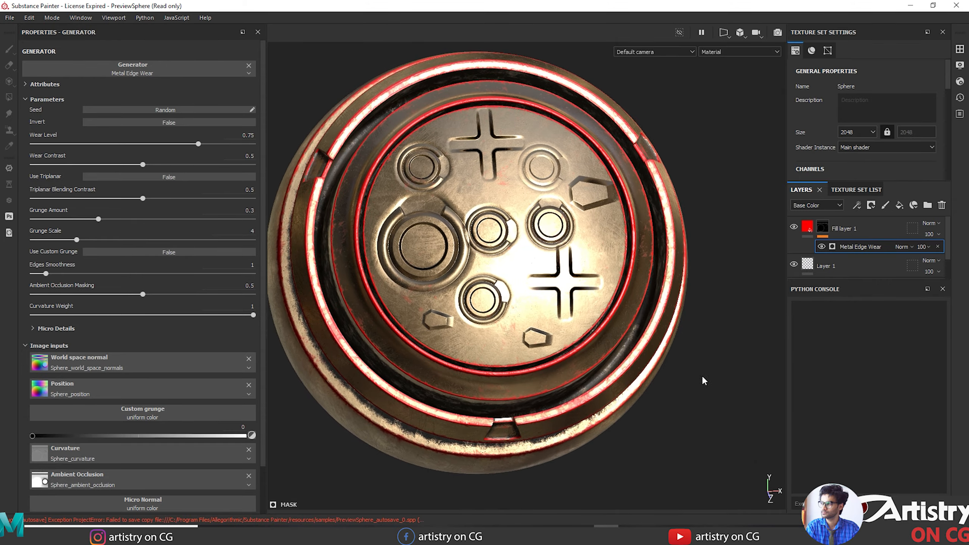
pyautogui.moveTo(704, 380)
pyautogui.keyDown('alt'); pyautogui.mouseDown()
pyautogui.moveTo(718, 360)
pyautogui.moveTo(705, 388)
pyautogui.mouseUp(); pyautogui.keyUp('alt')
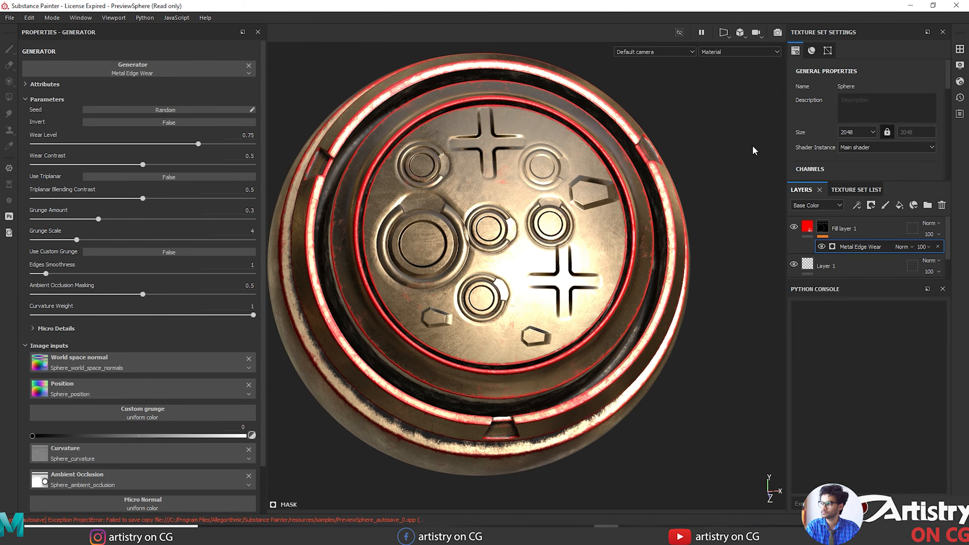
# Add a paint effect above the Metal Edge Wear generator in the fill layer's mask.
pyautogui.click(858, 206)
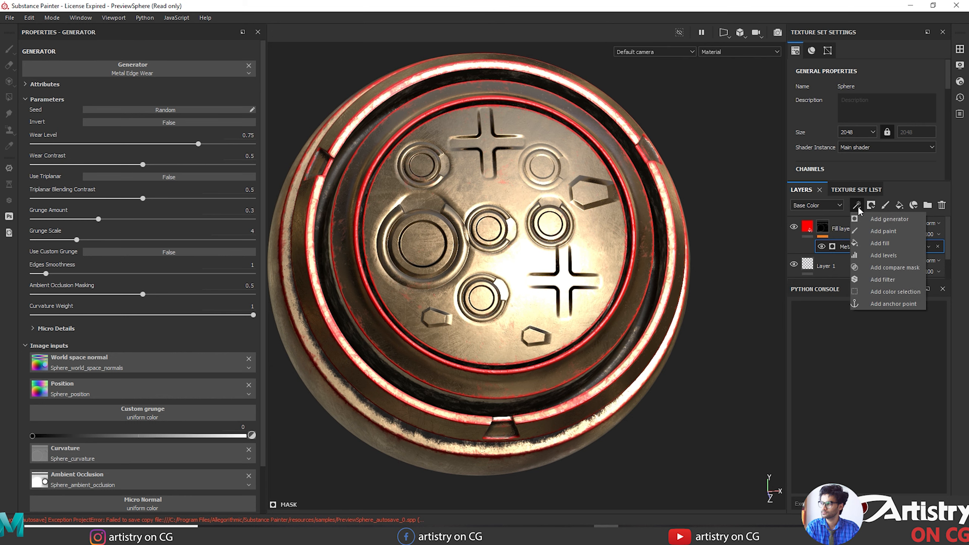
pyautogui.click(875, 231)
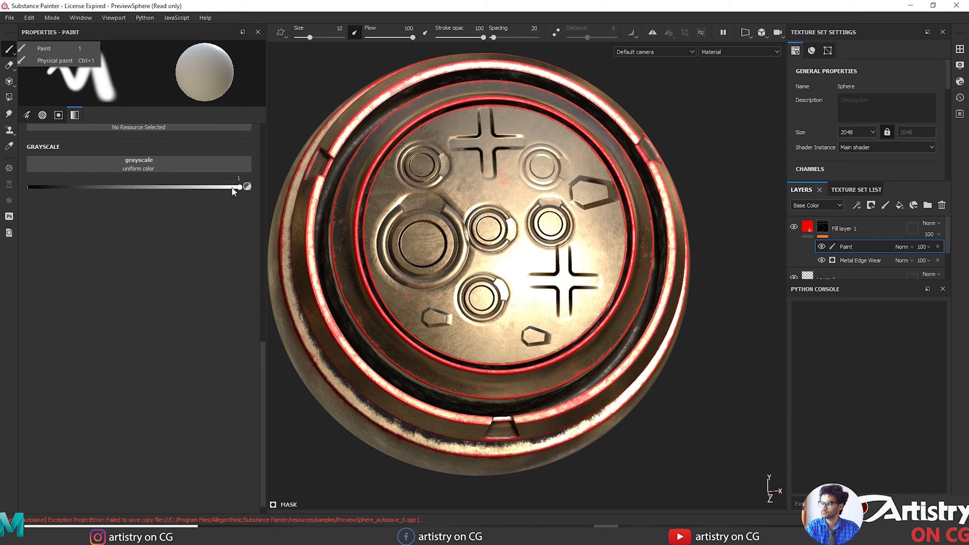
# Paint red strokes by hand along the large stamped ring in the fill layer's mask, using progressively smaller brush sizes.
pyautogui.moveTo(428, 220); pyautogui.dragTo(436, 212)
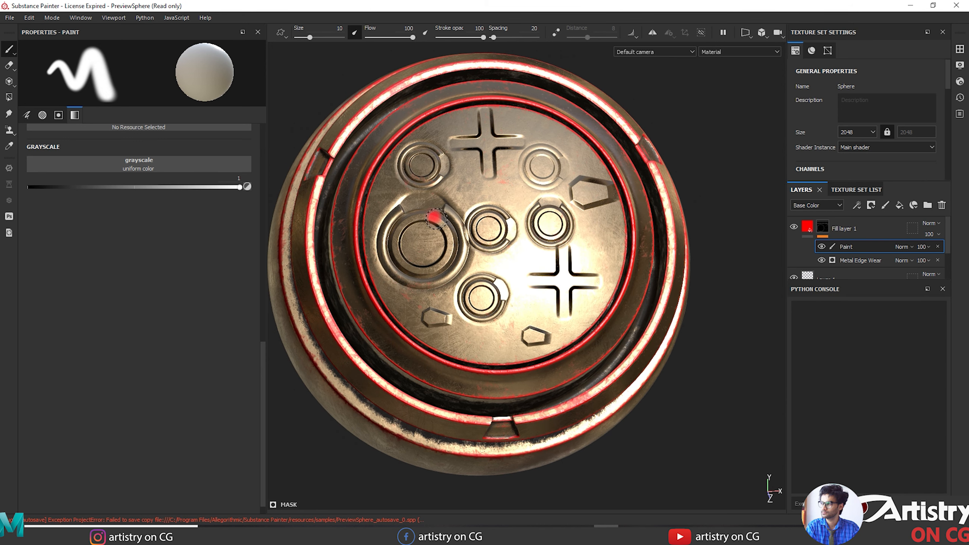
pyautogui.keyDown('ctrl'); pyautogui.moveTo(437, 219); pyautogui.dragTo(419, 219, button='right'); pyautogui.keyUp('ctrl')
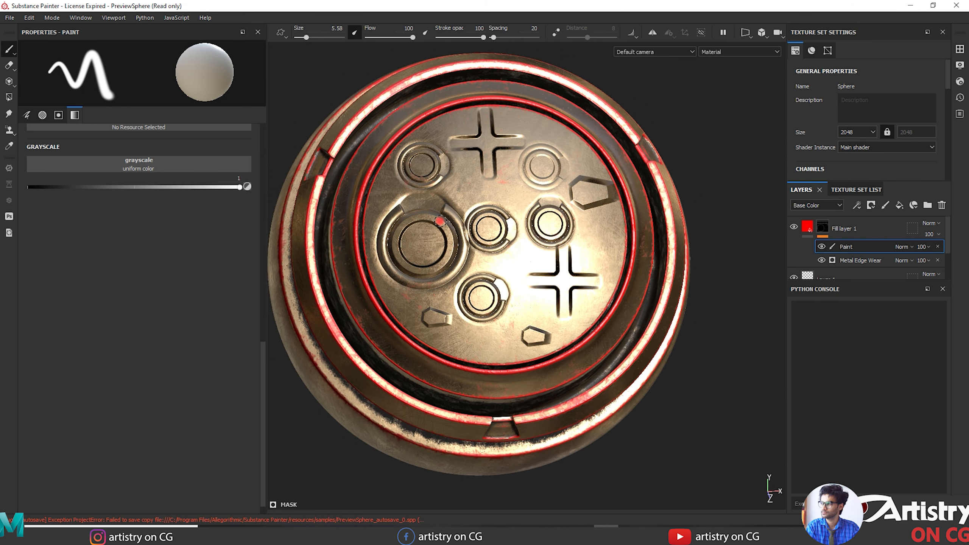
pyautogui.moveTo(440, 221); pyautogui.dragTo(446, 230)
pyautogui.keyDown('ctrl'); pyautogui.moveTo(445, 229); pyautogui.dragTo(433, 229, button='right'); pyautogui.keyUp('ctrl')
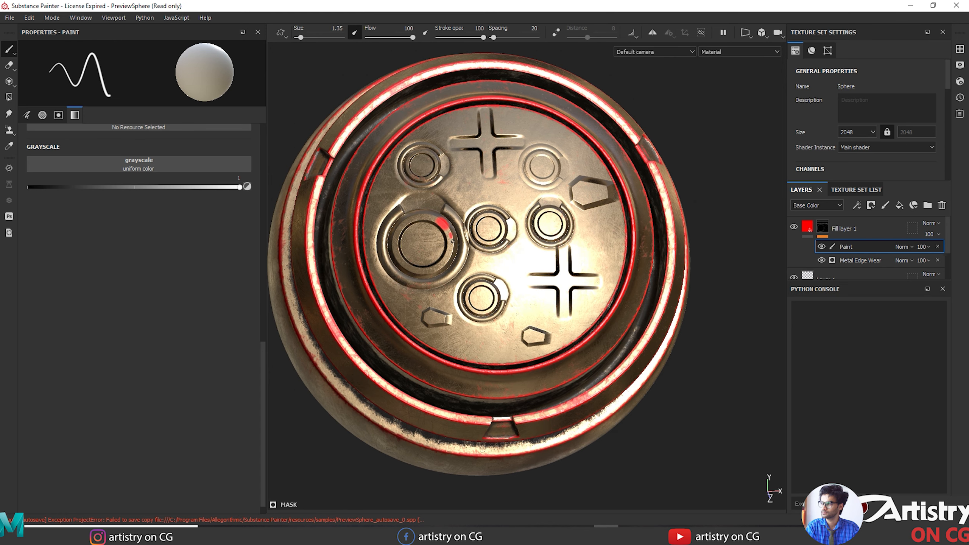
pyautogui.moveTo(454, 245)
pyautogui.mouseDown()
pyautogui.moveTo(444, 266)
pyautogui.moveTo(425, 274)
pyautogui.moveTo(390, 252)
pyautogui.mouseUp()
pyautogui.keyDown('ctrl'); pyautogui.moveTo(439, 242); pyautogui.dragTo(464, 242, button='right'); pyautogui.keyUp('ctrl')
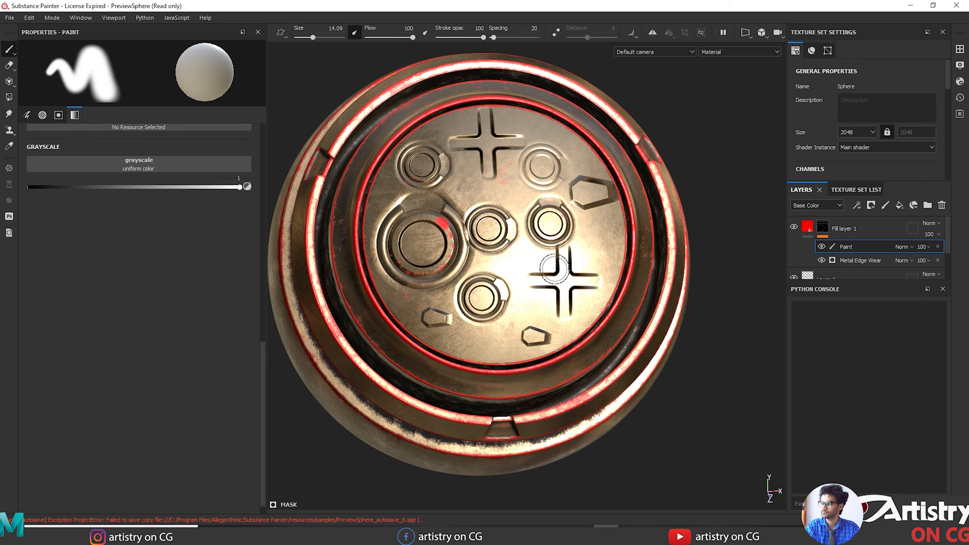
pyautogui.press('ctrl')
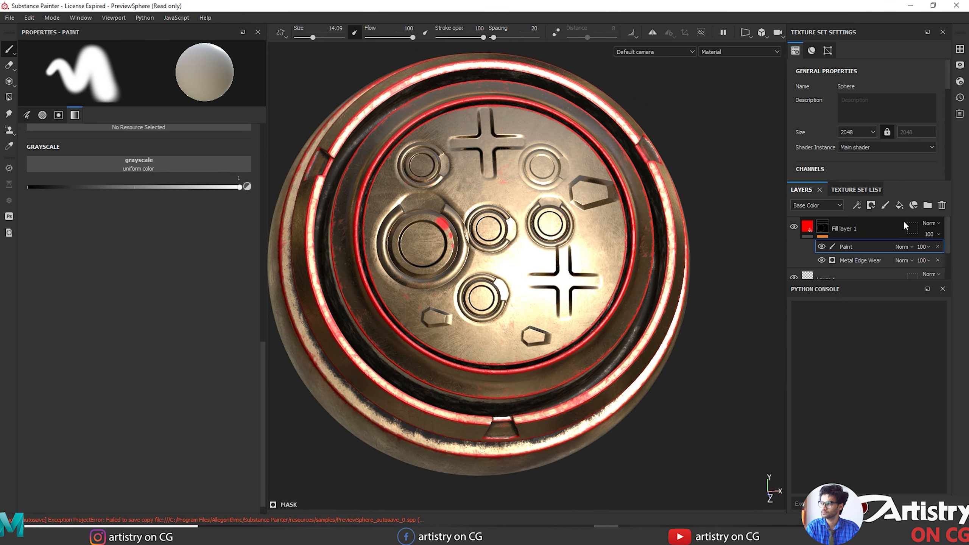
# Delete the Paint effect from the red fill layer's mask.
pyautogui.click(941, 205)
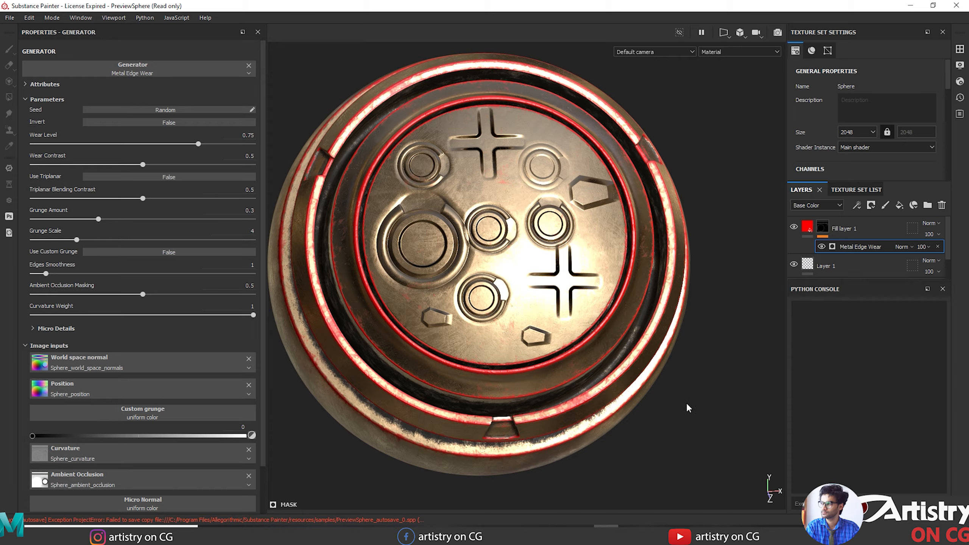
pyautogui.moveTo(689, 408); pyautogui.dragTo(661, 385, button='middle')
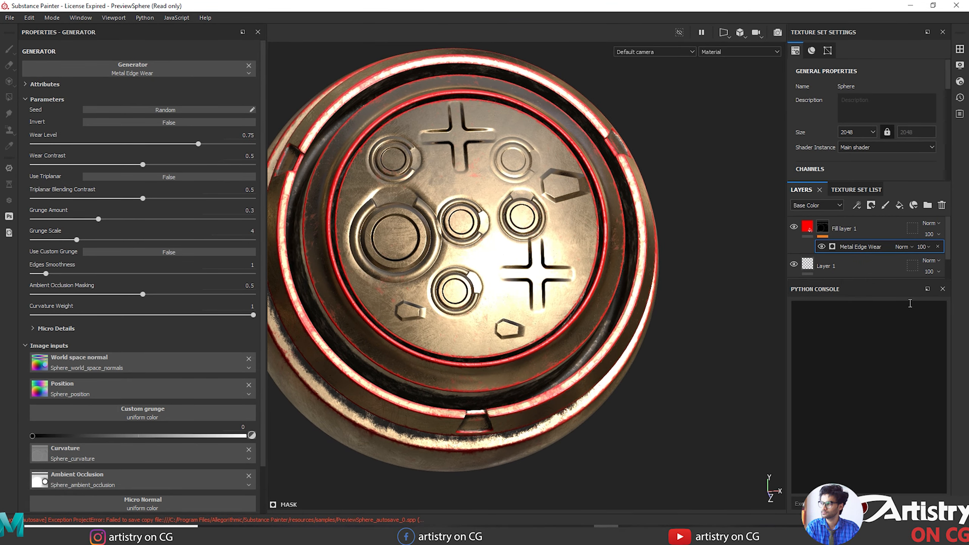
# Rename Layer 1 to "bormal" and add an anchor point to it.
pyautogui.click(841, 265)
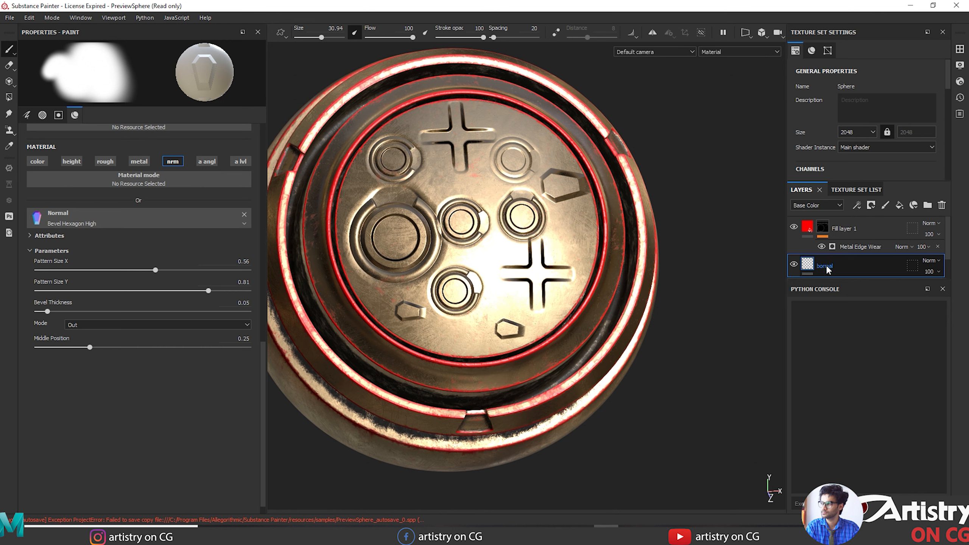
pyautogui.press('Return')
pyautogui.click(857, 205)
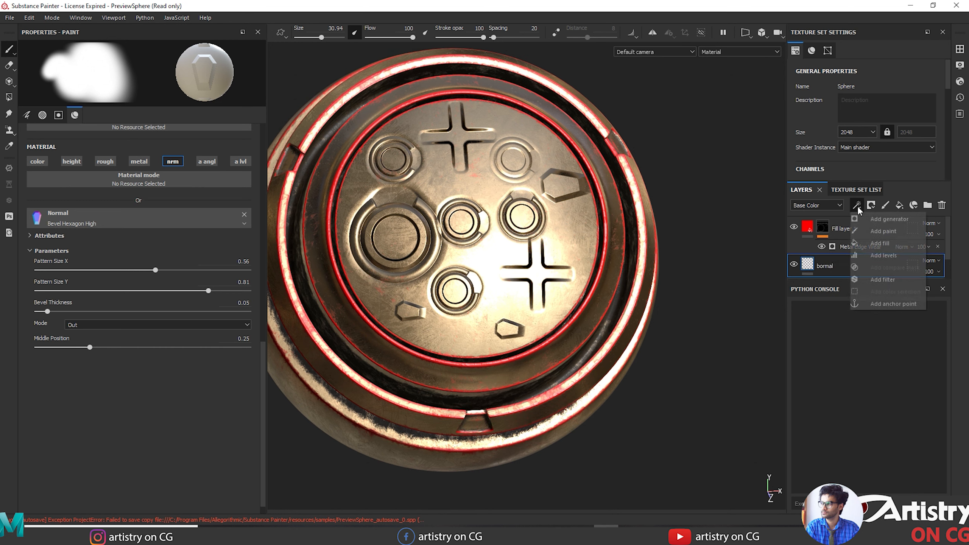
pyautogui.click(874, 303)
pyautogui.scroll(-2, 848, 251)
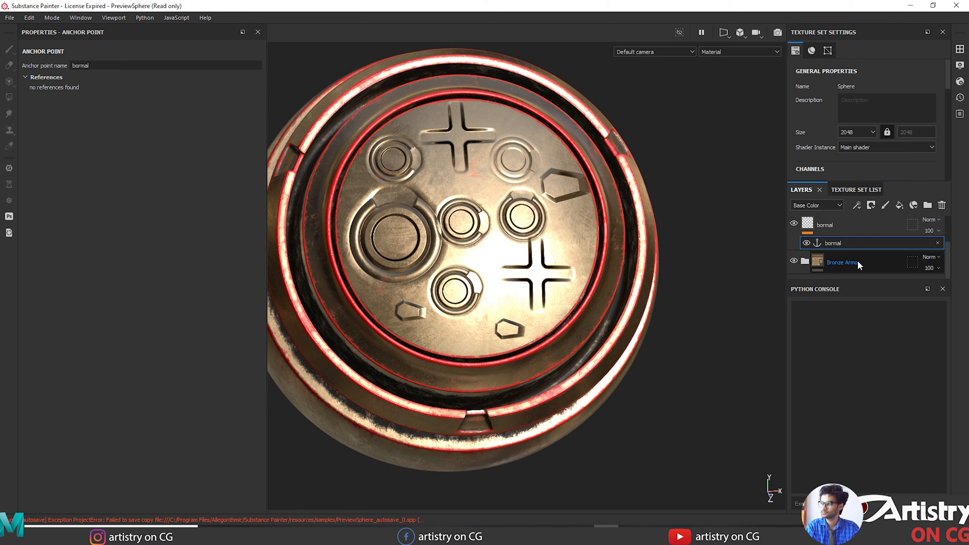
pyautogui.scroll(2, 858, 256)
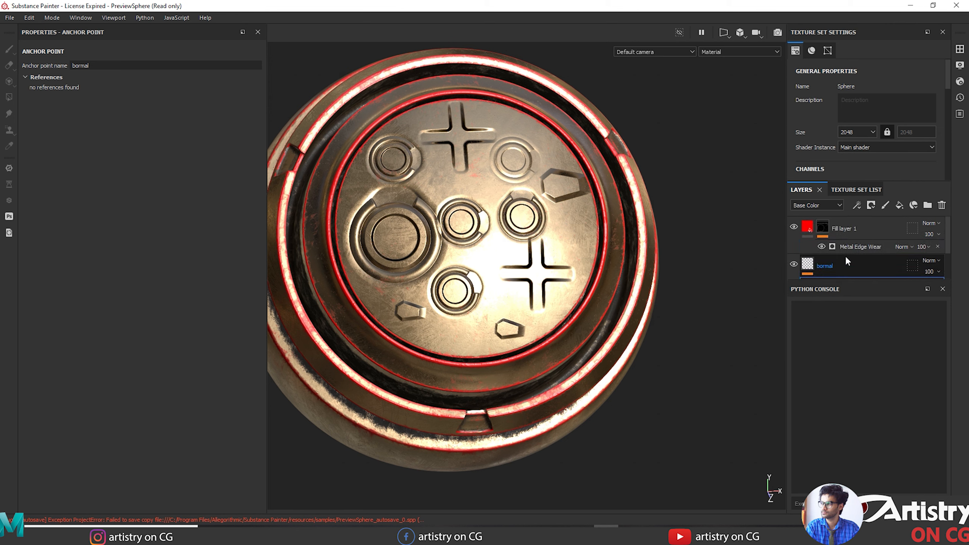
# Assign the bormal anchor point to the Metal Edge Wear generator's Micro Normal input, with Normal as the referenced channel.
pyautogui.click(867, 244)
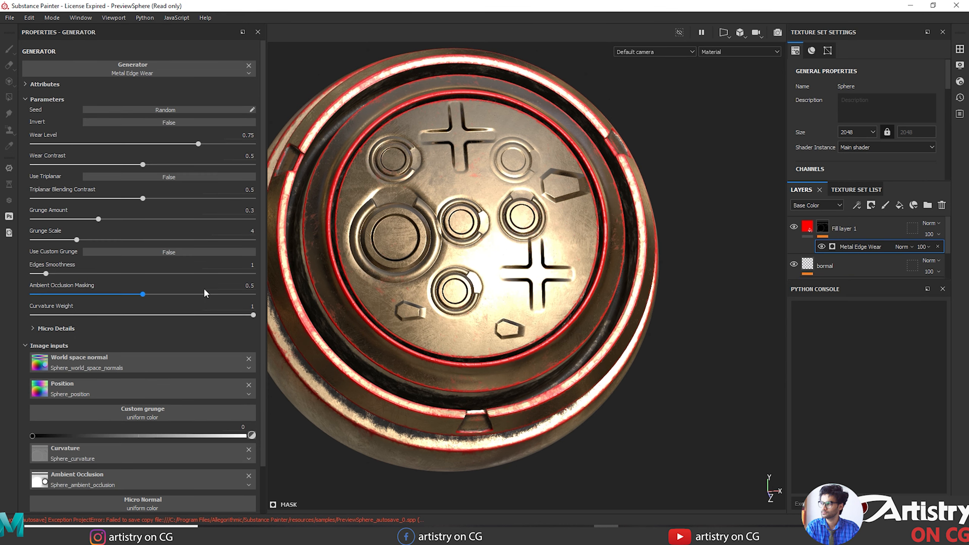
pyautogui.scroll(-2, 235, 240)
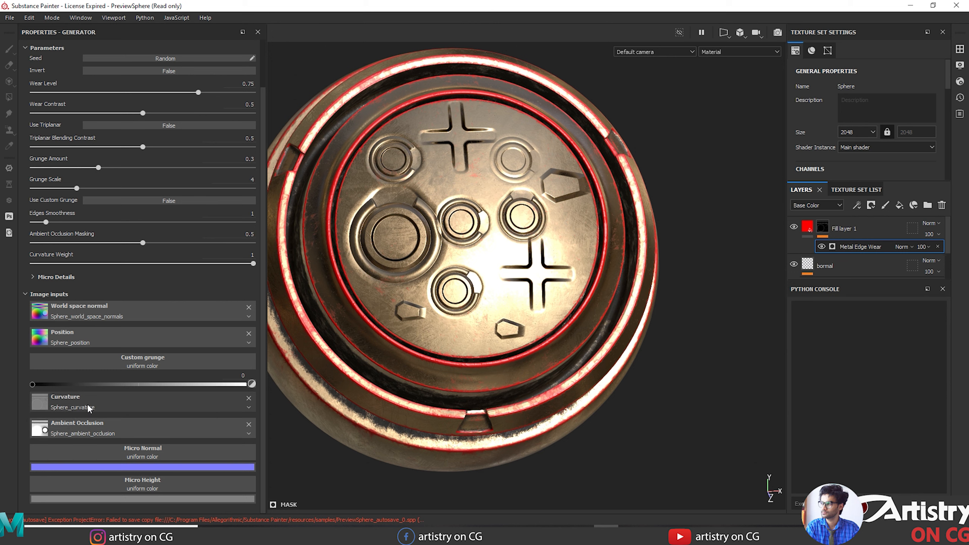
pyautogui.click(128, 450)
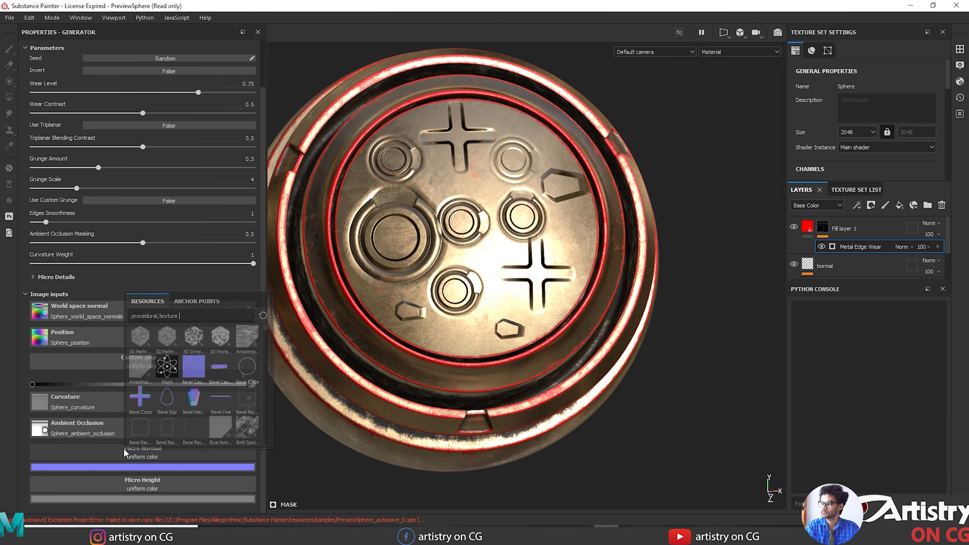
pyautogui.click(195, 302)
pyautogui.click(152, 319)
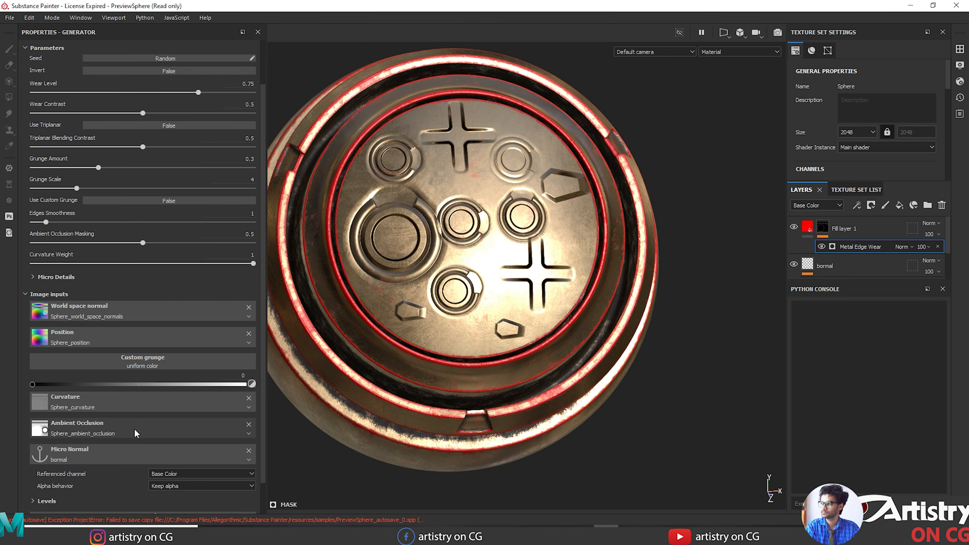
pyautogui.click(187, 473)
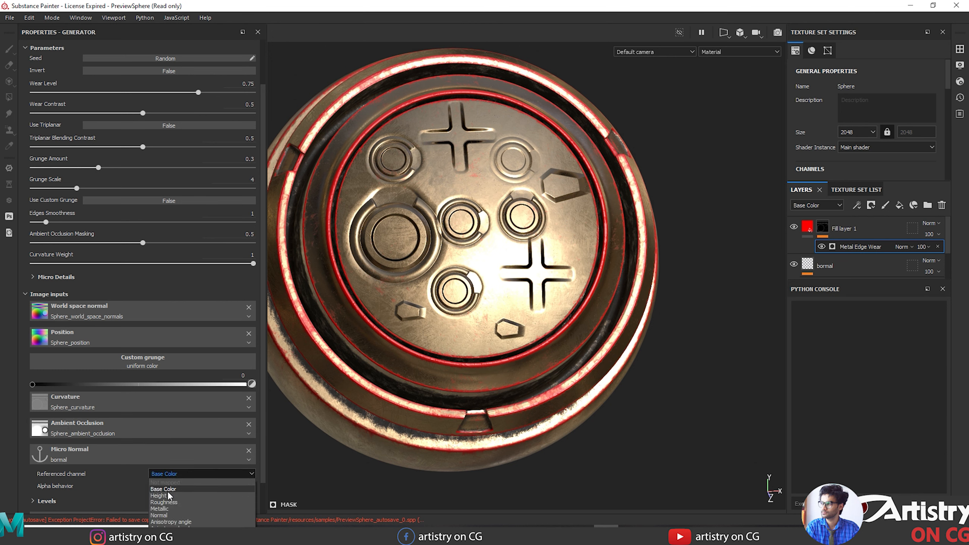
pyautogui.click(169, 515)
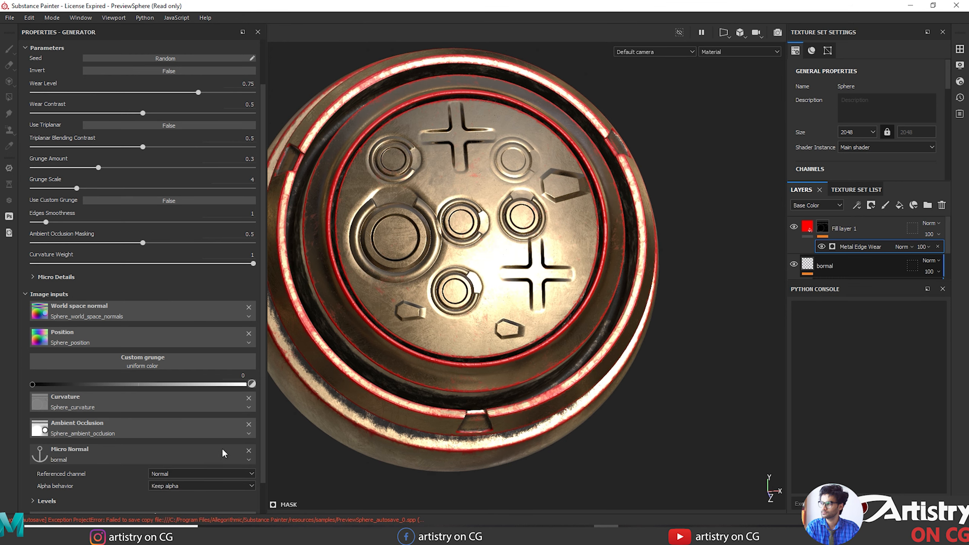
# Set Micro Normal to True in the Metal Edge Wear generator's Micro Details.
pyautogui.keyDown('alt'); pyautogui.moveTo(353, 459); pyautogui.dragTo(368, 404, button='middle'); pyautogui.keyUp('alt')
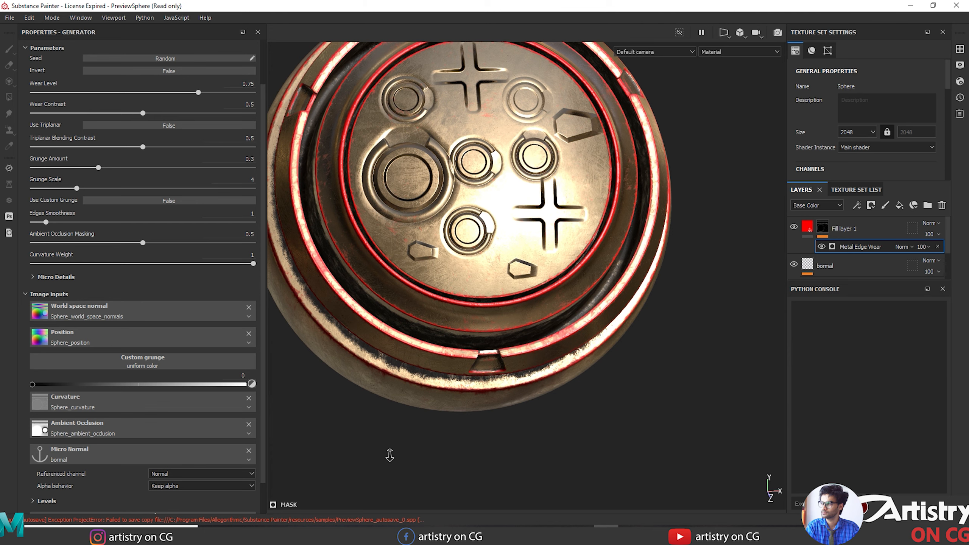
pyautogui.keyDown('alt'); pyautogui.moveTo(390, 455); pyautogui.dragTo(359, 420, button='middle'); pyautogui.keyUp('alt')
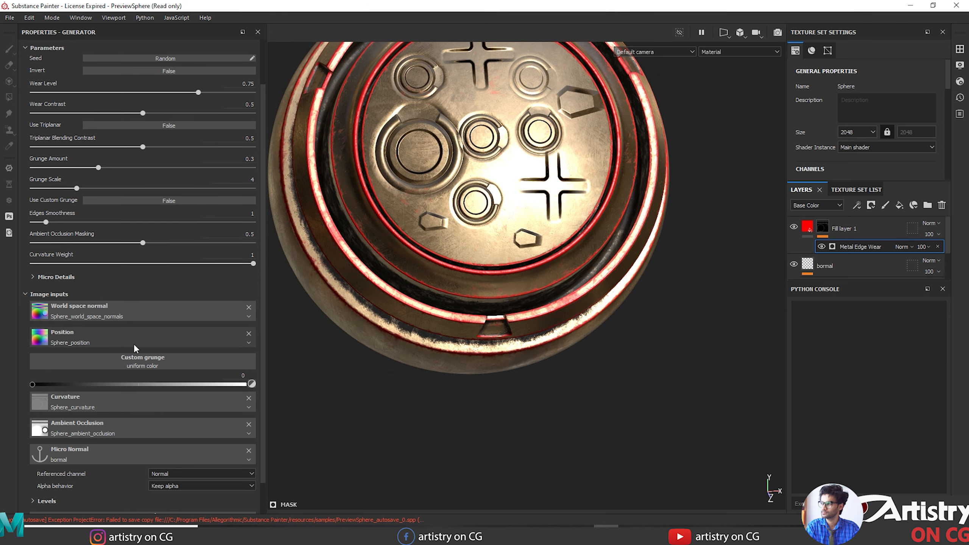
pyautogui.keyDown('alt'); pyautogui.moveTo(385, 416); pyautogui.dragTo(433, 419, button='middle'); pyautogui.keyUp('alt')
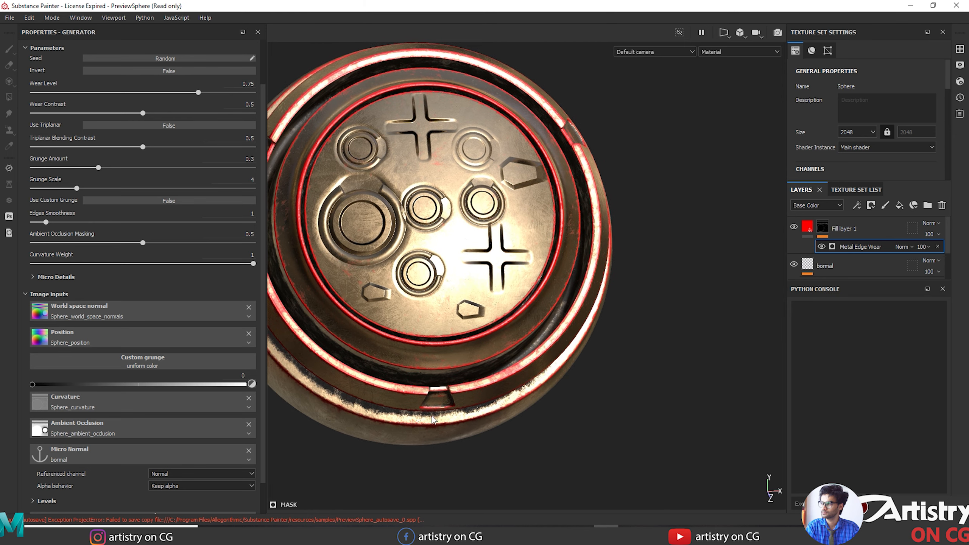
pyautogui.keyDown('alt'); pyautogui.moveTo(639, 329); pyautogui.dragTo(642, 381, button='right'); pyautogui.keyUp('alt')
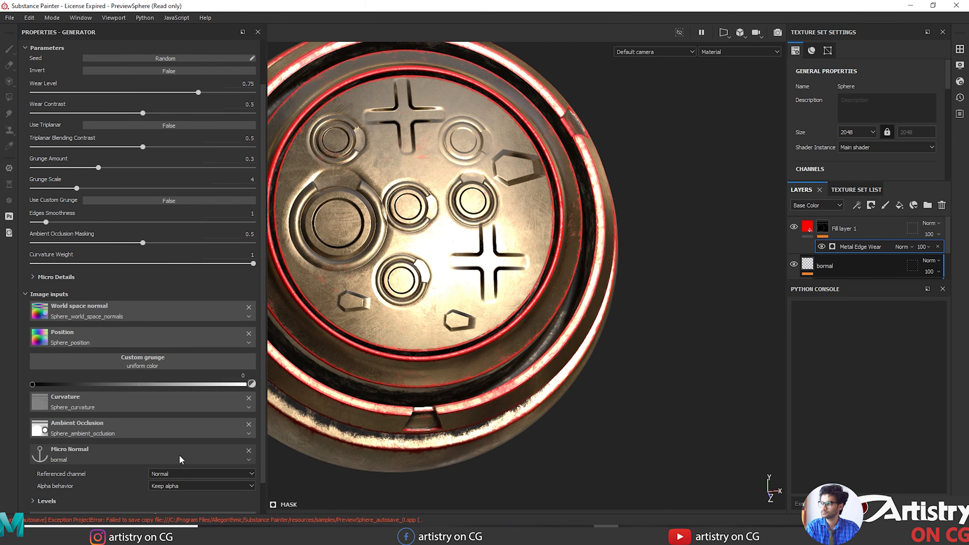
pyautogui.scroll(2, 122, 418)
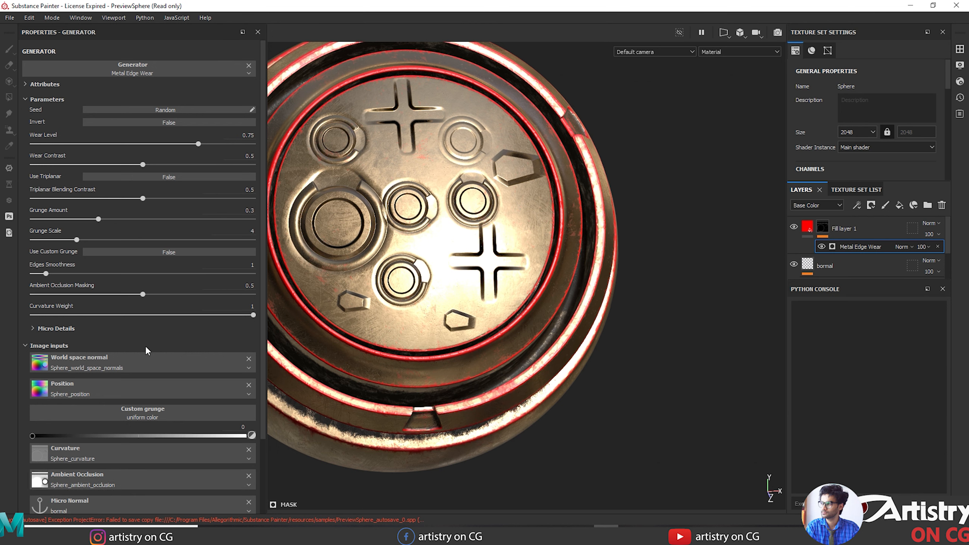
pyautogui.click(31, 329)
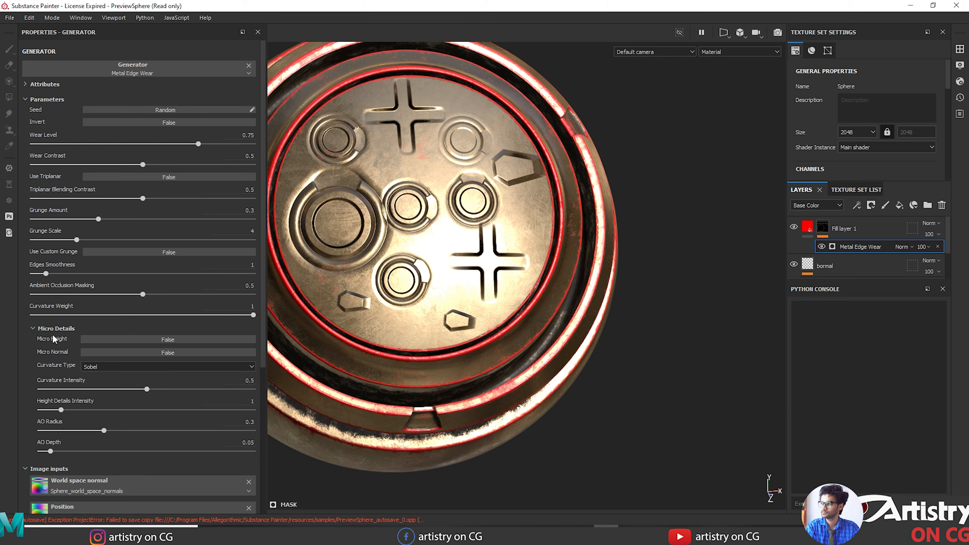
pyautogui.click(159, 352)
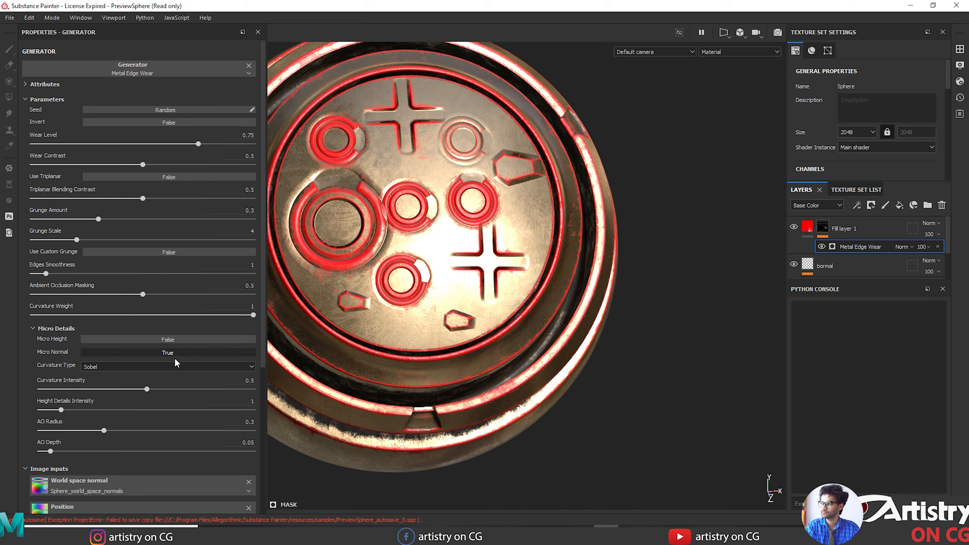
# Set the generator's Curvature Intensity to 0.25 and Height Details Intensity to 1.62, checking the wear around the stamped details.
pyautogui.moveTo(145, 388); pyautogui.dragTo(55, 389)
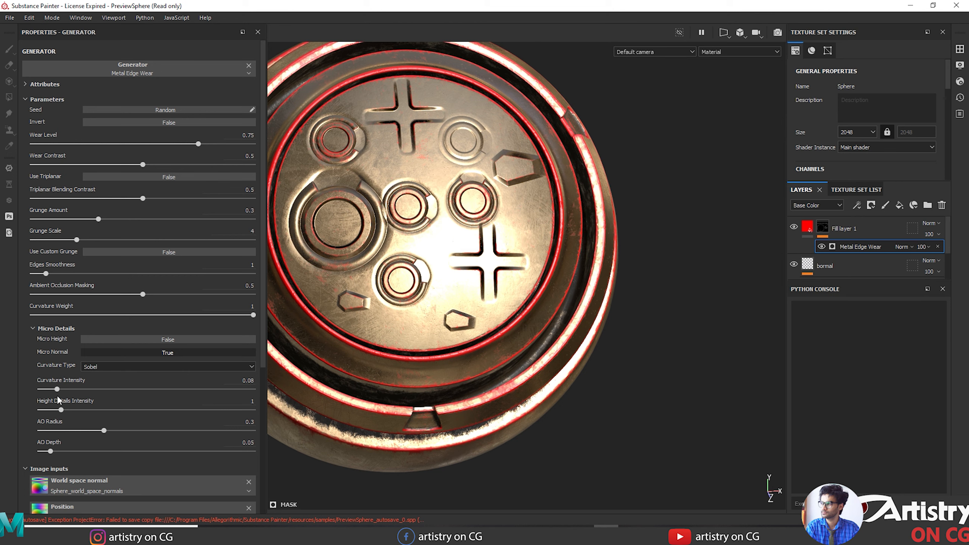
pyautogui.moveTo(61, 389); pyautogui.dragTo(91, 389)
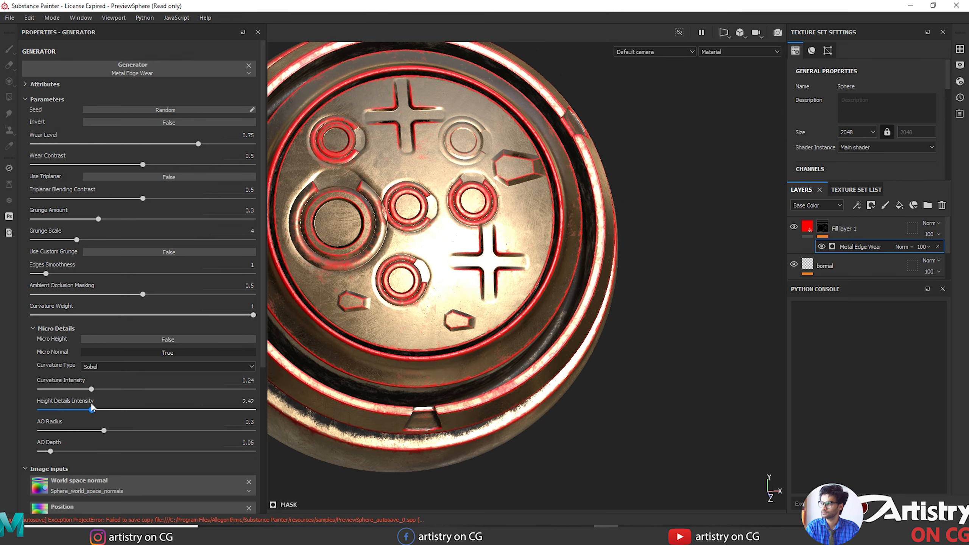
pyautogui.moveTo(92, 404); pyautogui.dragTo(74, 404)
pyautogui.moveTo(627, 373); pyautogui.dragTo(651, 338, button='middle')
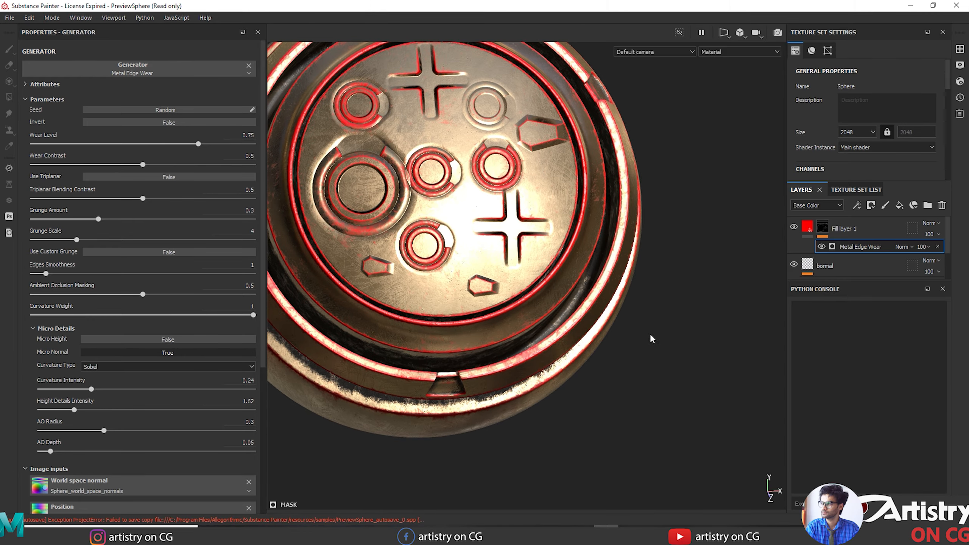
pyautogui.keyDown('alt'); pyautogui.moveTo(652, 338); pyautogui.dragTo(684, 347); pyautogui.keyUp('alt')
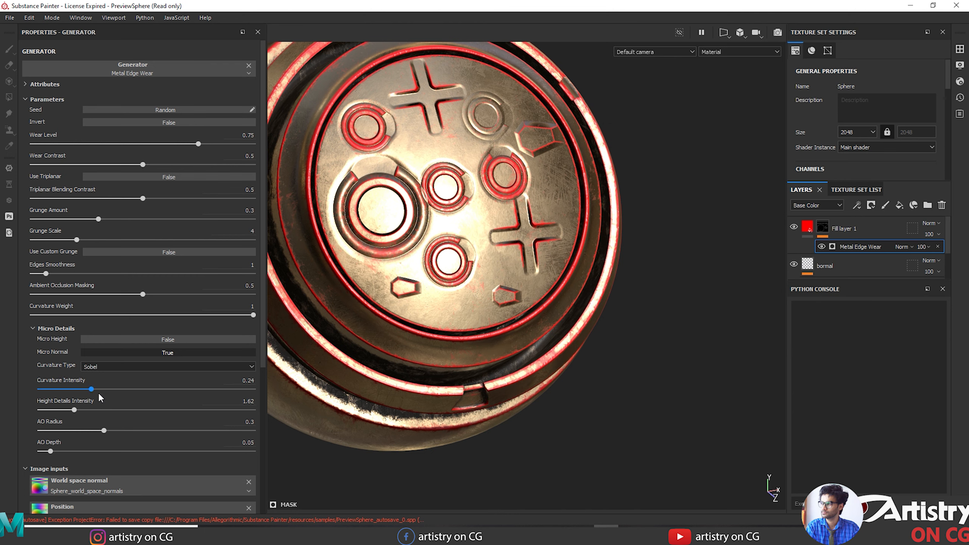
pyautogui.moveTo(91, 386); pyautogui.dragTo(94, 387)
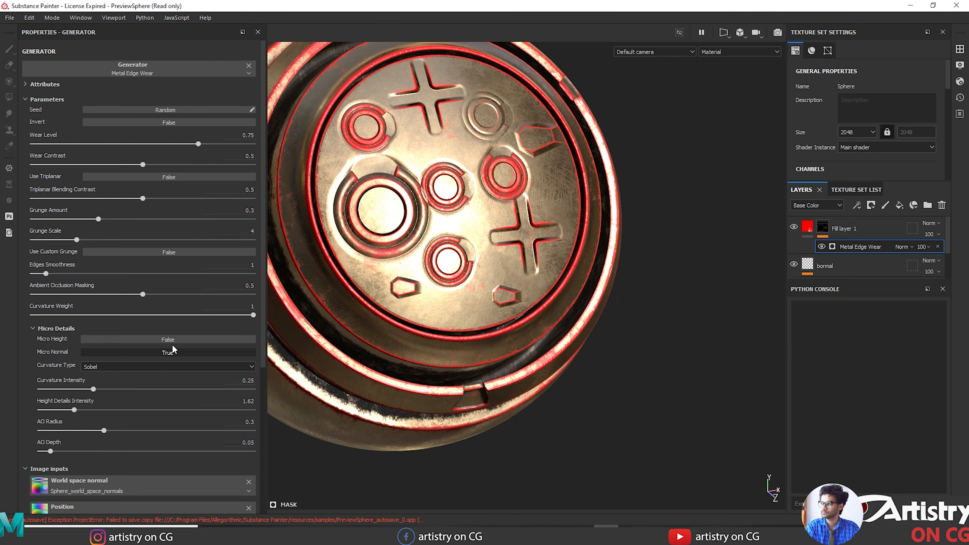
# Try the Smooth curvature type before choosing Standard, and set the Curvature Intensity to 0.1.
pyautogui.click(151, 368)
pyautogui.click(138, 386)
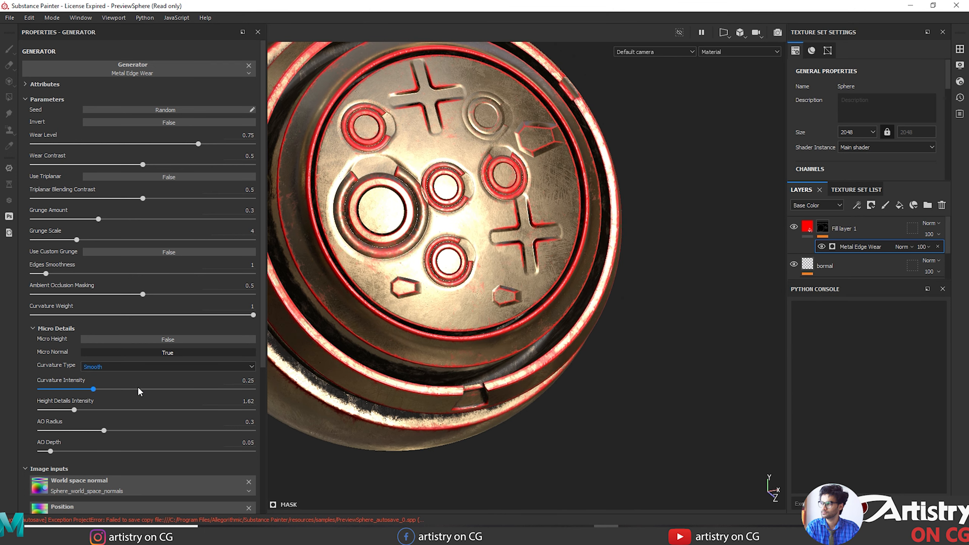
pyautogui.click(145, 365)
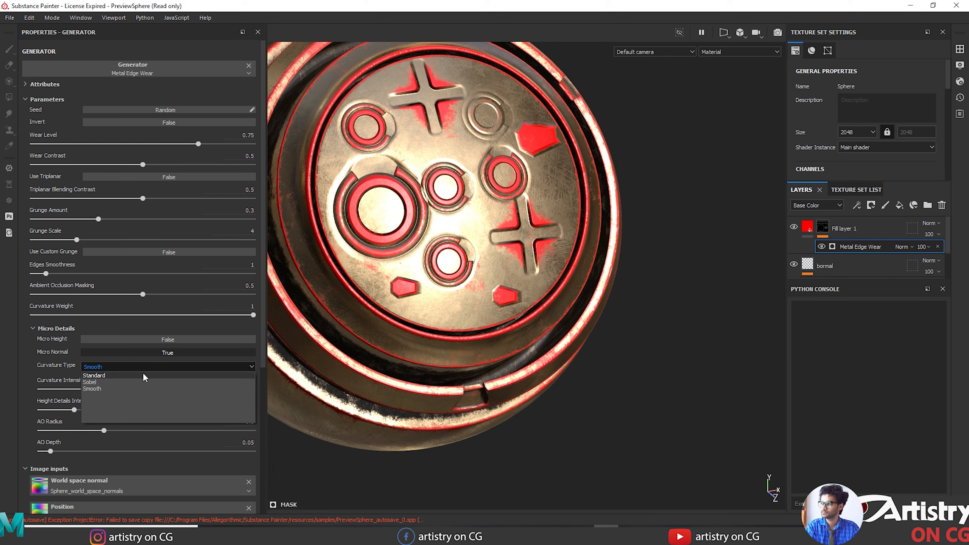
pyautogui.click(143, 373)
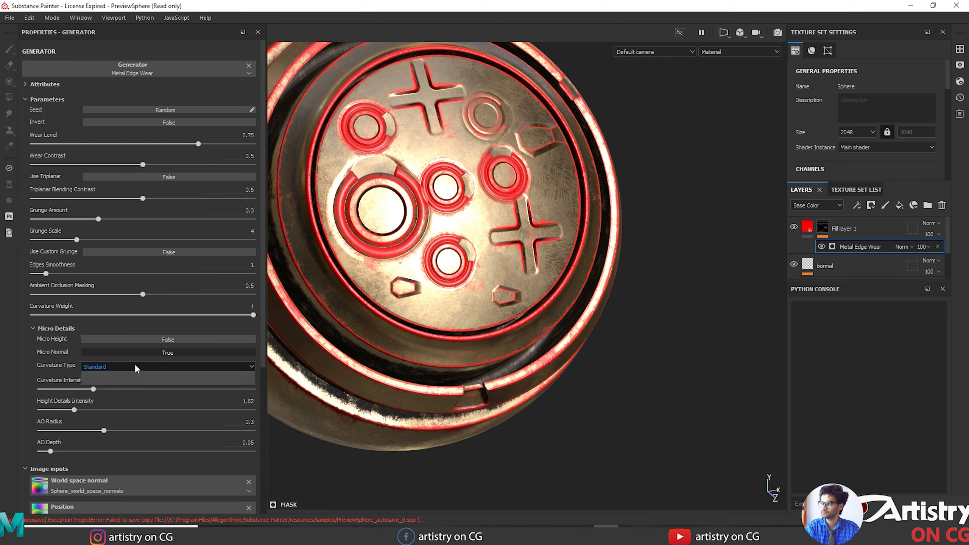
pyautogui.click(135, 364)
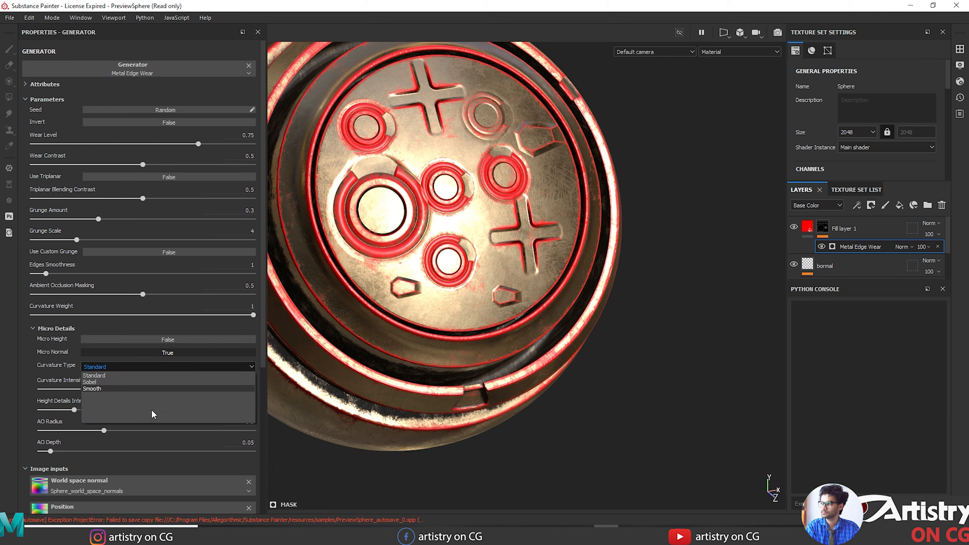
pyautogui.click(78, 424)
pyautogui.moveTo(91, 389); pyautogui.dragTo(67, 389)
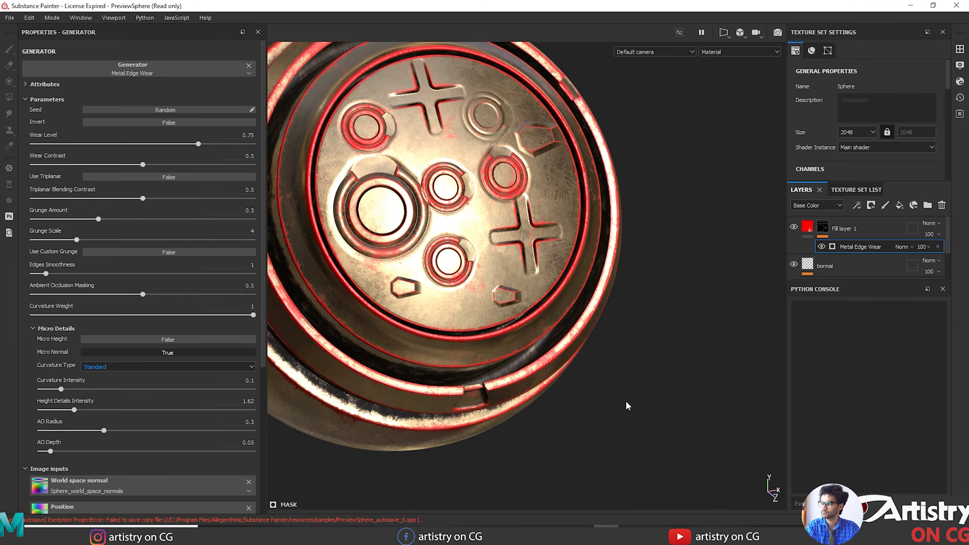
pyautogui.keyDown('alt'); pyautogui.moveTo(624, 411); pyautogui.dragTo(740, 376); pyautogui.keyUp('alt')
# Try placing the bormal layer above Fill layer 1 to compare the edge wear, and return it directly below Fill layer 1.
pyautogui.moveTo(850, 240); pyautogui.dragTo(849, 226)
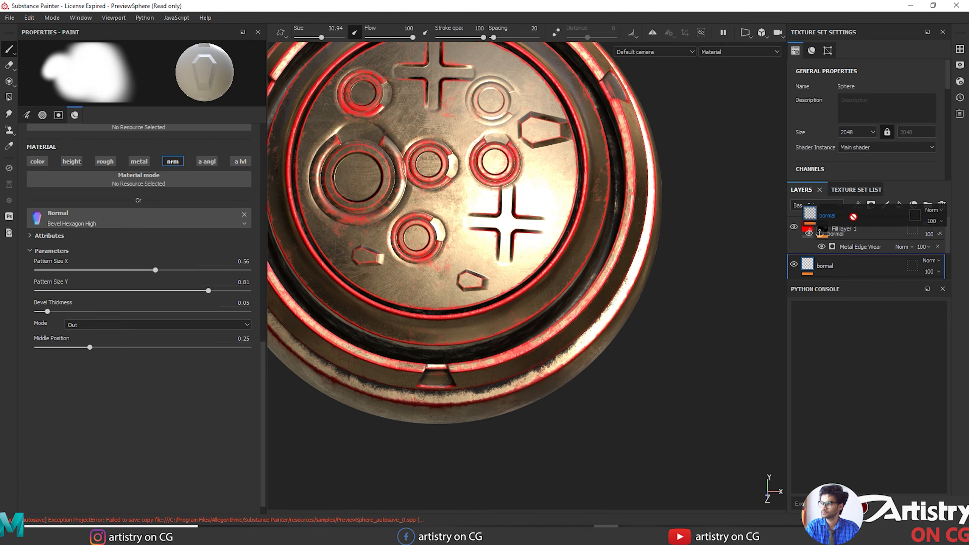
pyautogui.moveTo(724, 279)
pyautogui.keyDown('alt'); pyautogui.mouseDown()
pyautogui.moveTo(692, 337)
pyautogui.moveTo(703, 327)
pyautogui.mouseUp(); pyautogui.keyUp('alt')
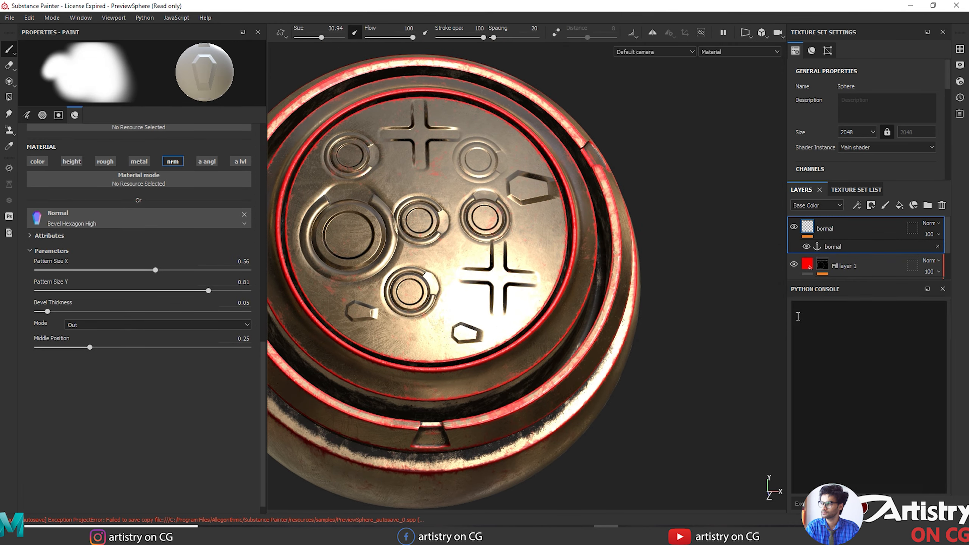
pyautogui.scroll(-4, 847, 262)
pyautogui.scroll(3, 847, 262)
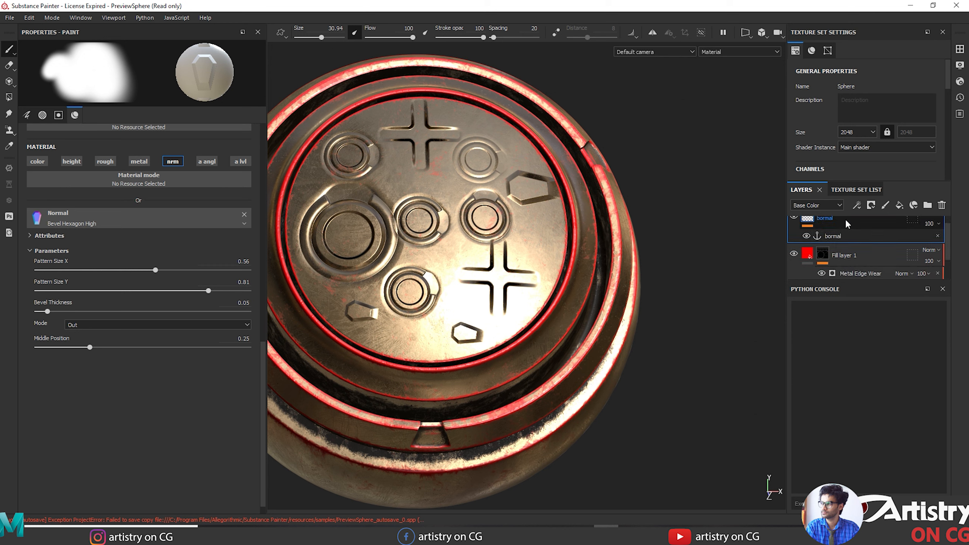
pyautogui.moveTo(845, 219); pyautogui.dragTo(842, 257)
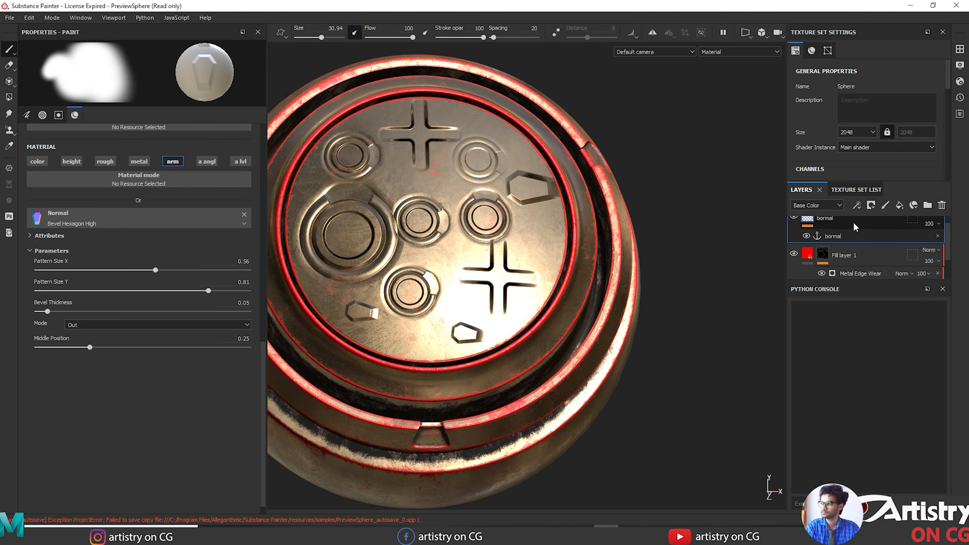
pyautogui.moveTo(853, 221); pyautogui.dragTo(854, 265)
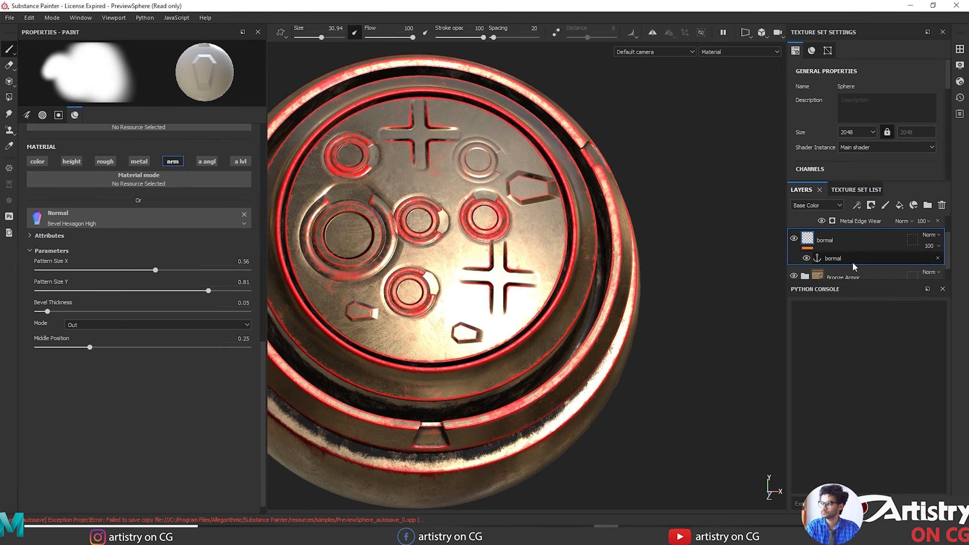
pyautogui.keyDown('alt'); pyautogui.moveTo(674, 308); pyautogui.dragTo(759, 296); pyautogui.keyUp('alt')
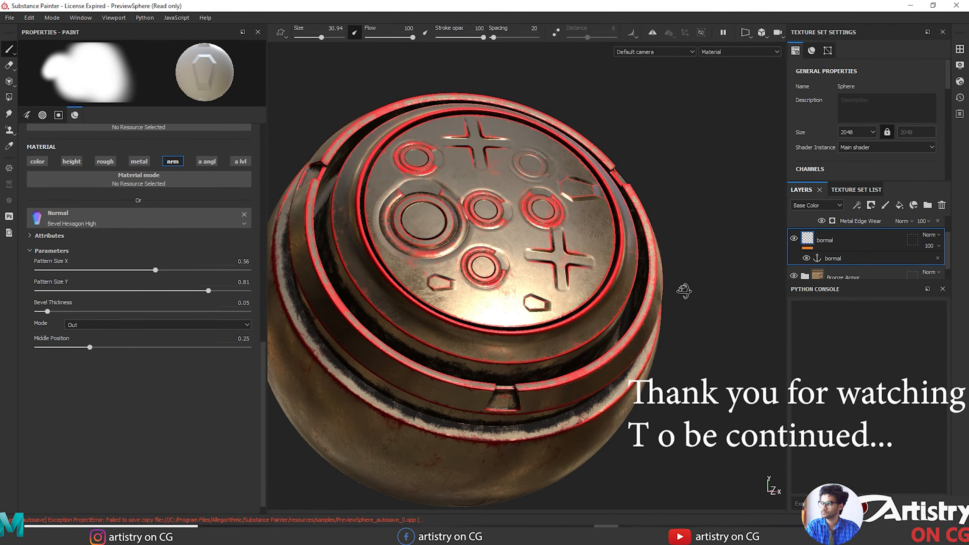
pyautogui.keyDown('alt'); pyautogui.moveTo(692, 298); pyautogui.dragTo(717, 260); pyautogui.keyUp('alt')
pyautogui.scroll(2, 833, 247)
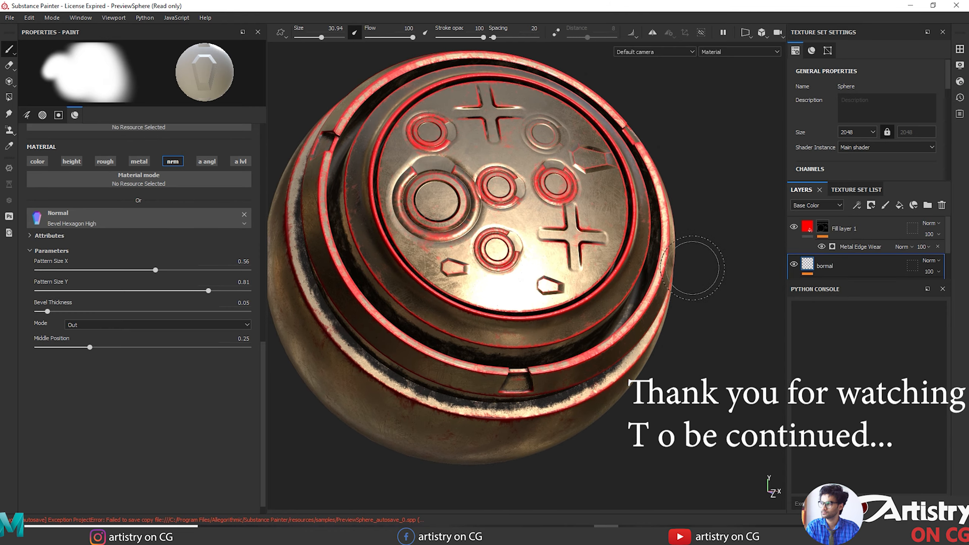
pyautogui.keyDown('shift'); pyautogui.moveTo(692, 267); pyautogui.dragTo(683, 310, button='right'); pyautogui.keyUp('shift')
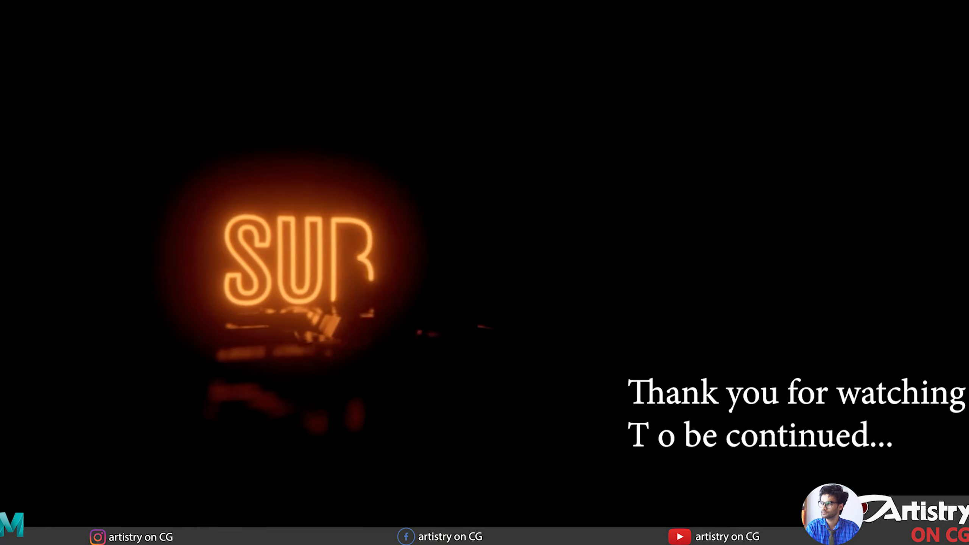